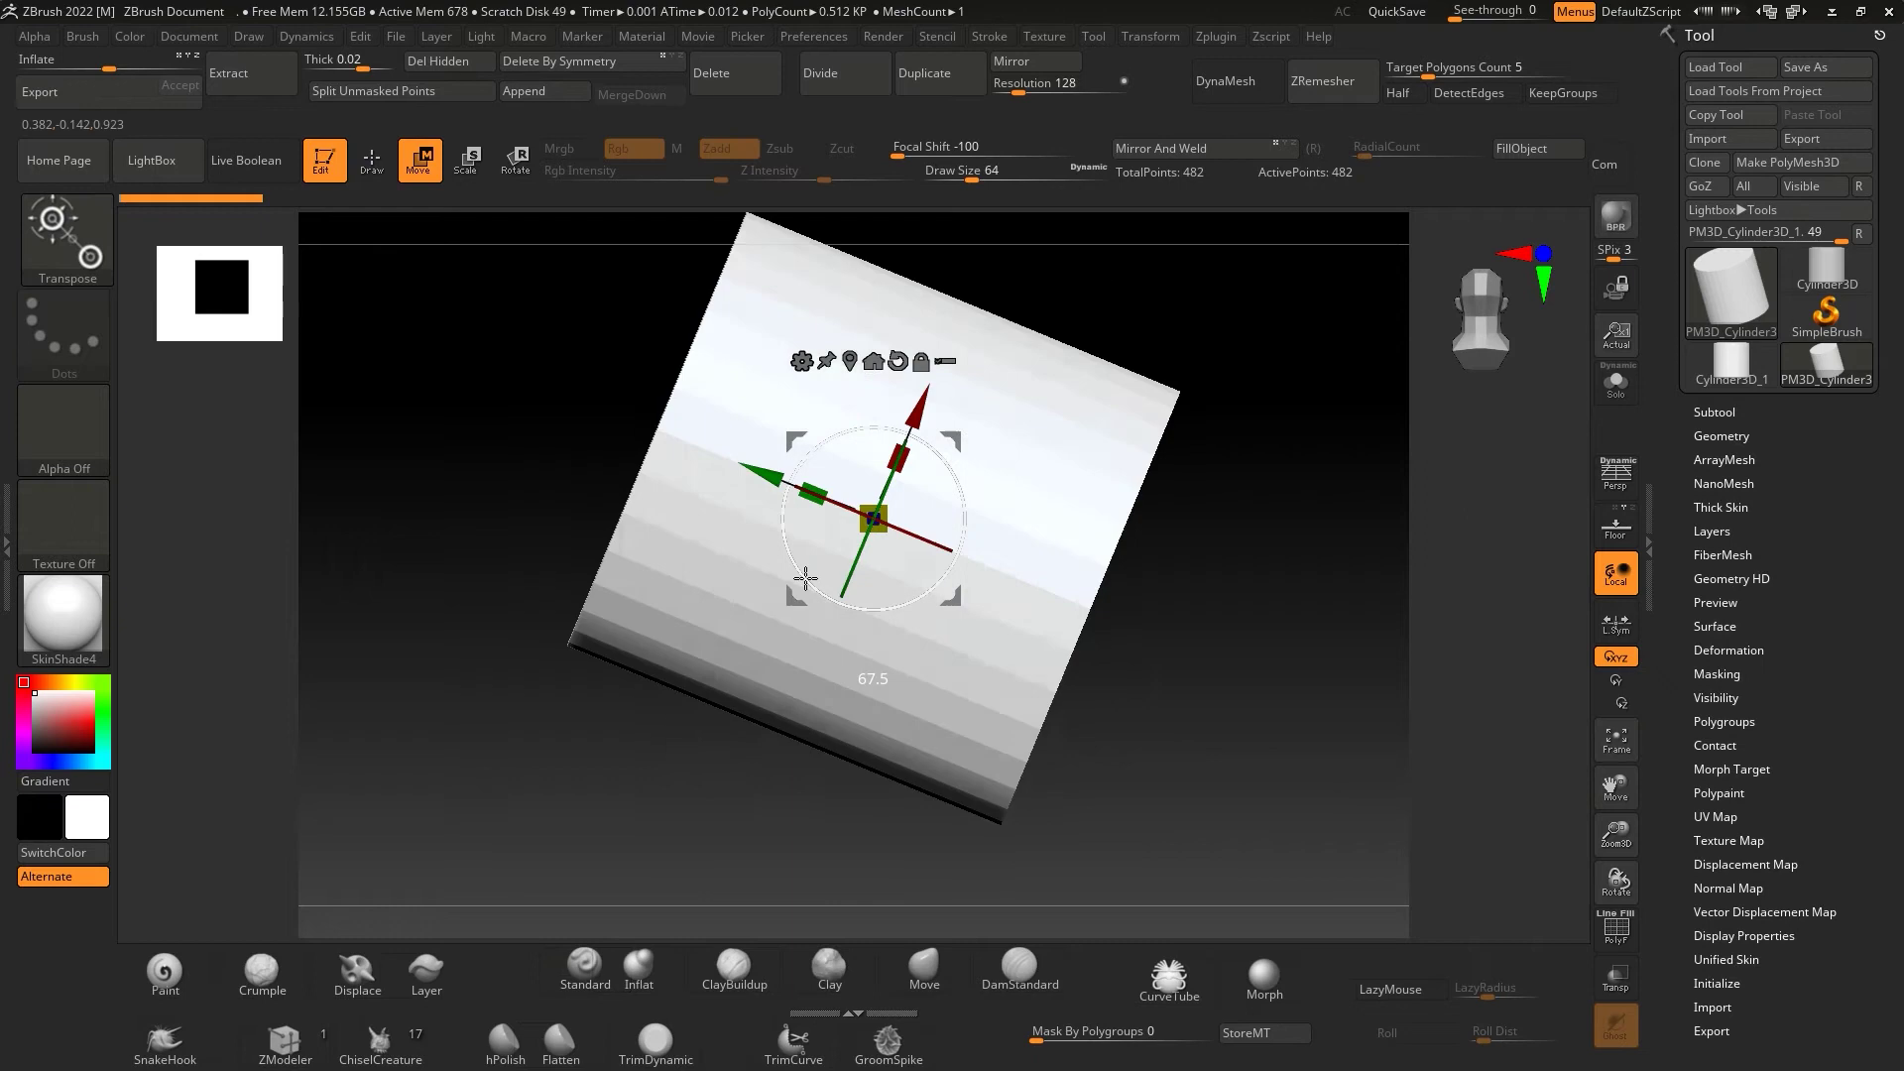
- Show polyframes and insert a single edge loop on the cylinder with the ZModeler brush
key(shift+f)
mouse_move(1088, 651)
mouse_down()
mouse_move(1559, 823)
mouse_move(1221, 667)
mouse_up()
key(q)
key(b)
key(z)
key(m)
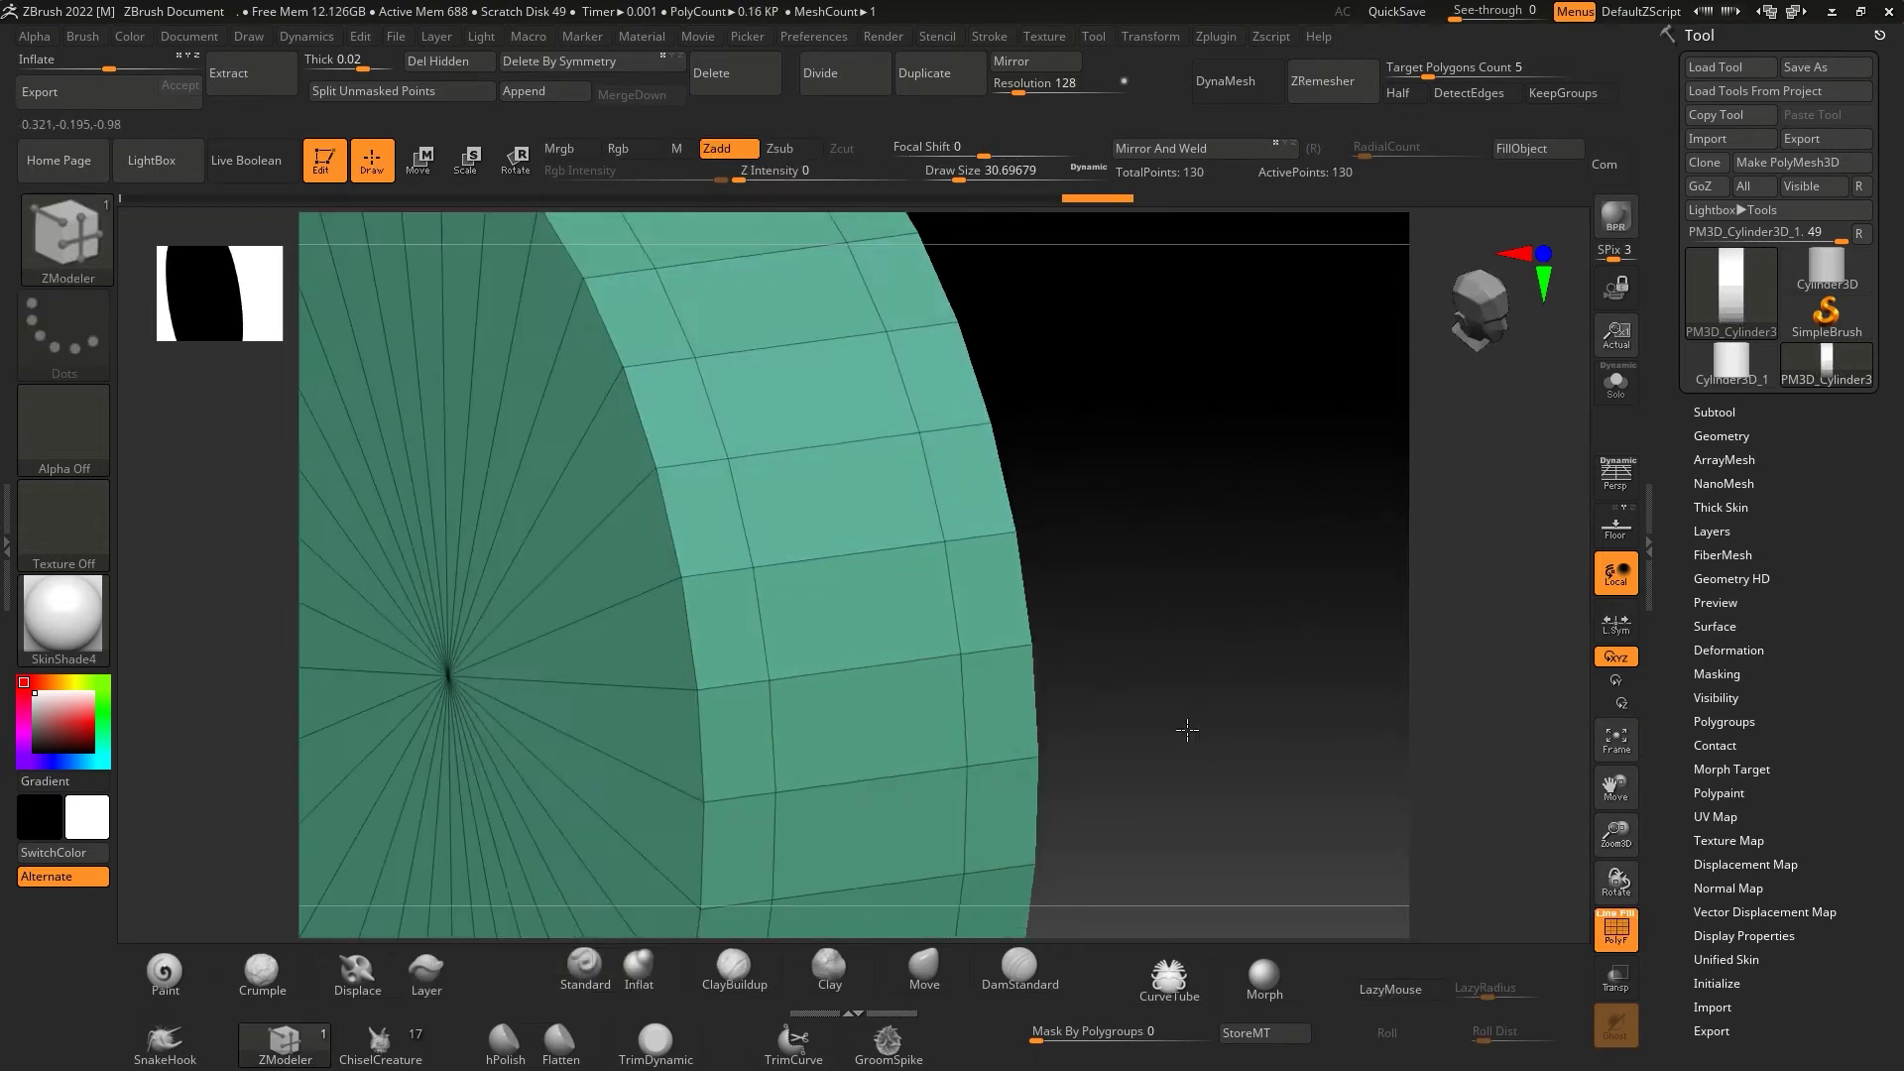
key(ctrl+z)
key(ctrl+z)
key(ctrl+z)
key(space)
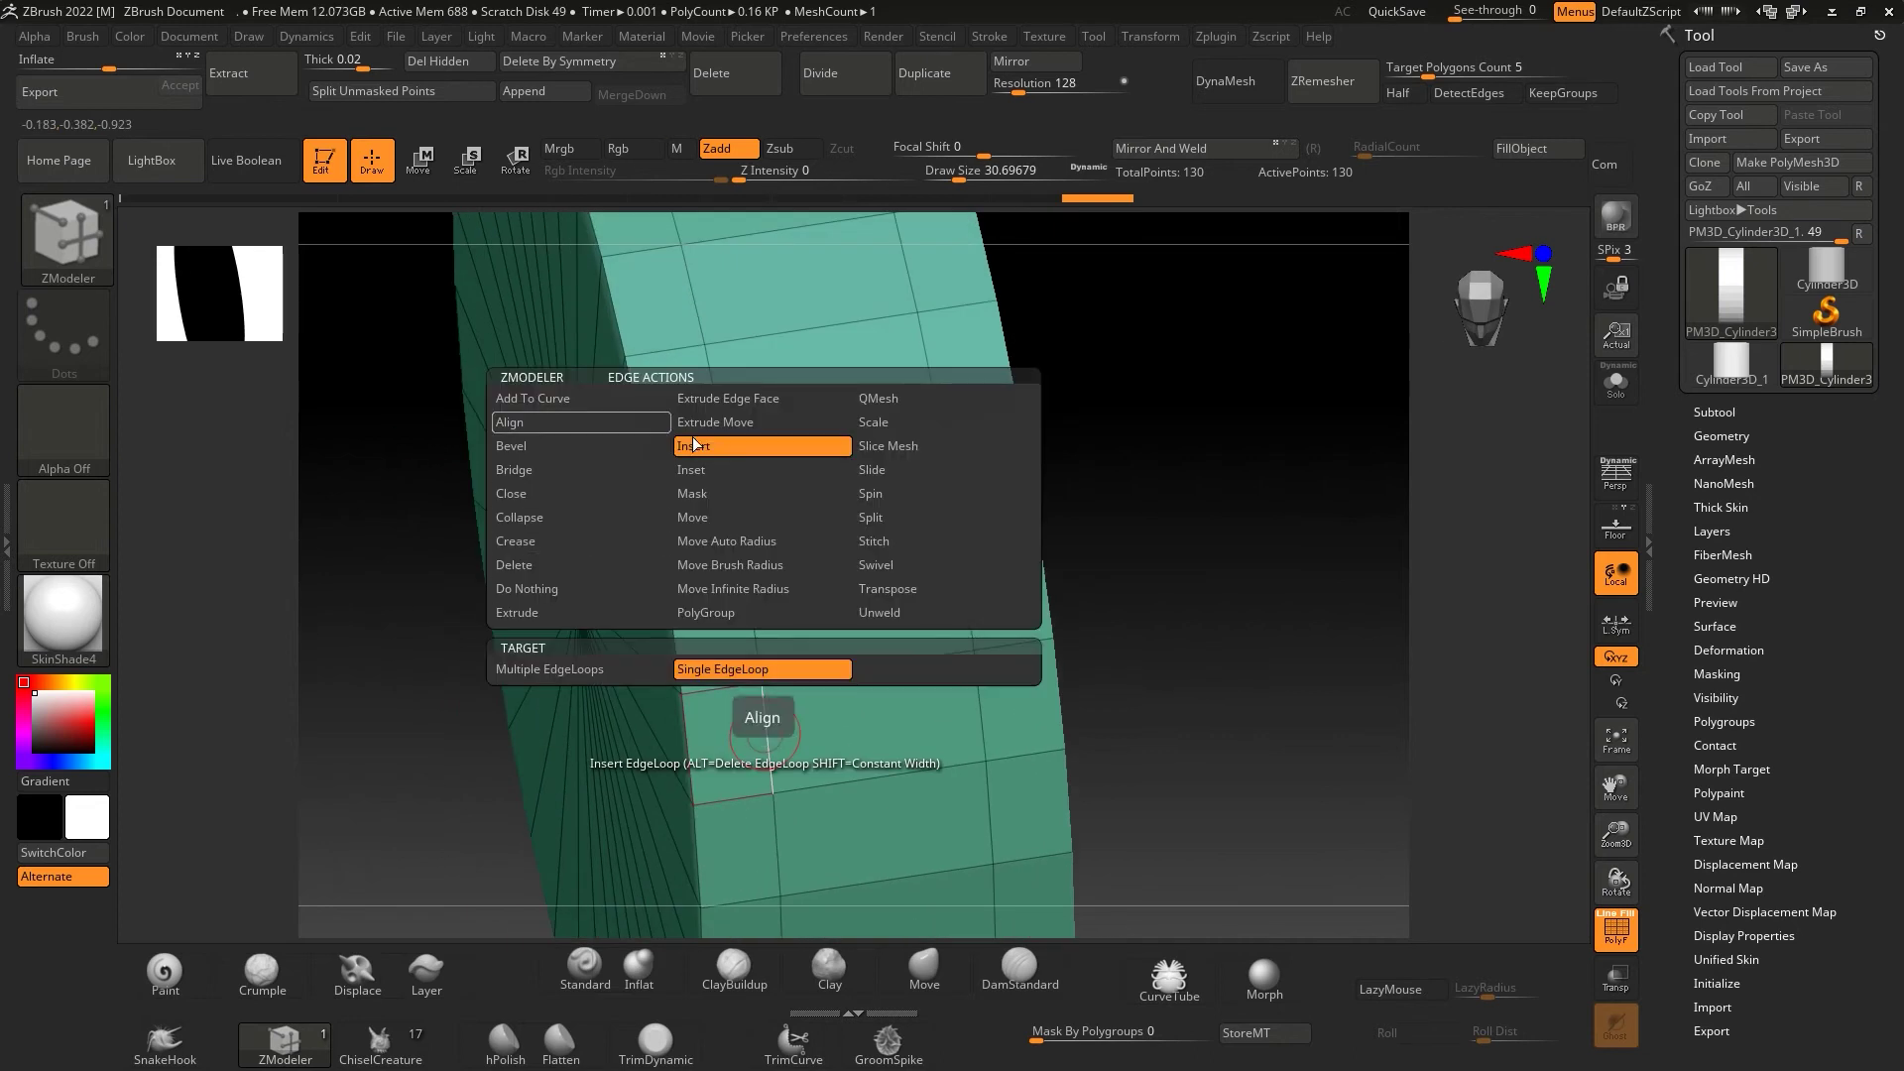
click(907, 471)
click(753, 659)
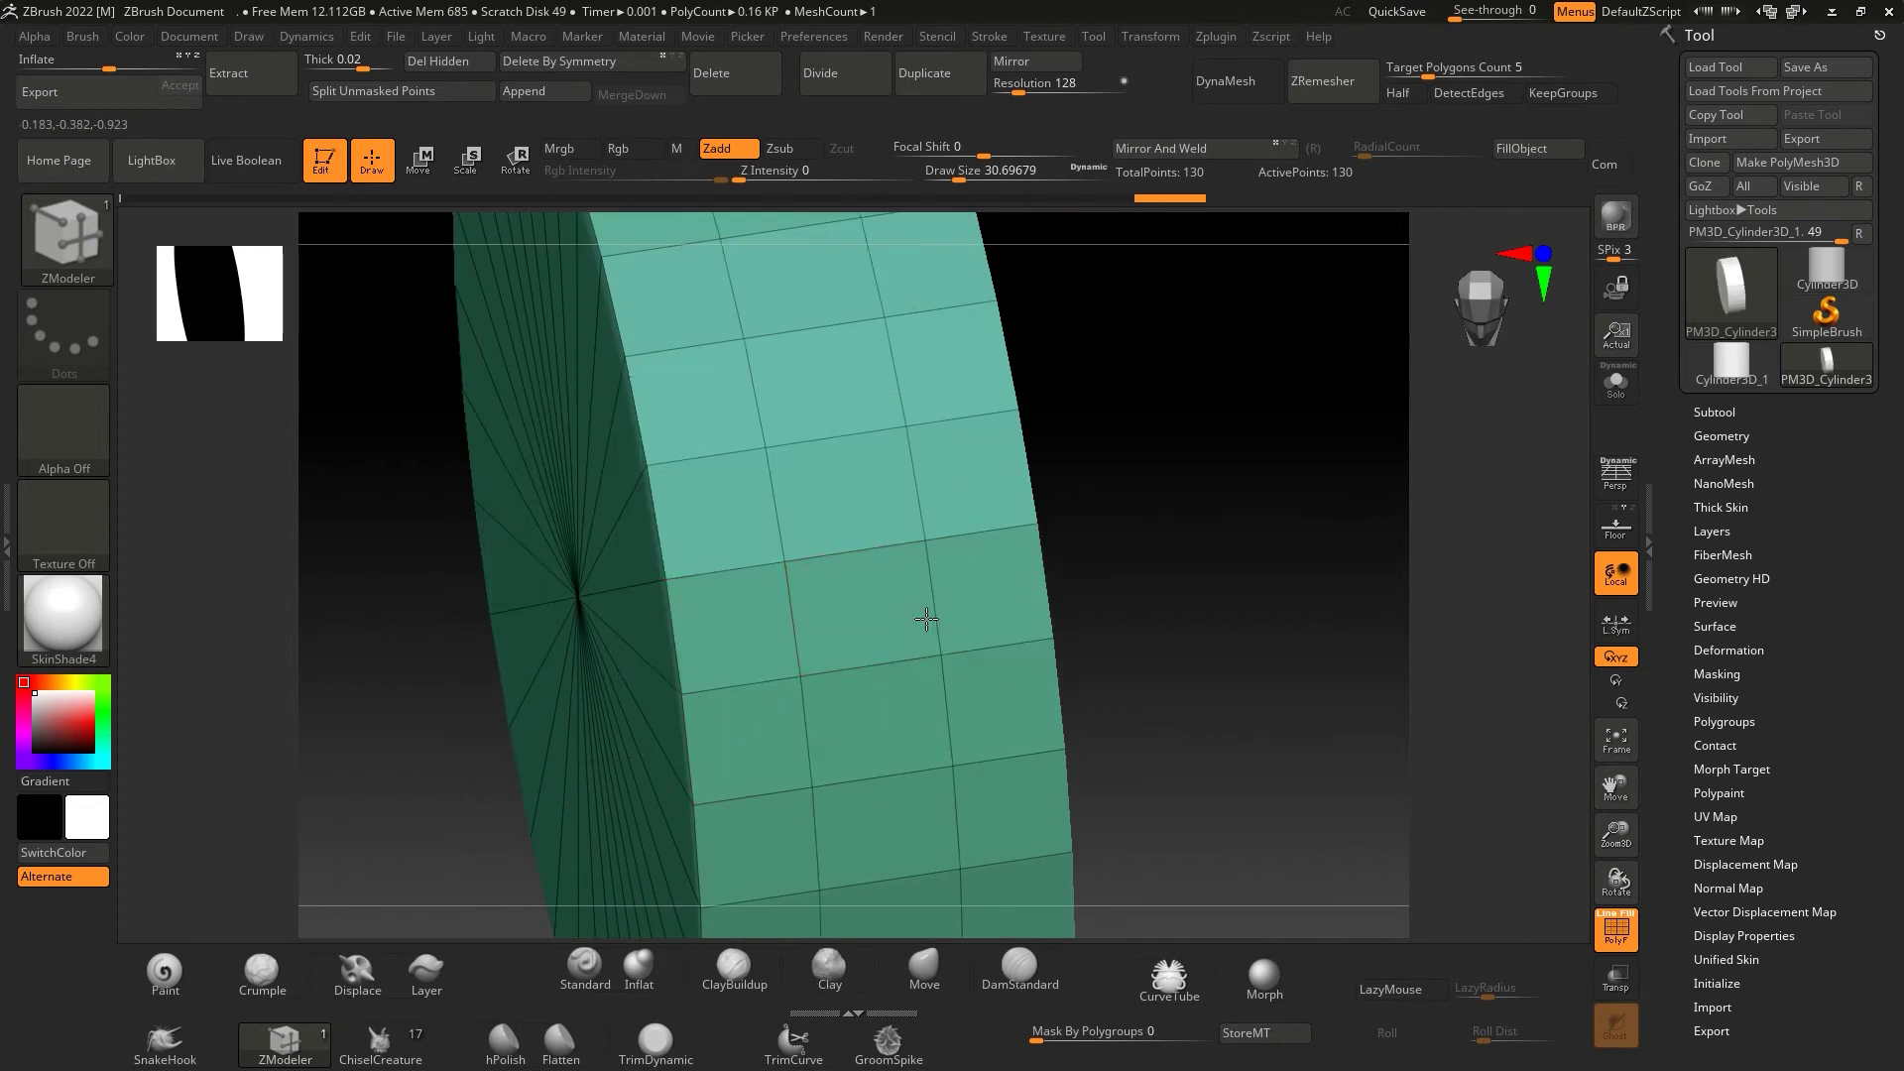
- Set radial count to 16 and QMesh-extrude a rim polygon into a ring of cubes
drag(1199, 557, 1164, 552)
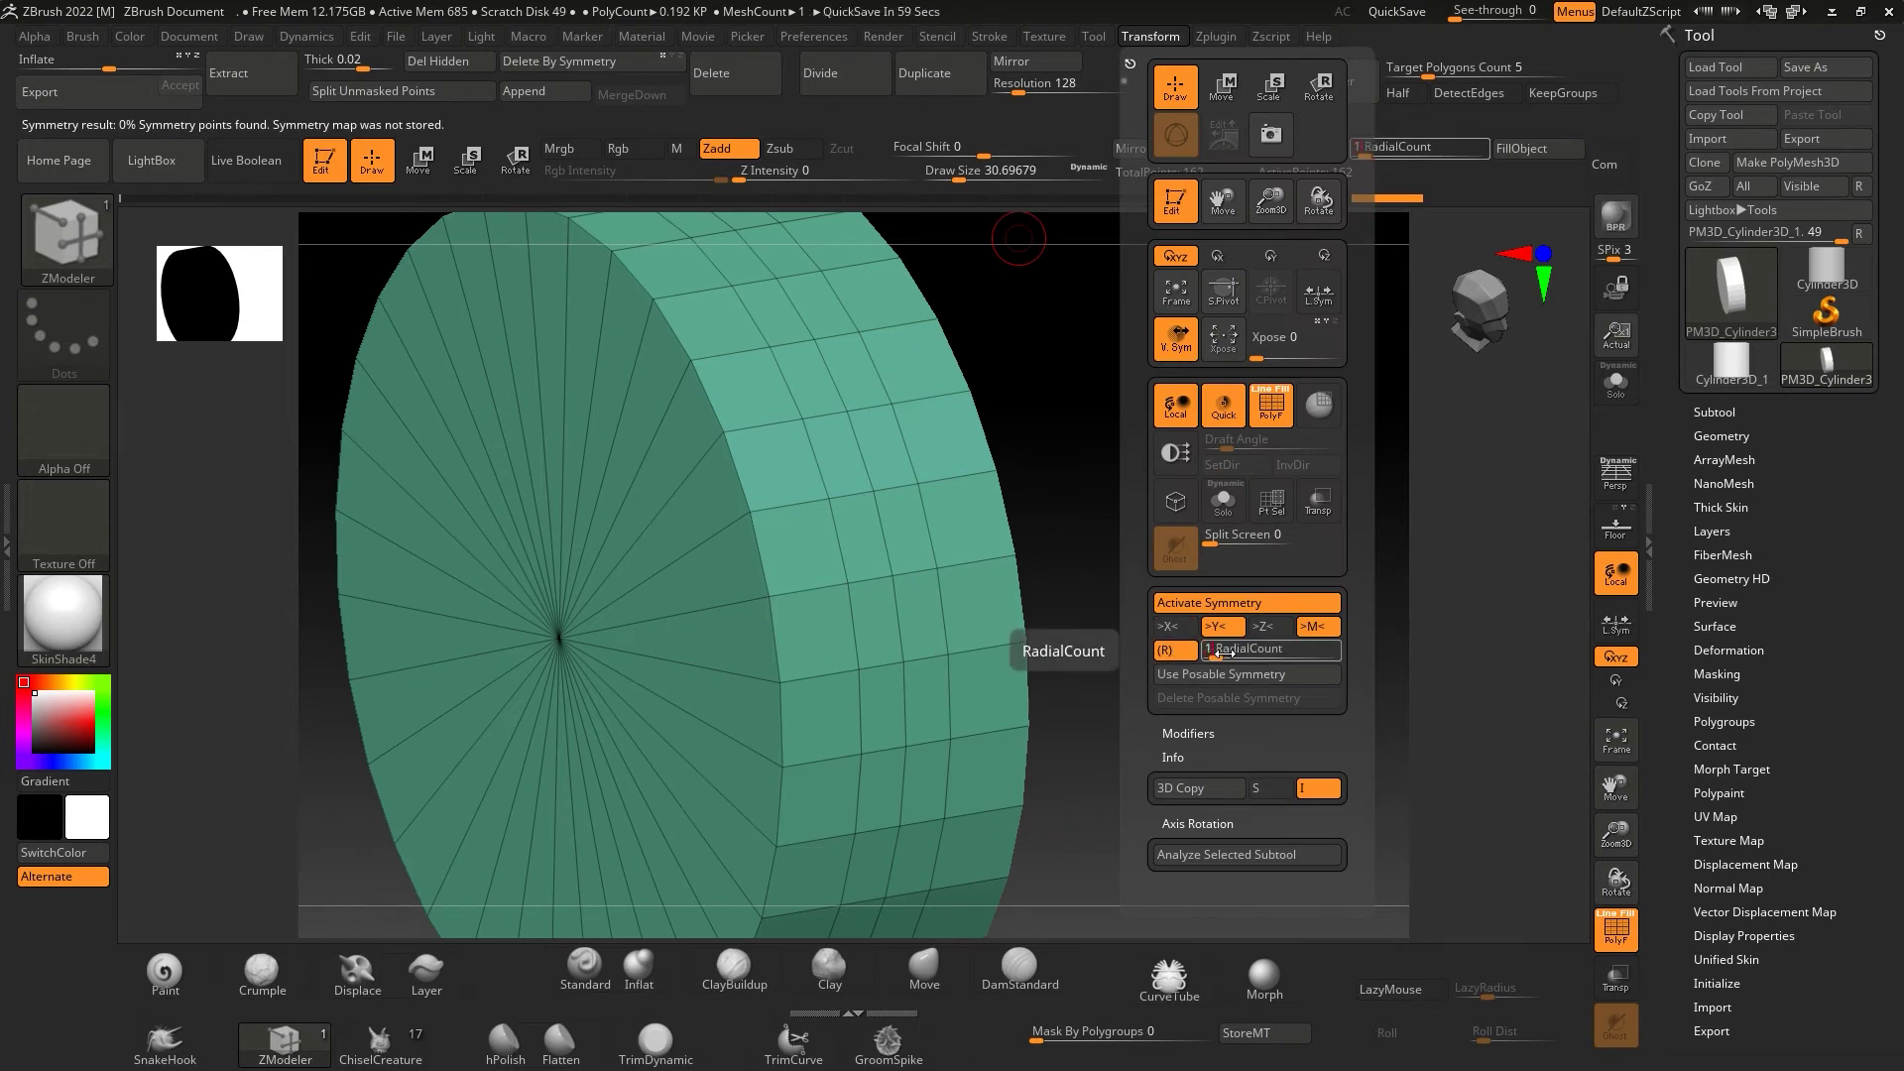
text(6)
key(Return)
click(1263, 626)
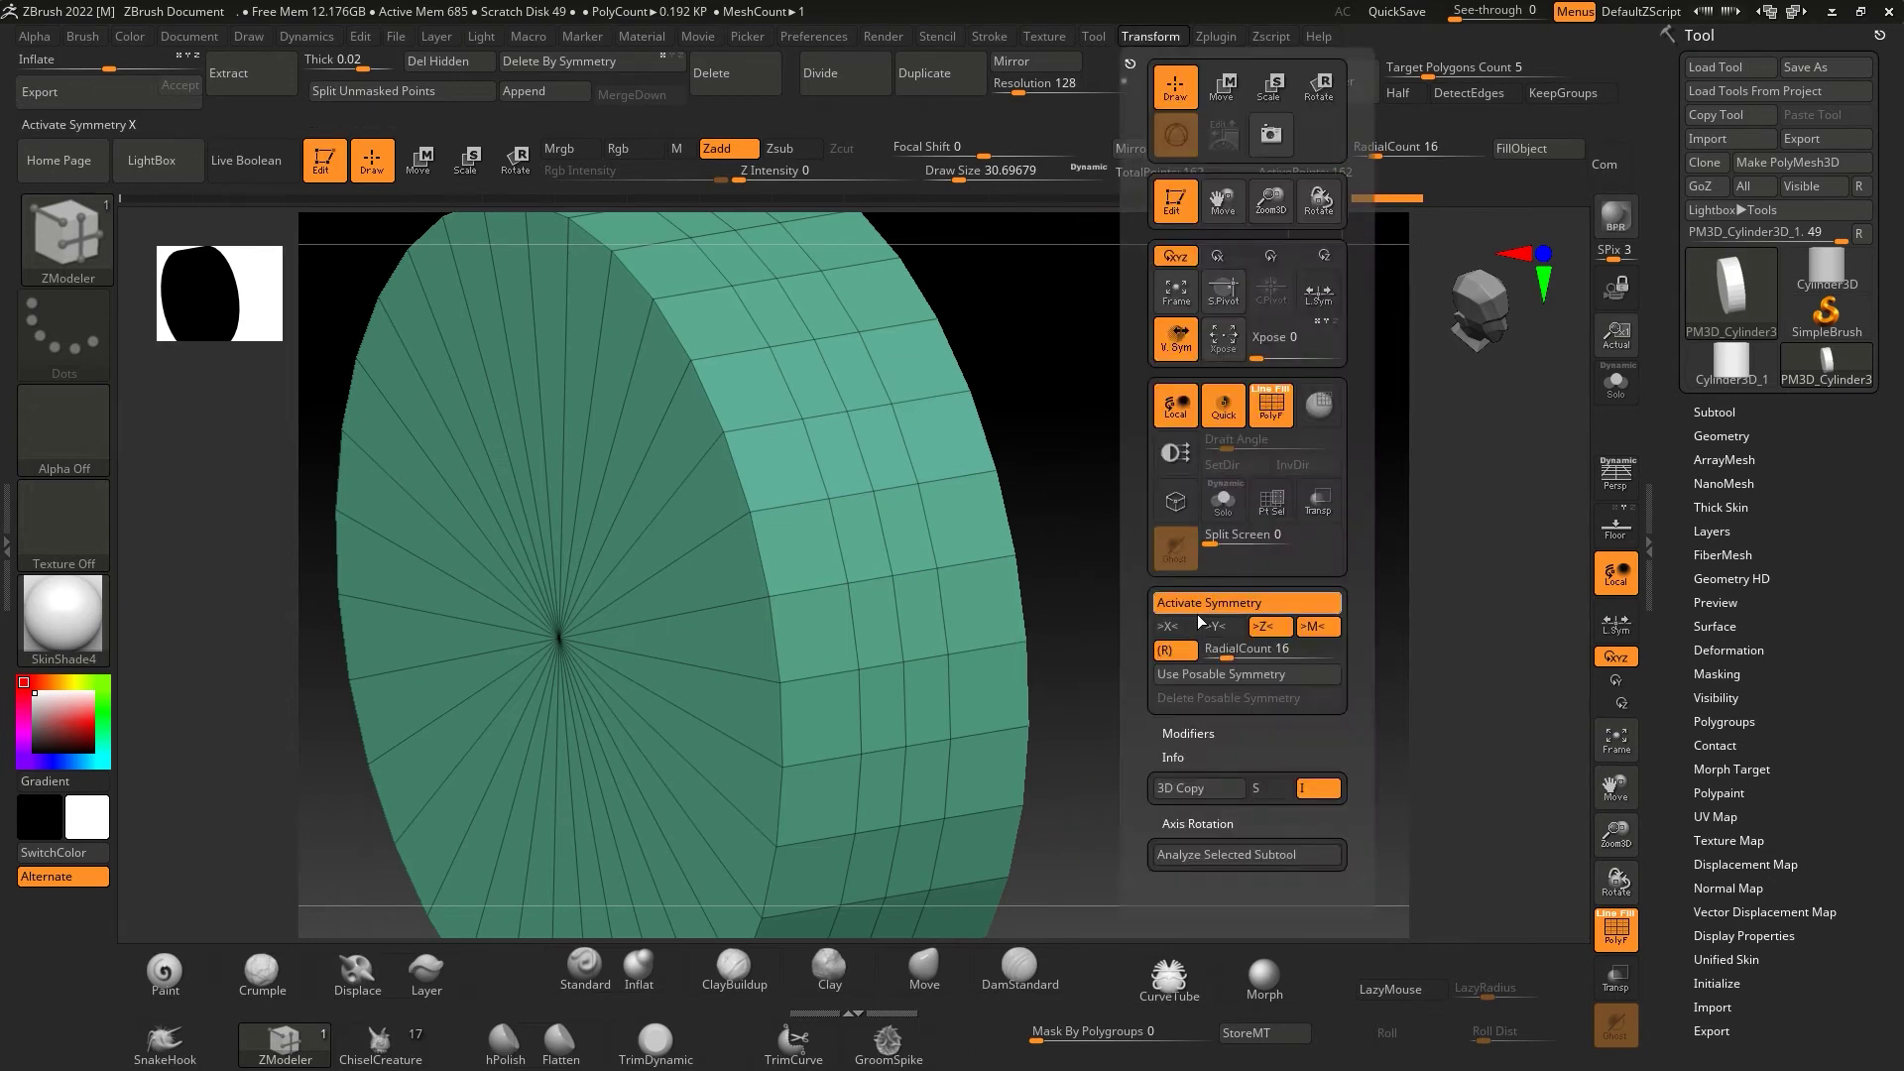
drag(824, 661, 917, 637)
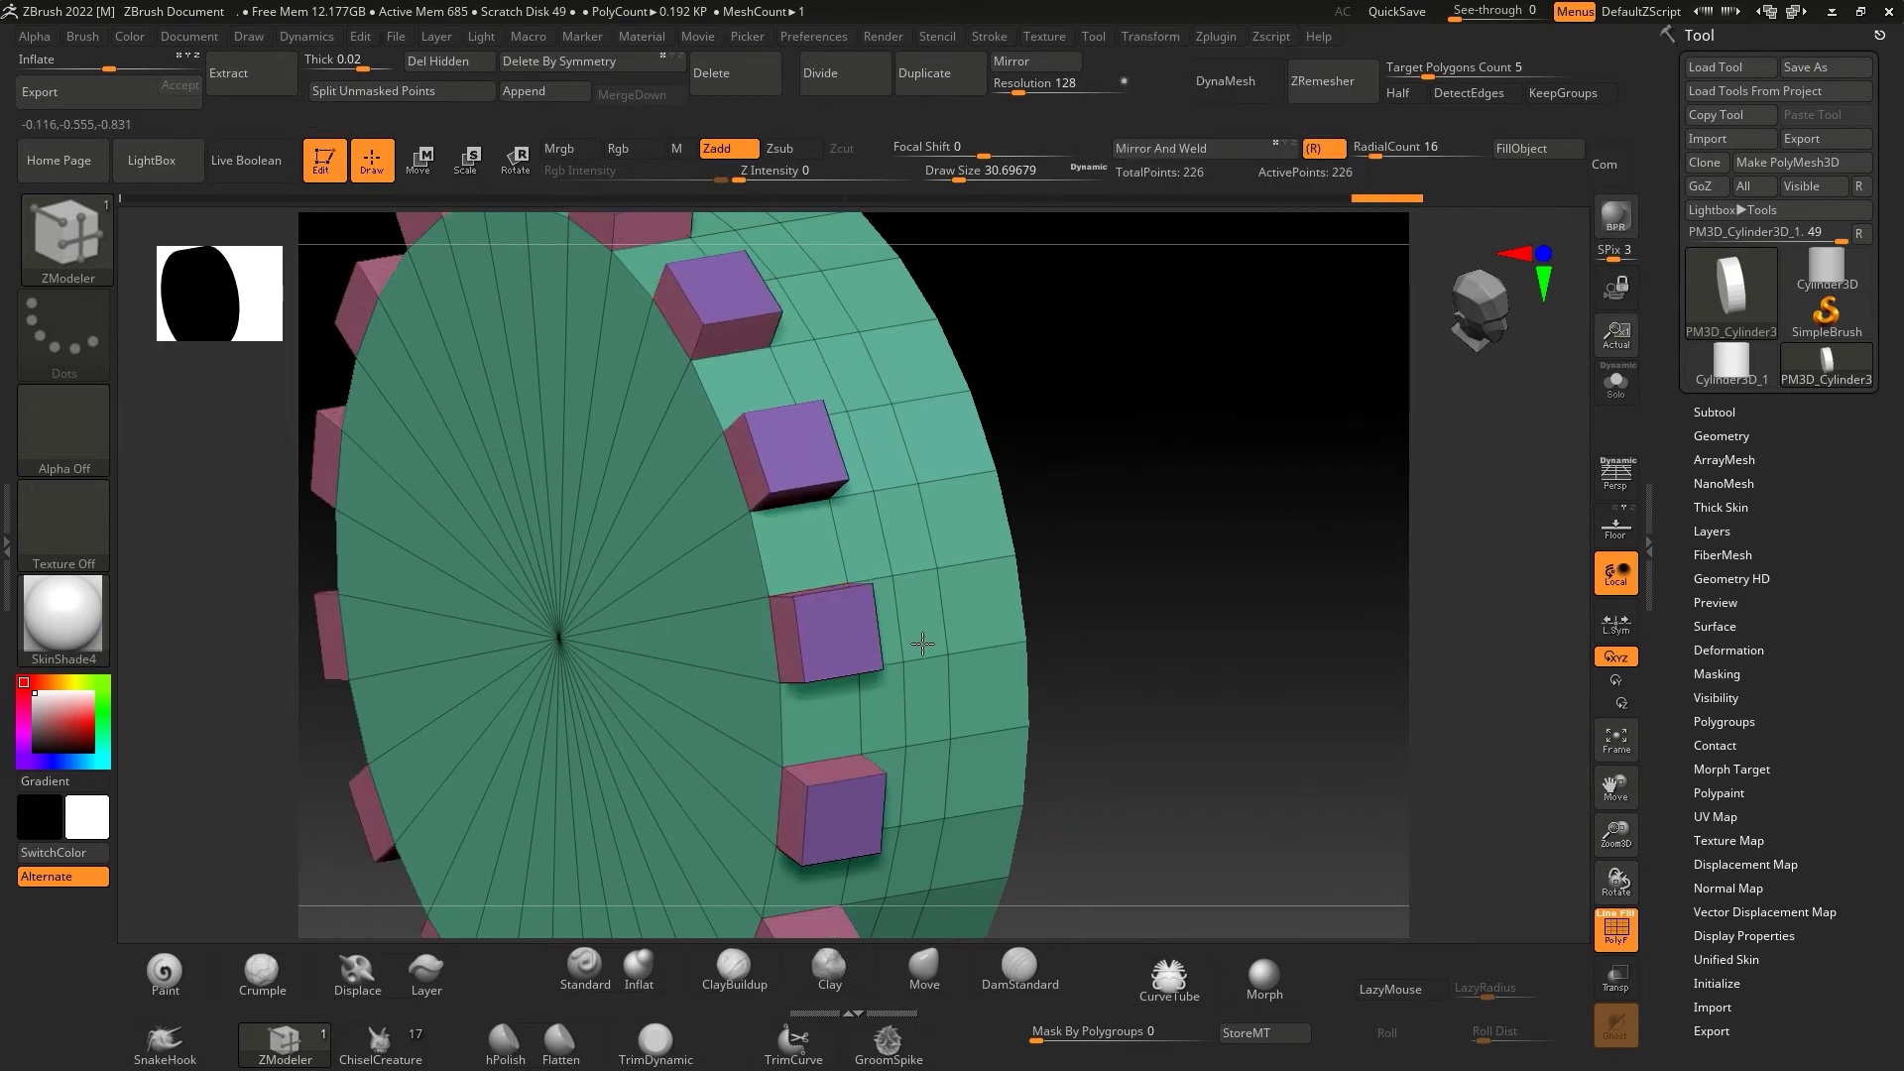
- Extrude cube blocks around the cylinder rim and insert an edge loop through them
mouse_move(1120, 466)
mouse_down()
mouse_move(1167, 405)
mouse_move(890, 506)
mouse_up()
click(1262, 154)
drag(1275, 297, 1276, 511)
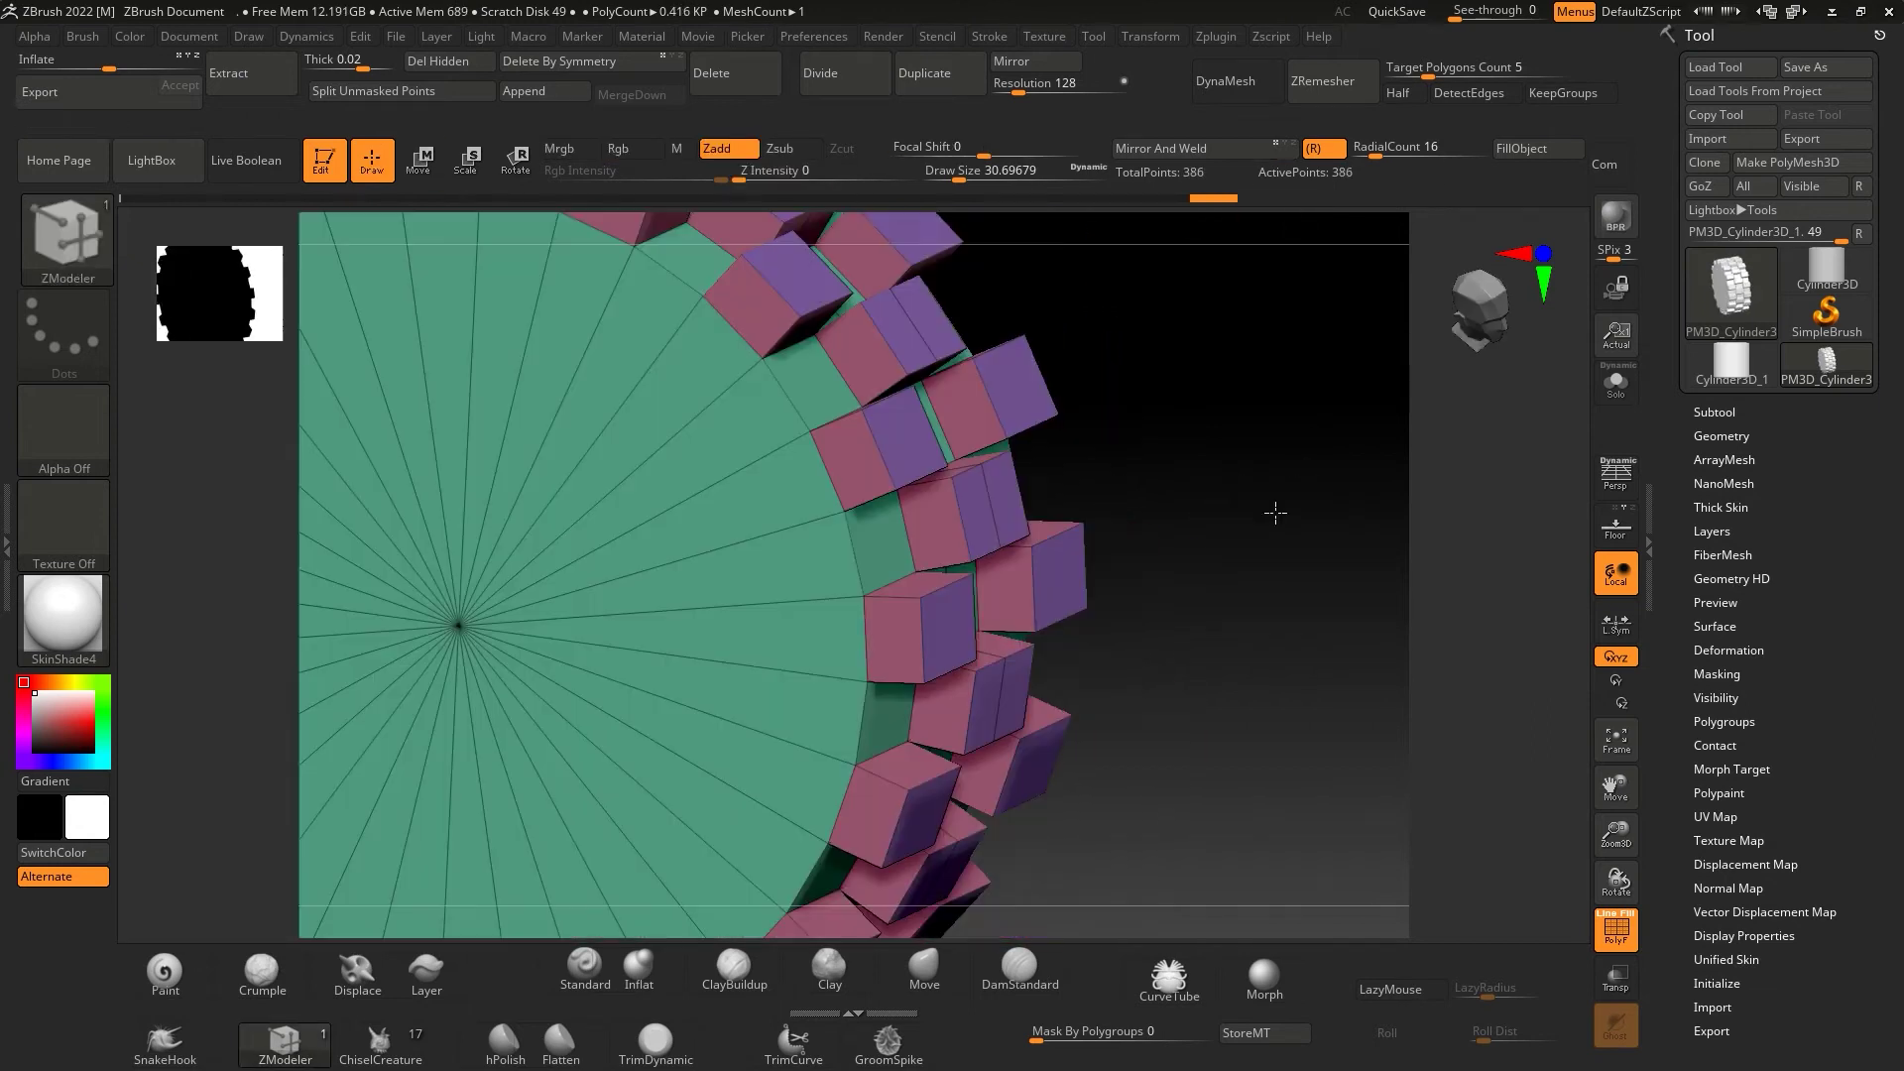
alt+drag(1126, 494, 1018, 672)
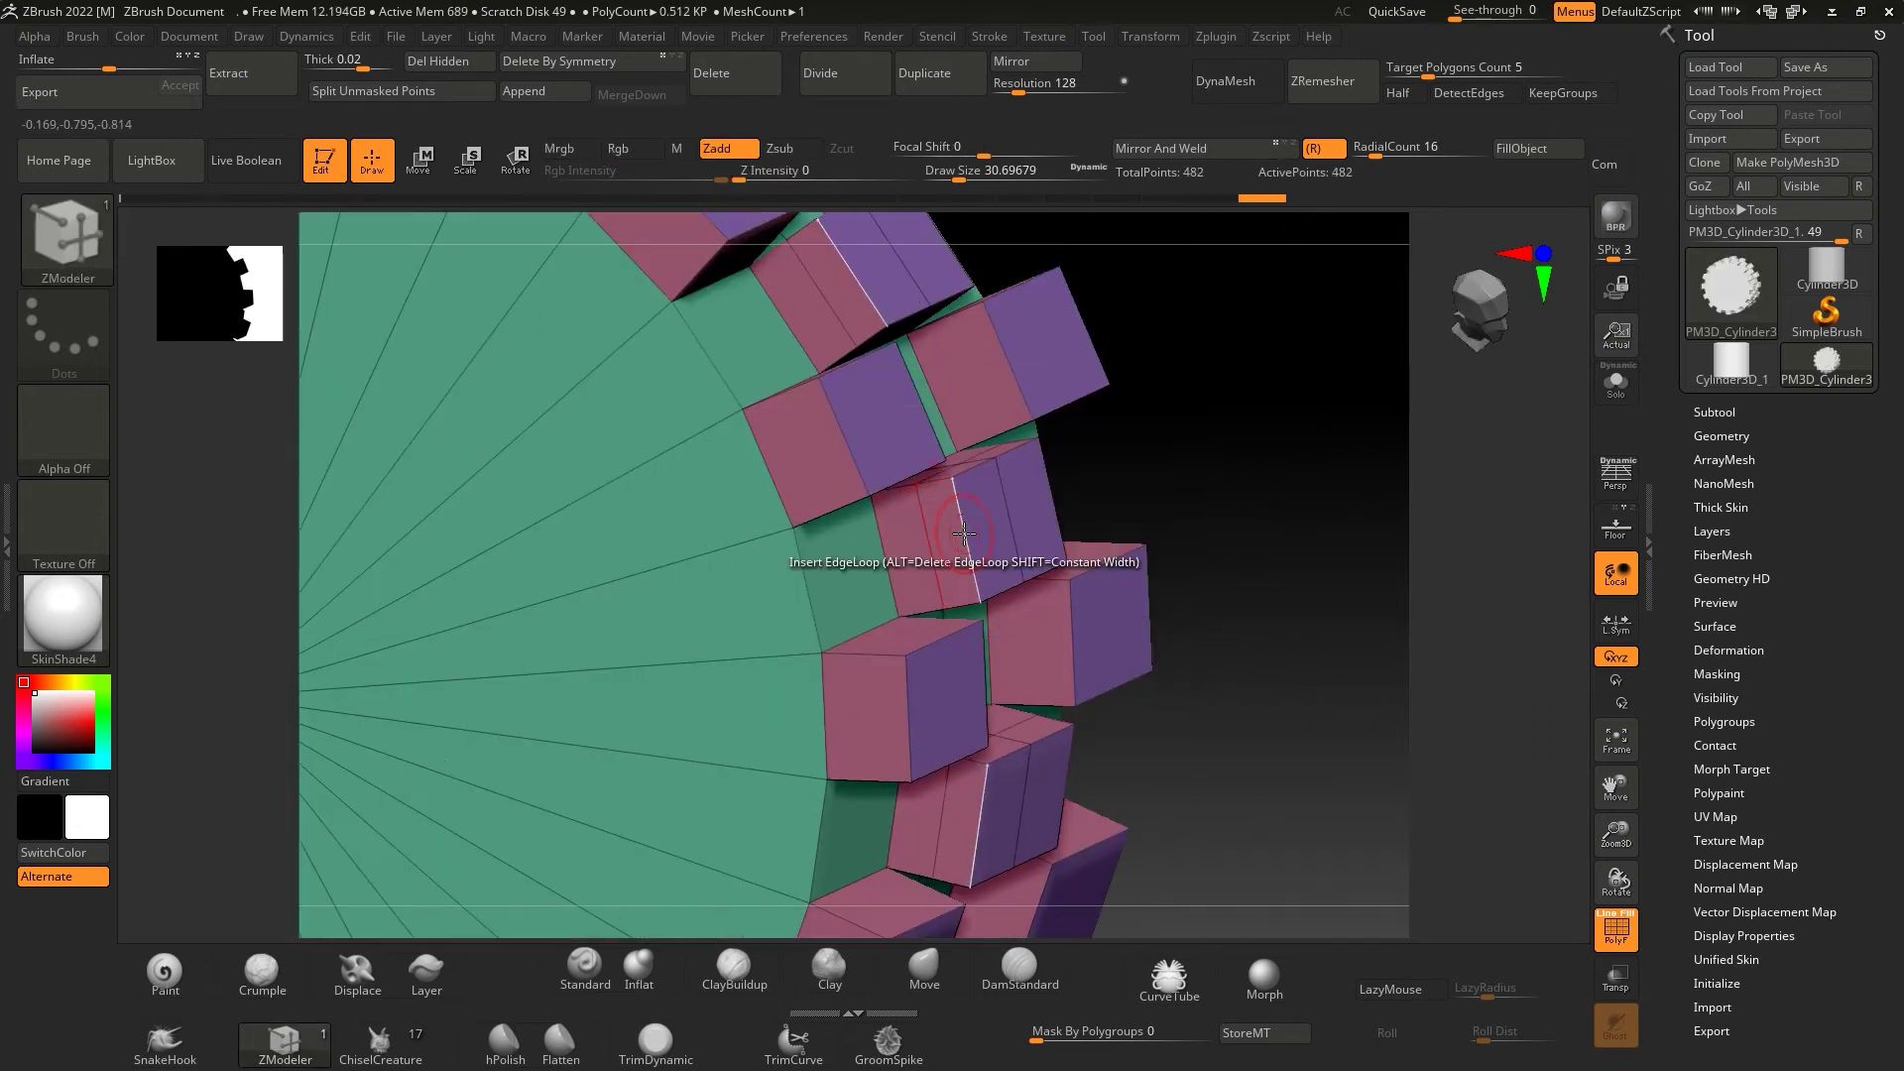
key(space)
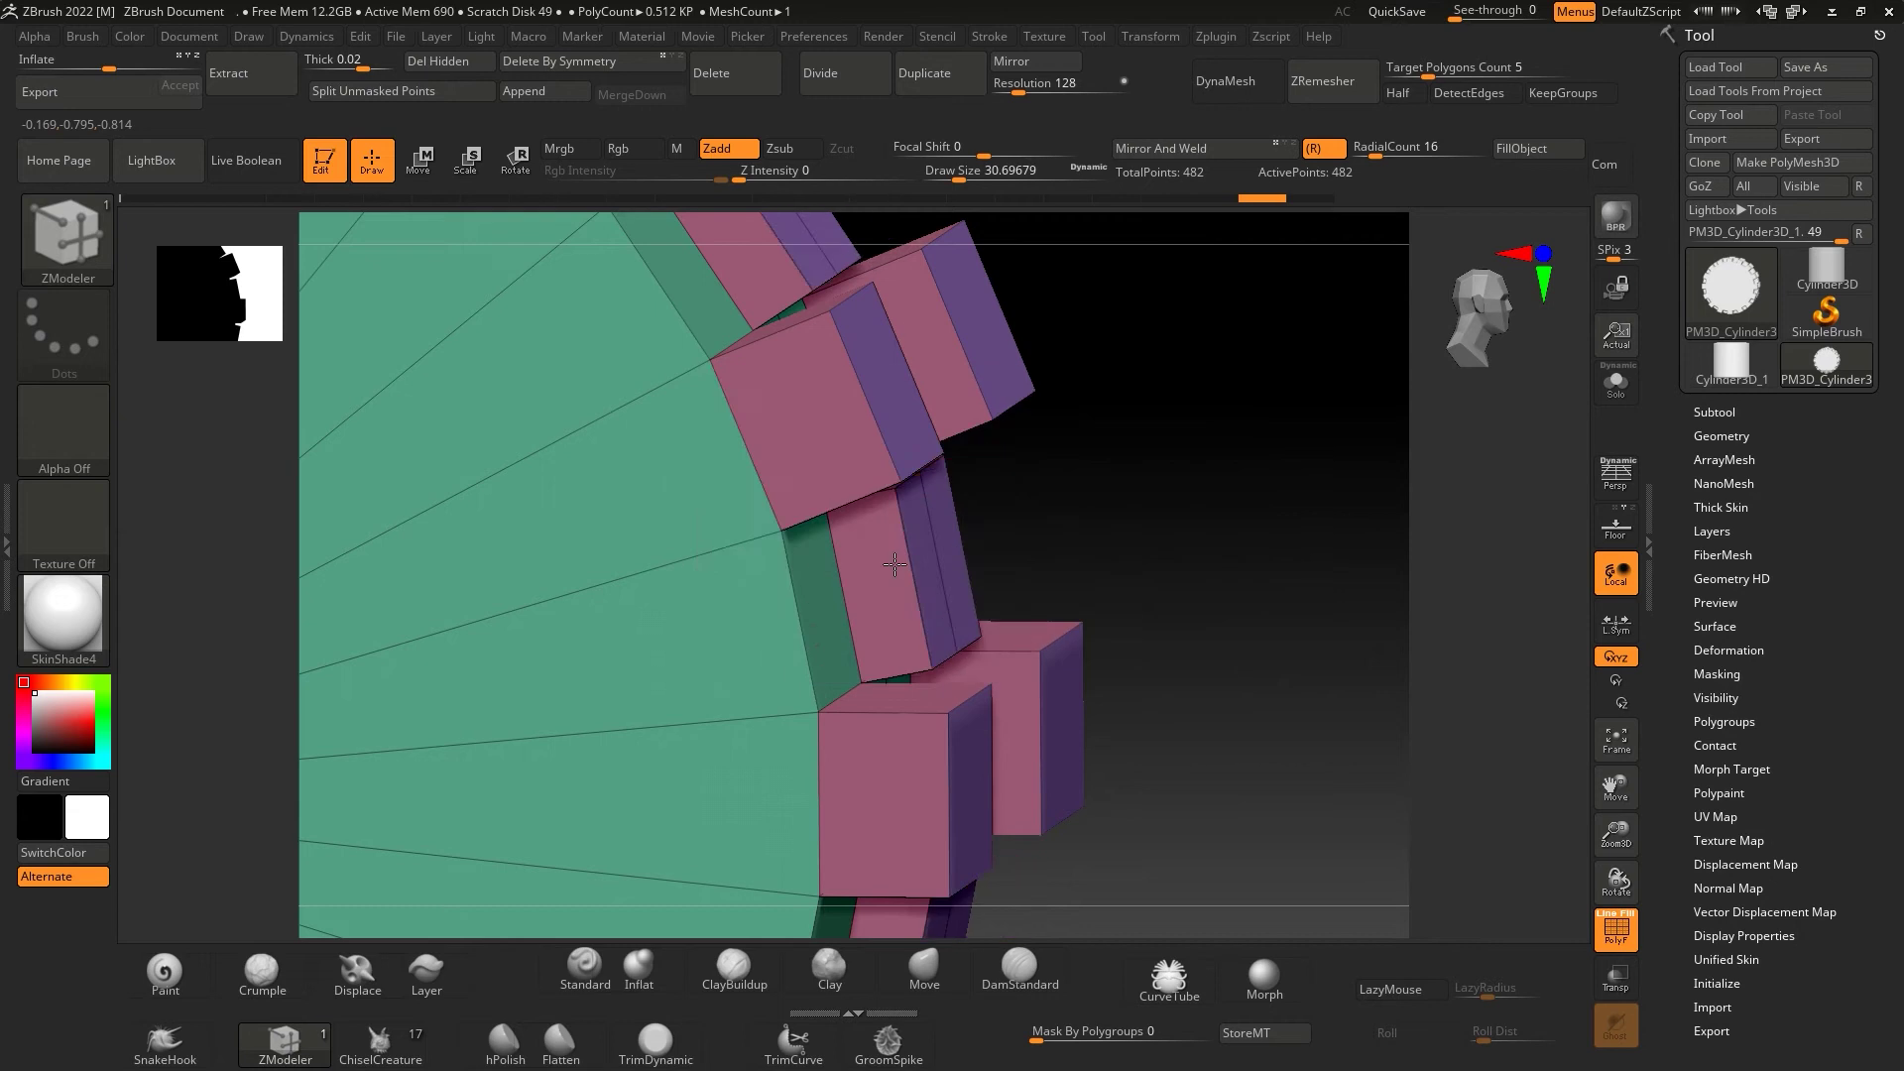
scroll(1044, 546, up, 3)
mouse_move(1044, 547)
right_down()
mouse_move(1362, 480)
mouse_move(1021, 489)
right_up()
scroll(1362, 480, down, 3)
scroll(1362, 480, up, 3)
- Insert another edge loop across the tread and extrude a staggered row of blocks
key(space)
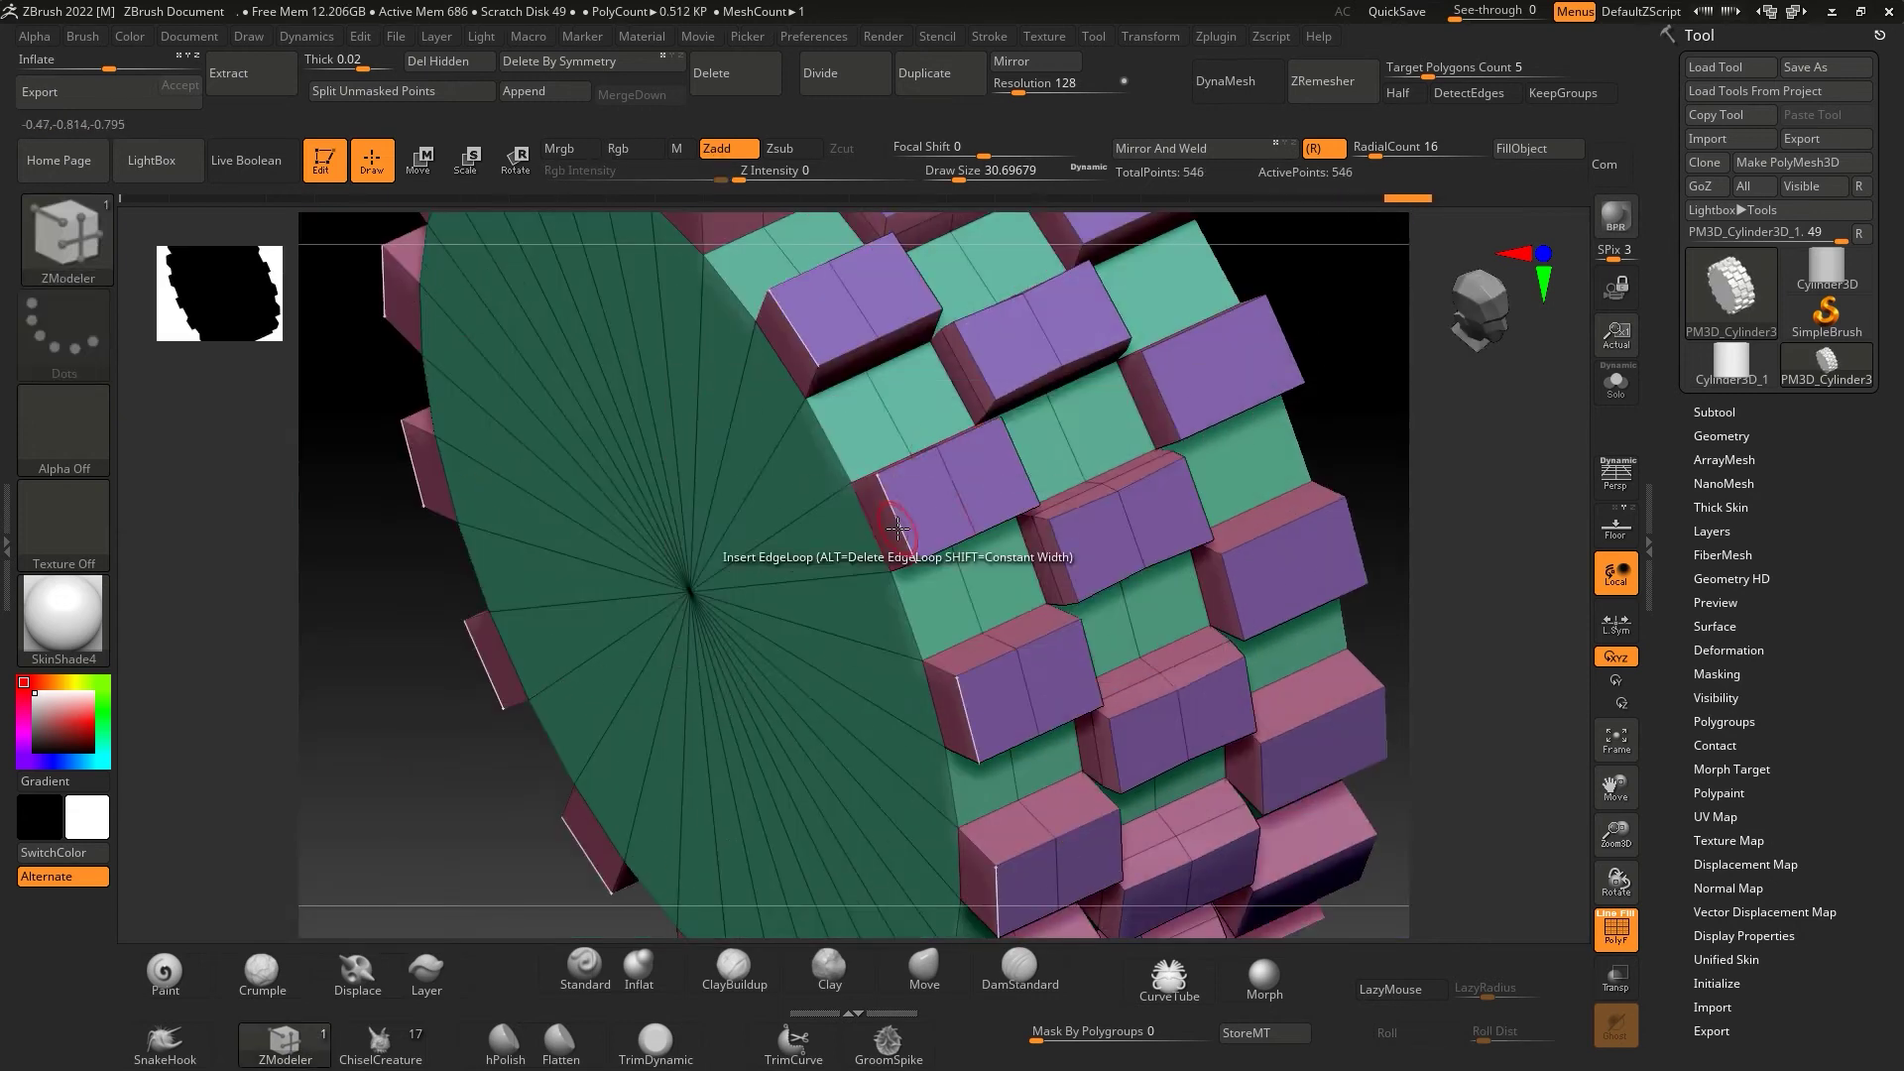
click(907, 513)
key(space)
click(853, 520)
right_drag(853, 520, 1275, 430)
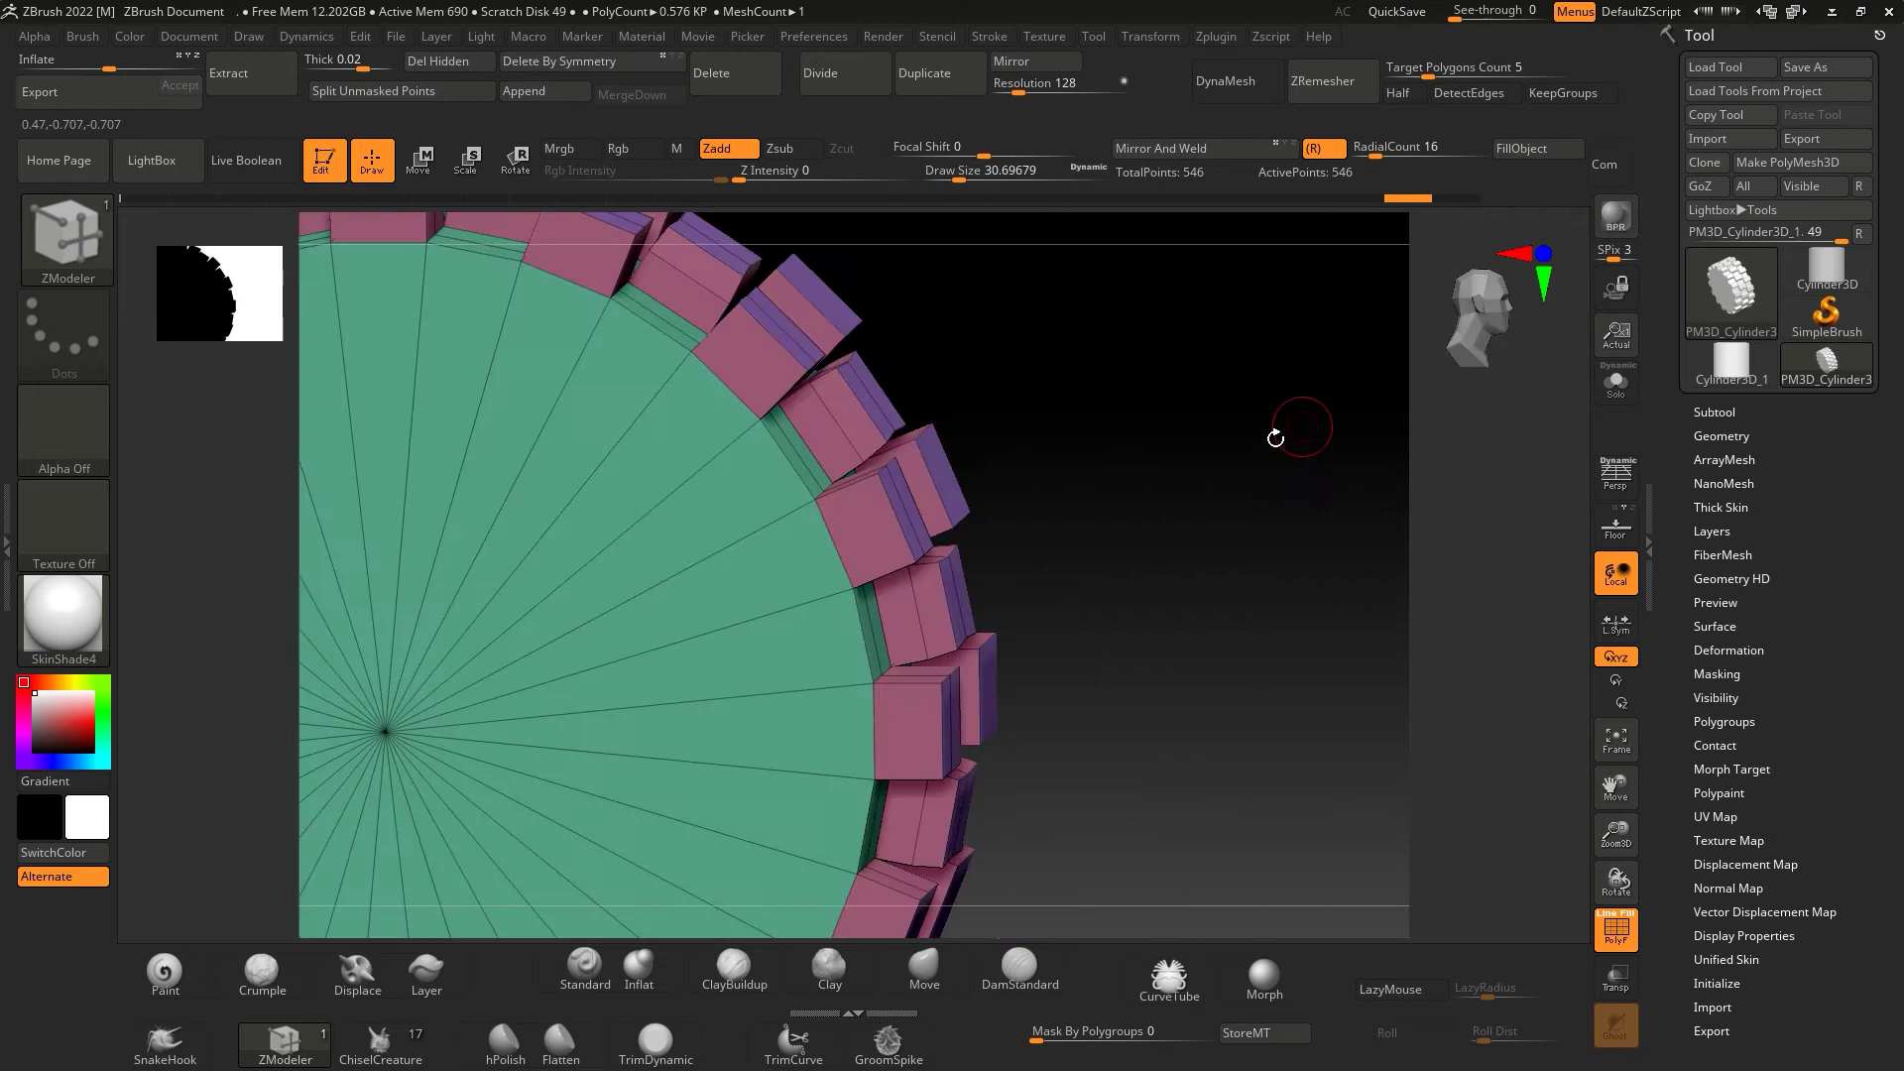
scroll(839, 540, up, 3)
right_drag(839, 540, 1275, 487)
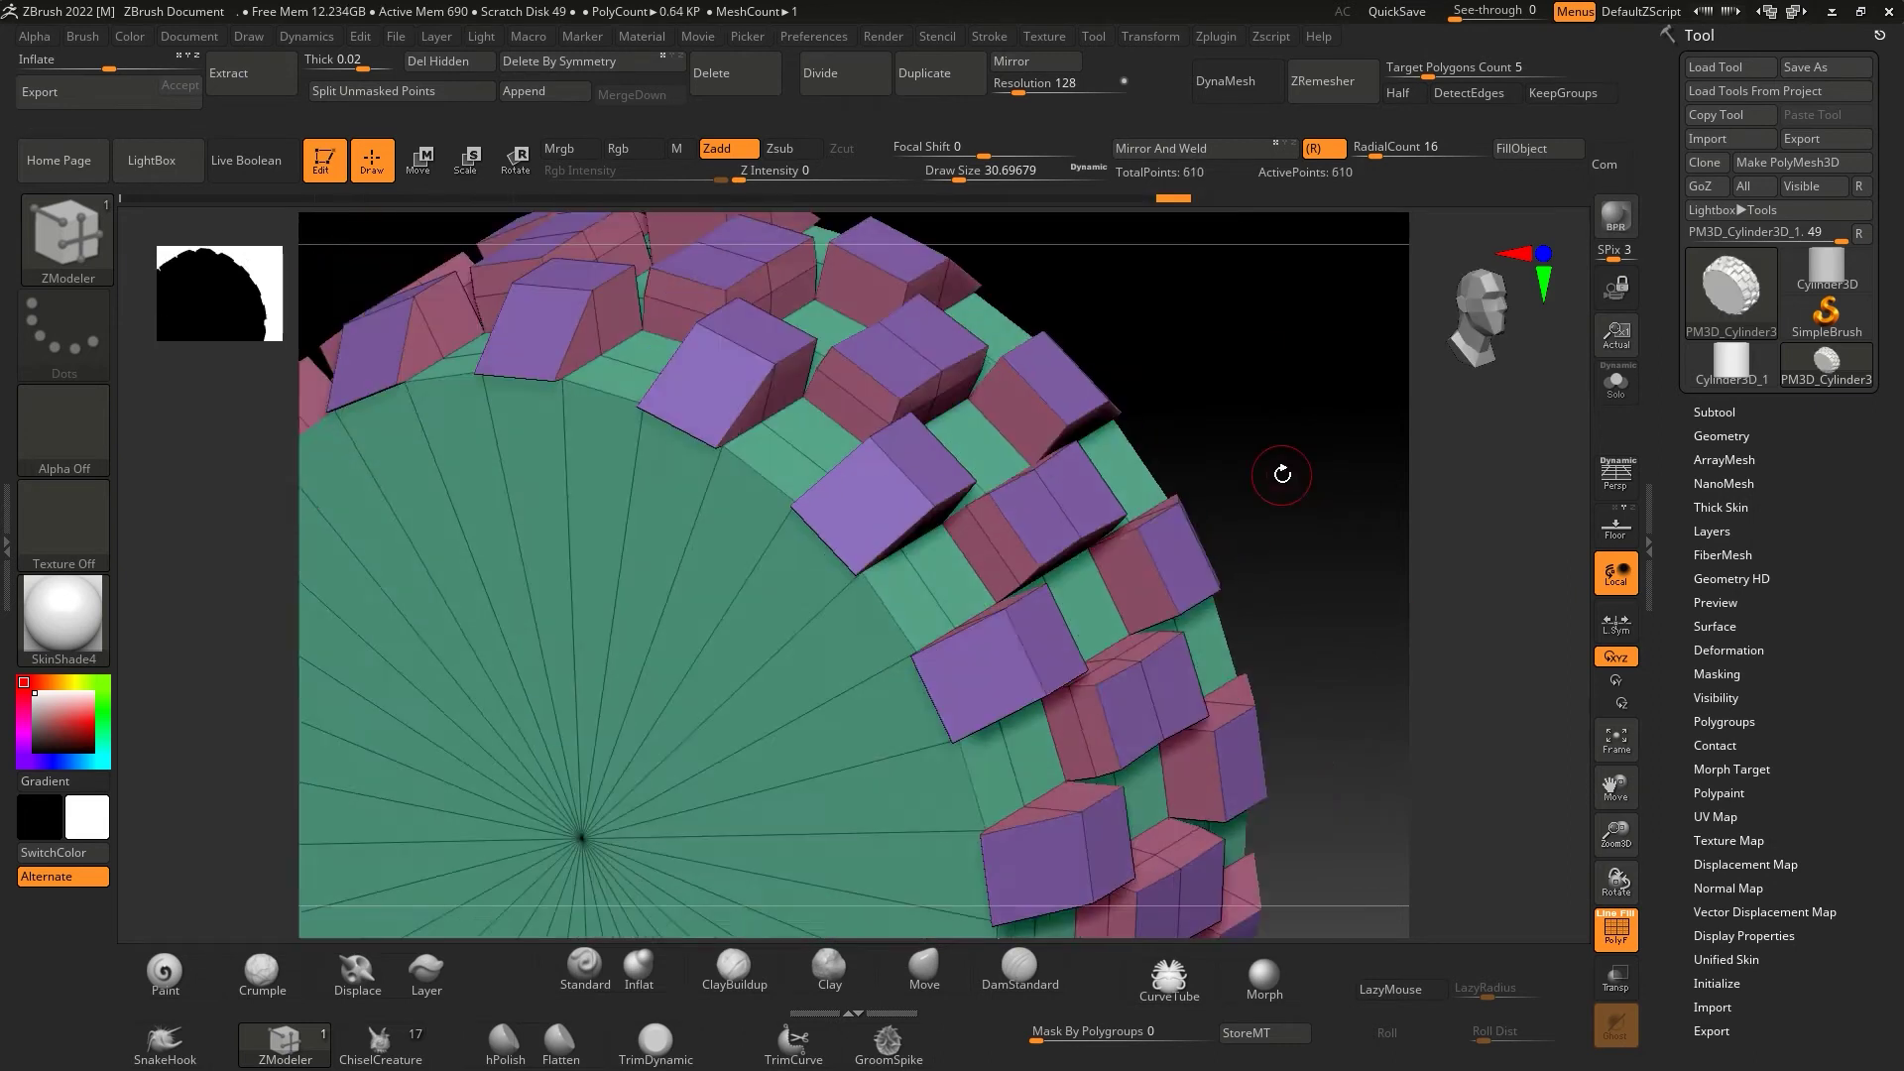
scroll(1275, 487, up, 3)
scroll(986, 744, down, 5)
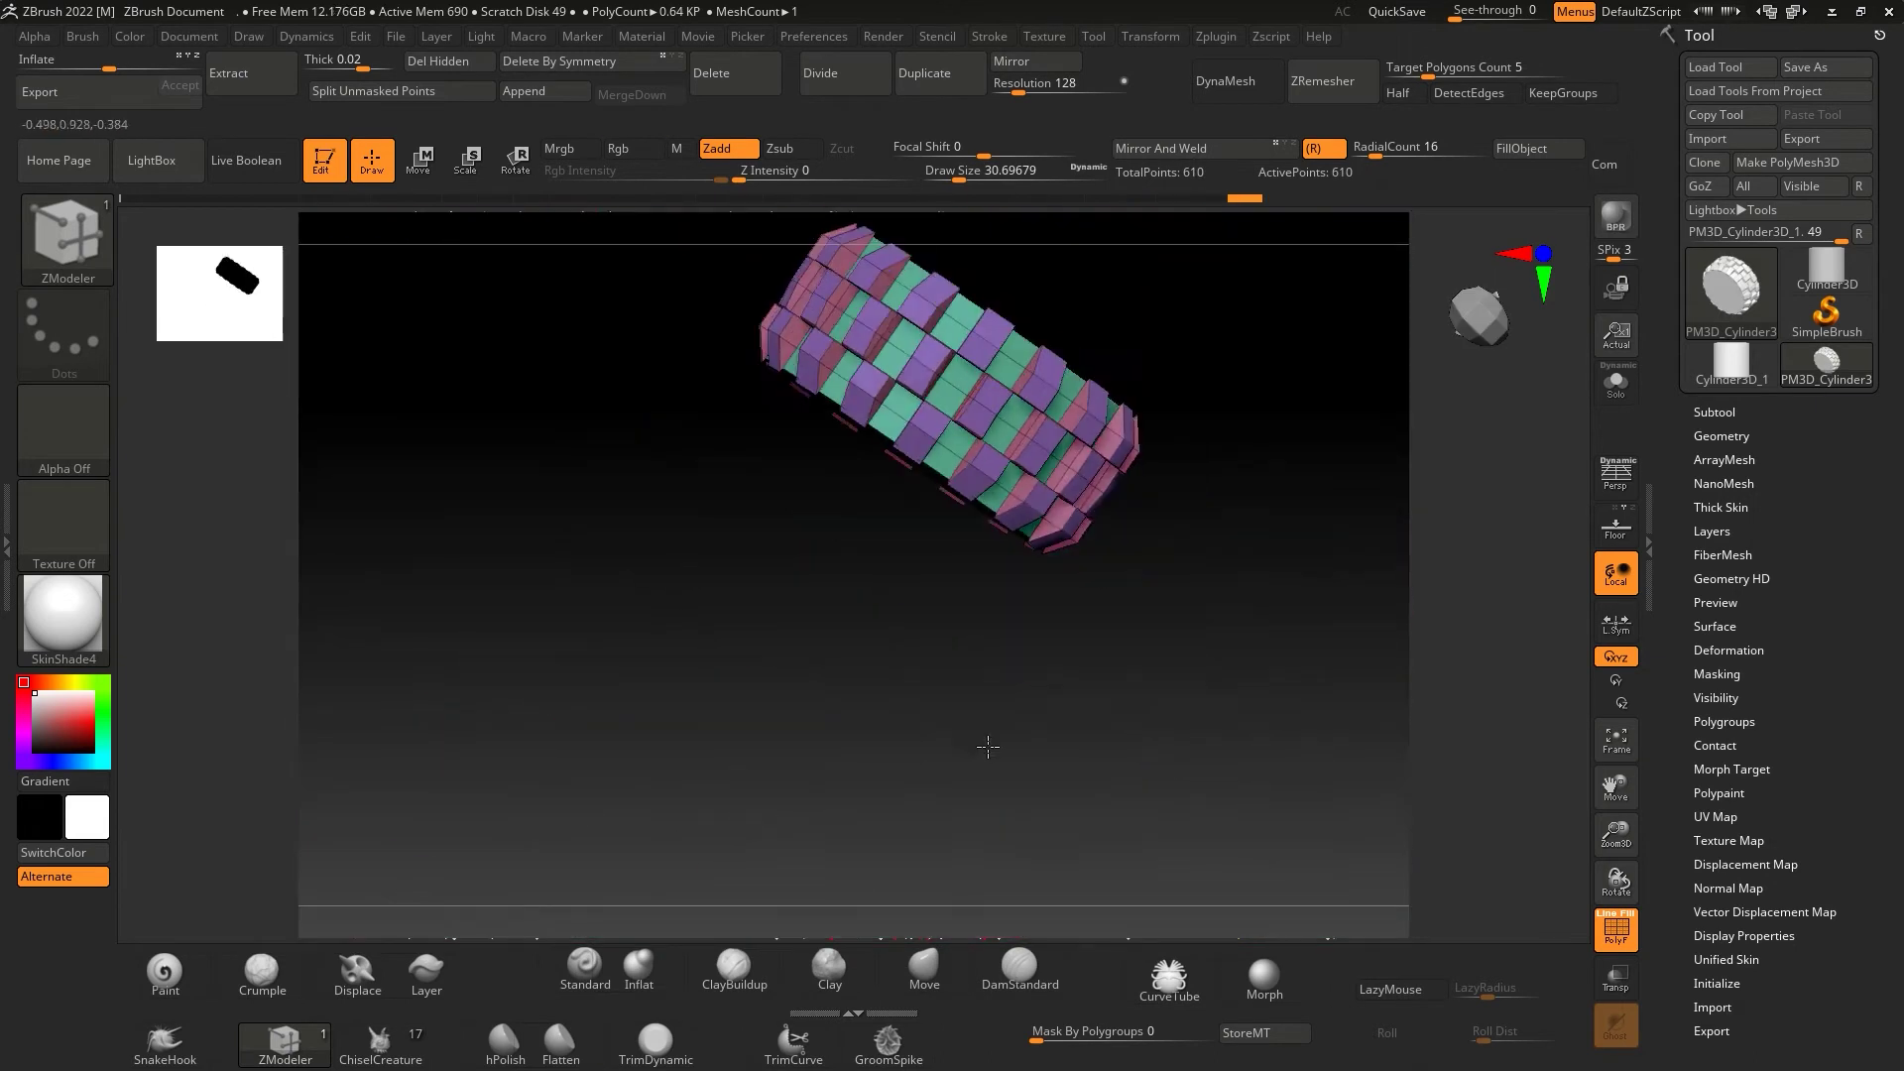
mouse_move(986, 744)
right_down()
mouse_move(1292, 513)
mouse_move(1318, 536)
mouse_move(1390, 390)
right_up()
scroll(1318, 536, up, 4)
scroll(1318, 537, down, 4)
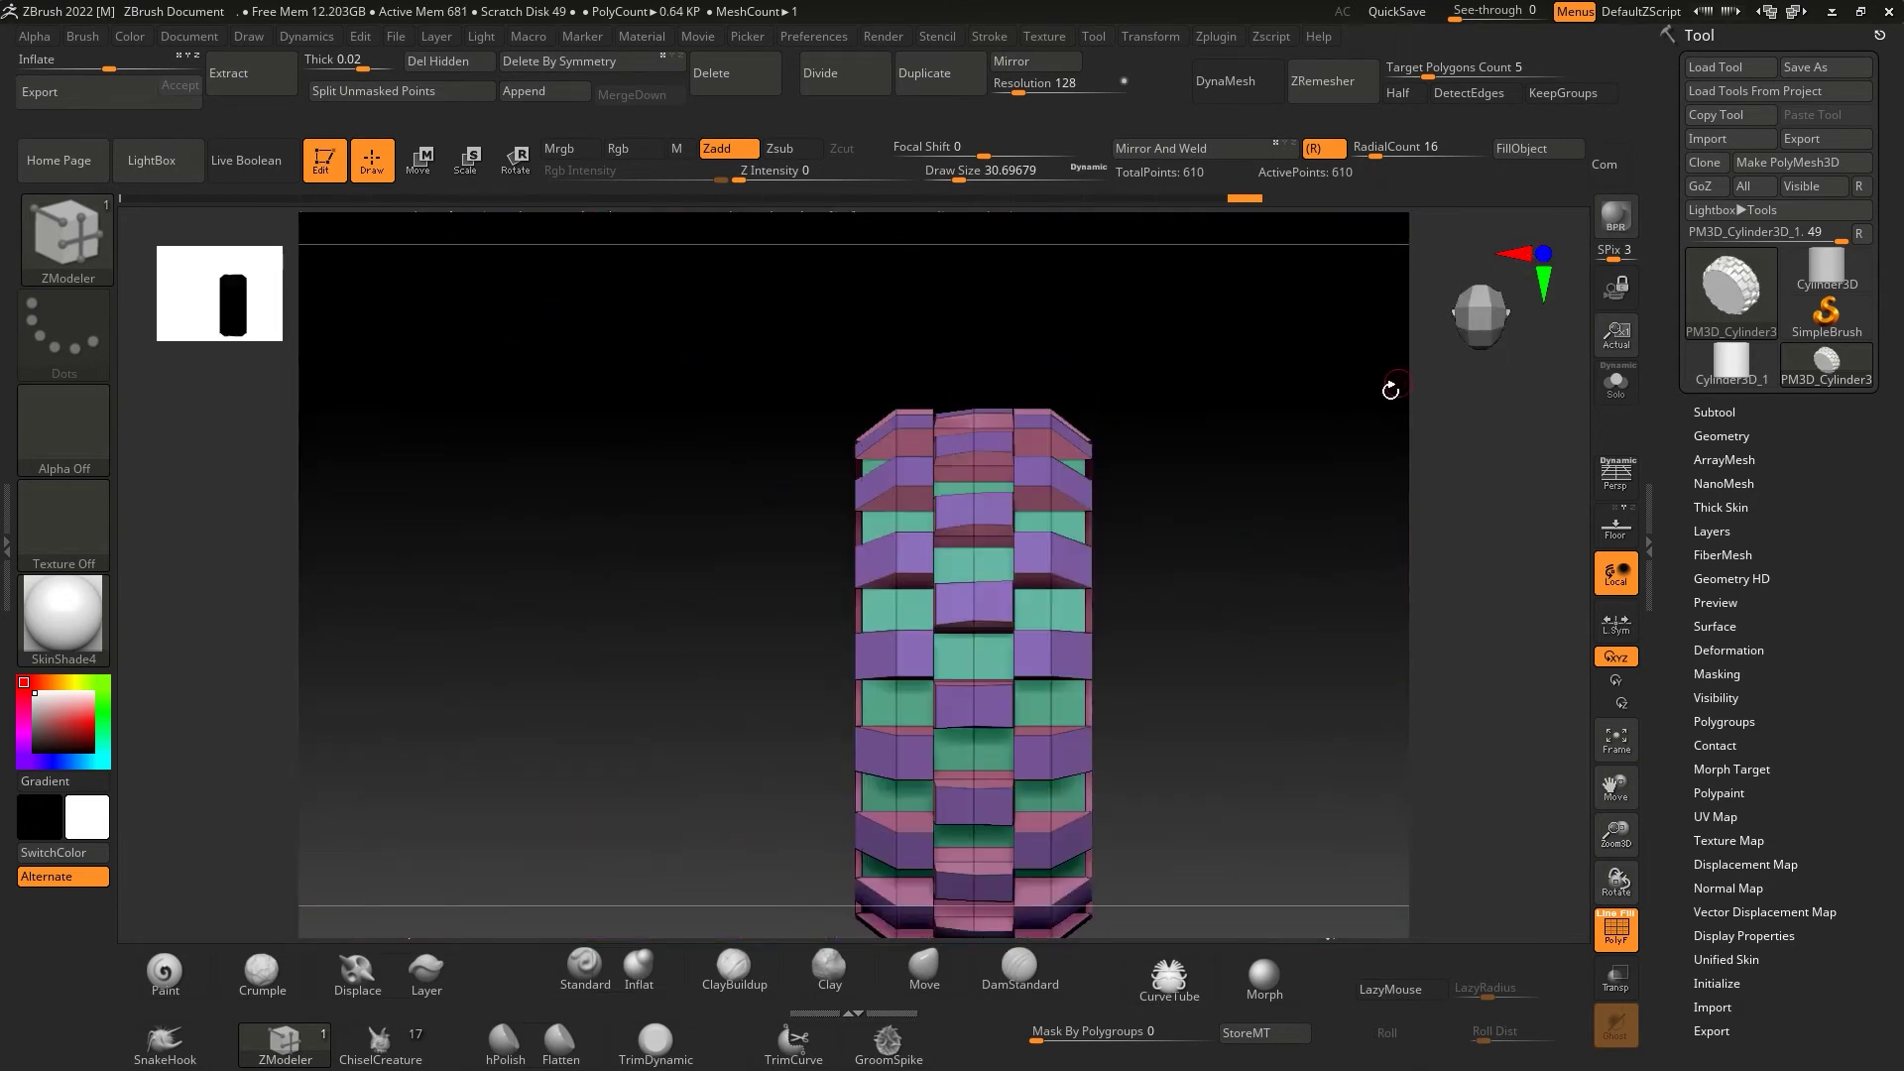
- Mask the outer tread columns and rotate the middle blocks into V-shaped chevrons
ctrl+drag(957, 869, 957, 869)
click(285, 1042)
drag(1793, 796, 1793, 593)
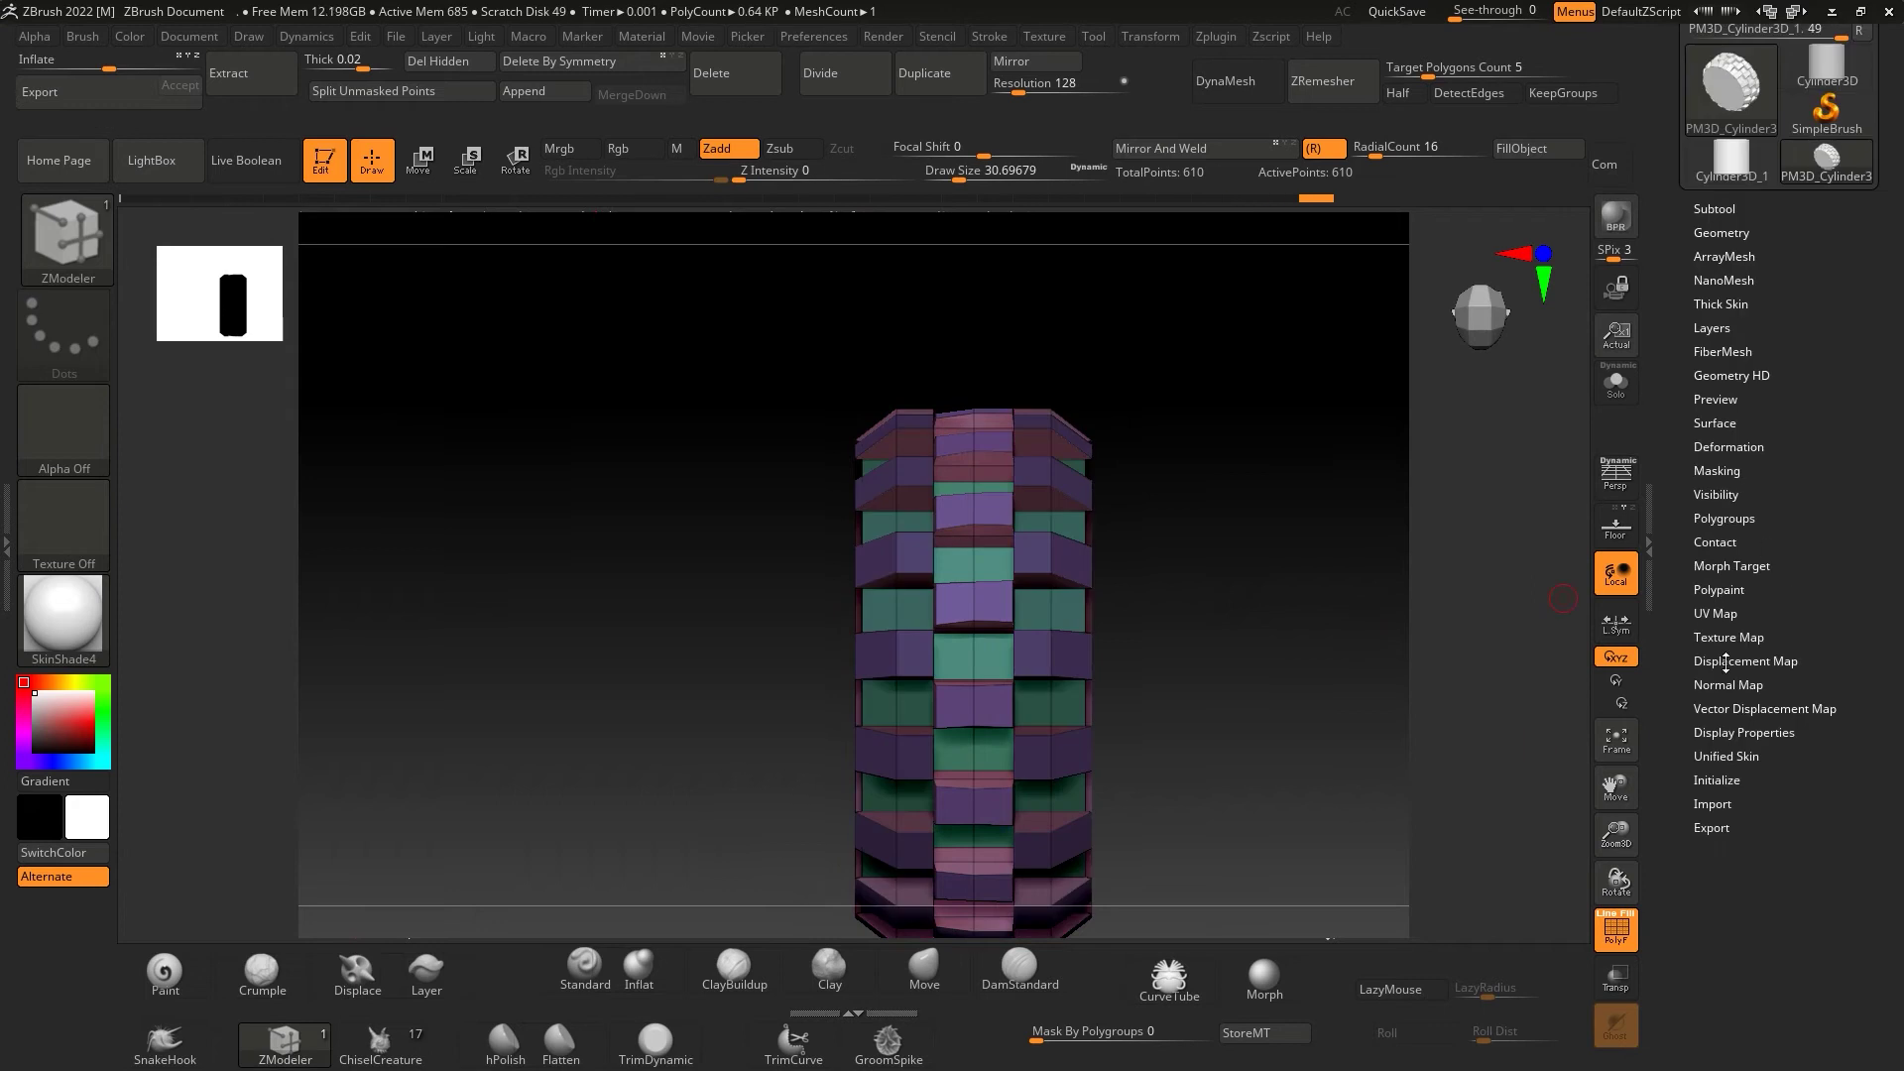
click(1729, 446)
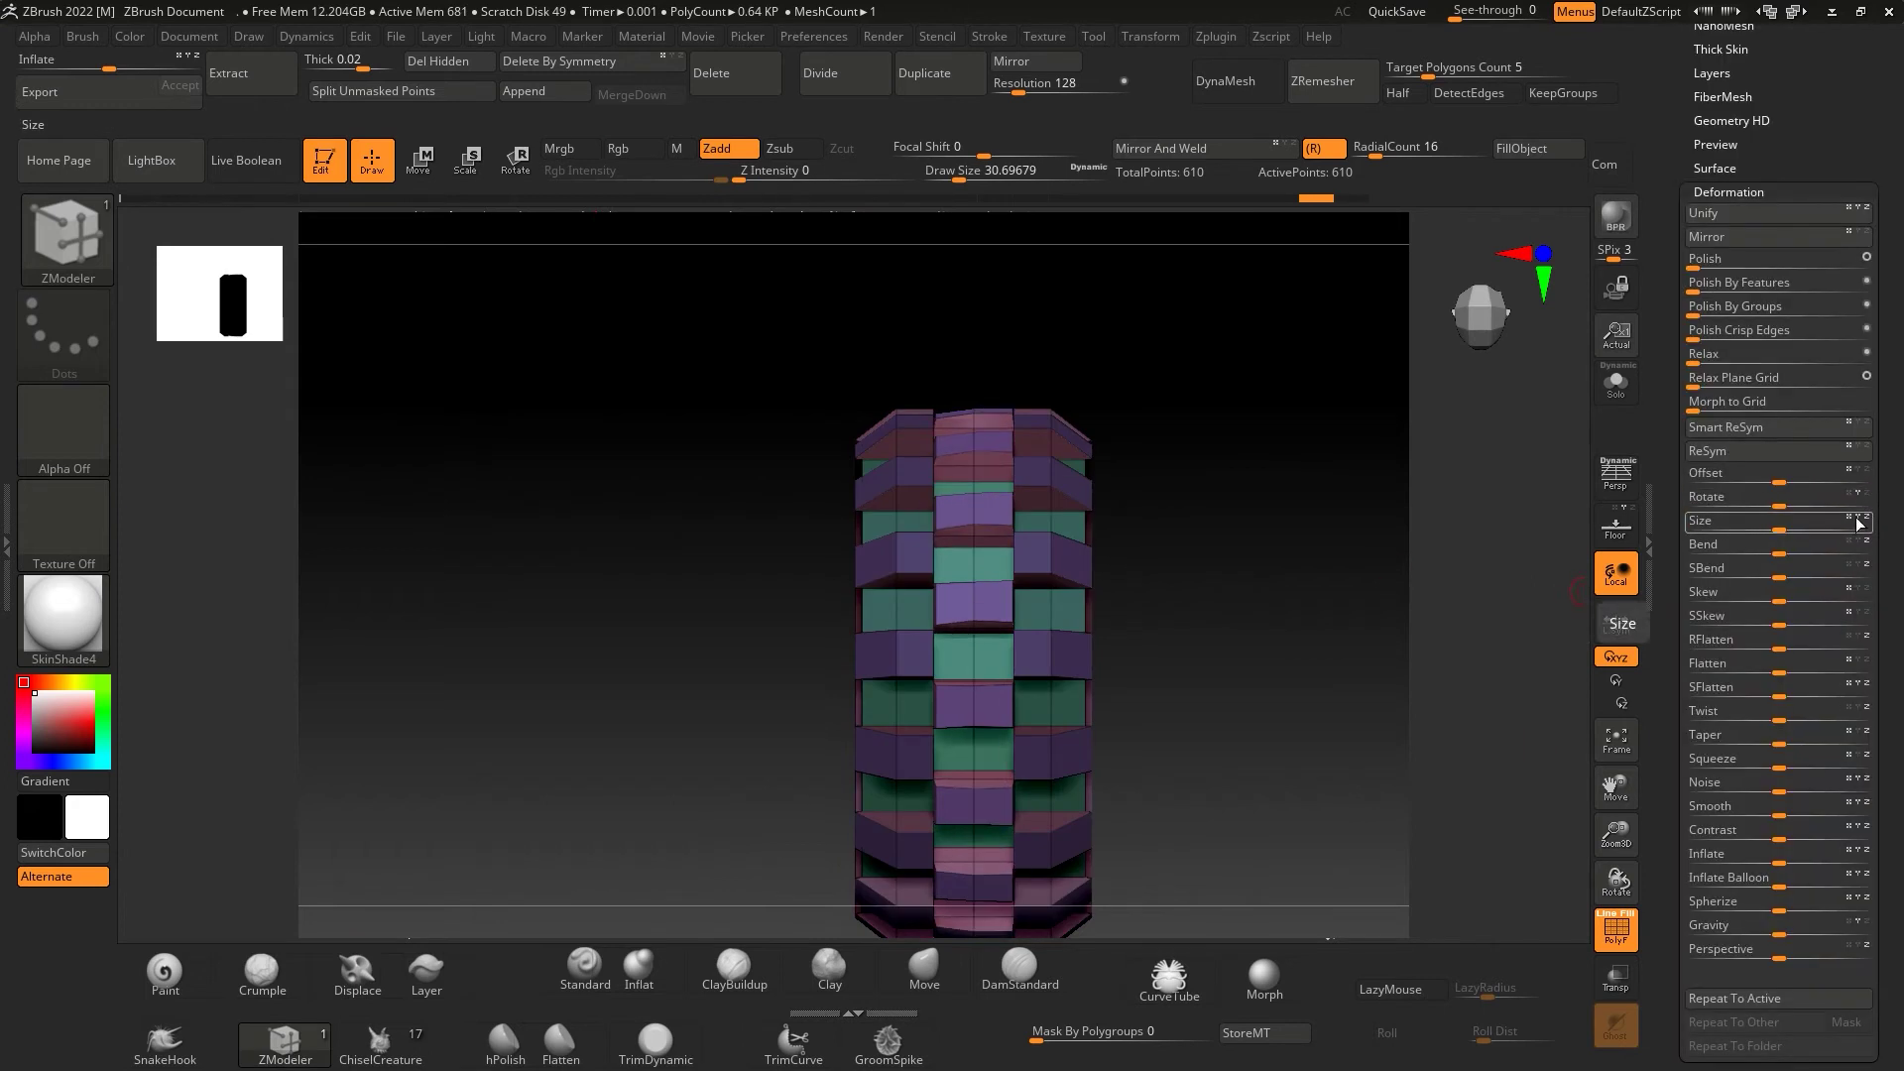
mouse_move(1787, 533)
mouse_down()
mouse_move(1810, 568)
mouse_move(1788, 508)
mouse_up()
drag(1296, 660, 1220, 608)
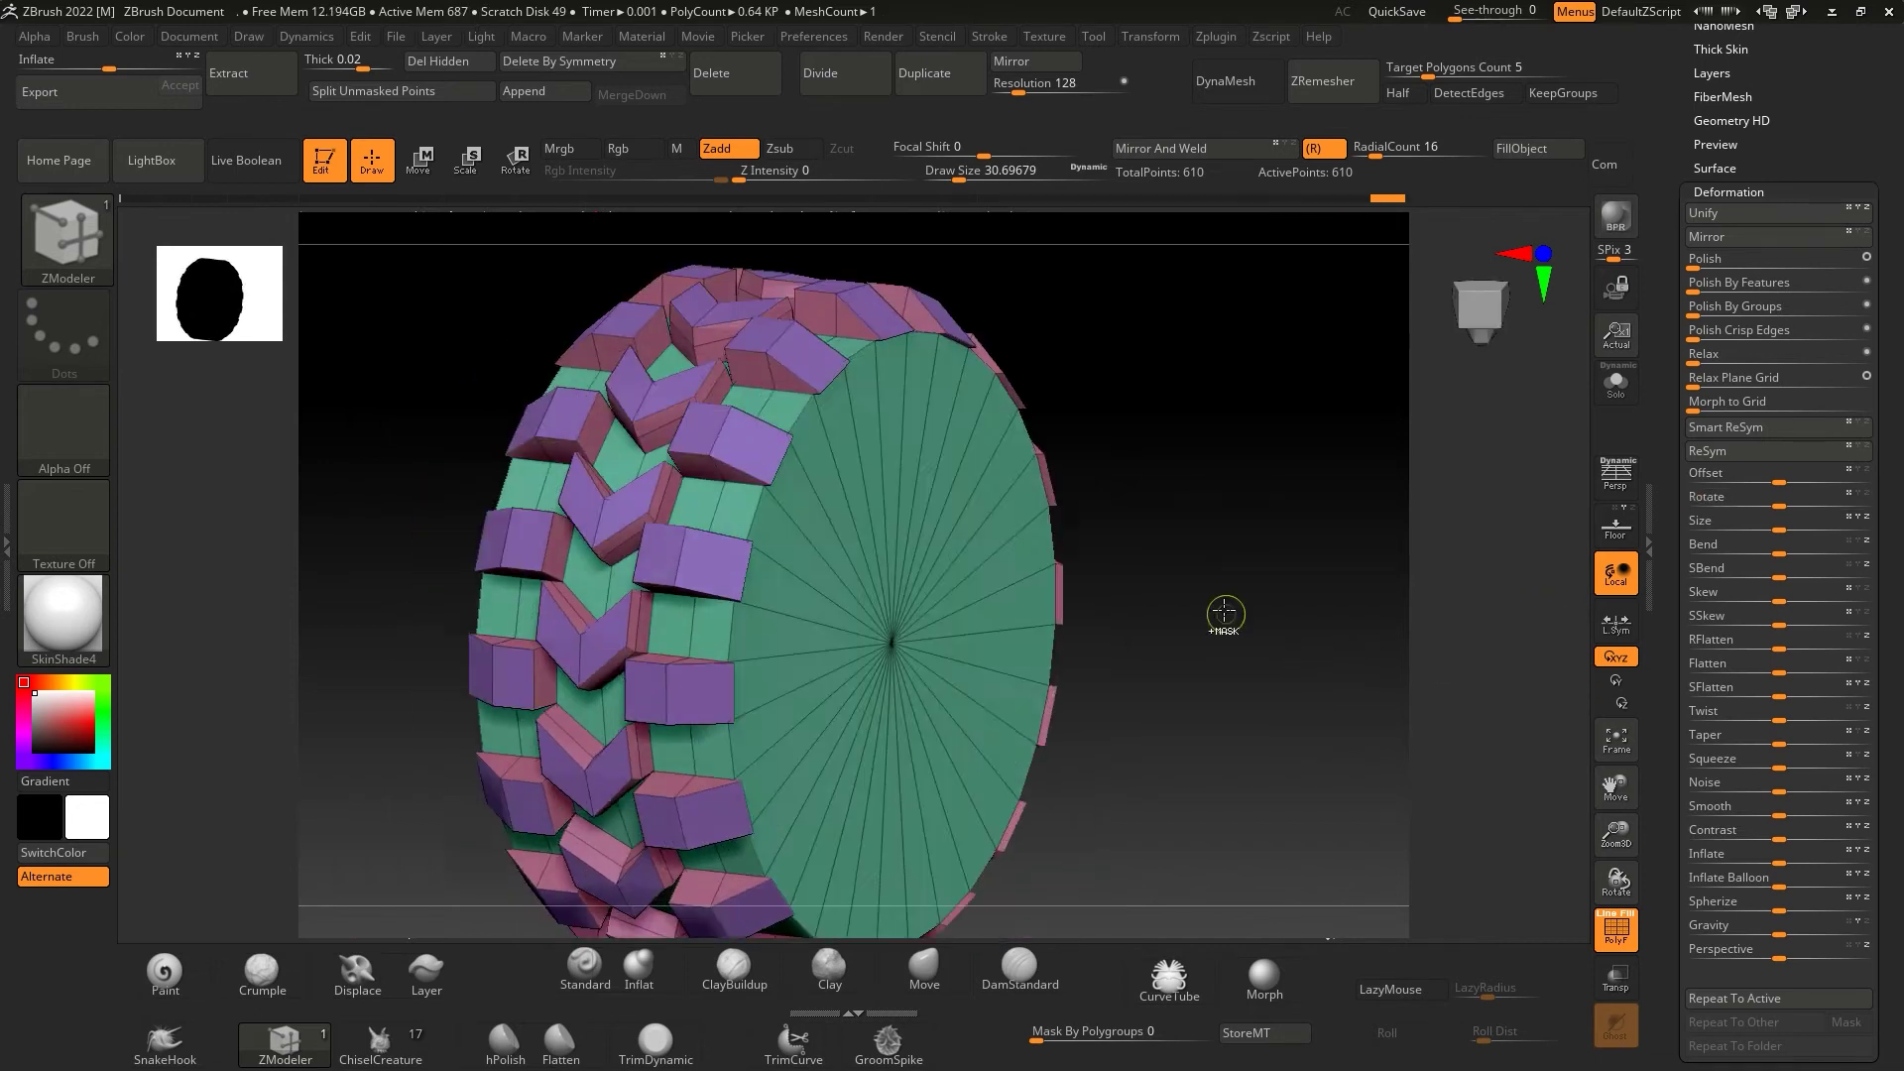
scroll(1369, 553, up, 3)
- Insert a recessed inner ring of spokes on the wheel's side face
key(space)
click(691, 455)
click(850, 684)
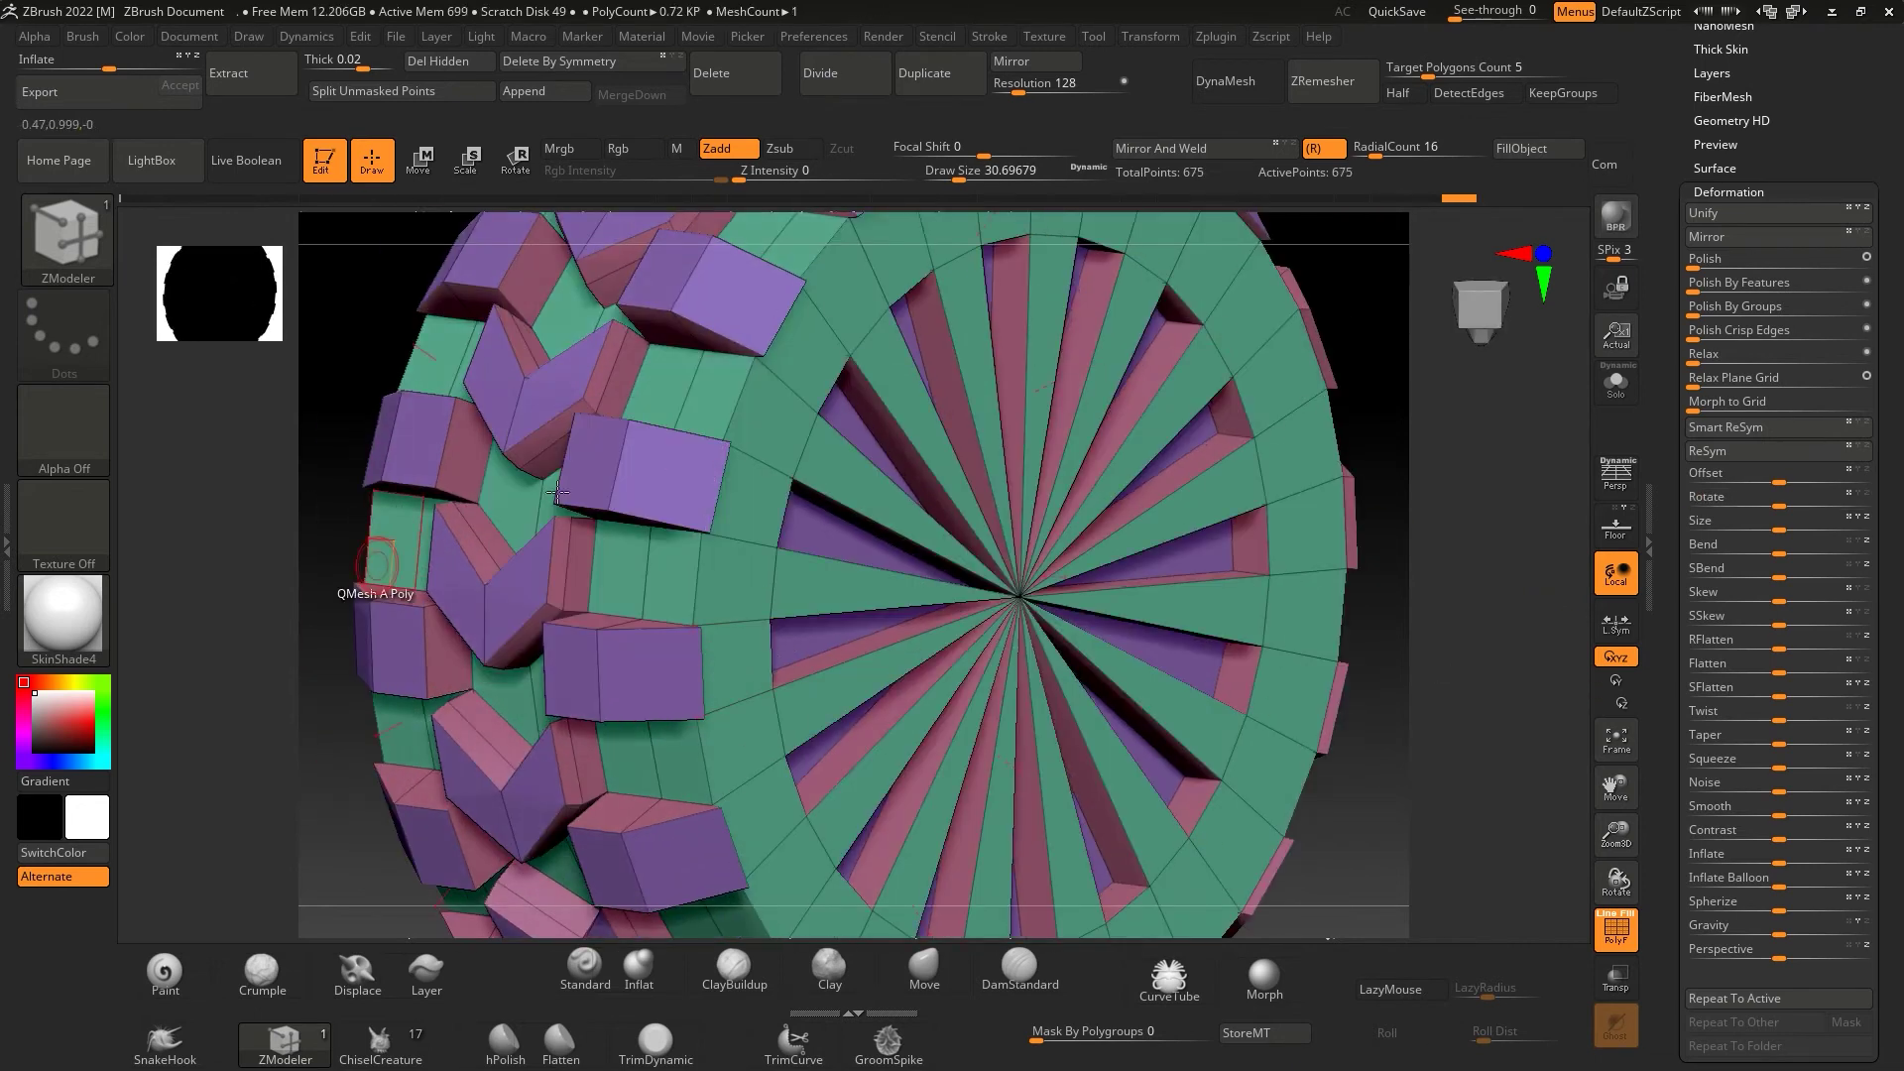
key(w)
drag(374, 613, 1105, 688)
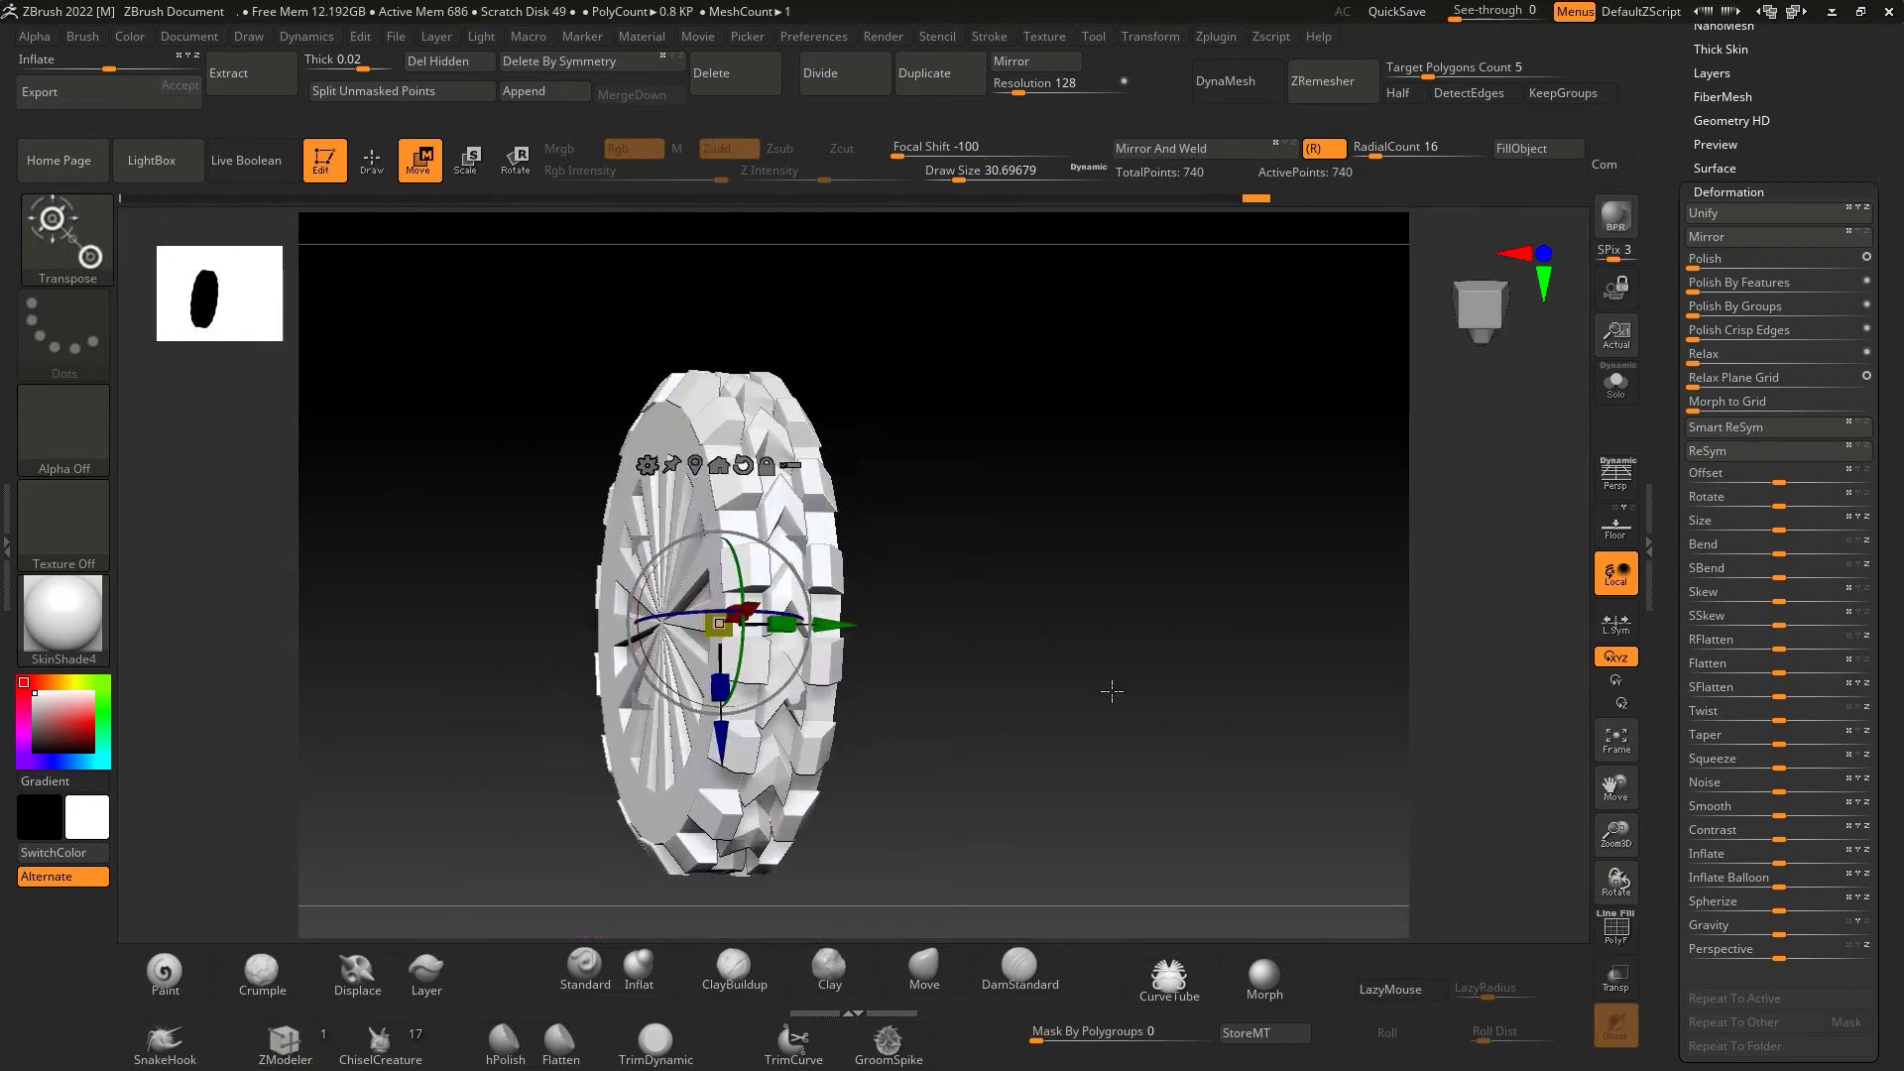
scroll(1063, 582, up, 3)
- Isolate and hide the green polygroup, then show the whole wheel again
ctrl+shift+click(731, 429)
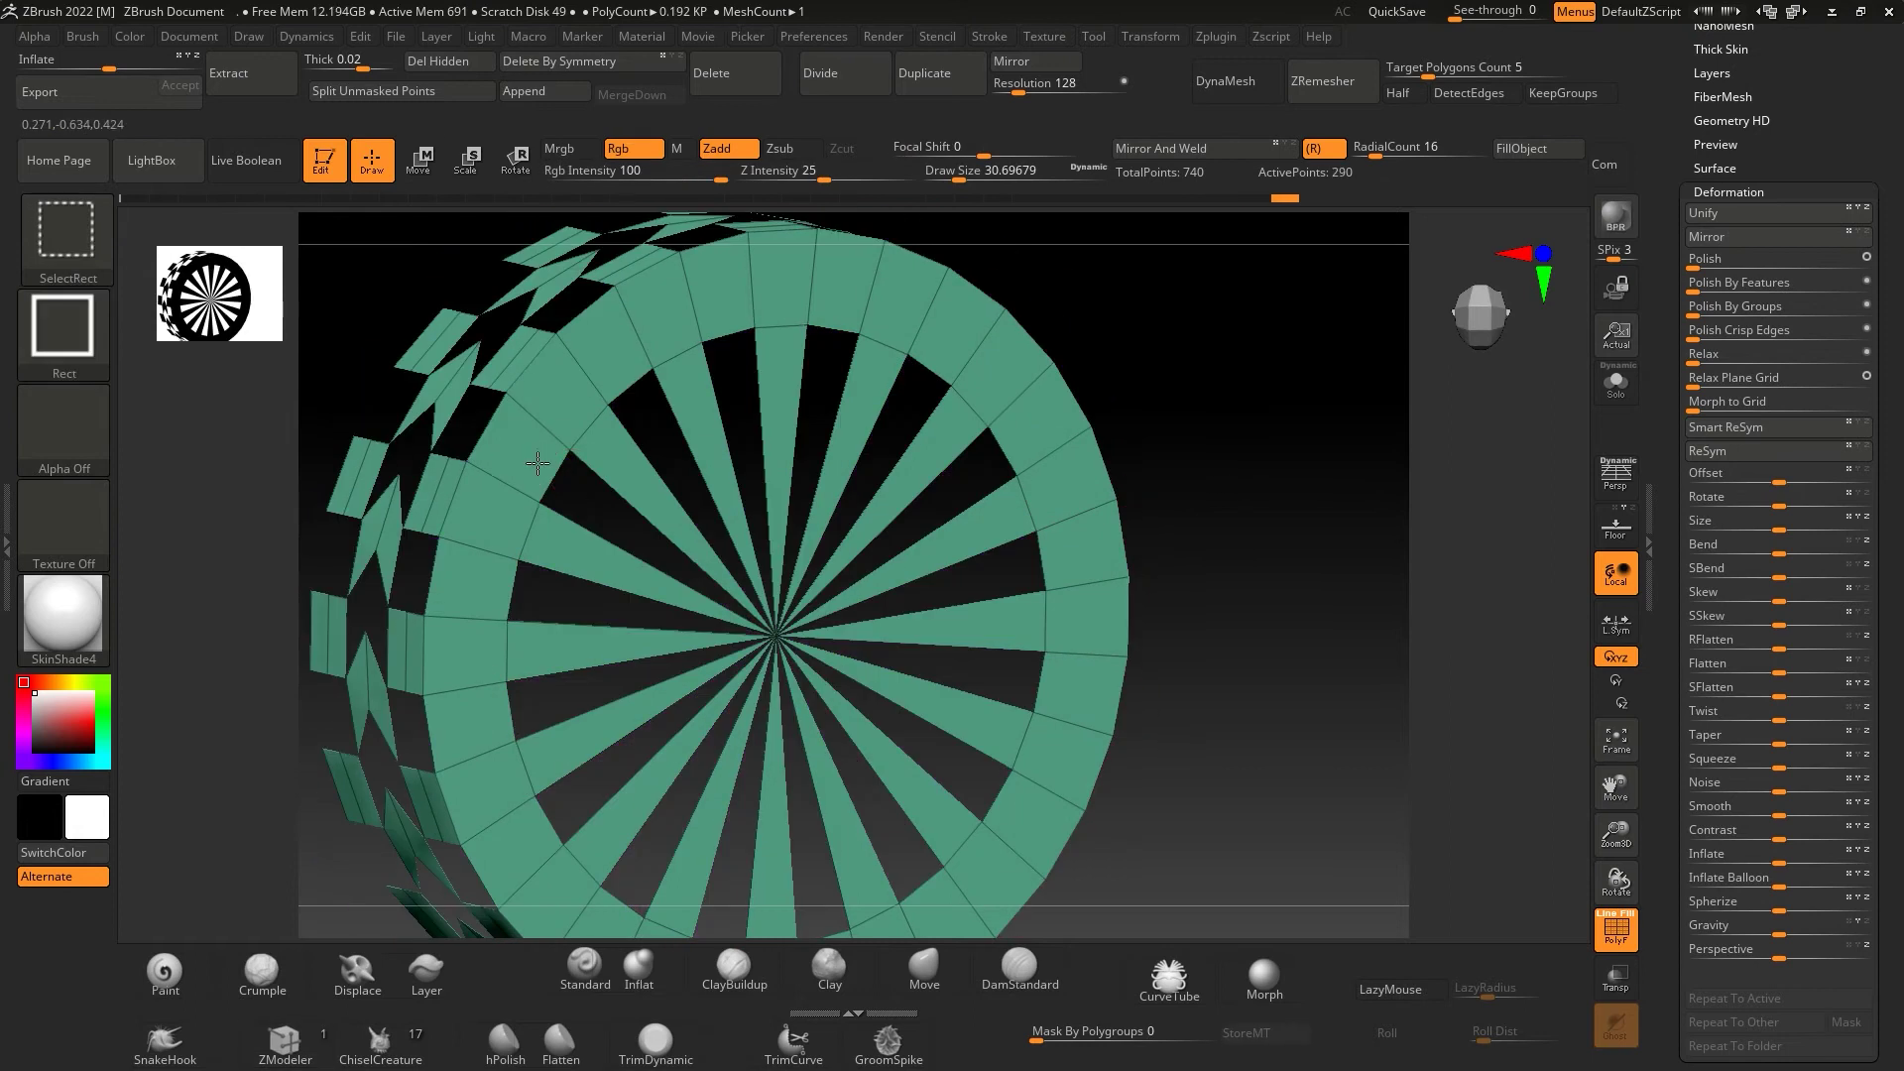
ctrl+shift+click(610, 595)
ctrl+shift+click(1258, 603)
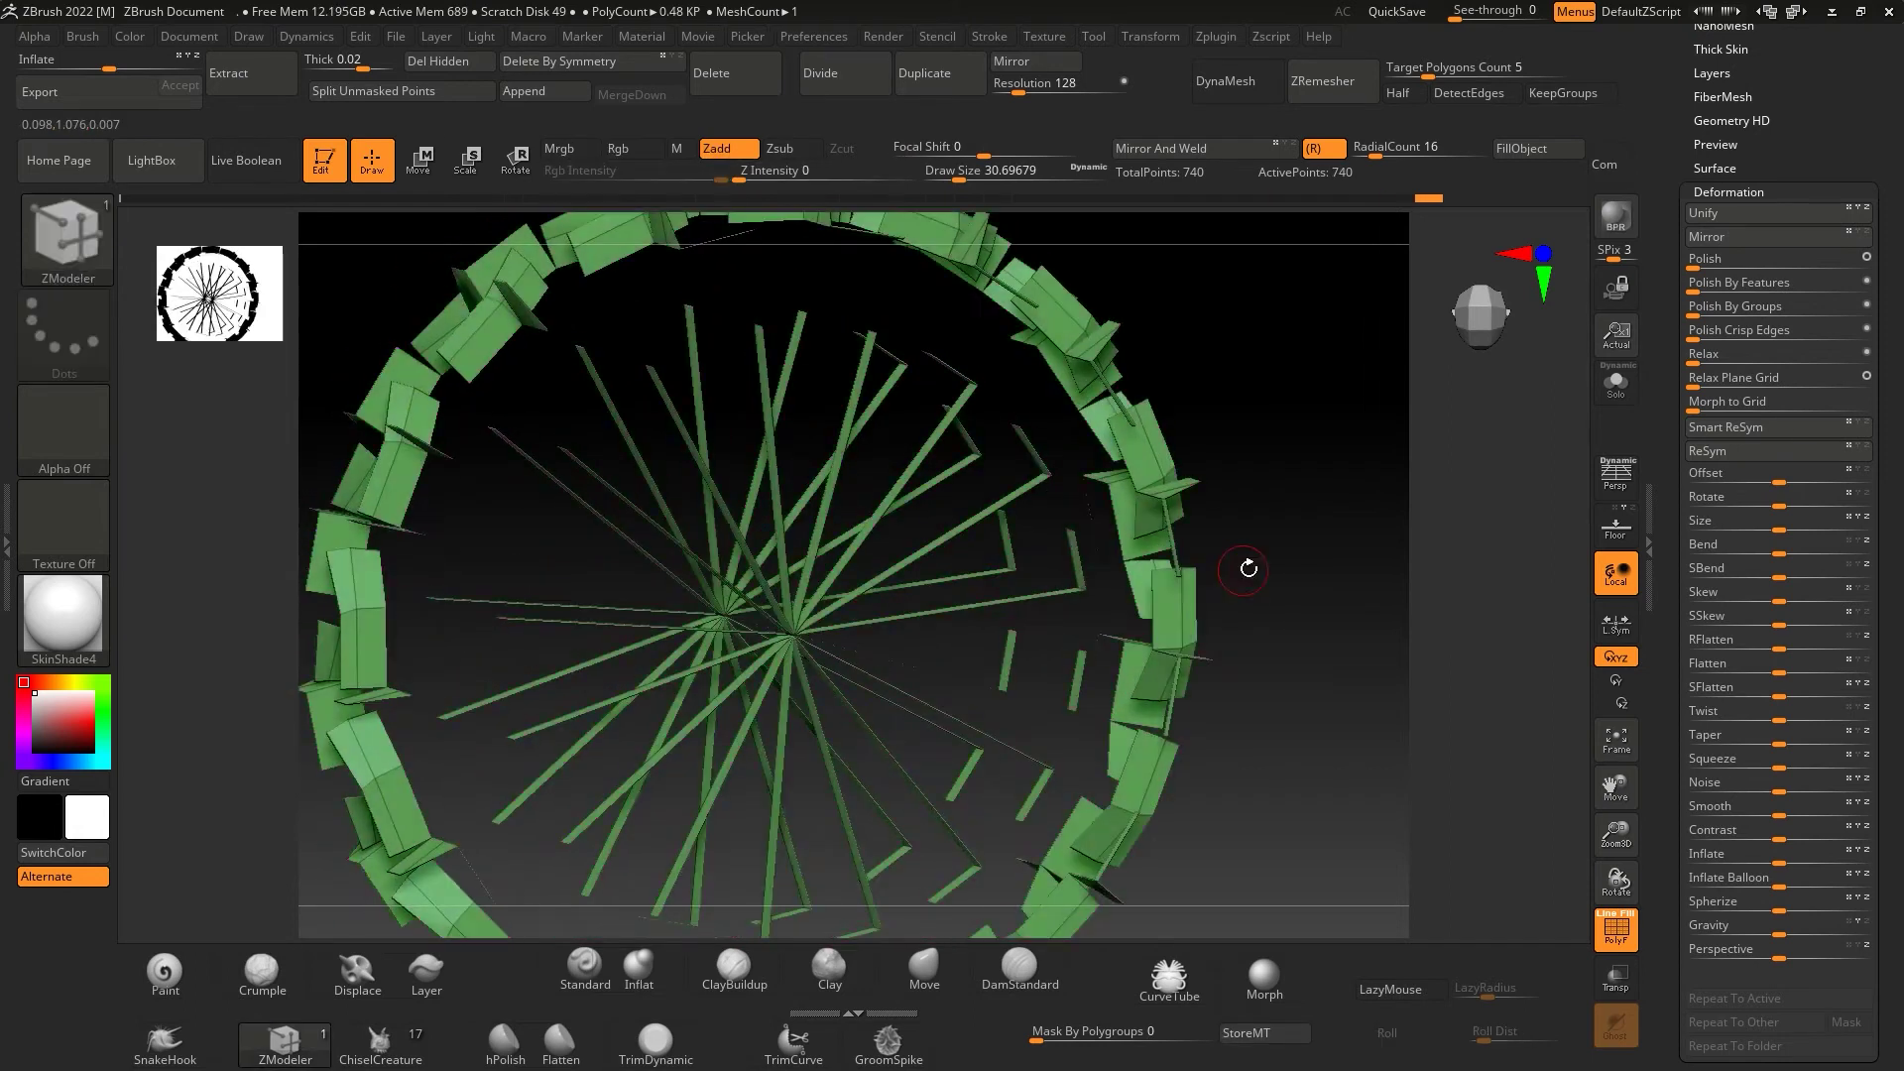
ctrl+shift+click(1317, 561)
drag(1317, 561, 375, 440)
- Turn off polyframes and view the complete wheel from the side and front
key(b)
key(z)
key(m)
scroll(1203, 519, up, 2)
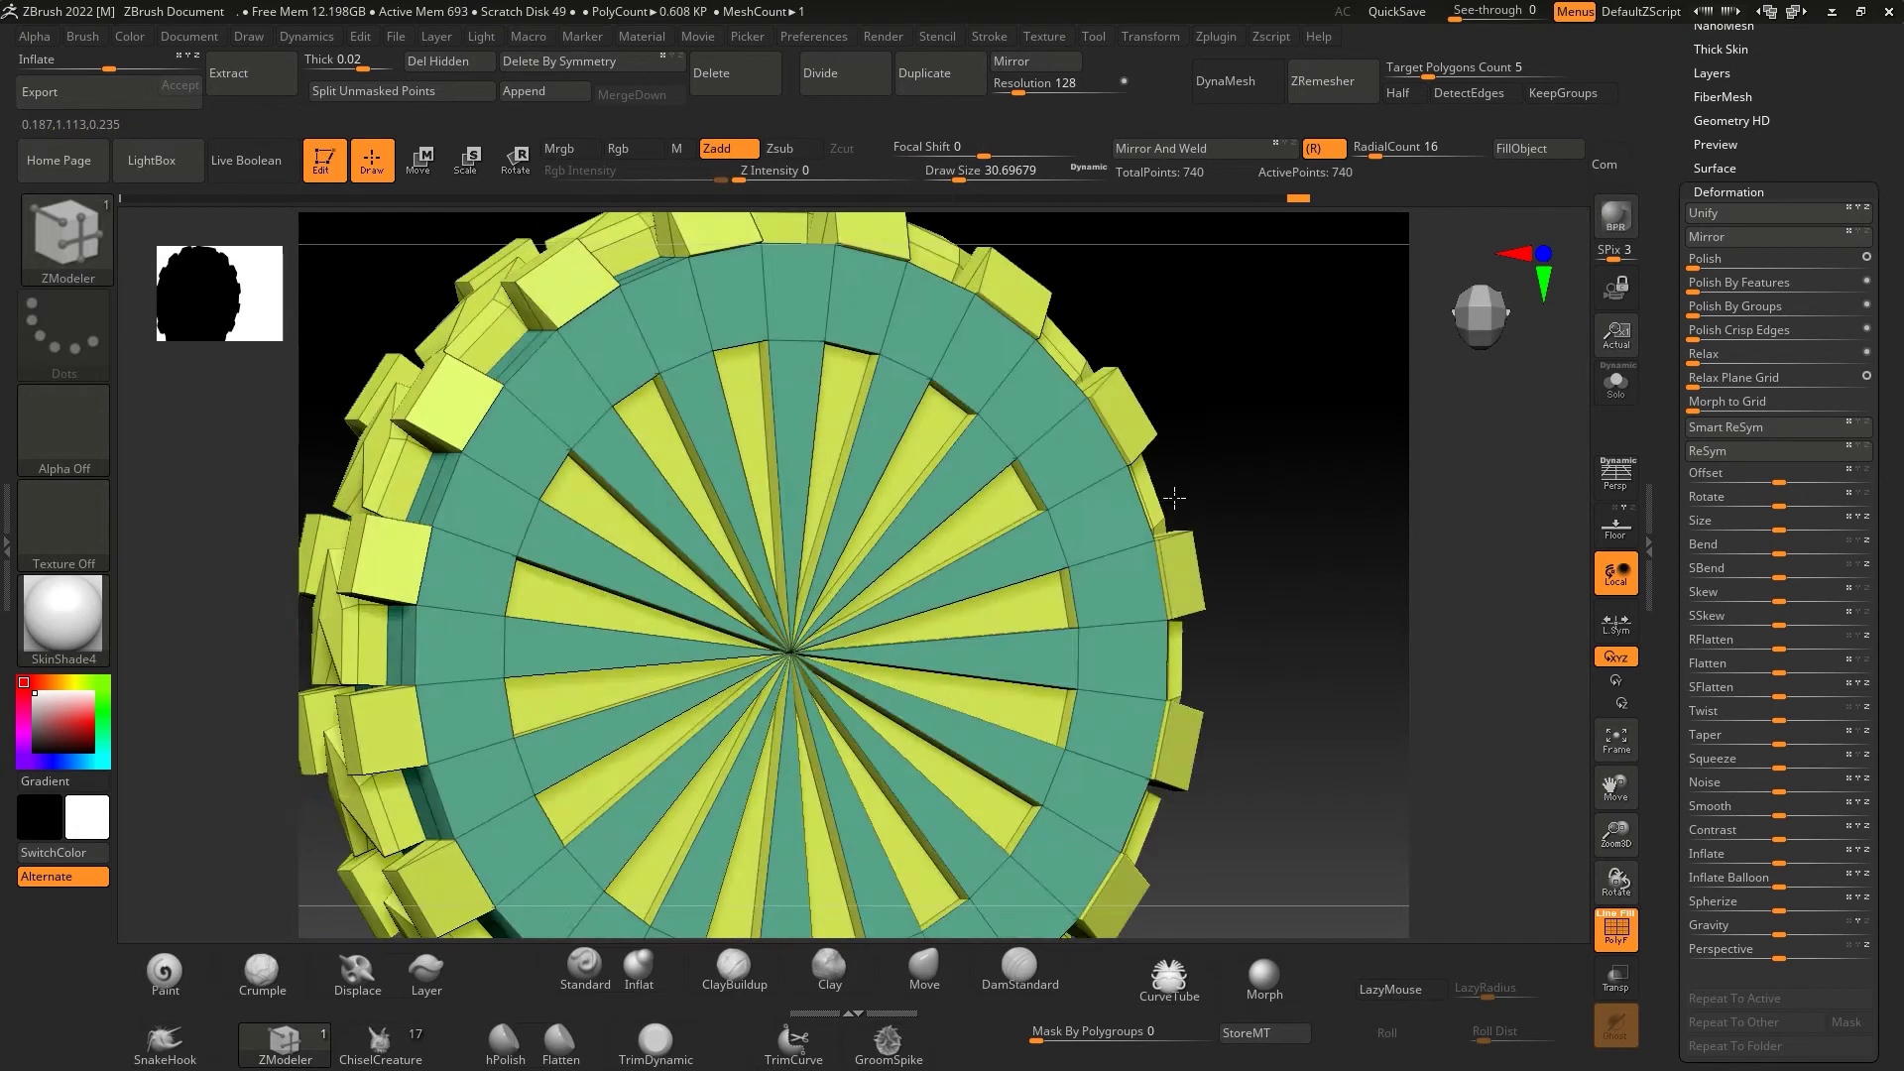
key(shift+f)
key(f)
drag(1531, 489, 1239, 496)
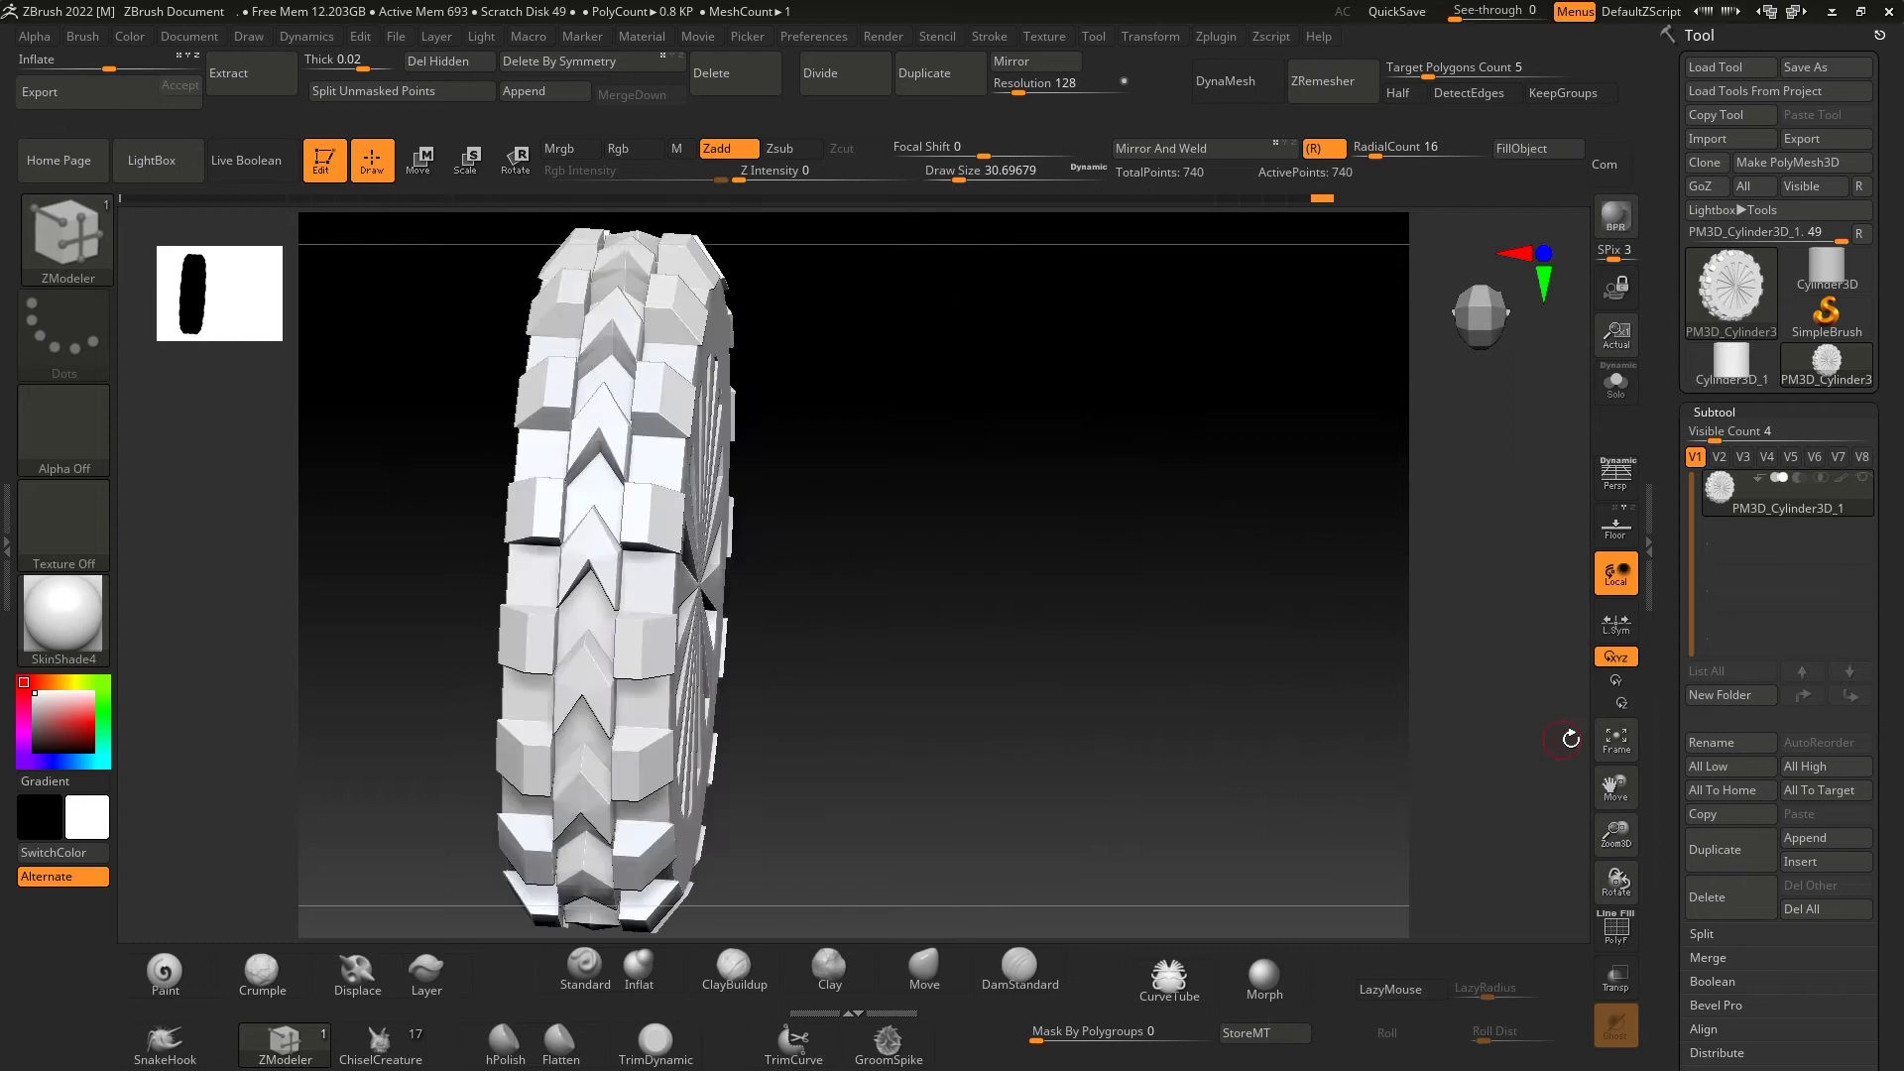
drag(1138, 629, 1086, 585)
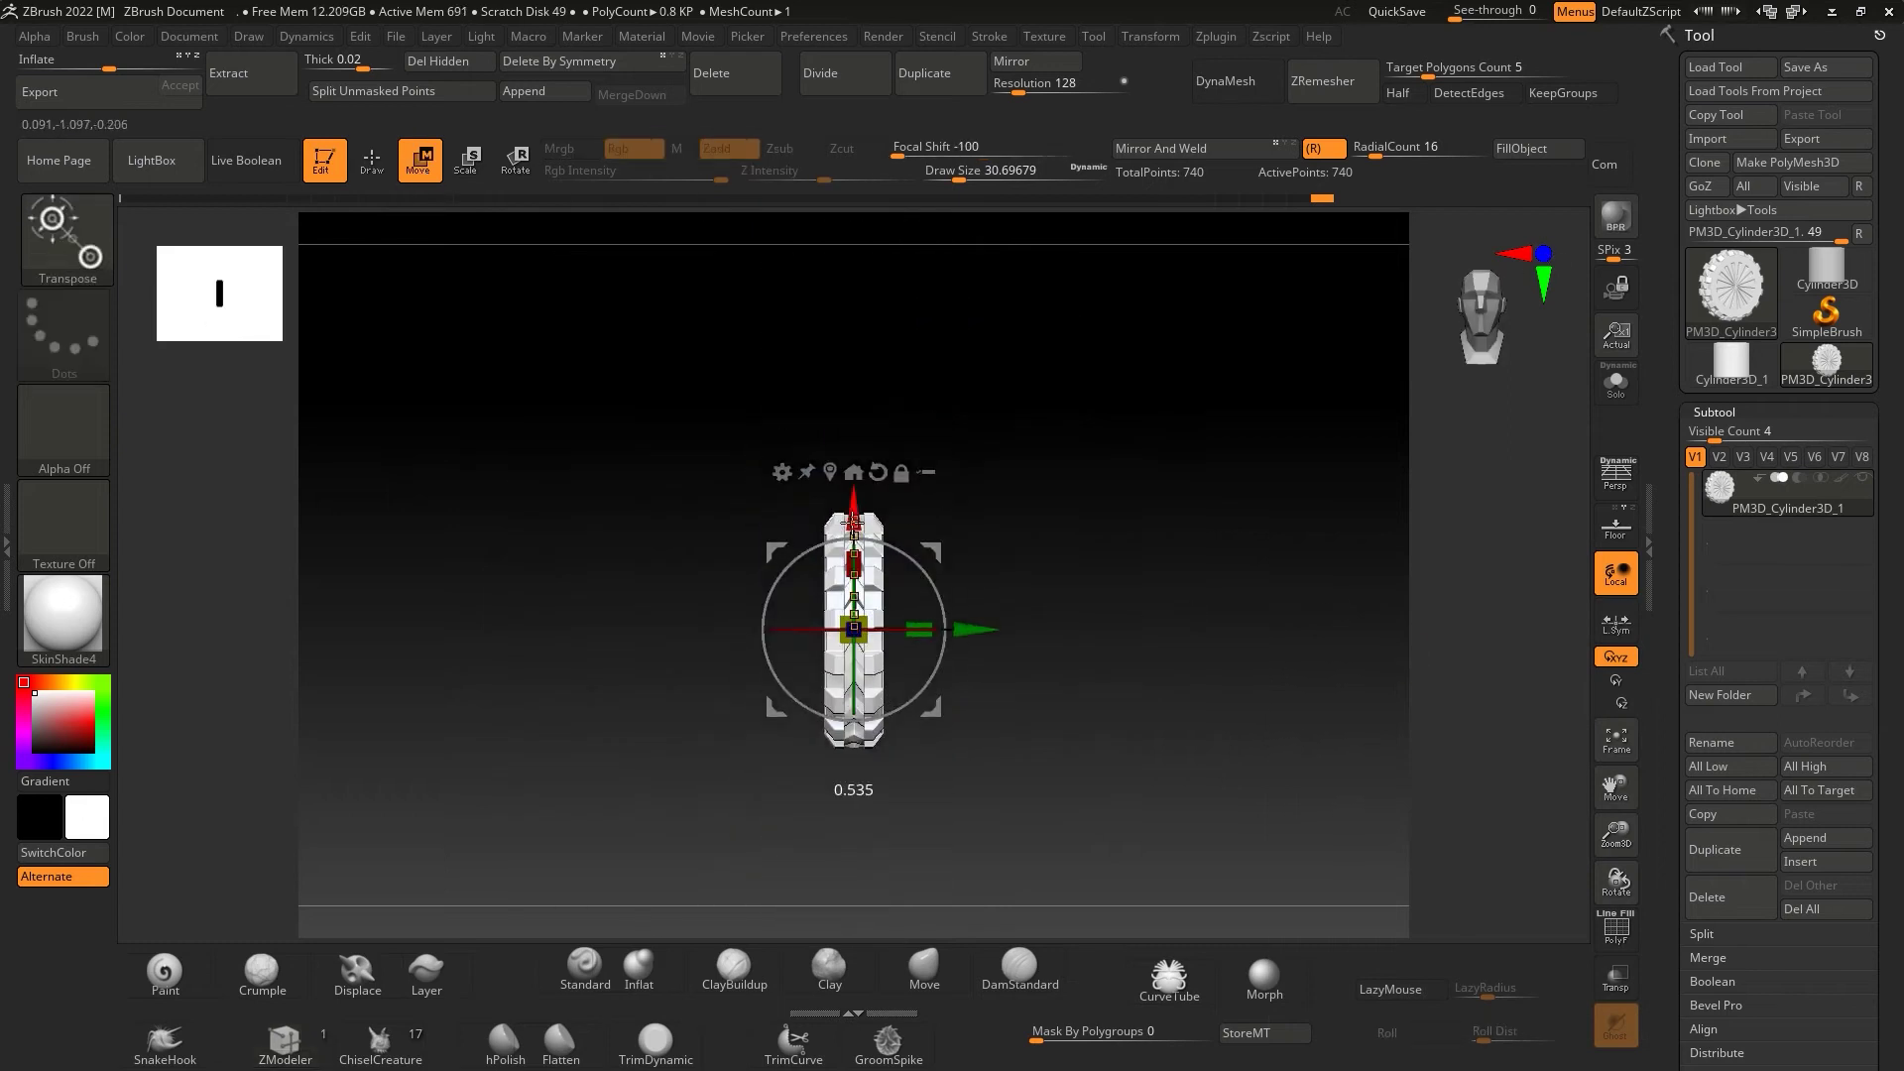
- Append a Cylinder3D, taper it into a cup, stack a copy on top, and ZRemesh the cap
click(524, 91)
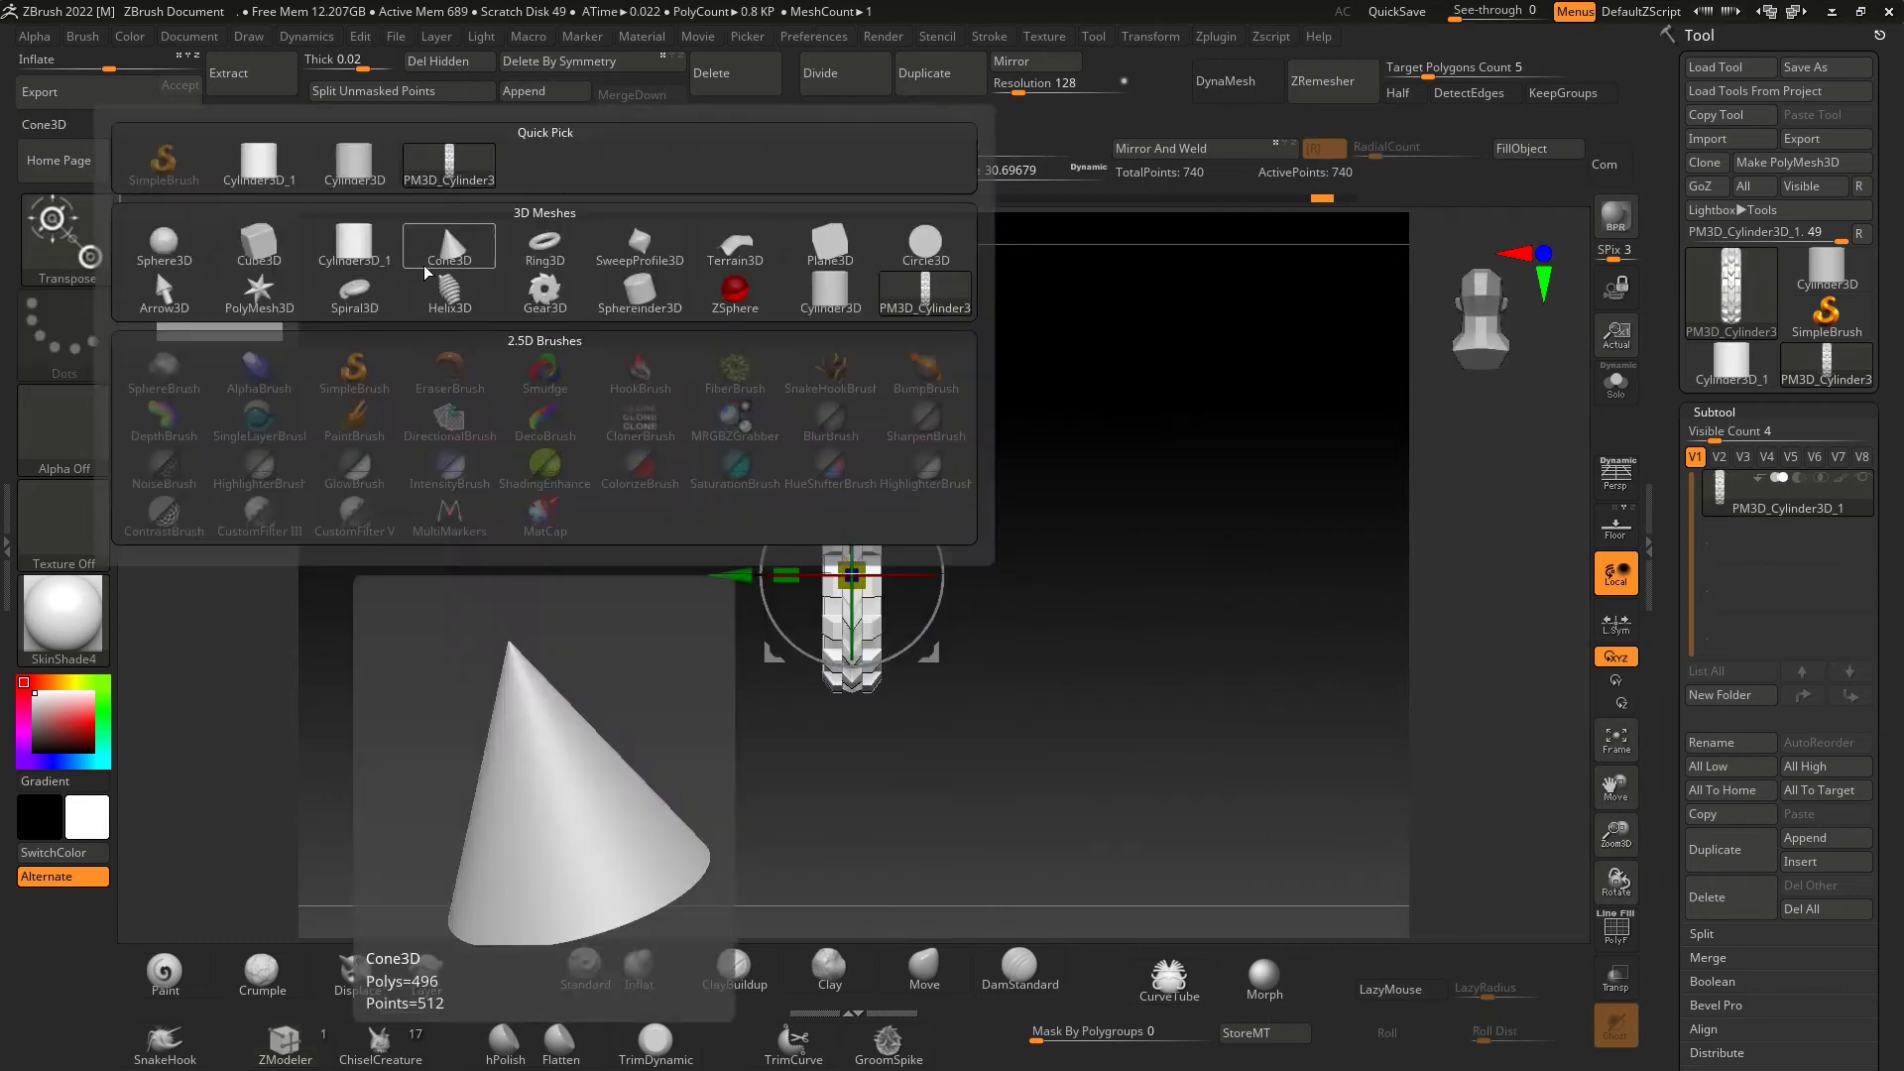
click(424, 265)
key(shift+f)
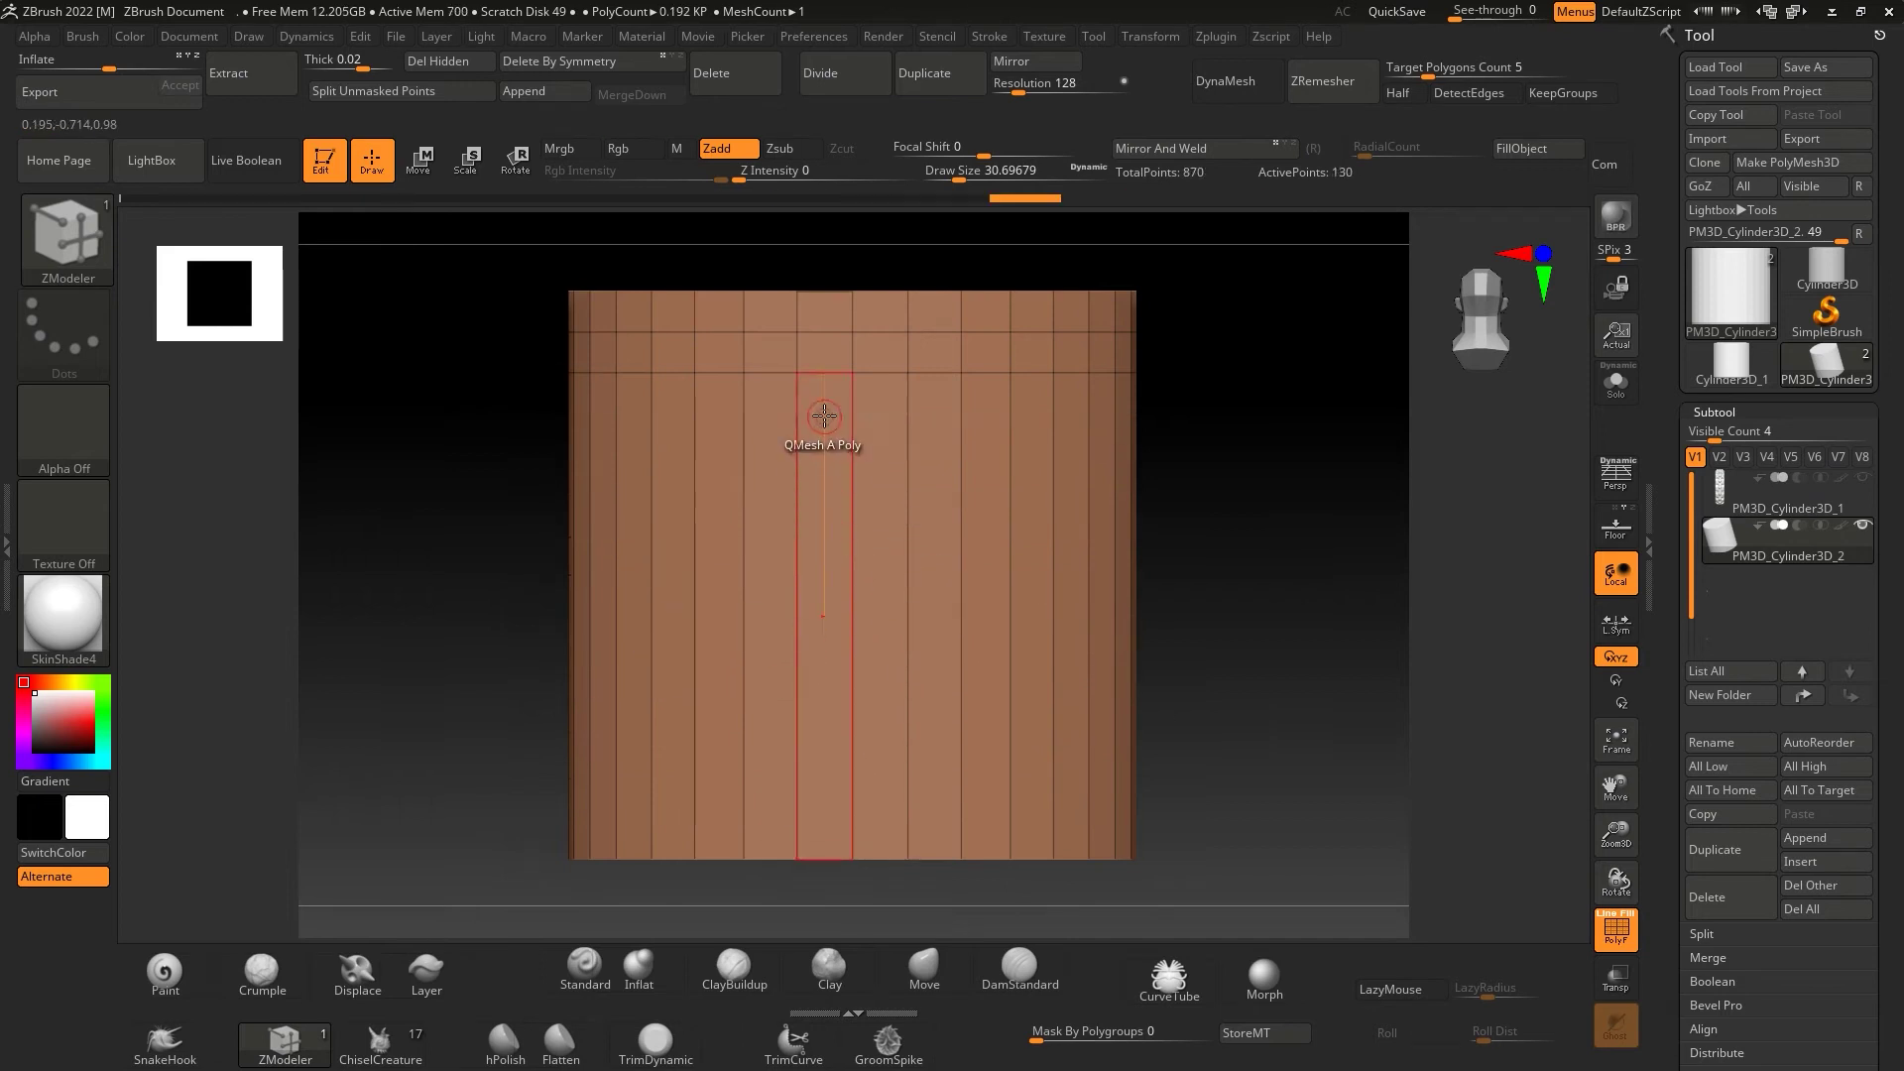
key(w)
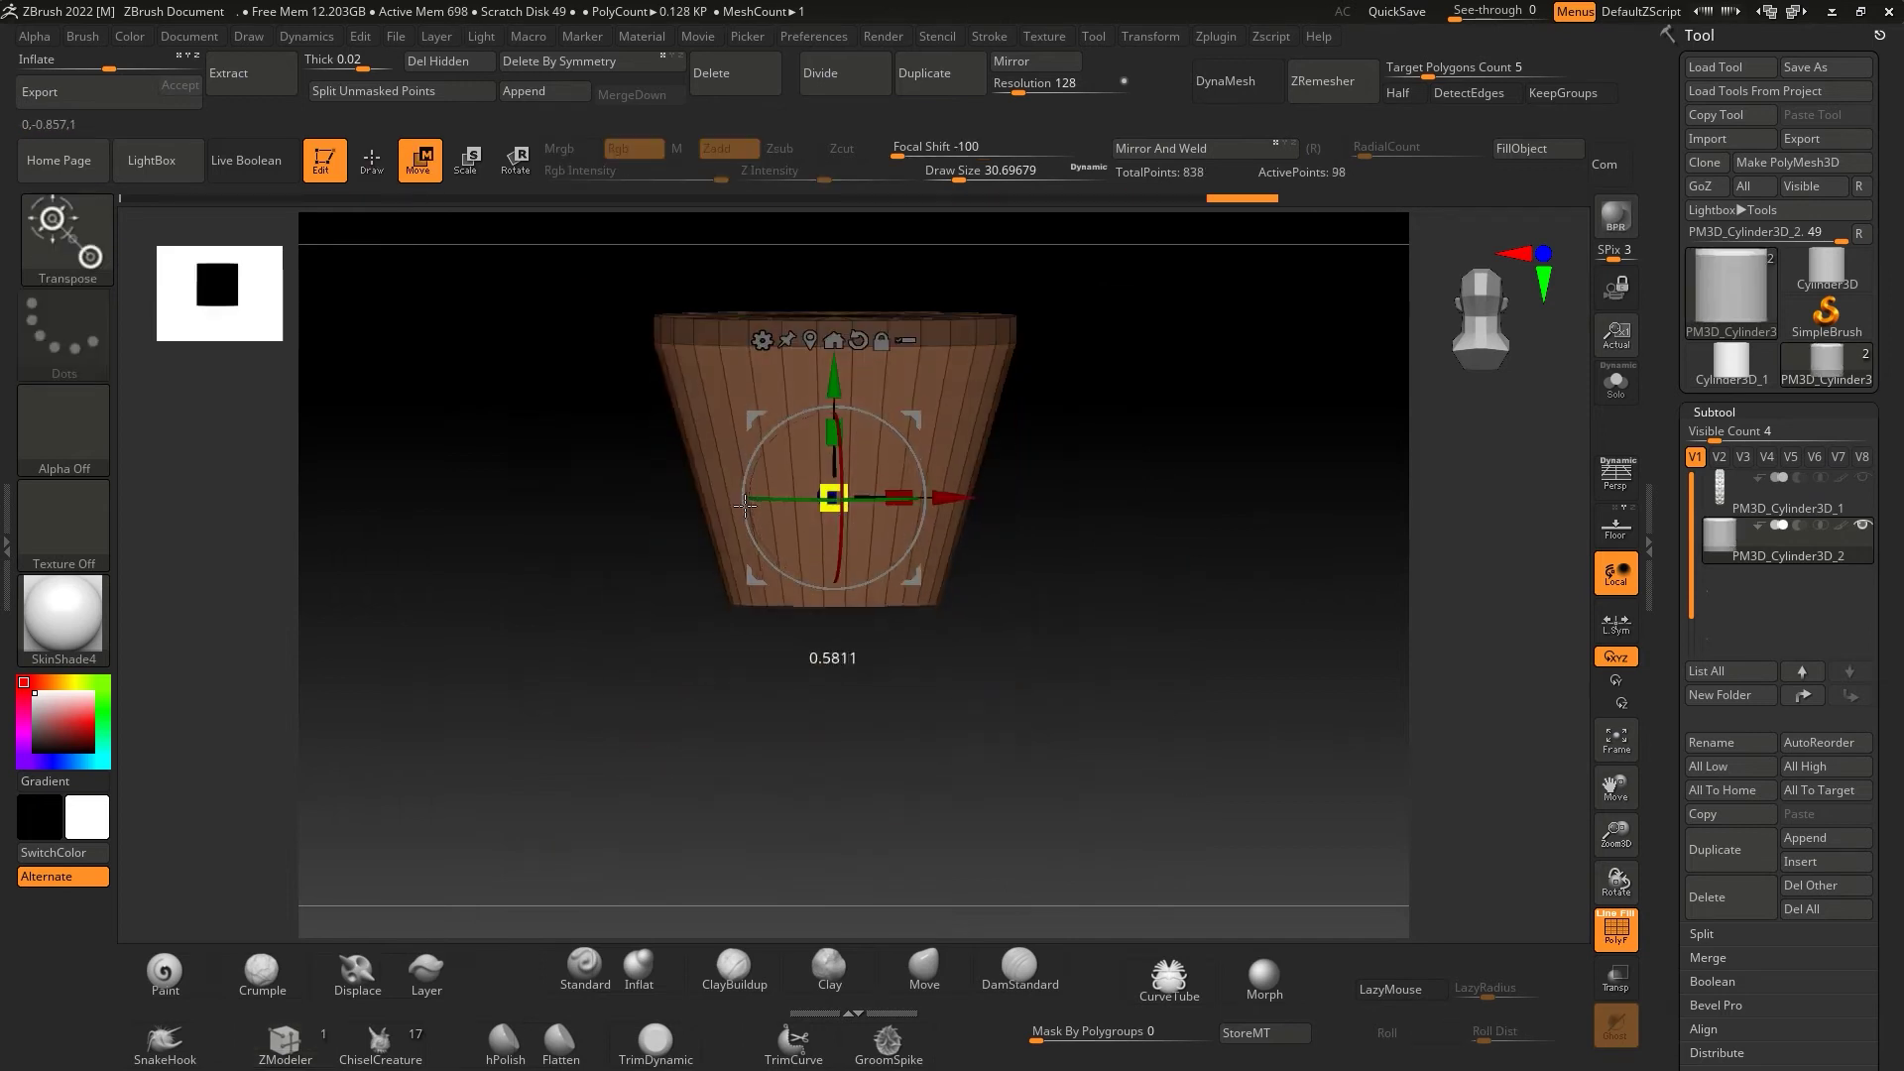
mouse_move(746, 506)
ctrl+mouse_down()
mouse_move(888, 686)
mouse_move(890, 521)
ctrl+mouse_up()
drag(892, 684, 893, 549)
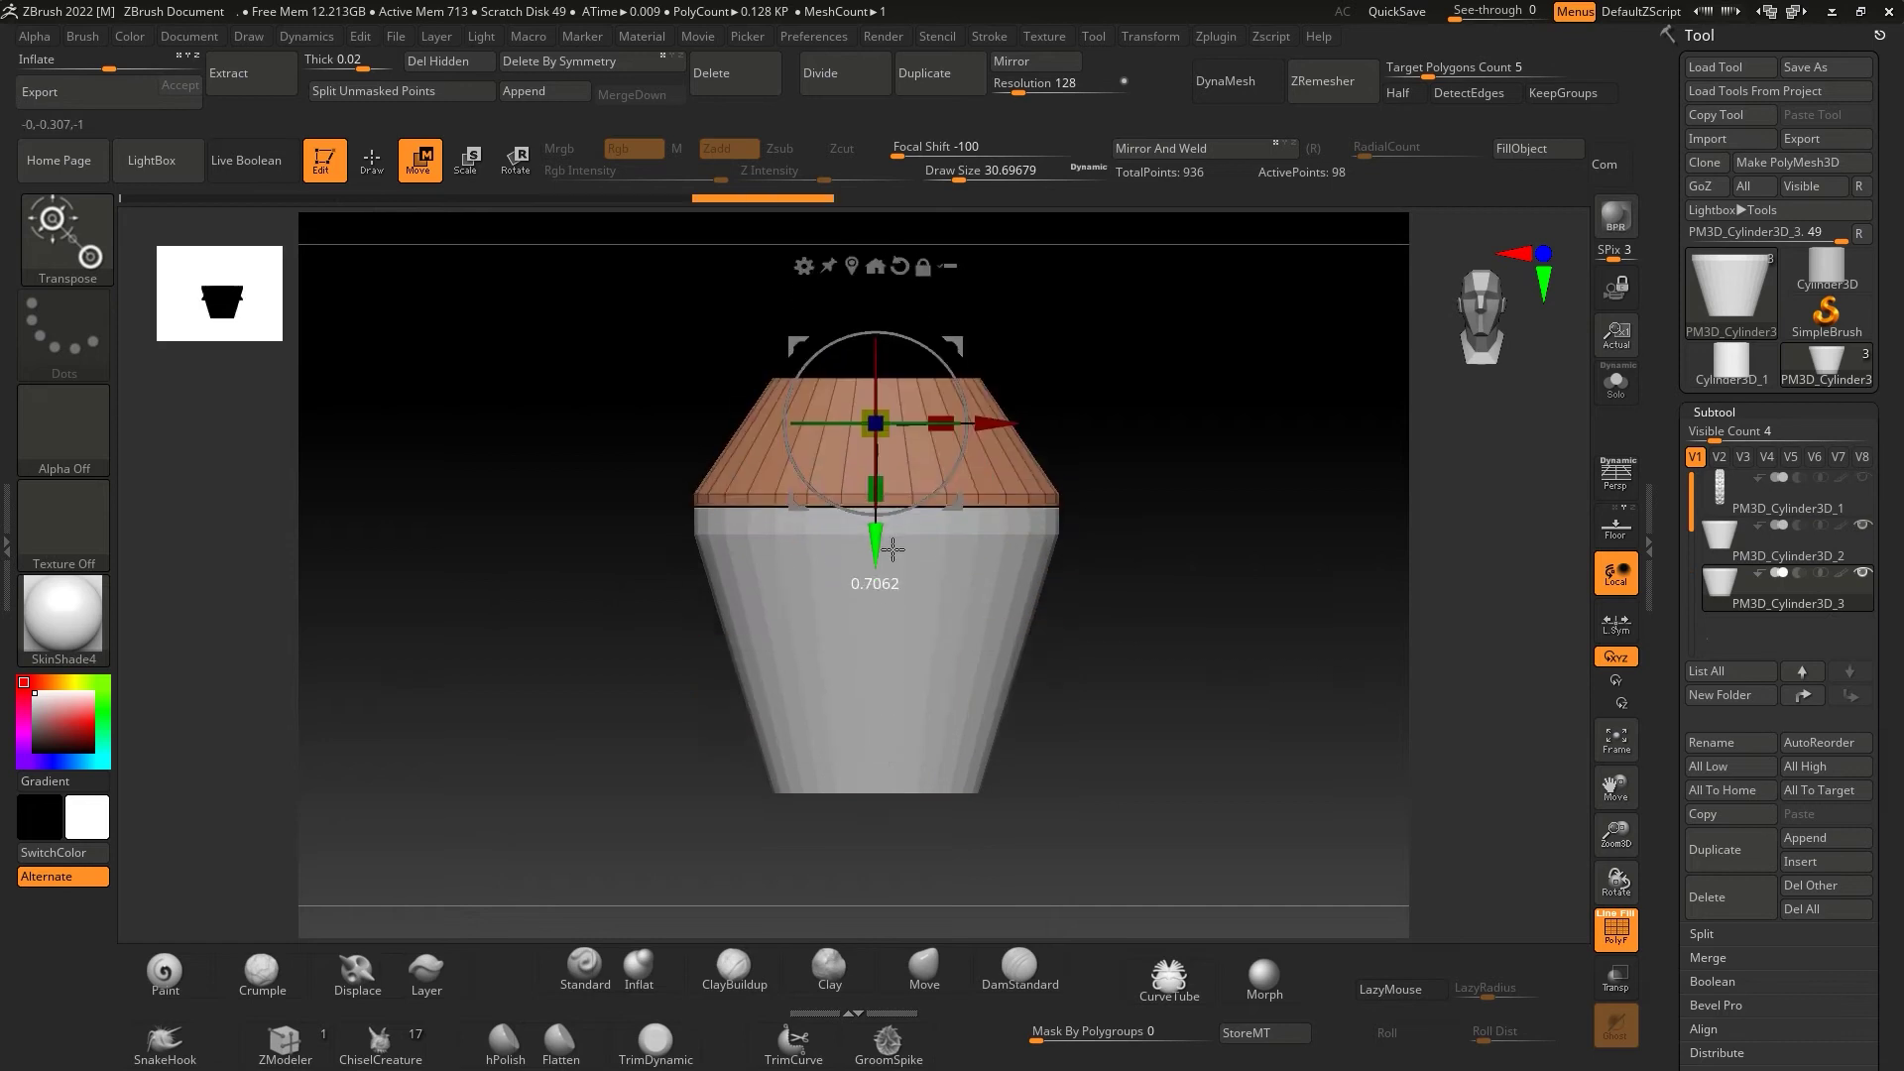
click(1614, 930)
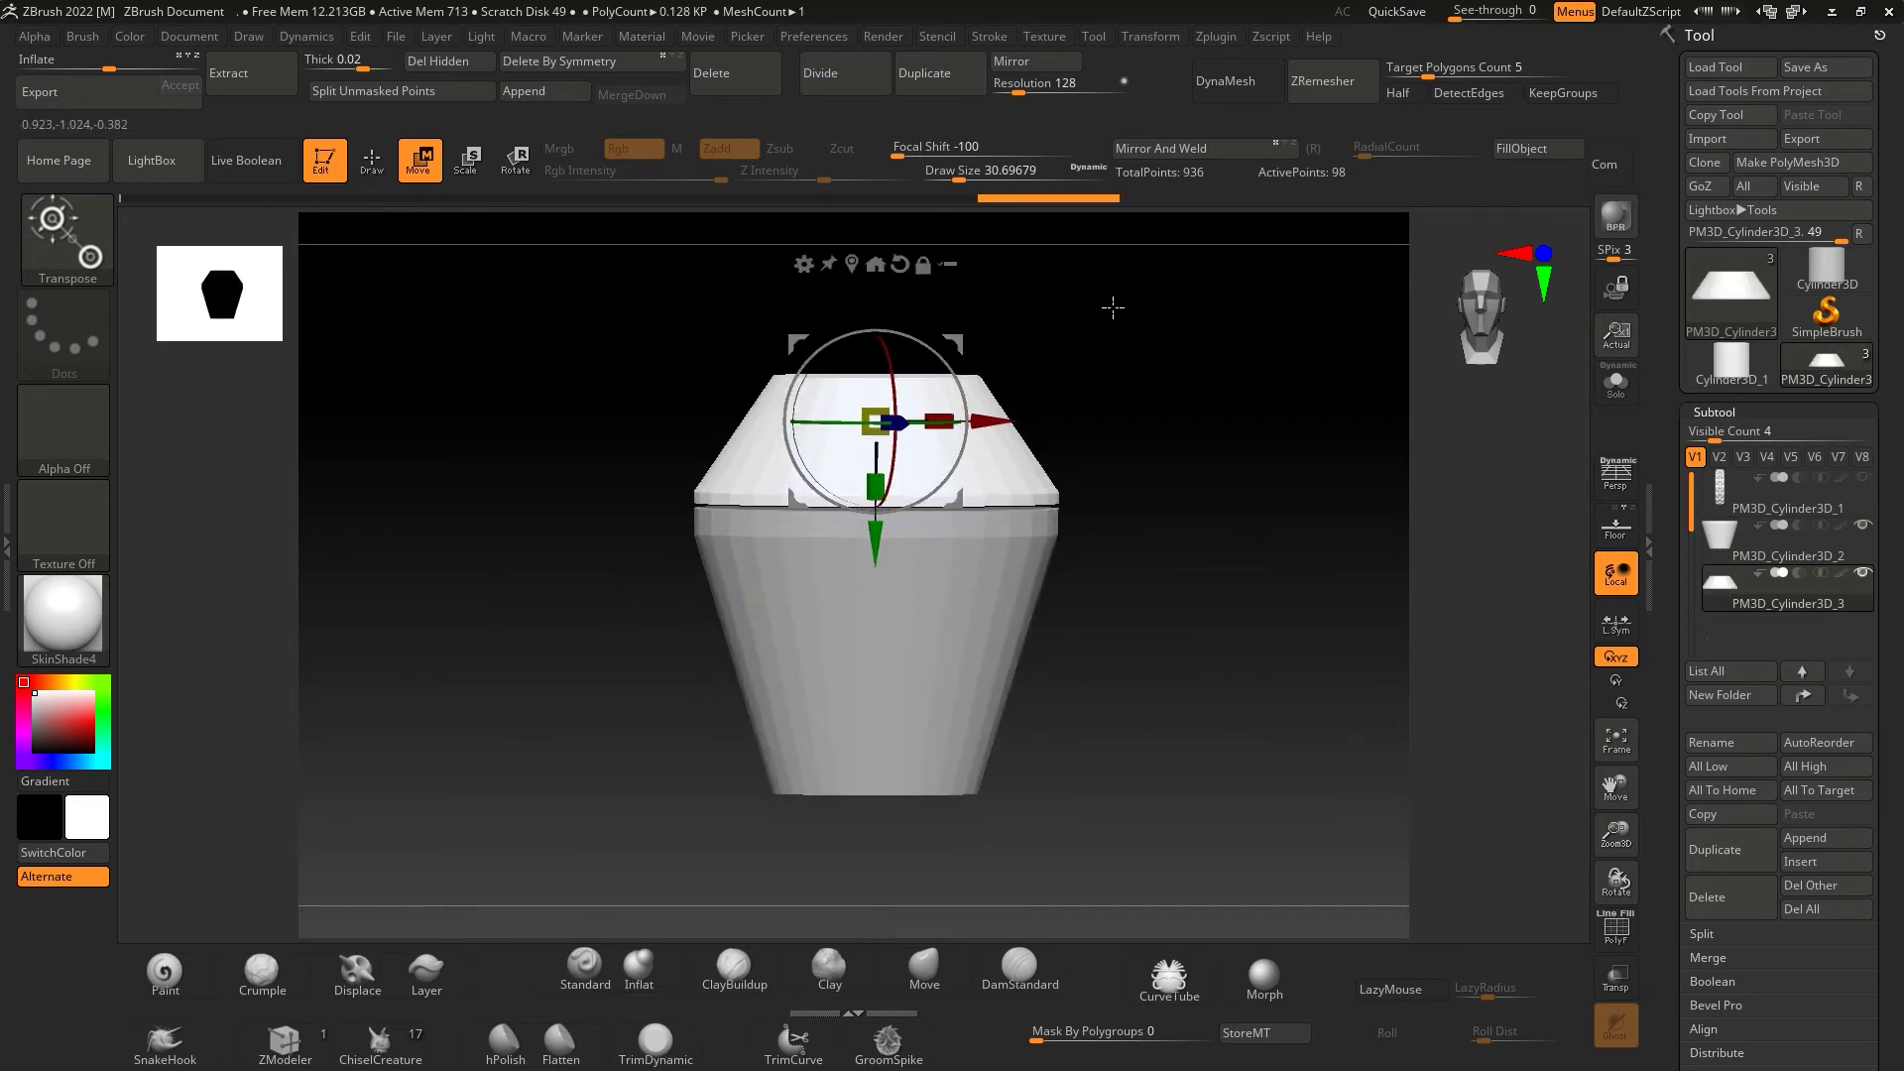
click(1334, 81)
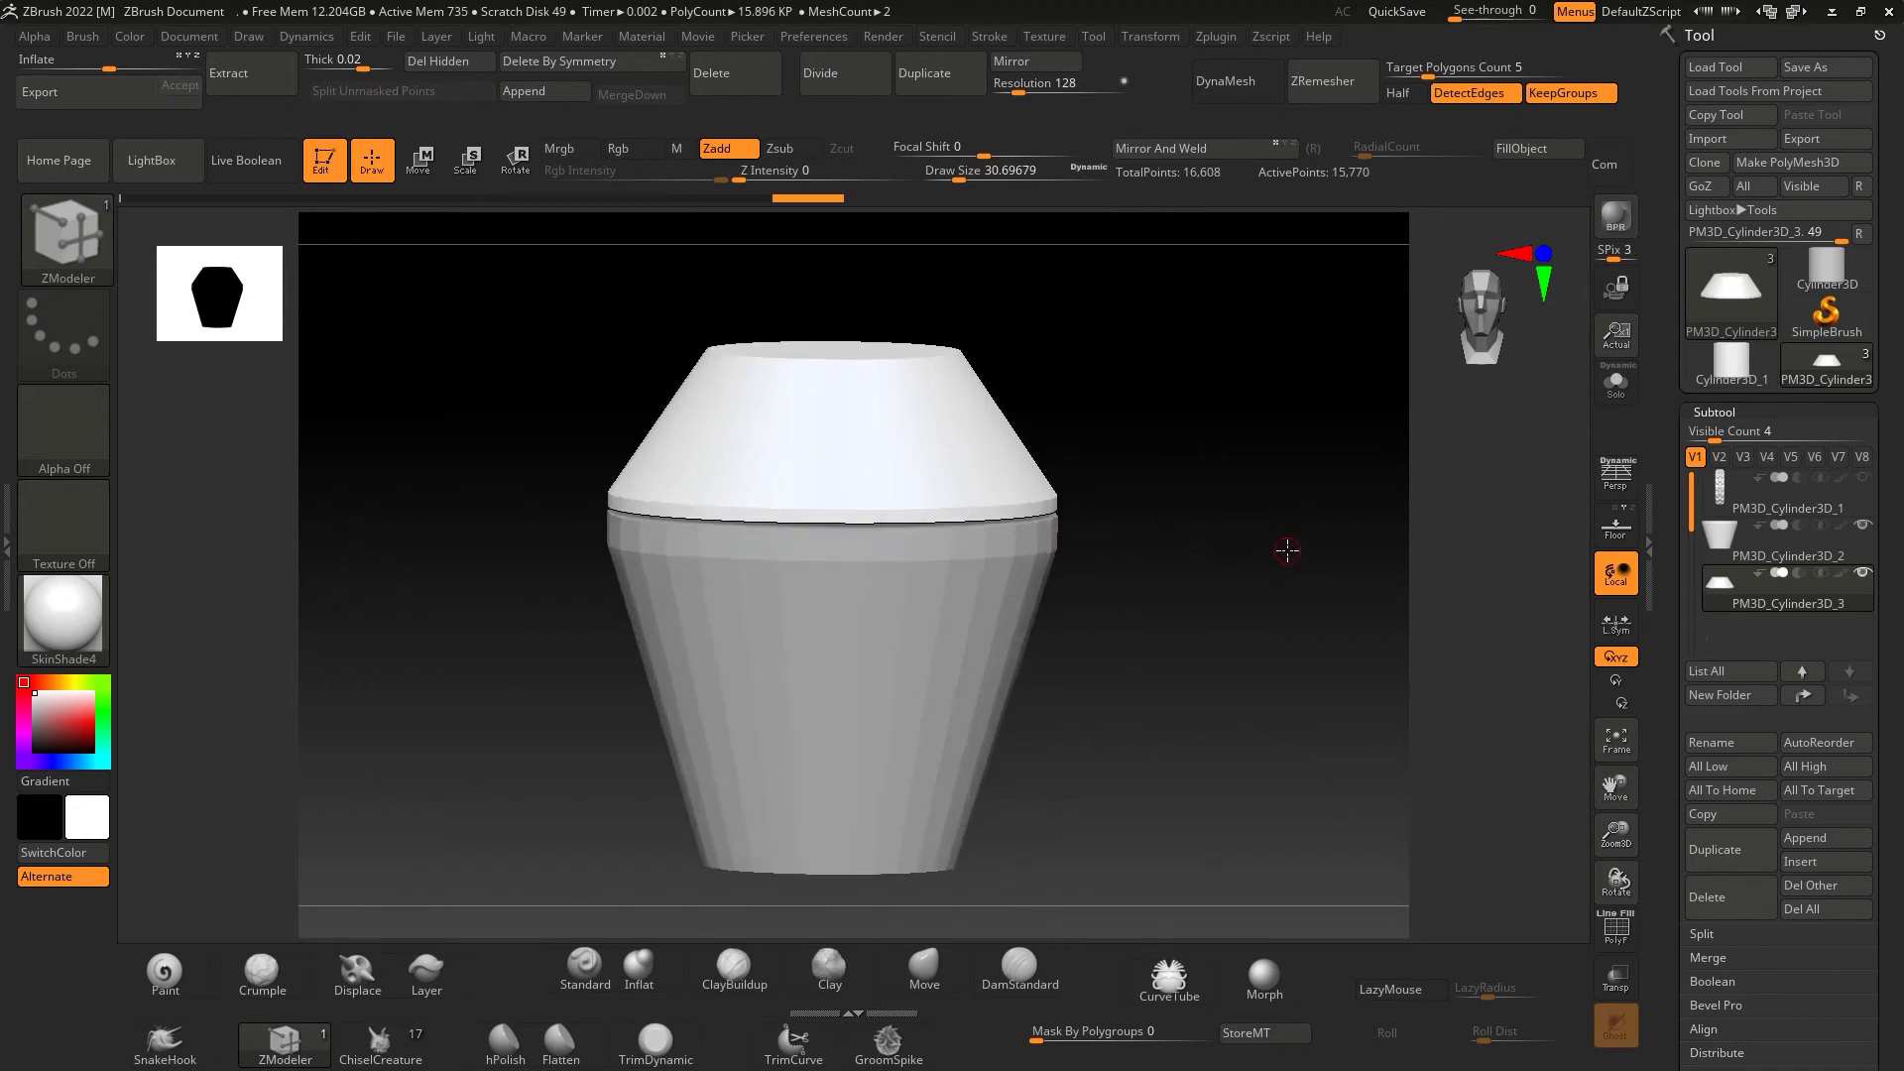
- Select the lower cup body and subdivide it with Ctrl+D into a smooth rounded shape
right_drag(943, 518, 1138, 485)
alt+click(1139, 485)
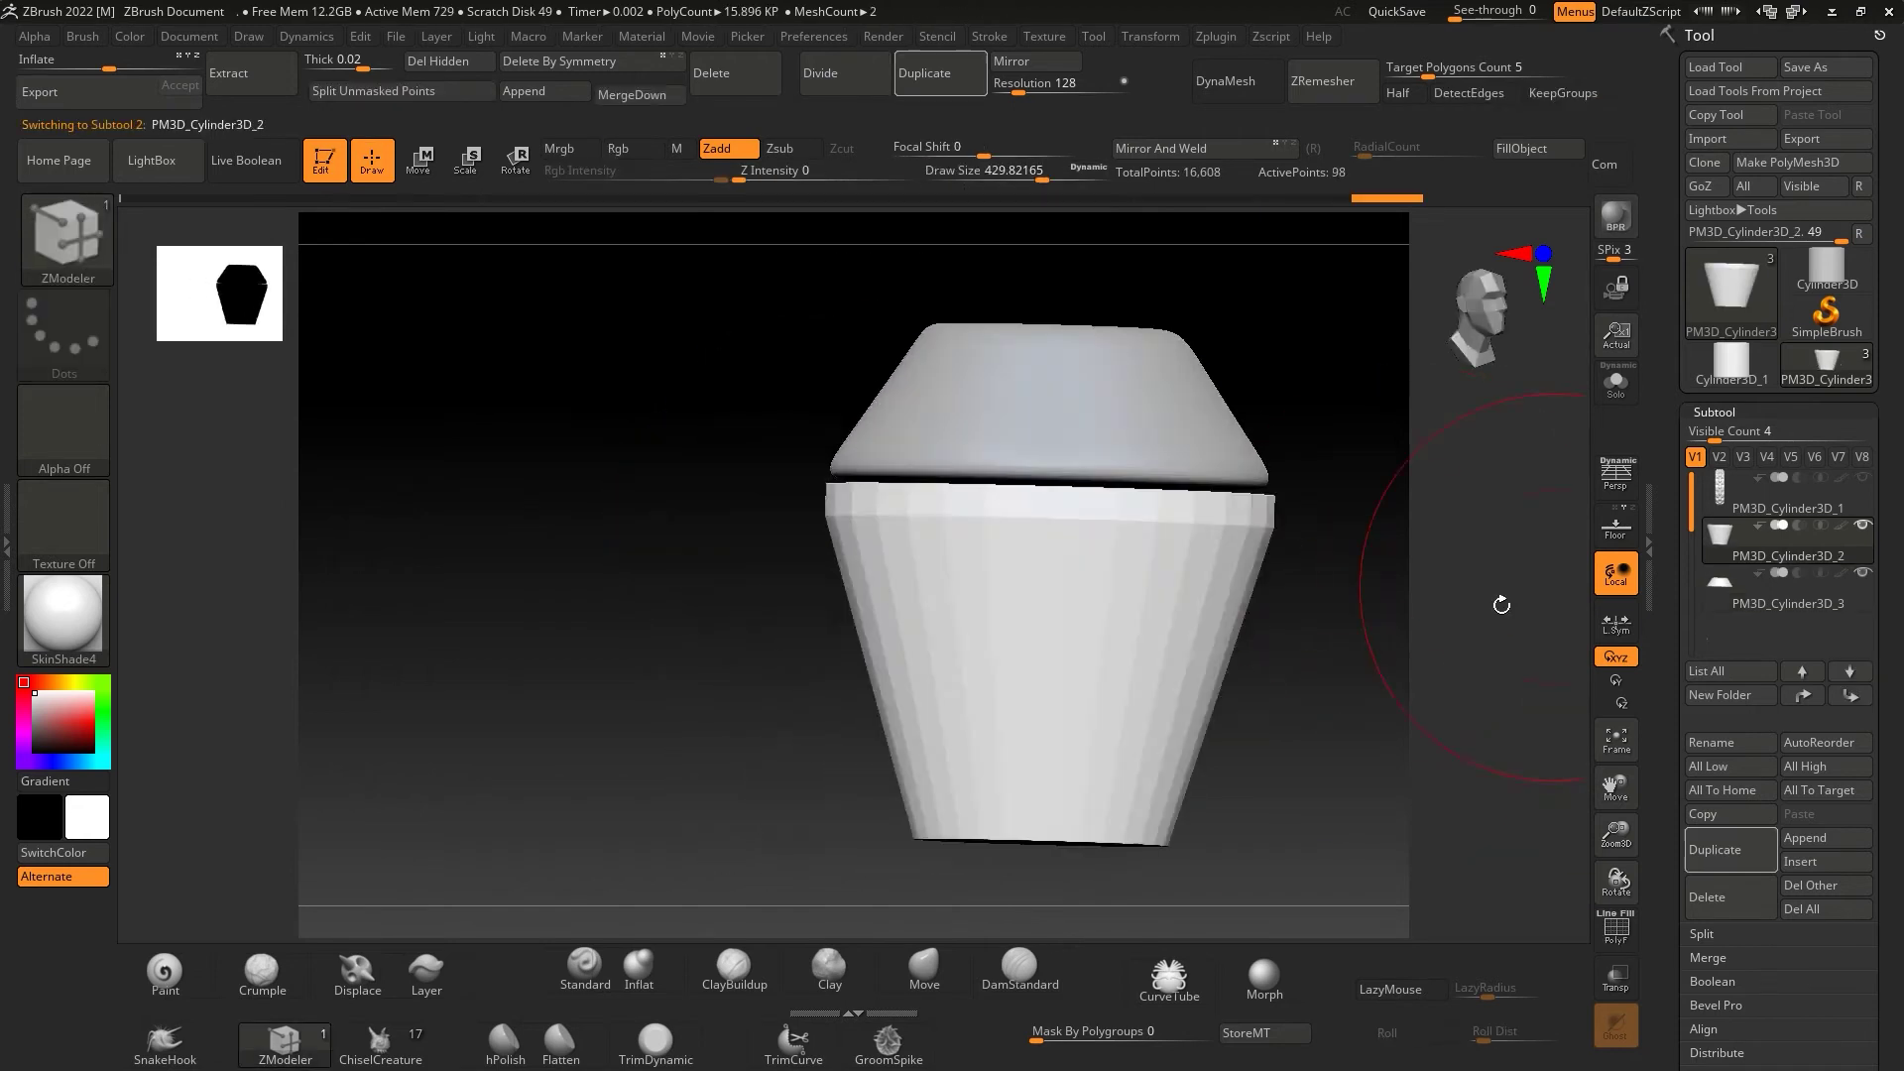
key(ctrl+d)
key(ctrl+d)
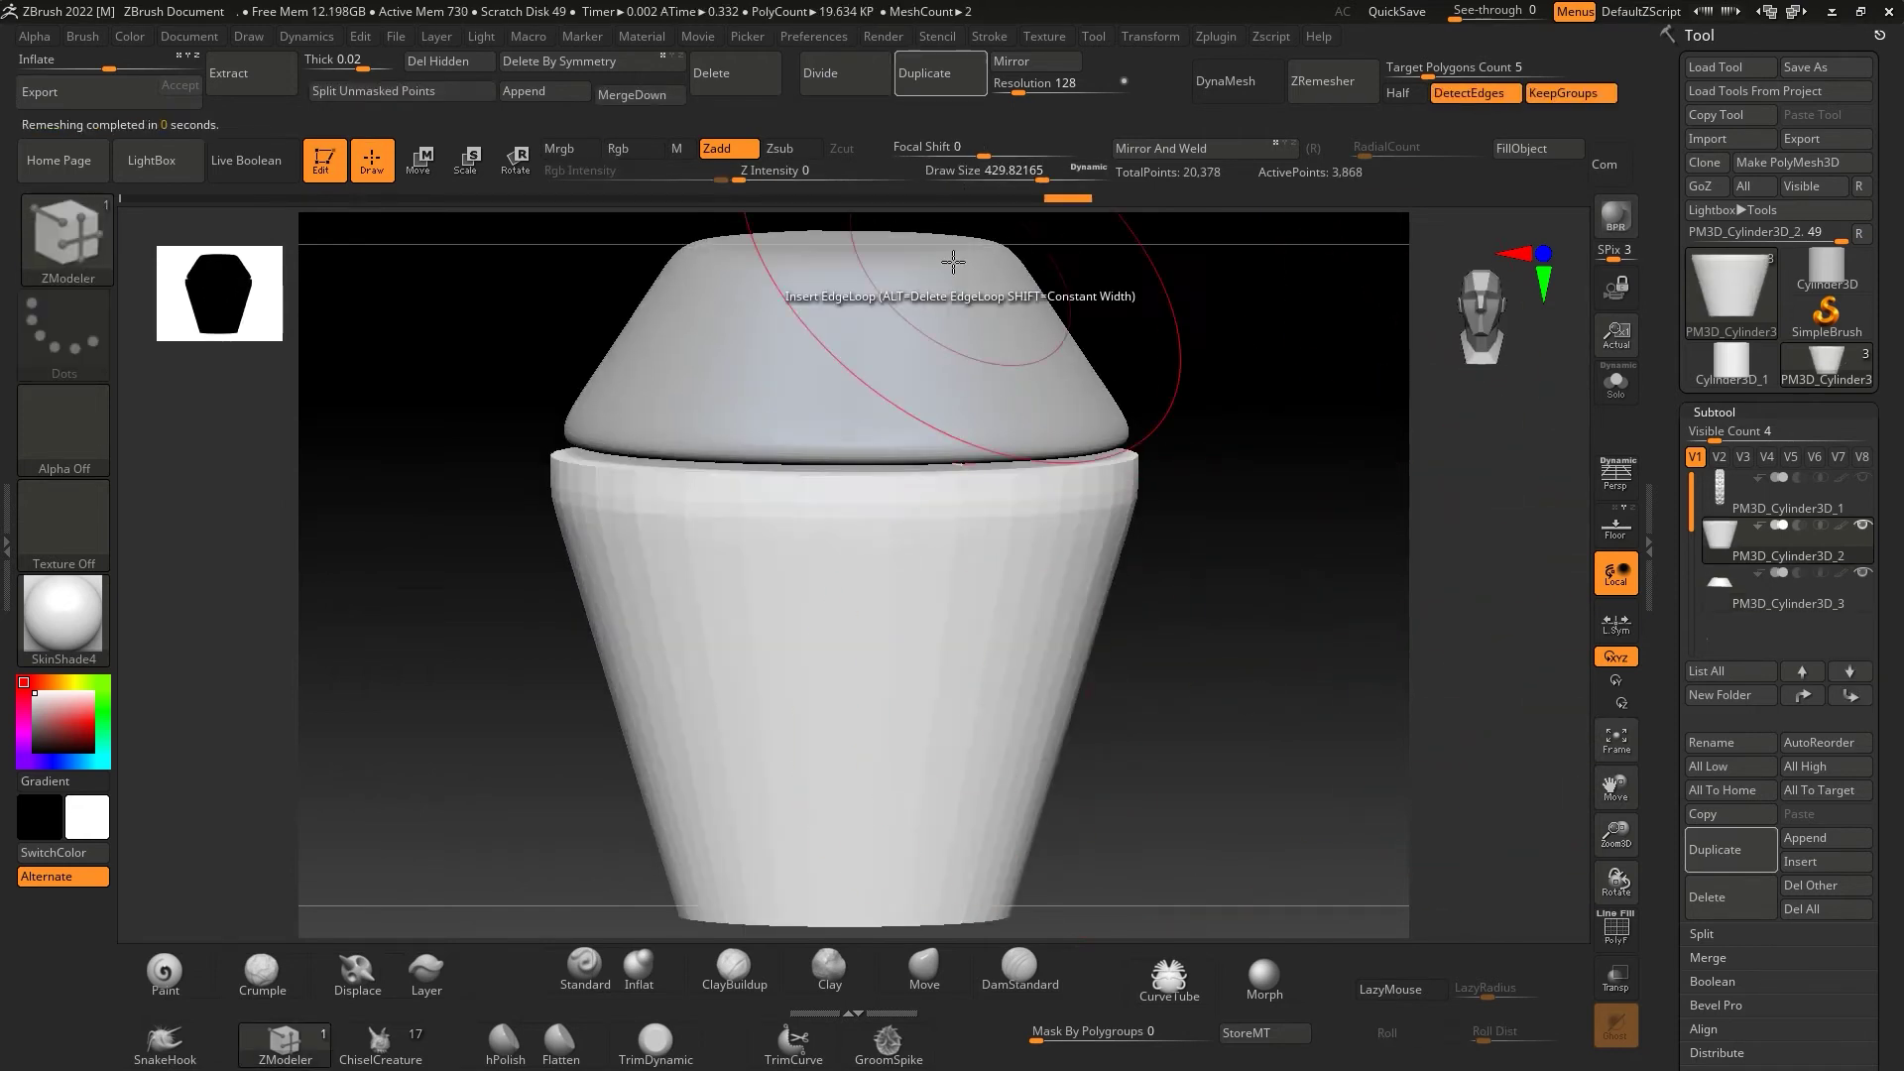
mouse_move(1359, 884)
mouse_down()
mouse_move(843, 905)
mouse_move(1319, 702)
mouse_up()
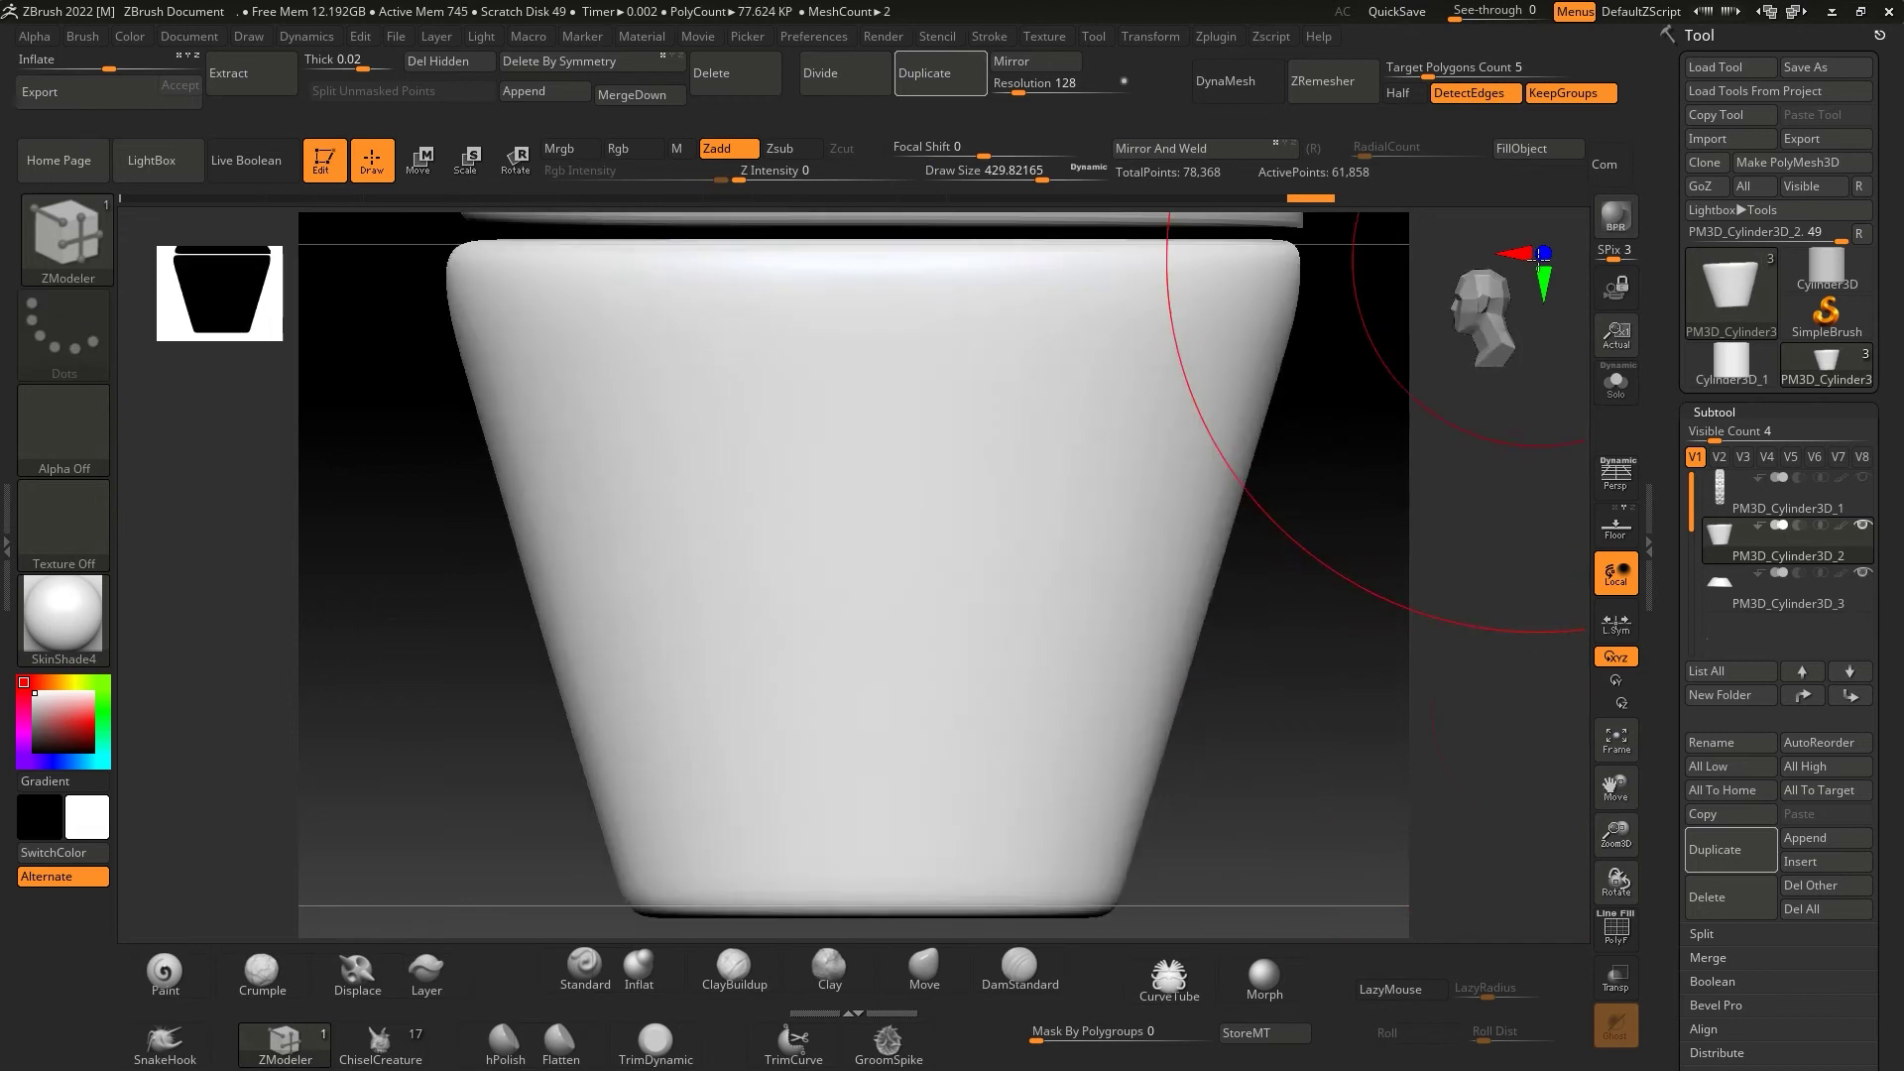
key(w)
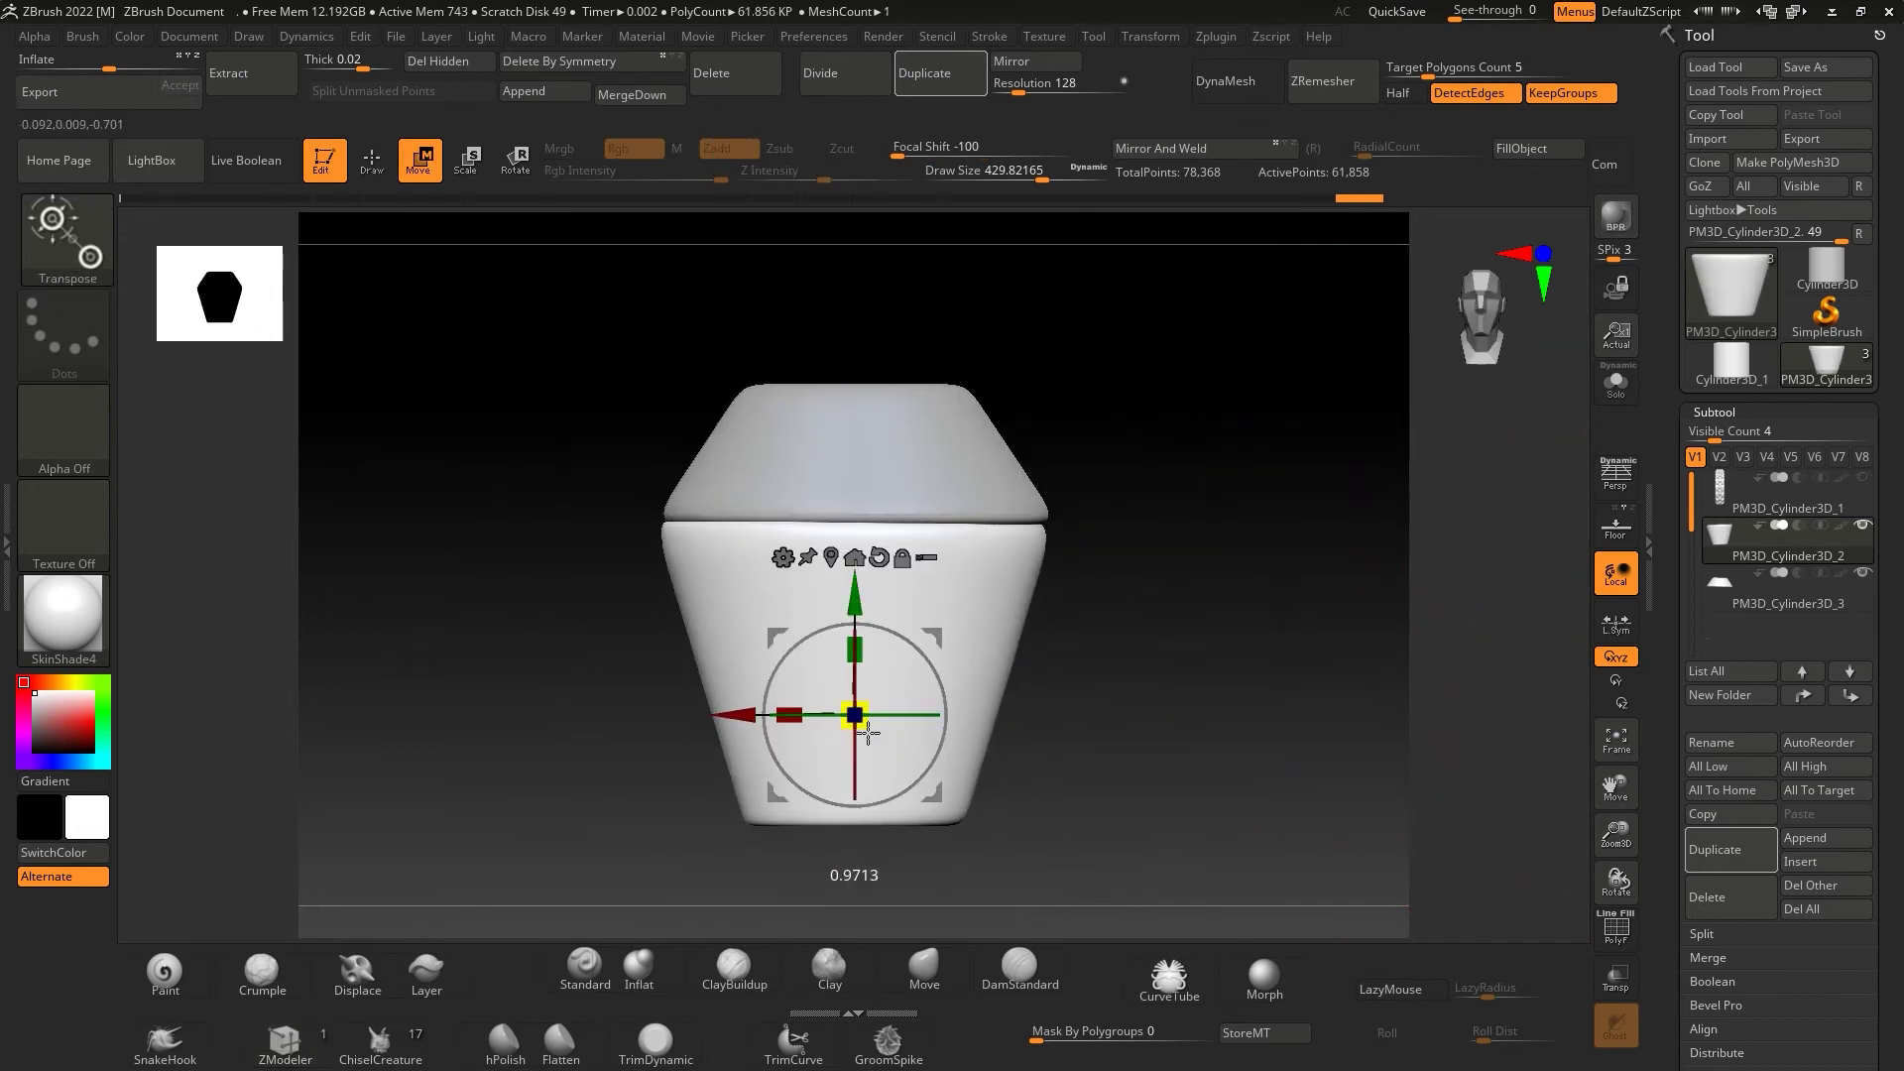
- Move the wheel to the body's right, mirror it across X, and append a Sphere3D
click(1862, 477)
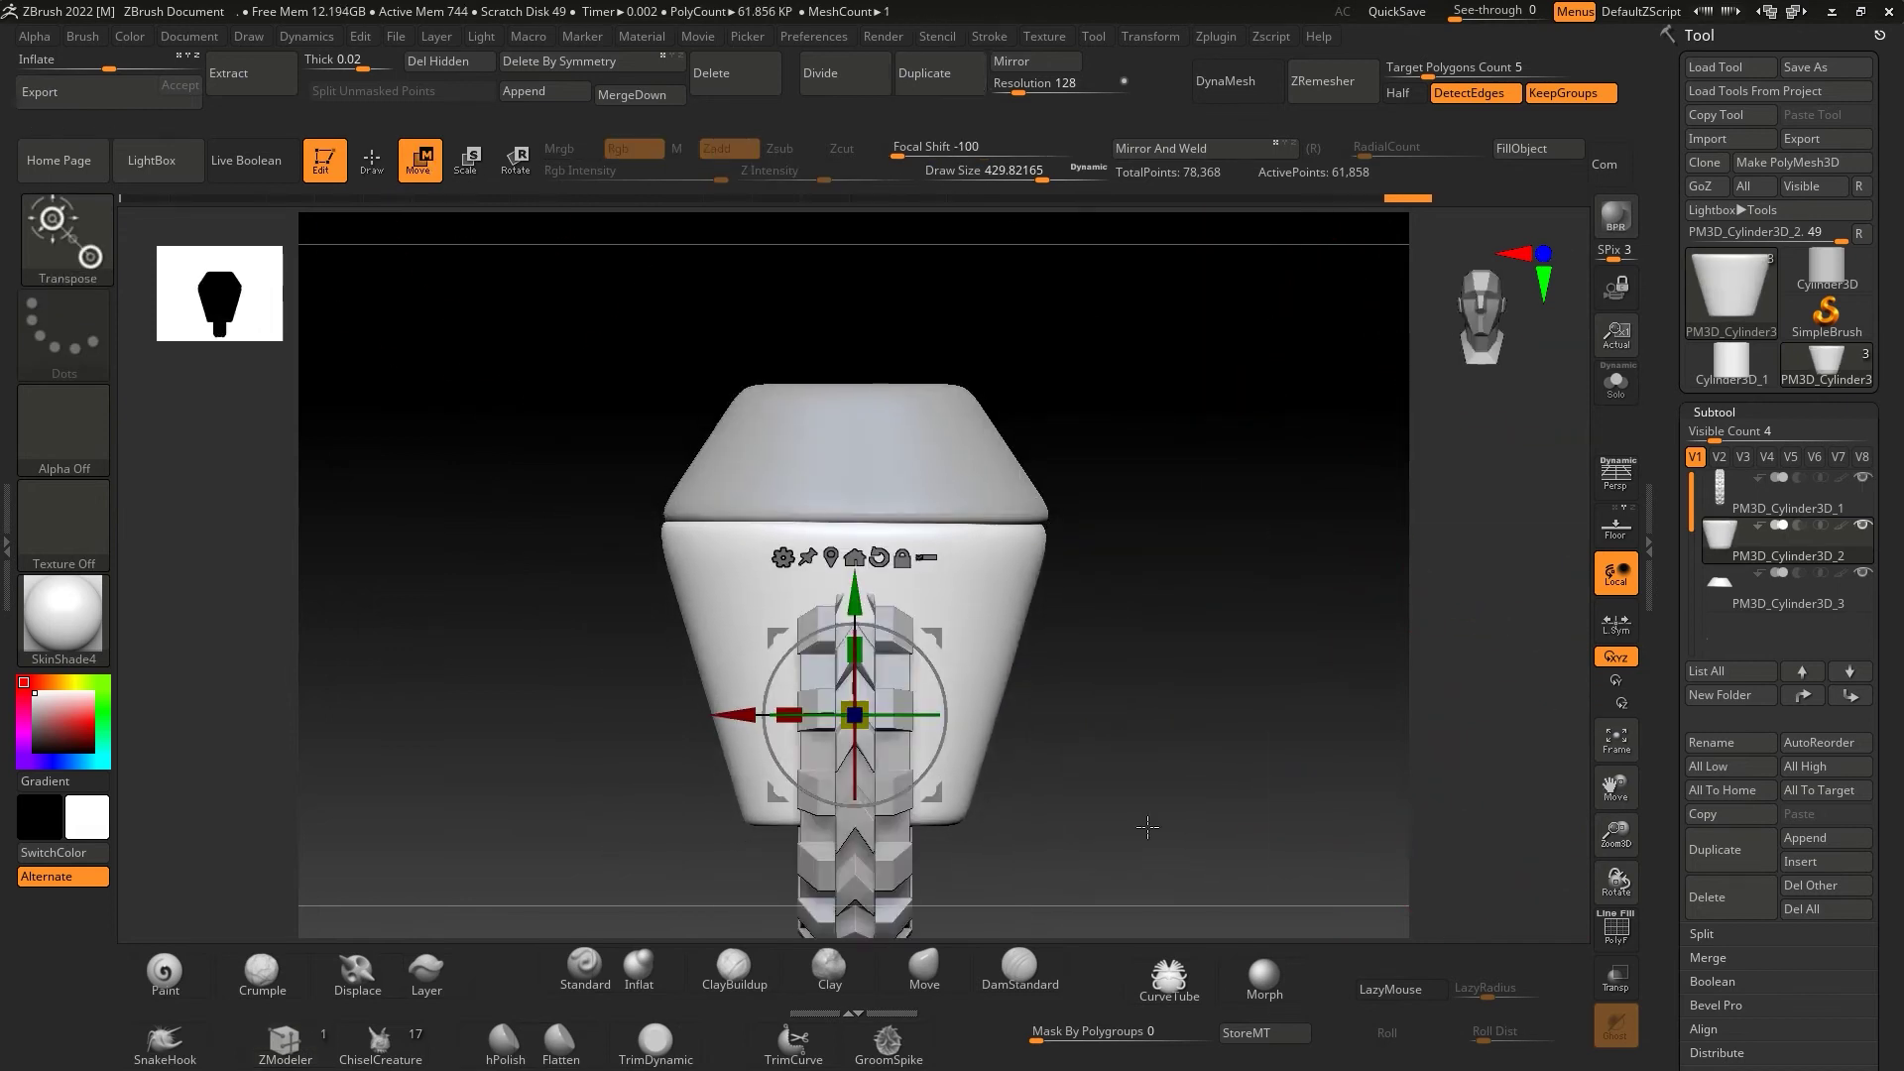
click(1744, 494)
mouse_move(1250, 695)
mouse_down()
mouse_move(1167, 744)
mouse_move(1032, 630)
mouse_up()
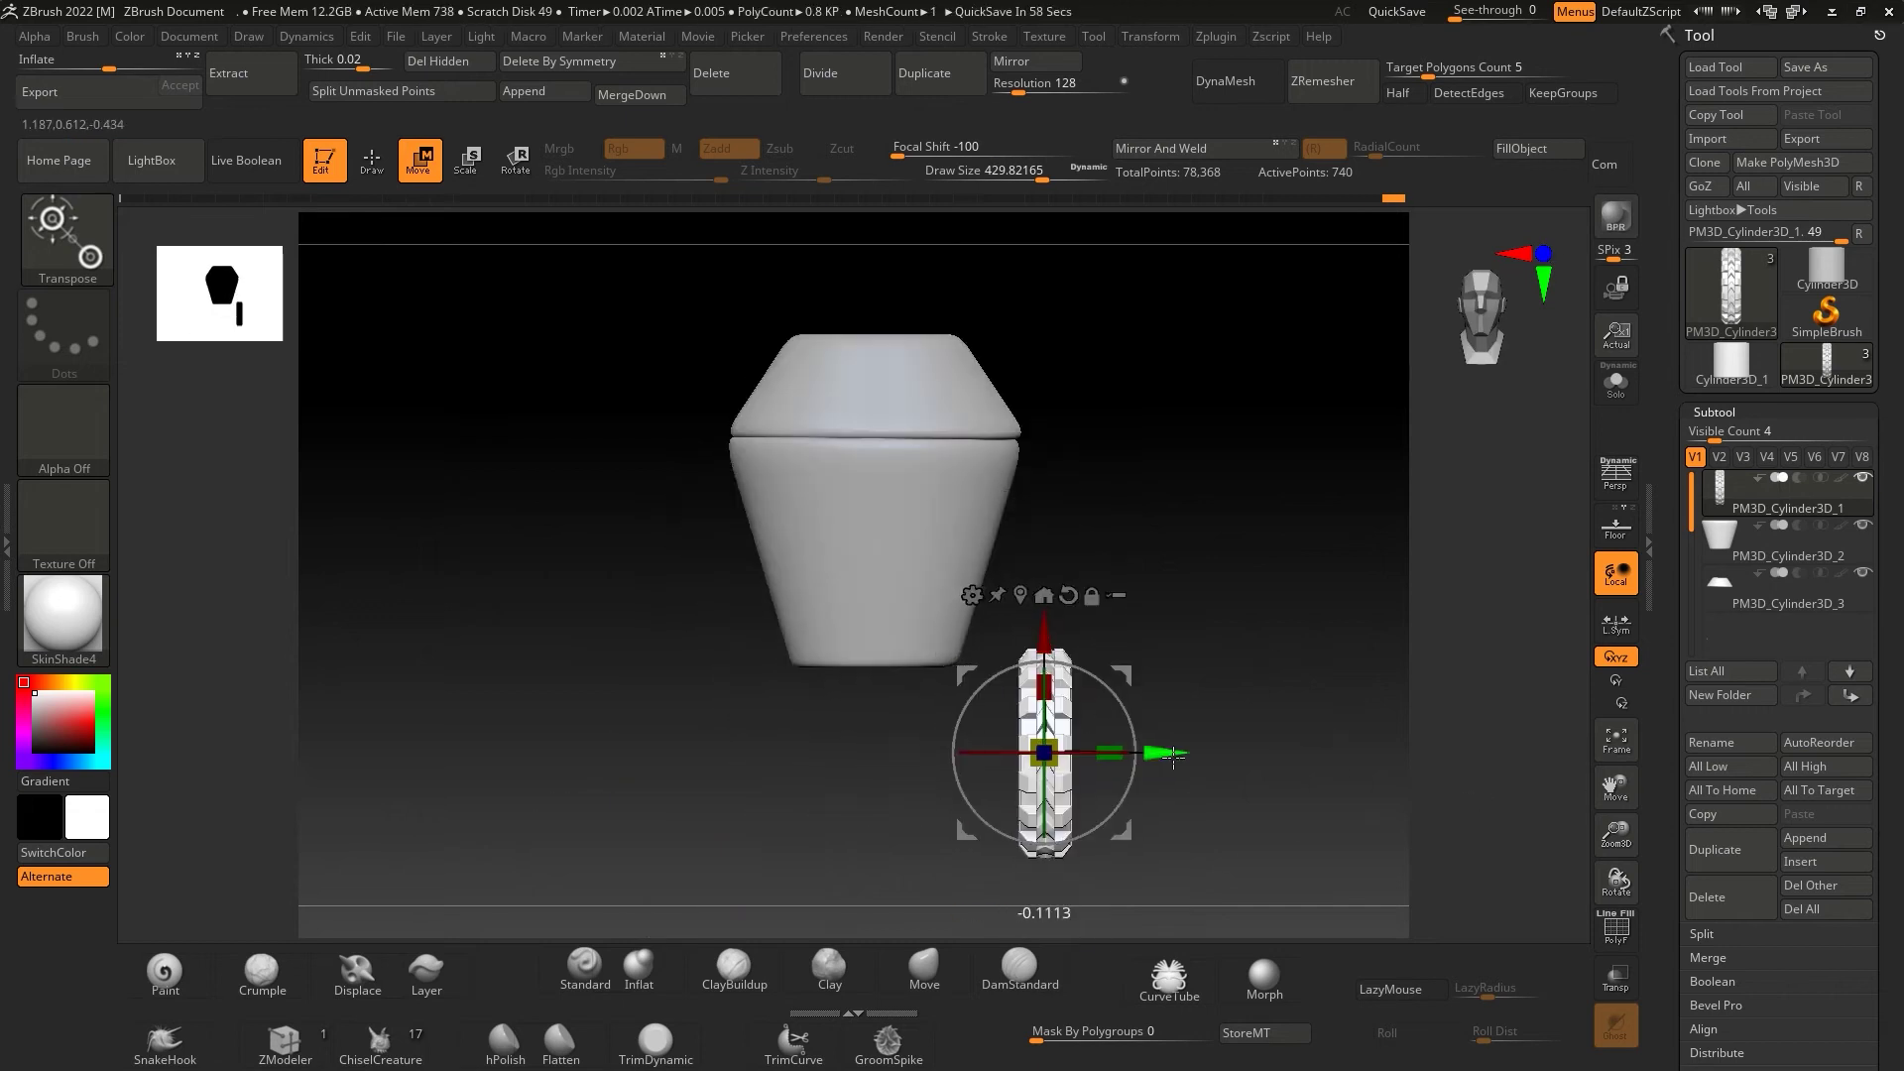
click(1012, 60)
click(808, 378)
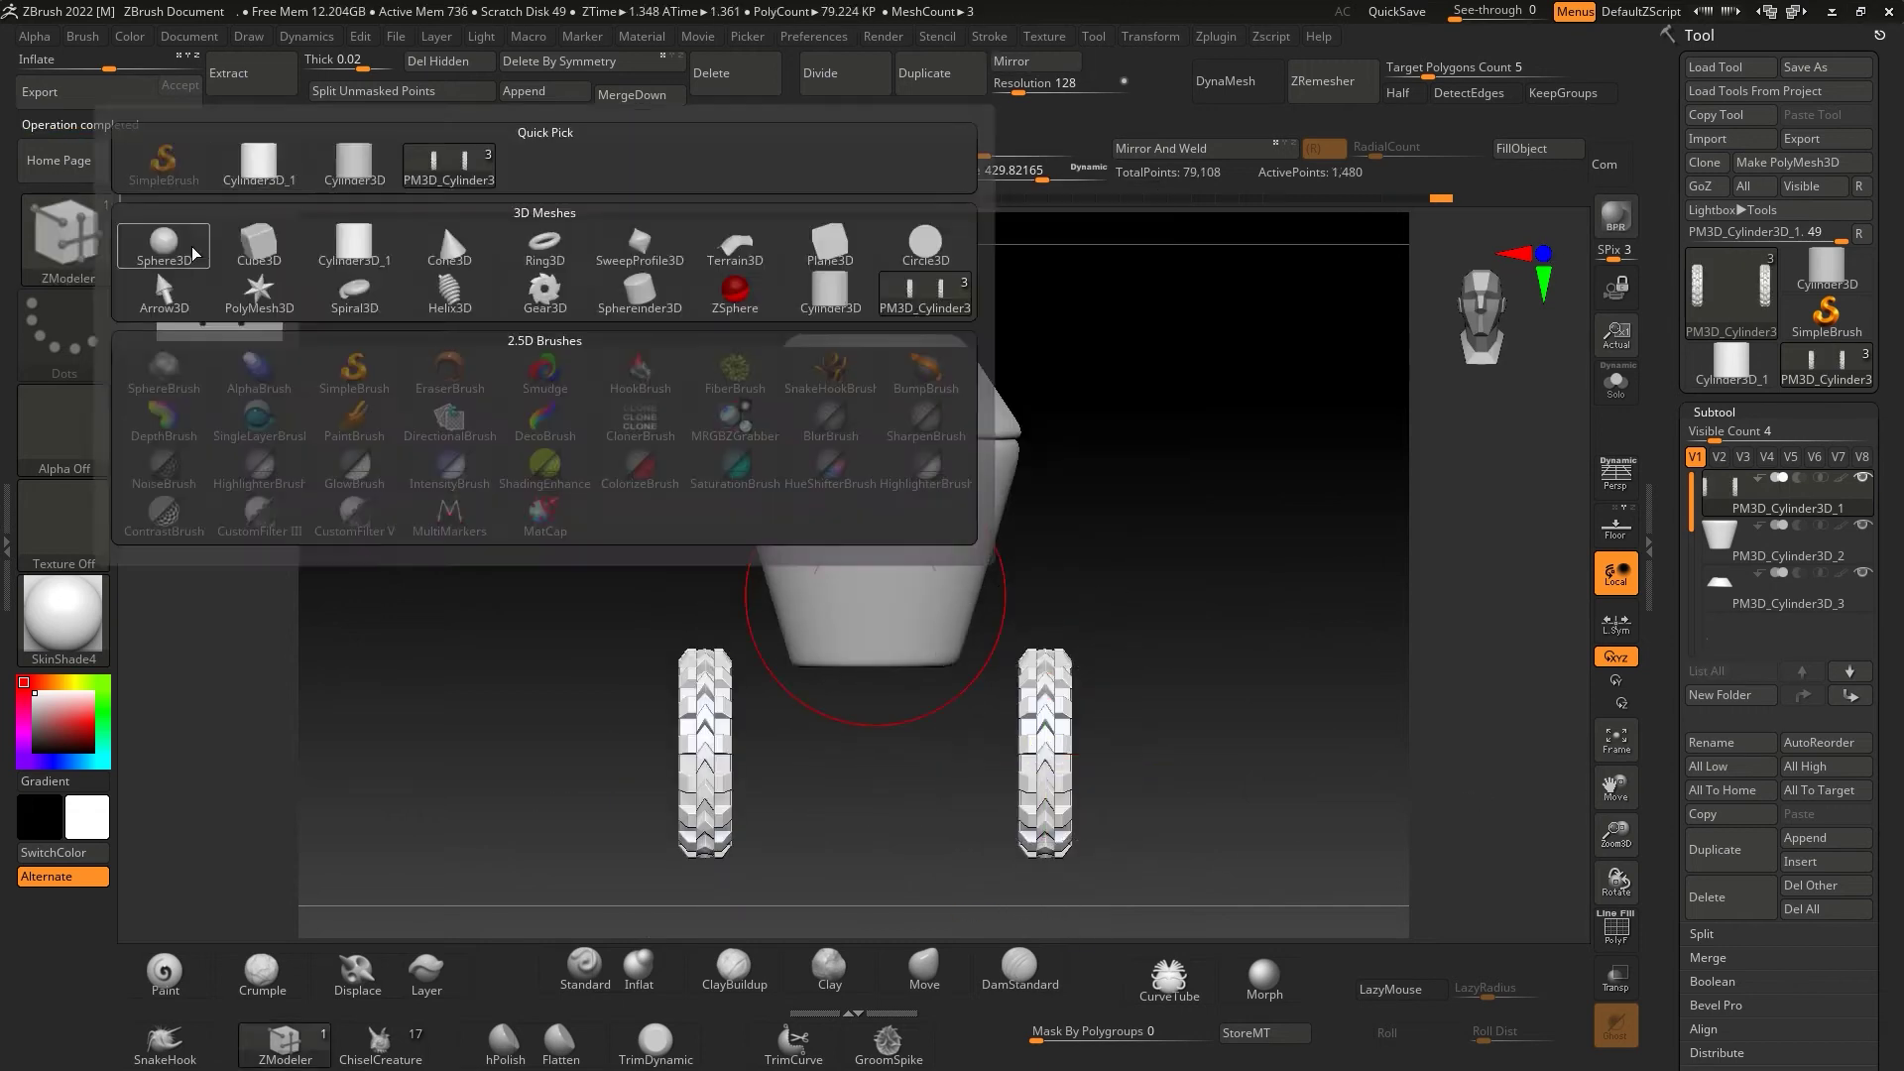
click(170, 247)
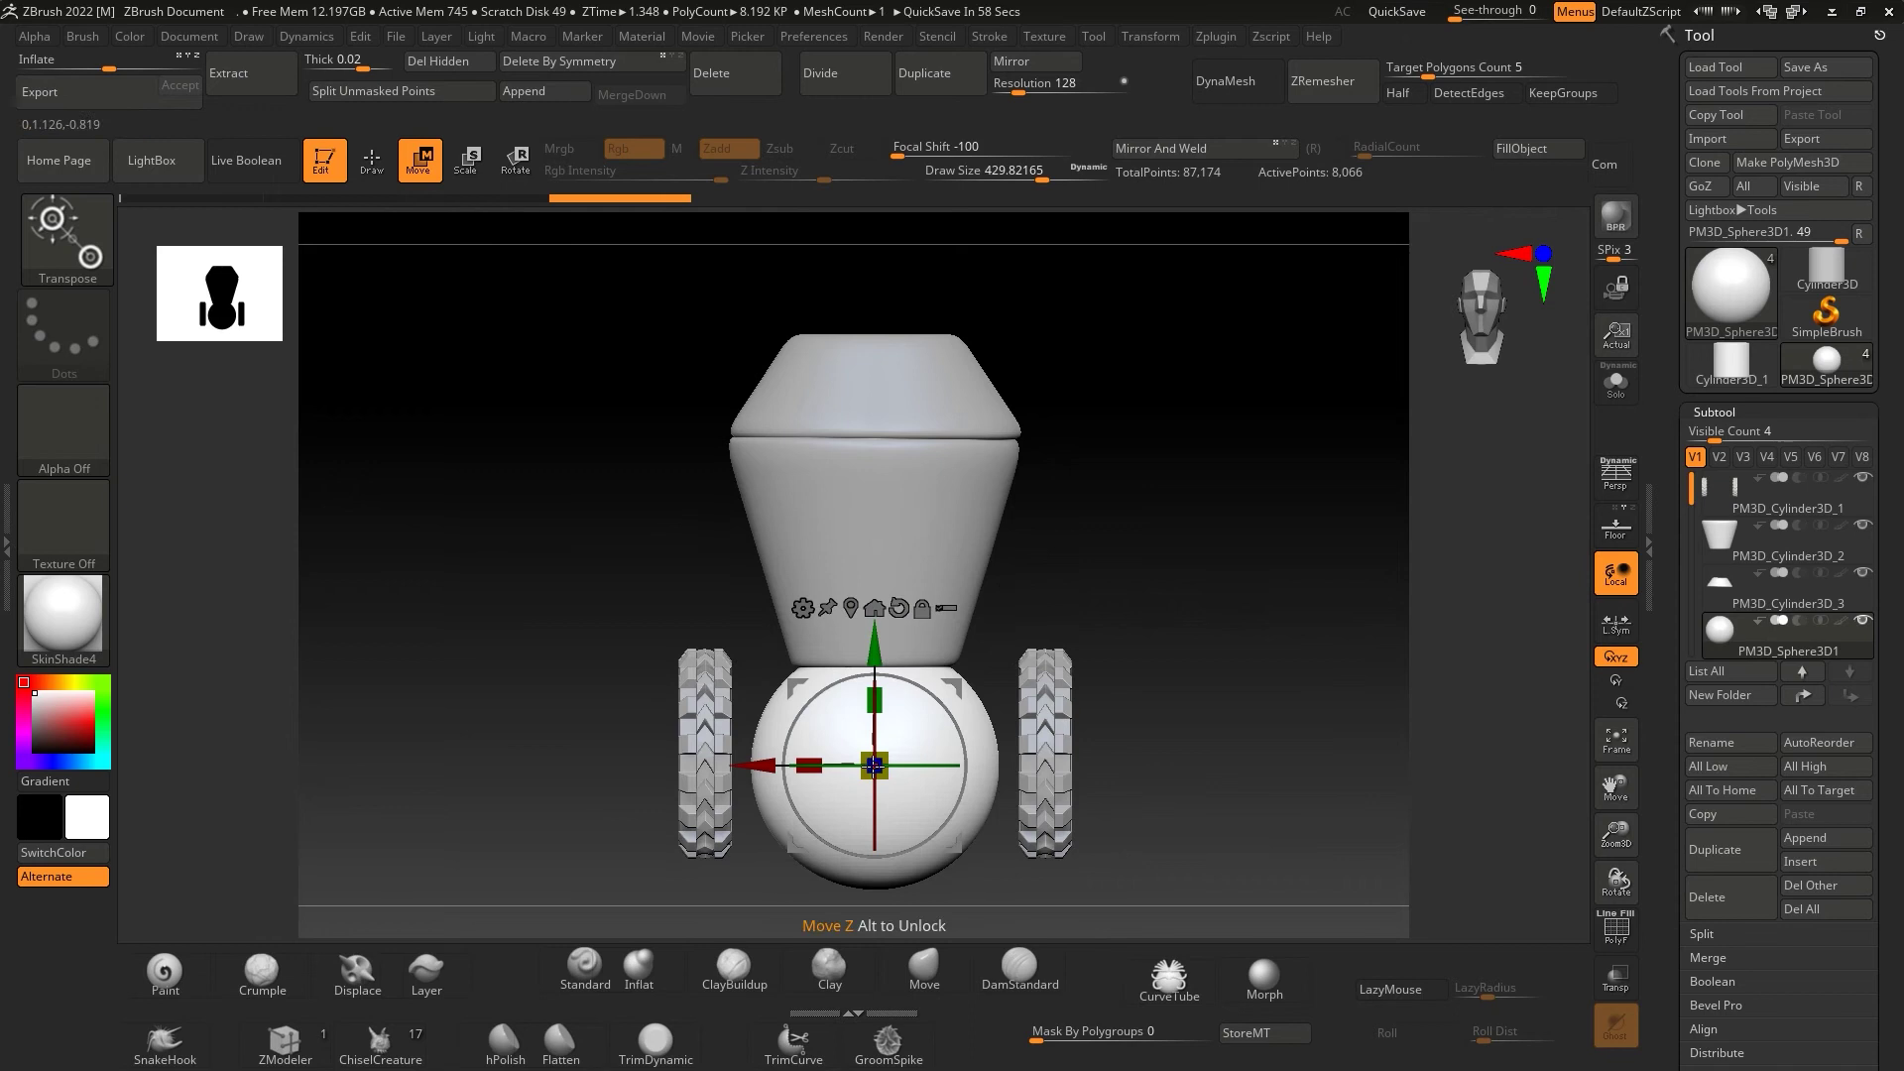
- Flatten the sphere into a wide ellipsoid and DynaMesh it into even polygons
drag(809, 764, 700, 794)
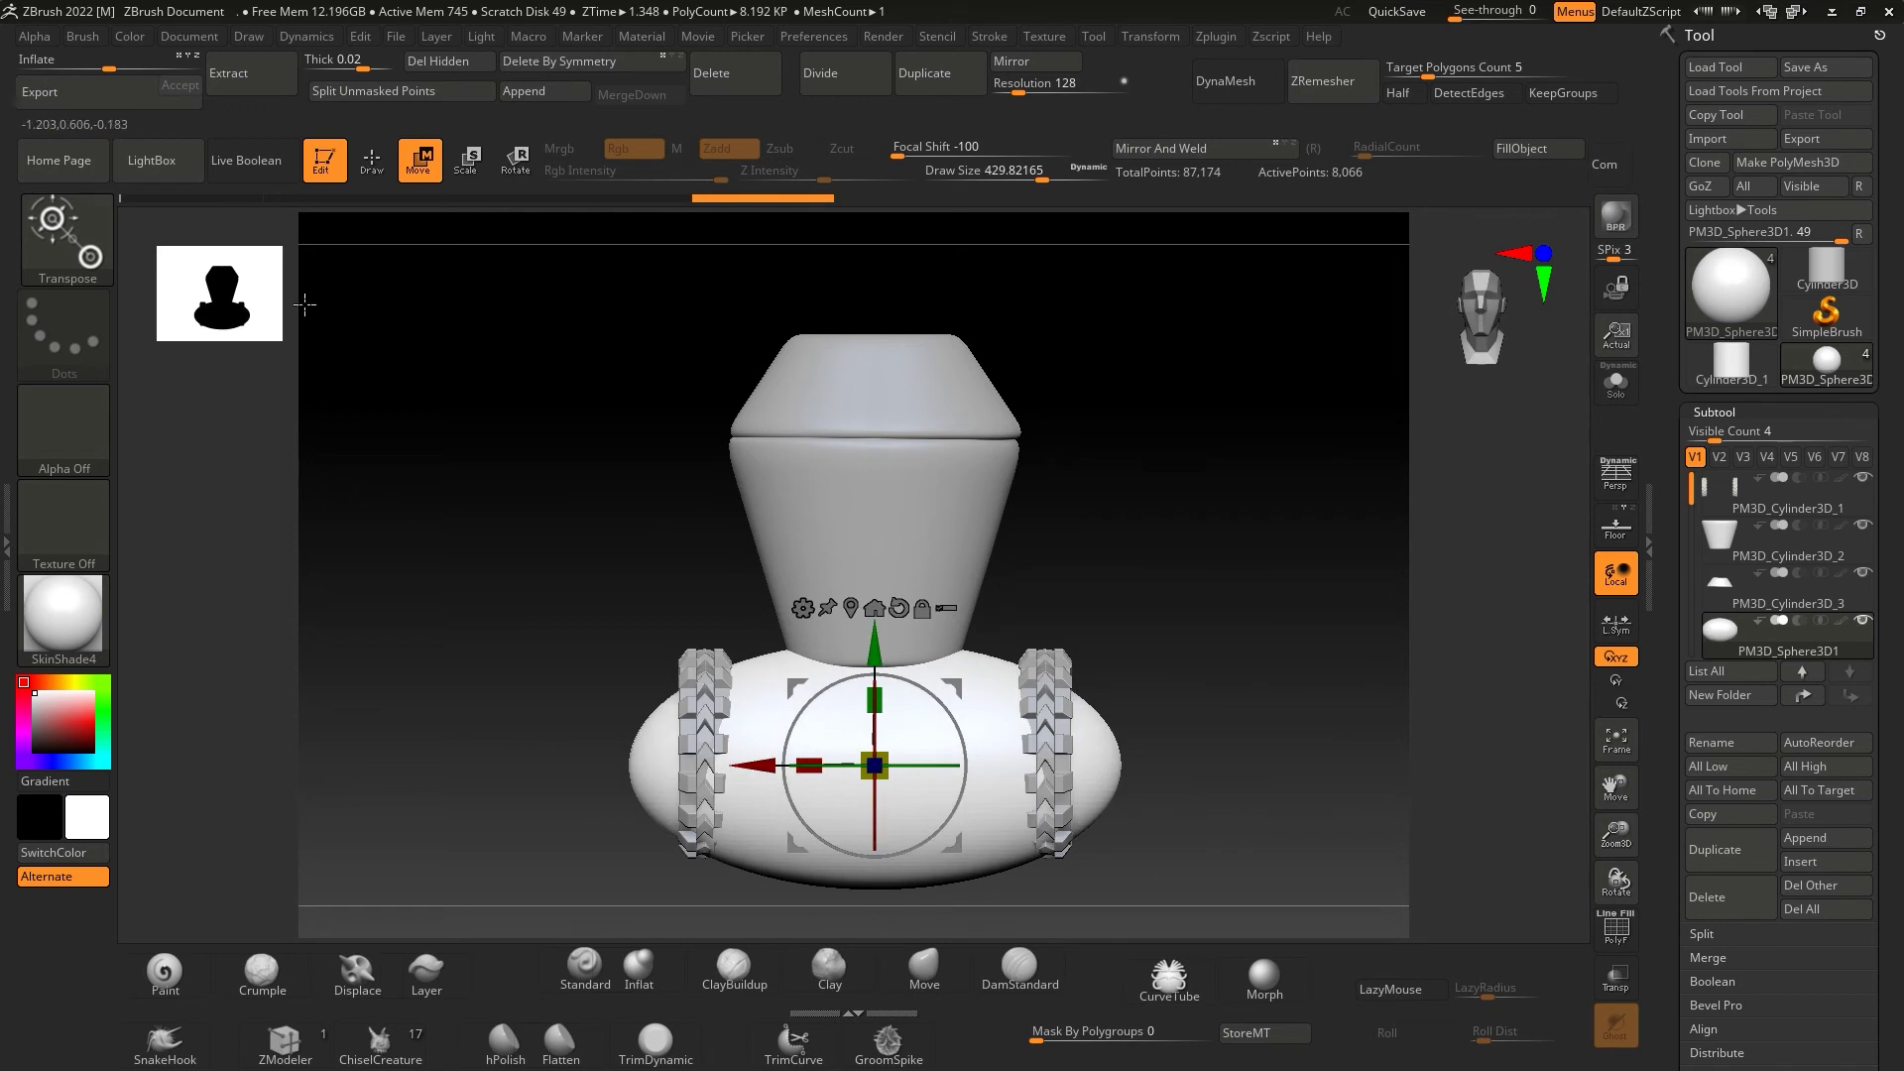
key(b)
key(z)
key(m)
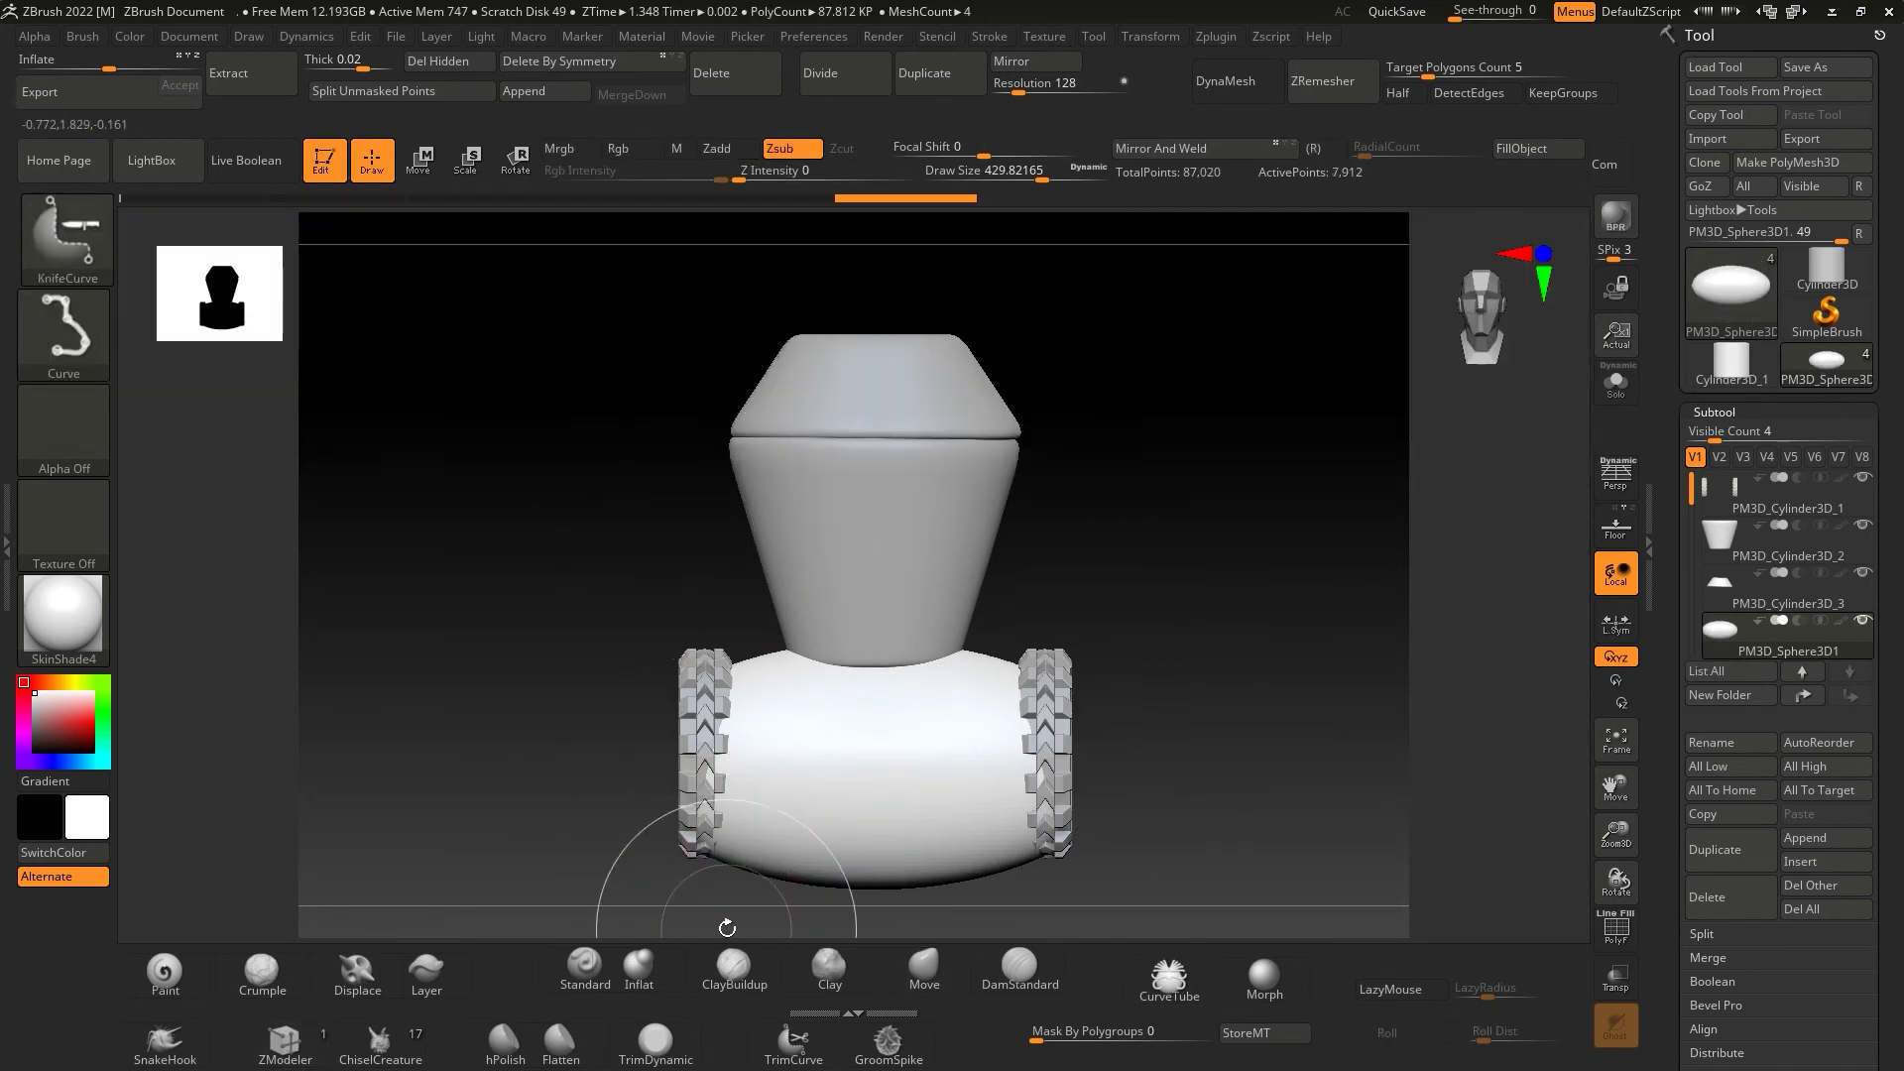
ctrl+drag(1298, 583, 1245, 670)
key(shift+f)
ctrl+shift+drag(692, 585, 906, 1012)
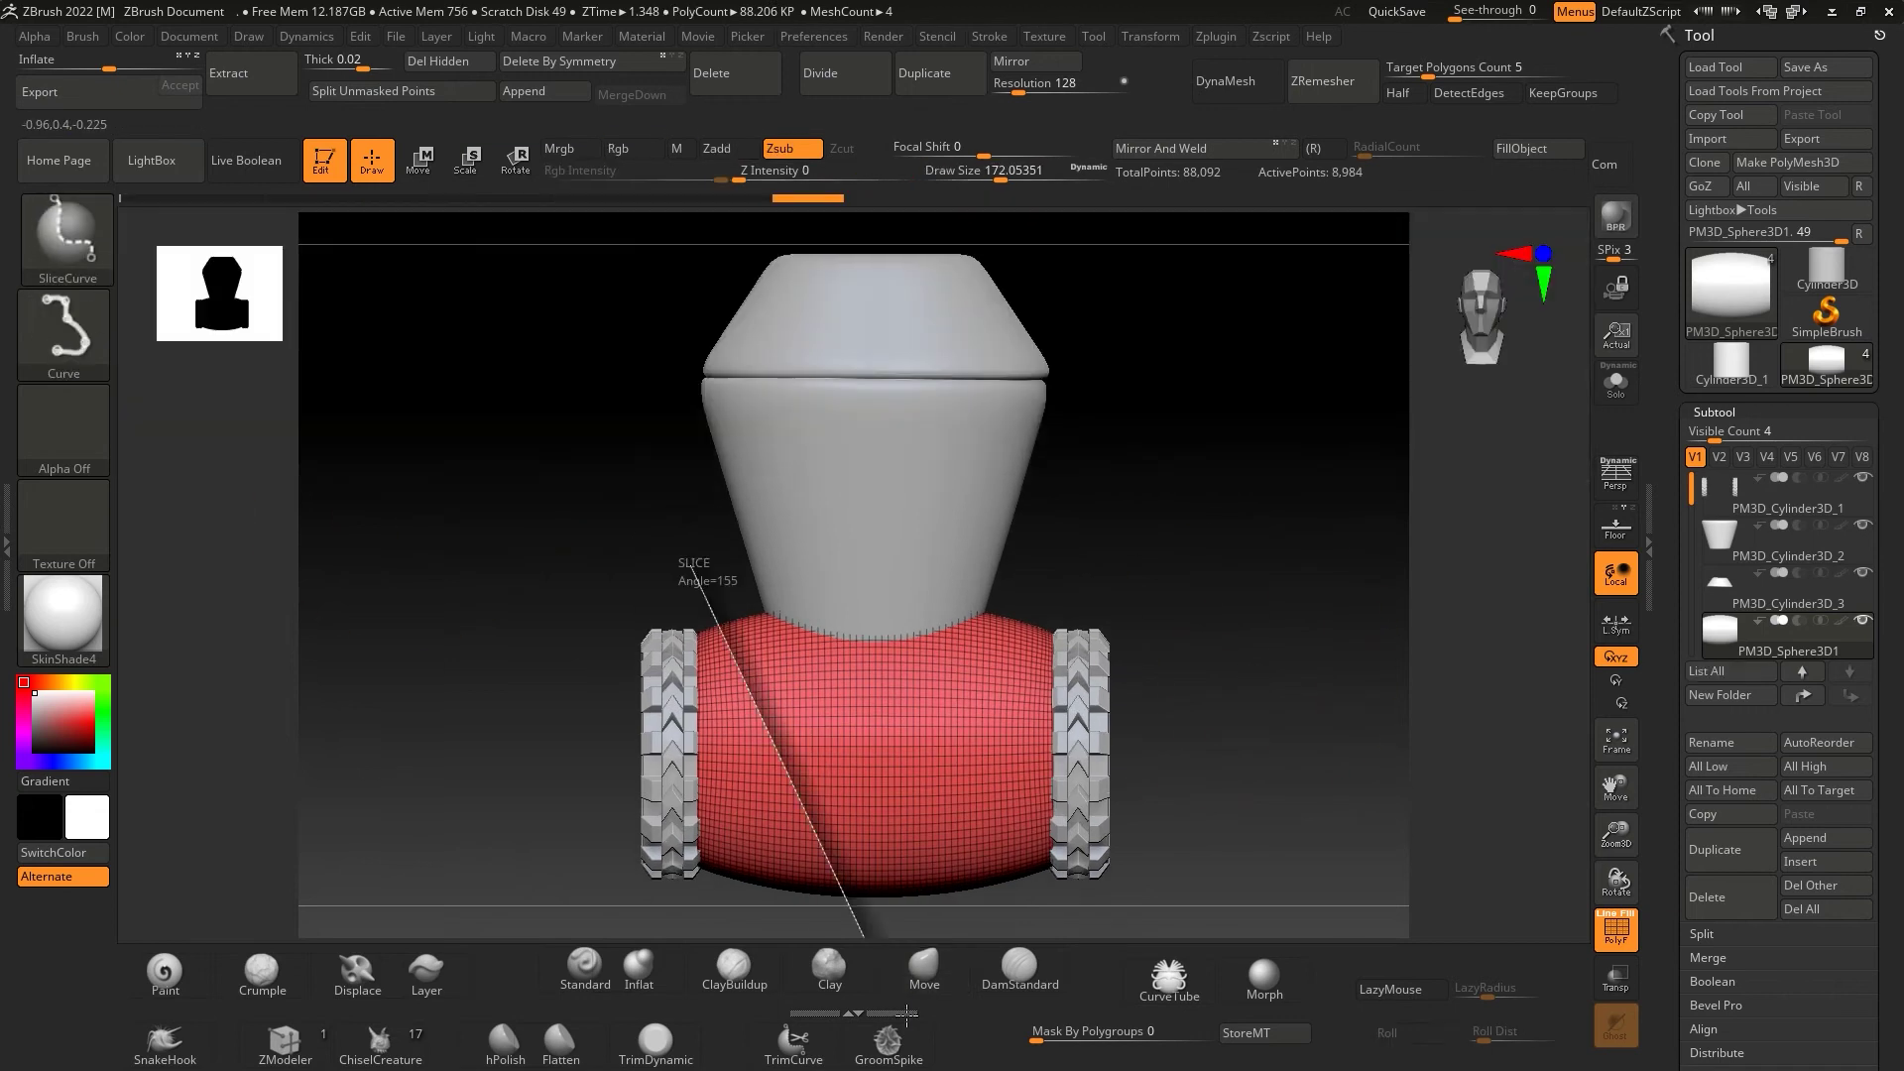
ctrl+shift+drag(826, 942, 716, 511)
key(ctrl+z)
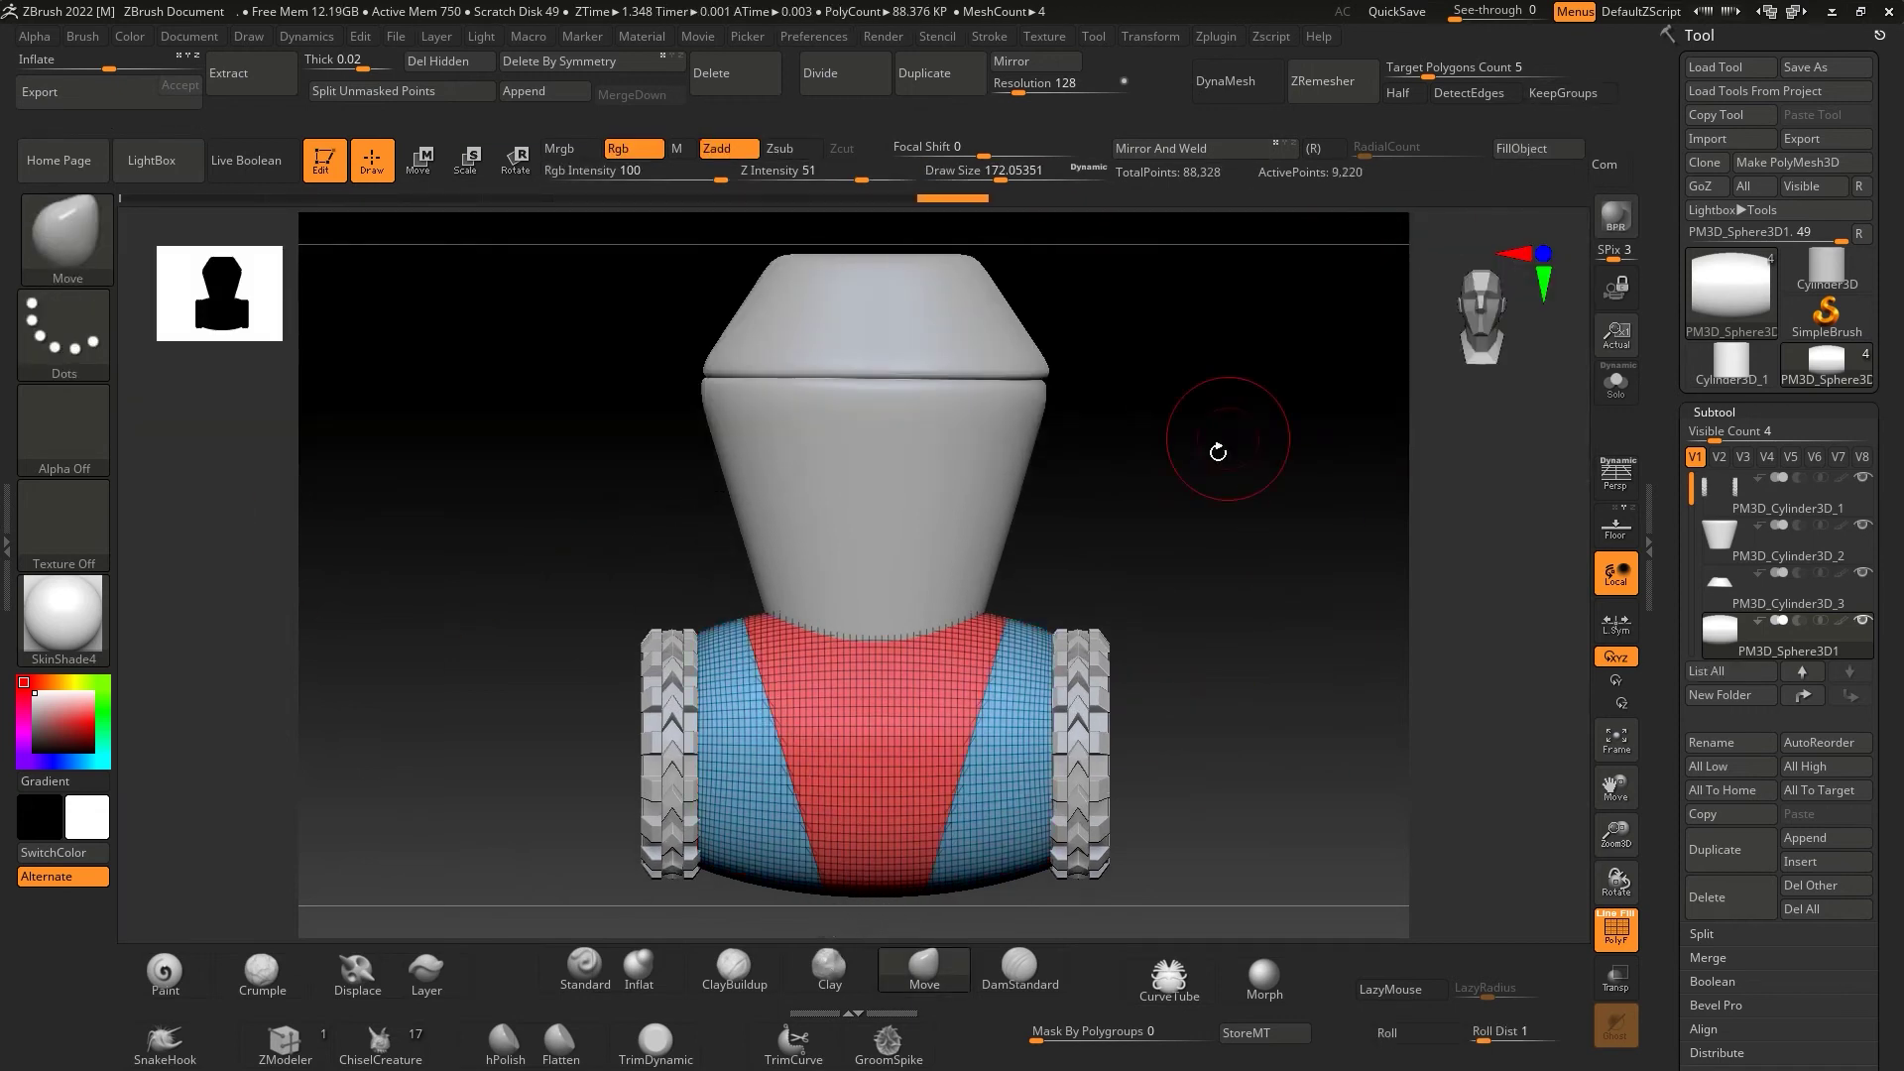
- Slice a new polygroup band across the front of the base
ctrl+drag(1221, 443, 1276, 446)
ctrl+right_drag(1246, 531, 944, 533)
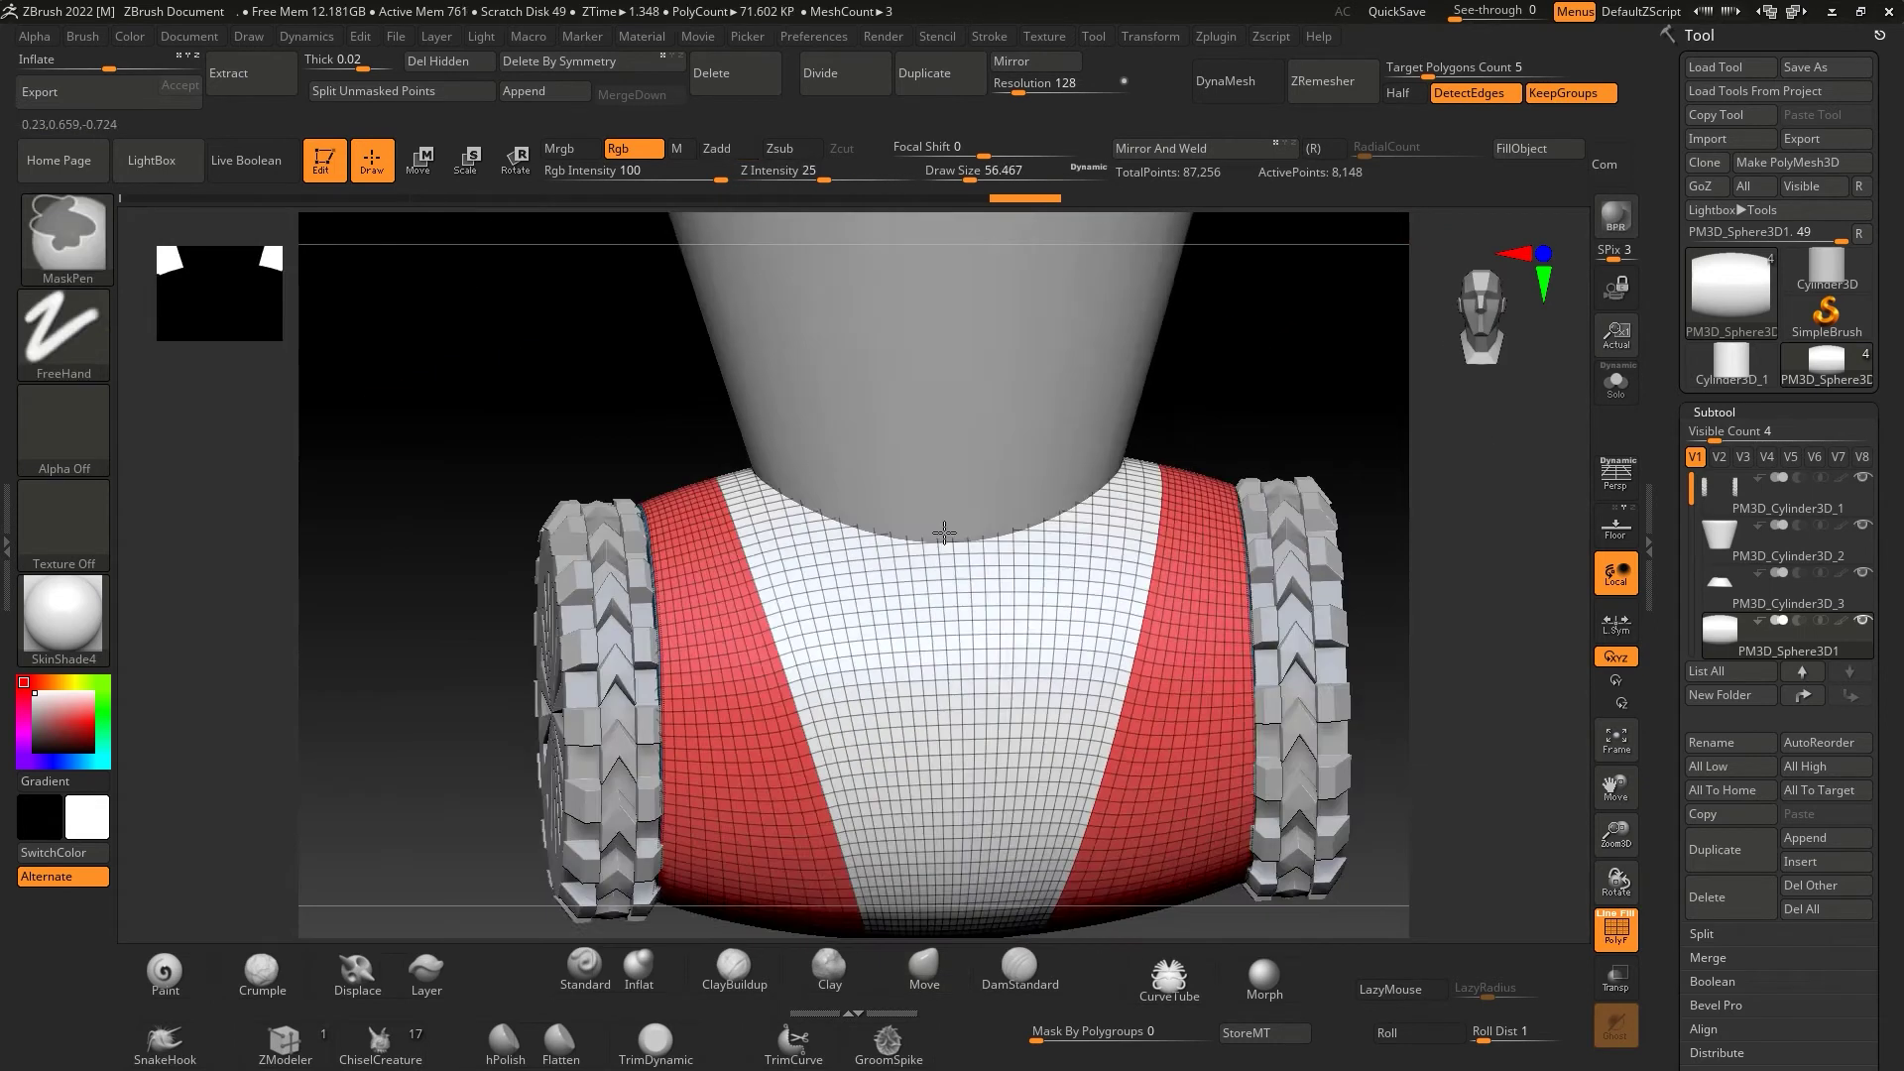
ctrl+shift+click(944, 534)
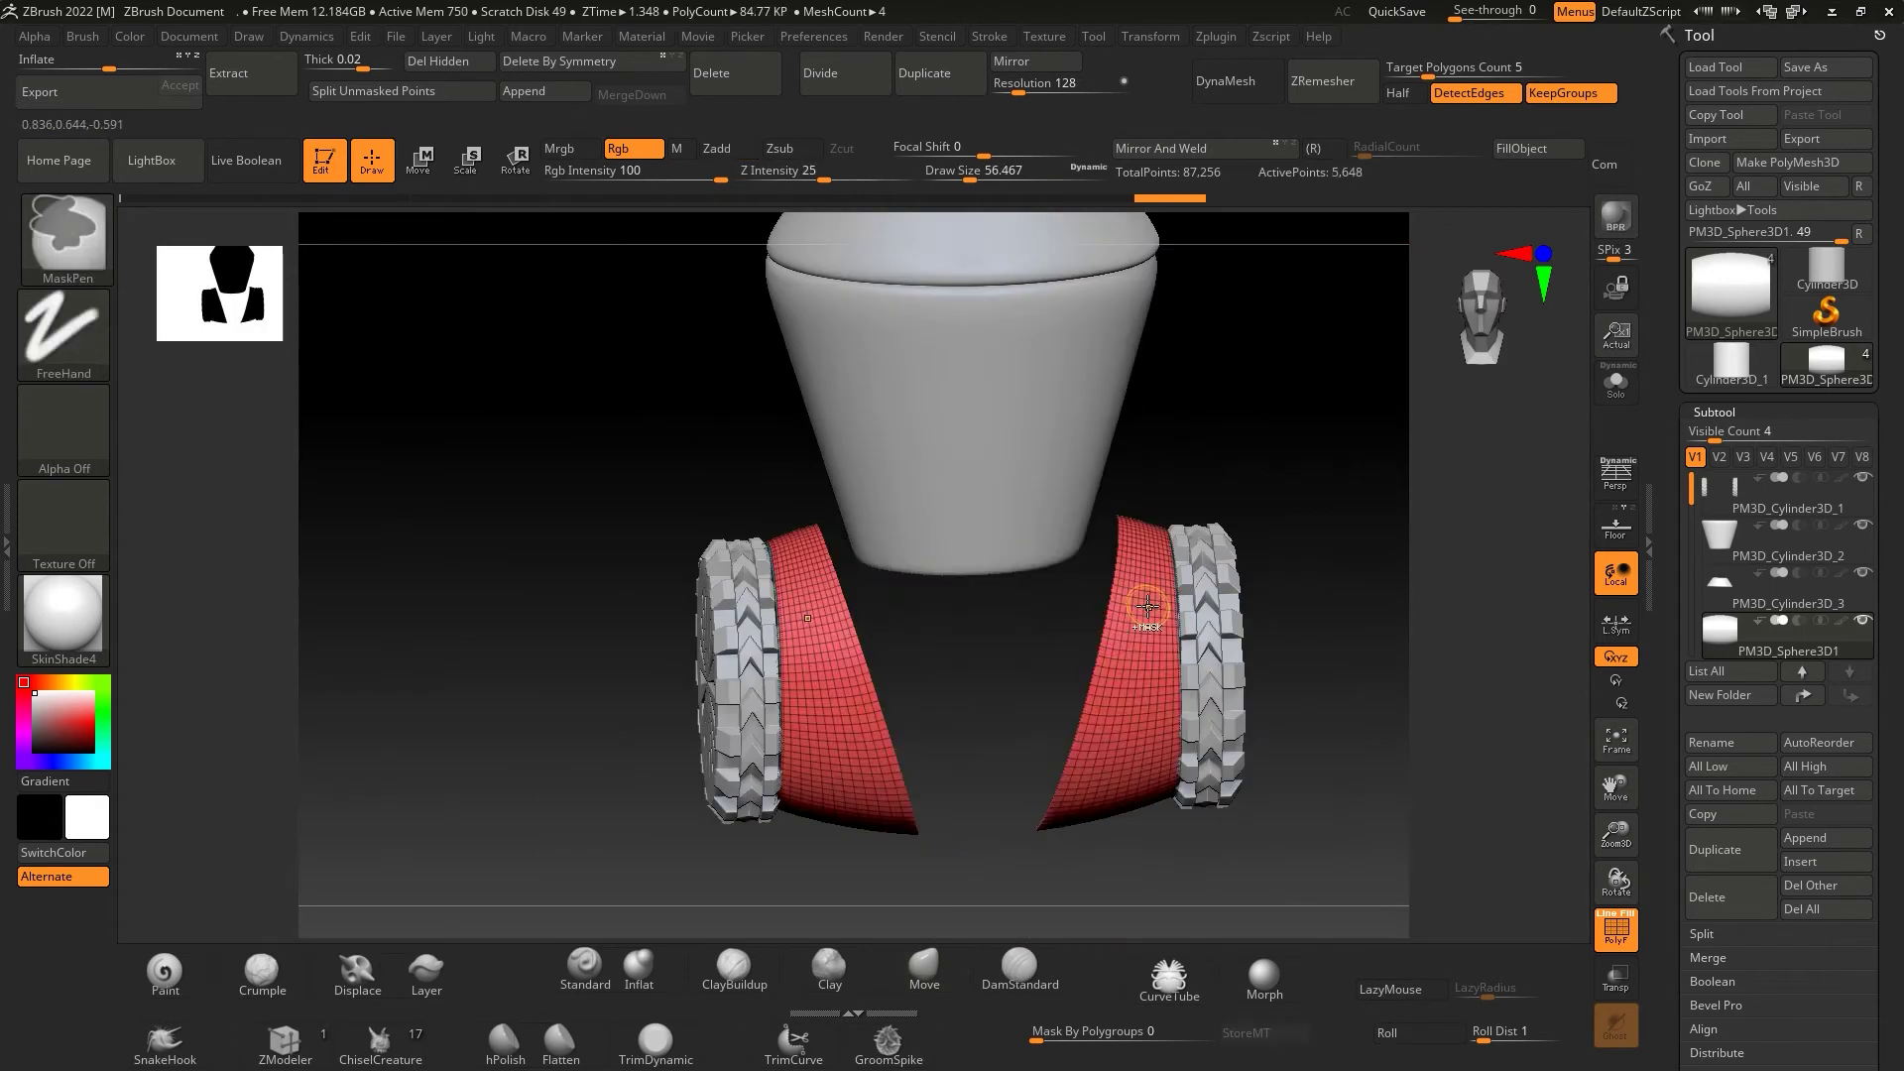
ctrl+shift+click(1139, 633)
key(b)
key(z)
key(m)
right_drag(1138, 632, 731, 692)
- Extrude the band into a raised chest panel and ZRemesh the base
key(space)
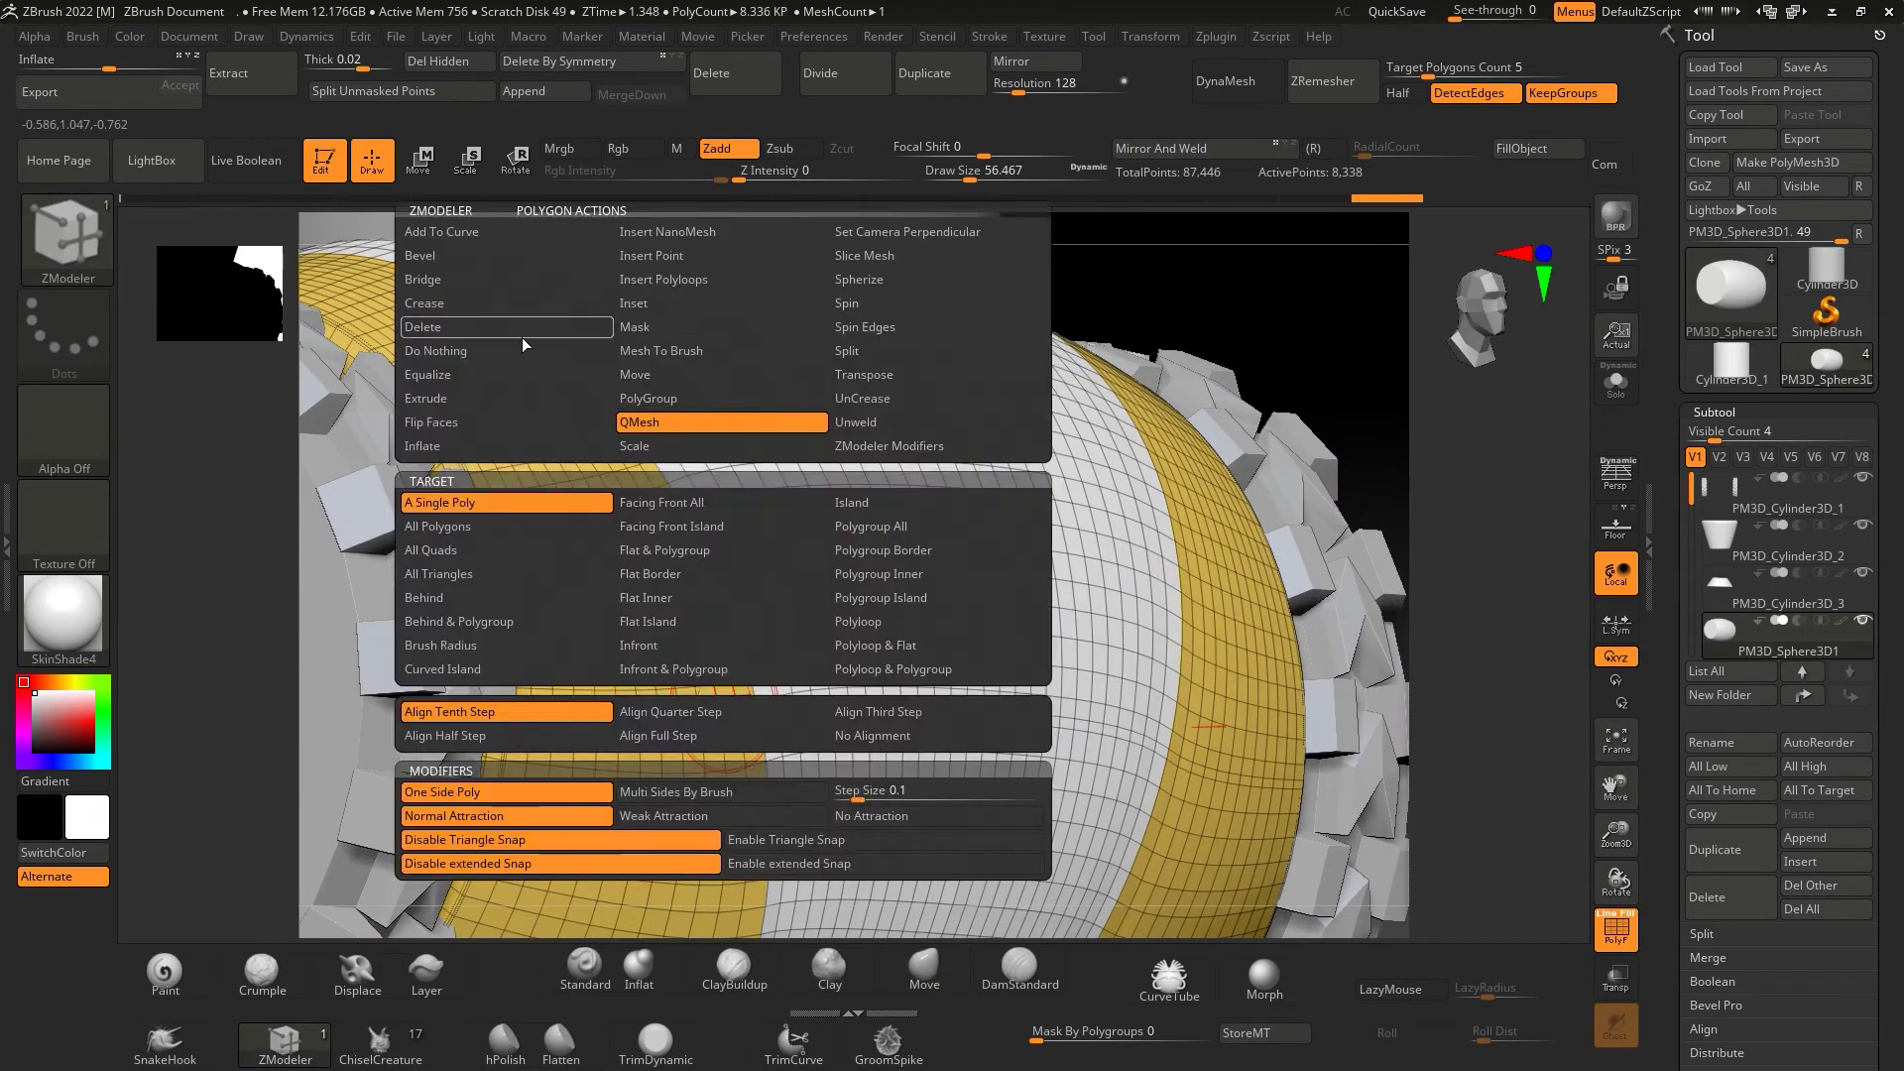
click(506, 399)
drag(722, 764, 694, 714)
mouse_move(695, 714)
right_down()
mouse_move(1092, 298)
mouse_move(1464, 761)
right_up()
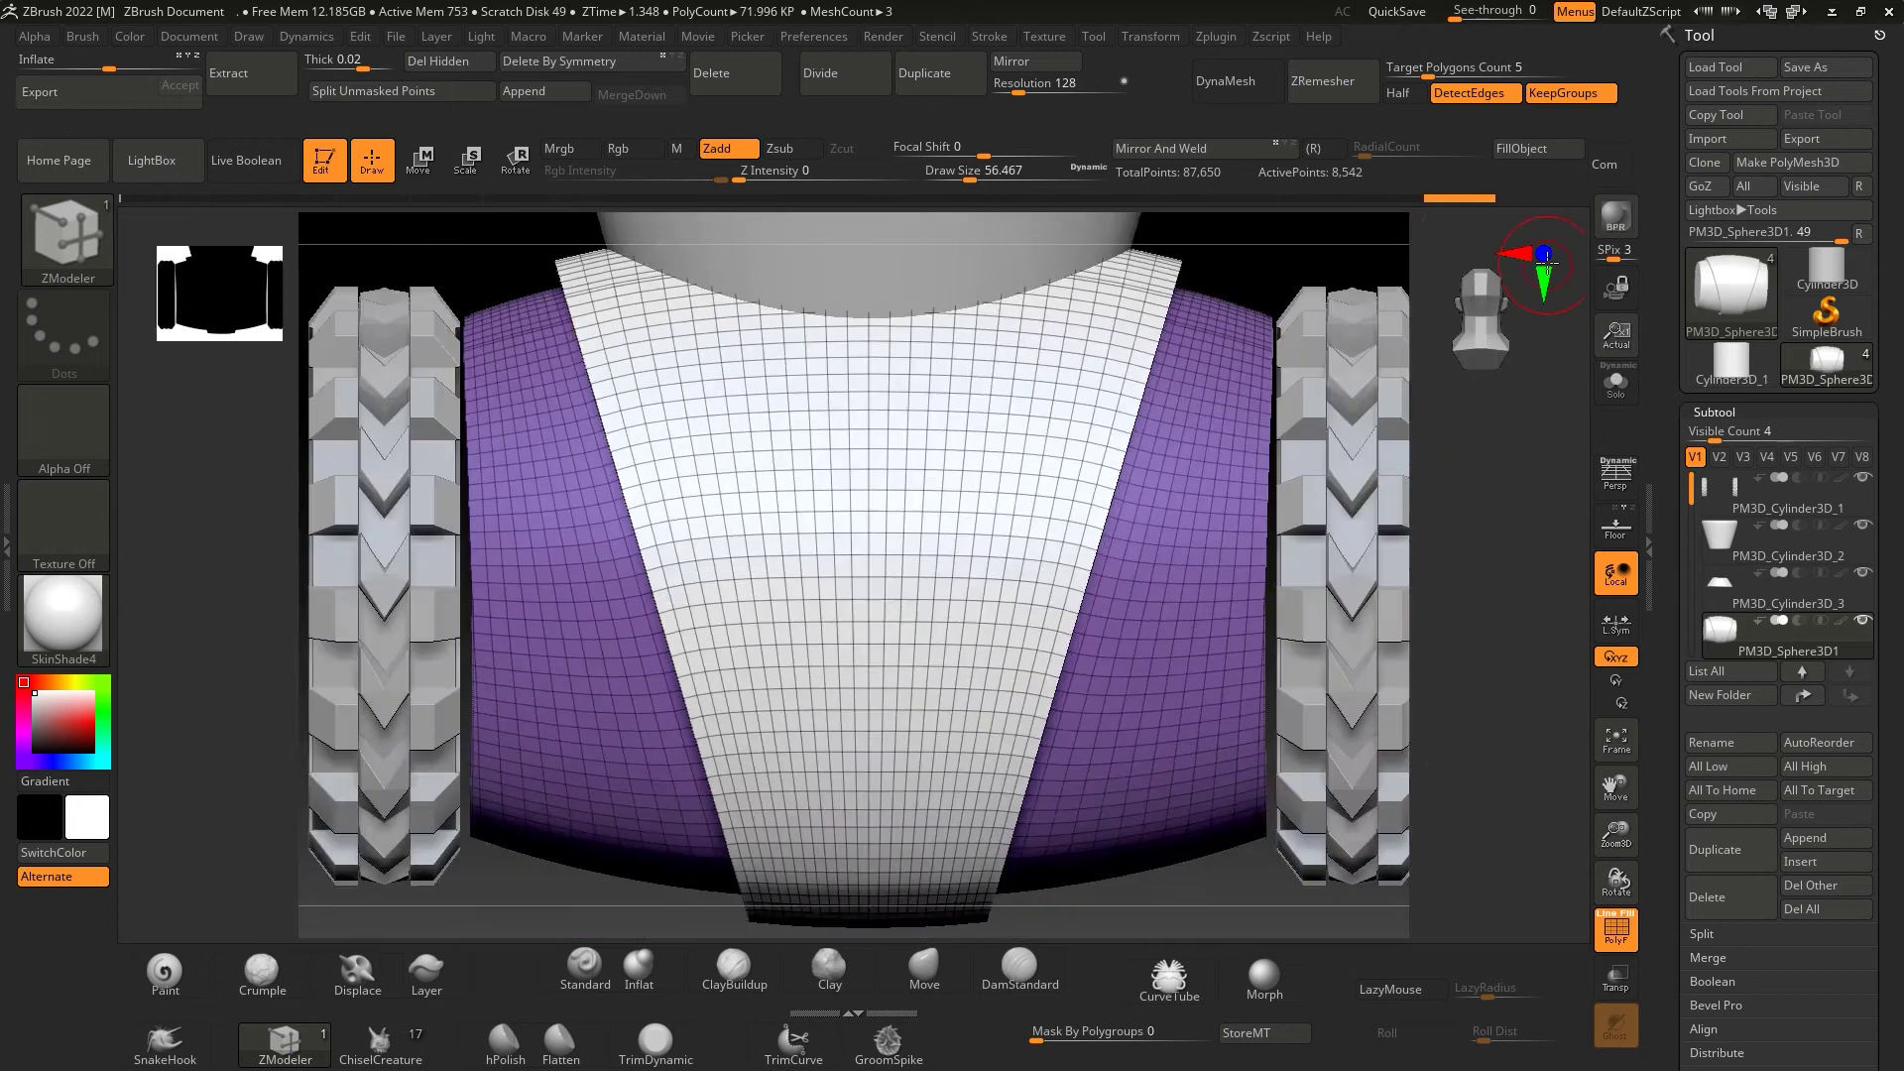
key(f)
key(ctrl+shift+r)
key(shift+f)
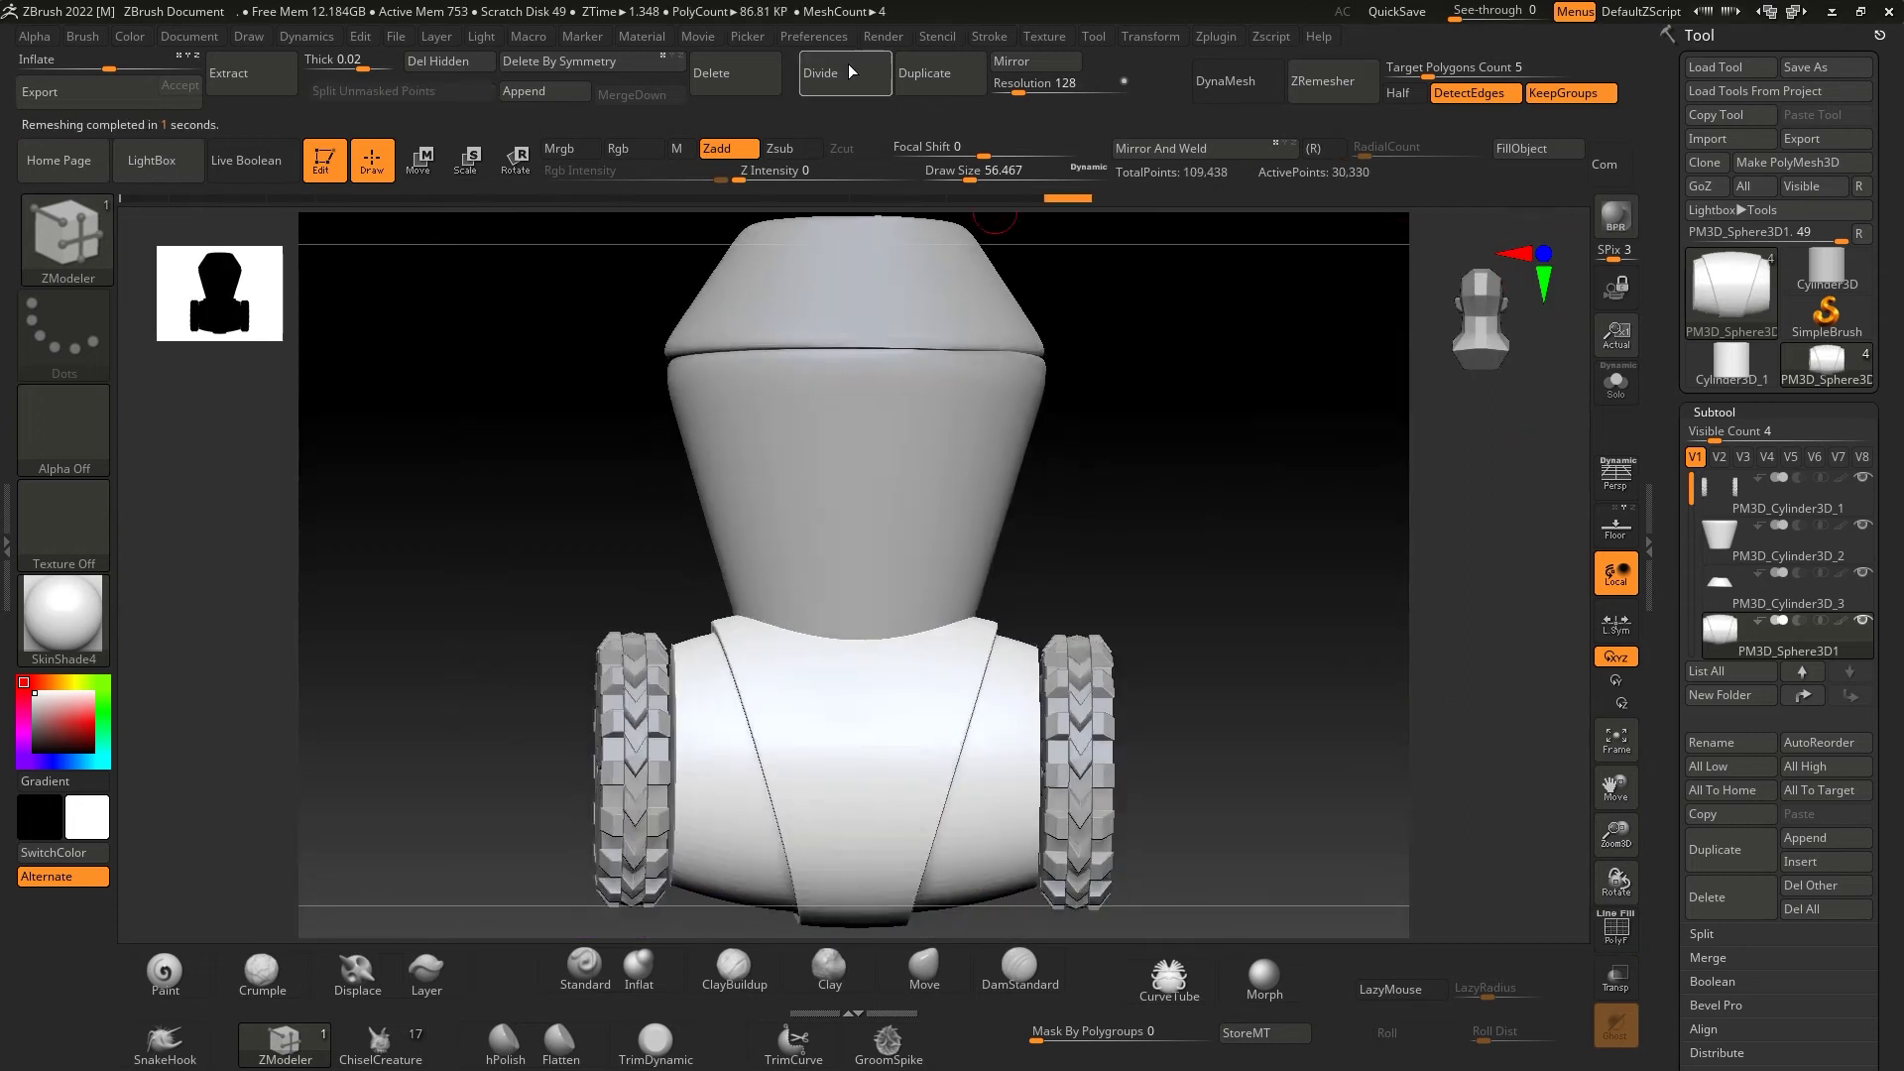
- Lift the cup body and cap higher and append a Cylinder3D as the neck
key(Up)
key(Up)
alt+right_drag(1258, 608, 1282, 550)
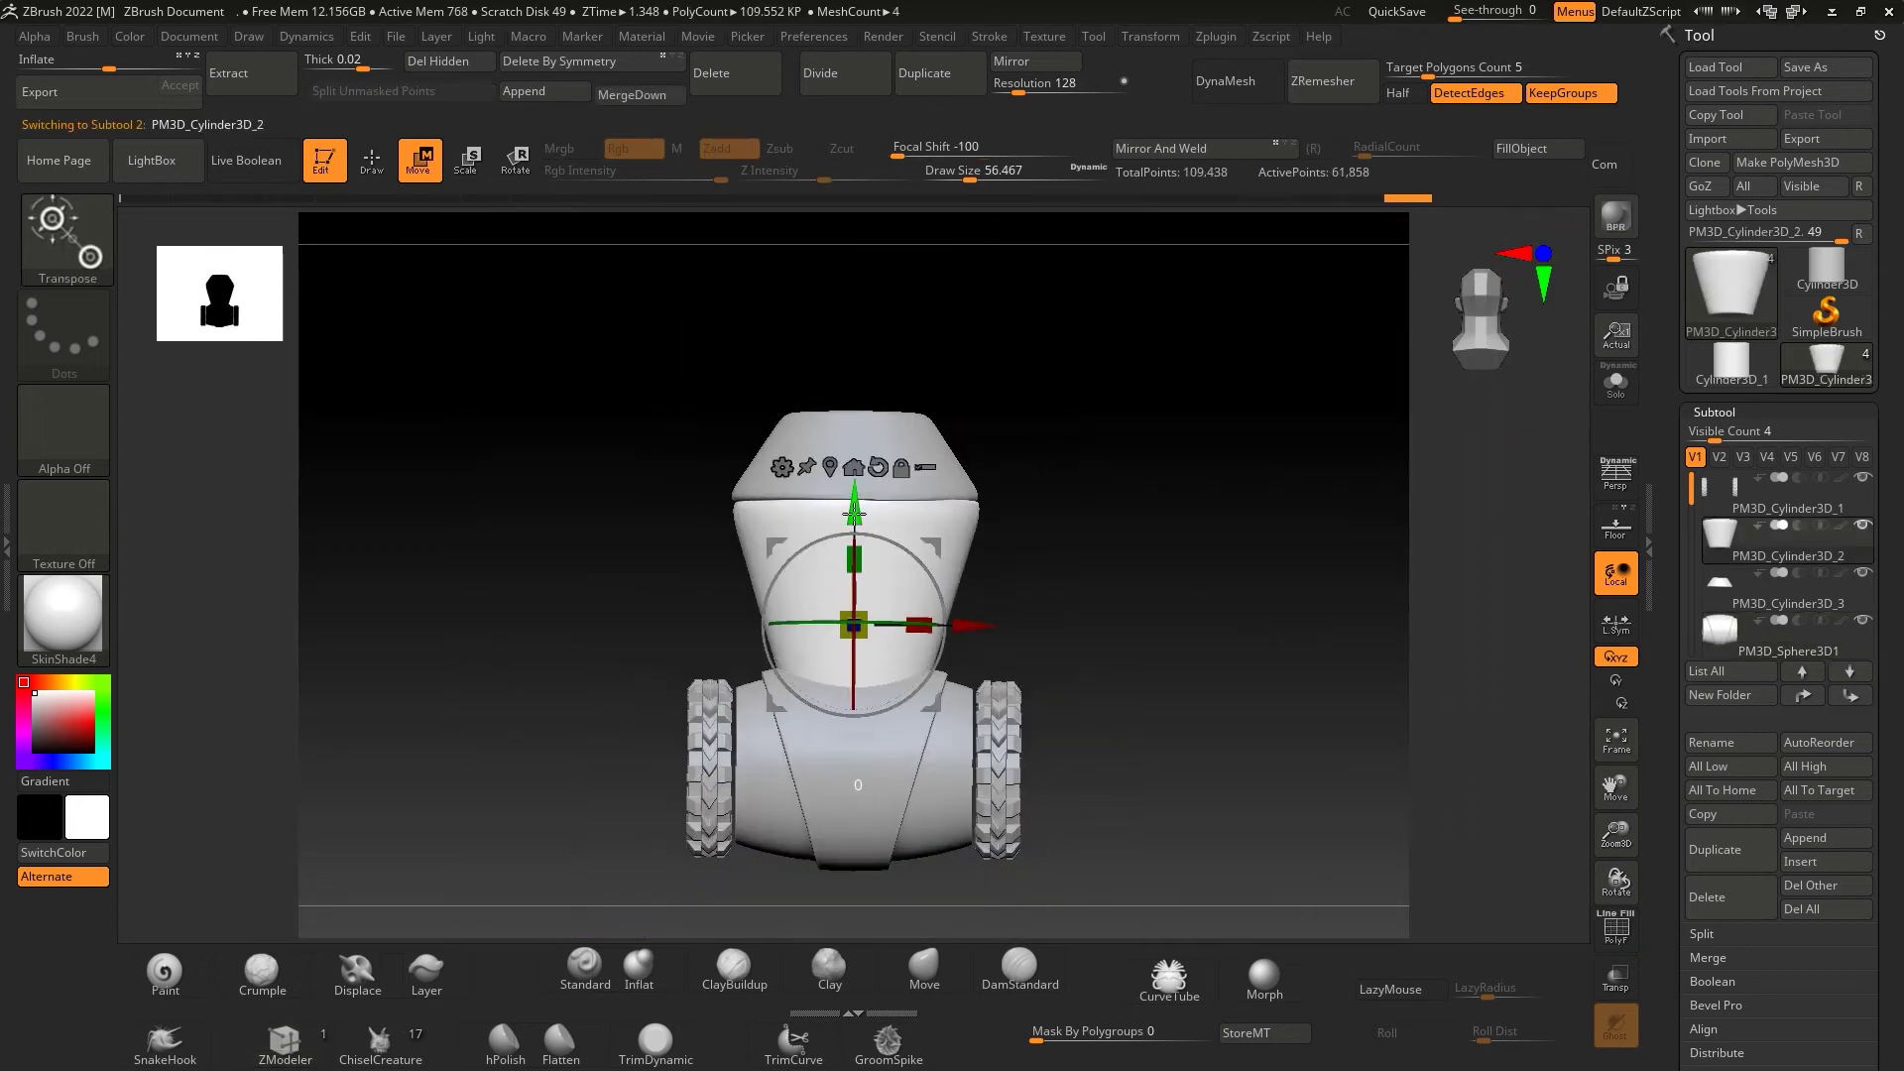
key(Down)
drag(878, 593, 880, 642)
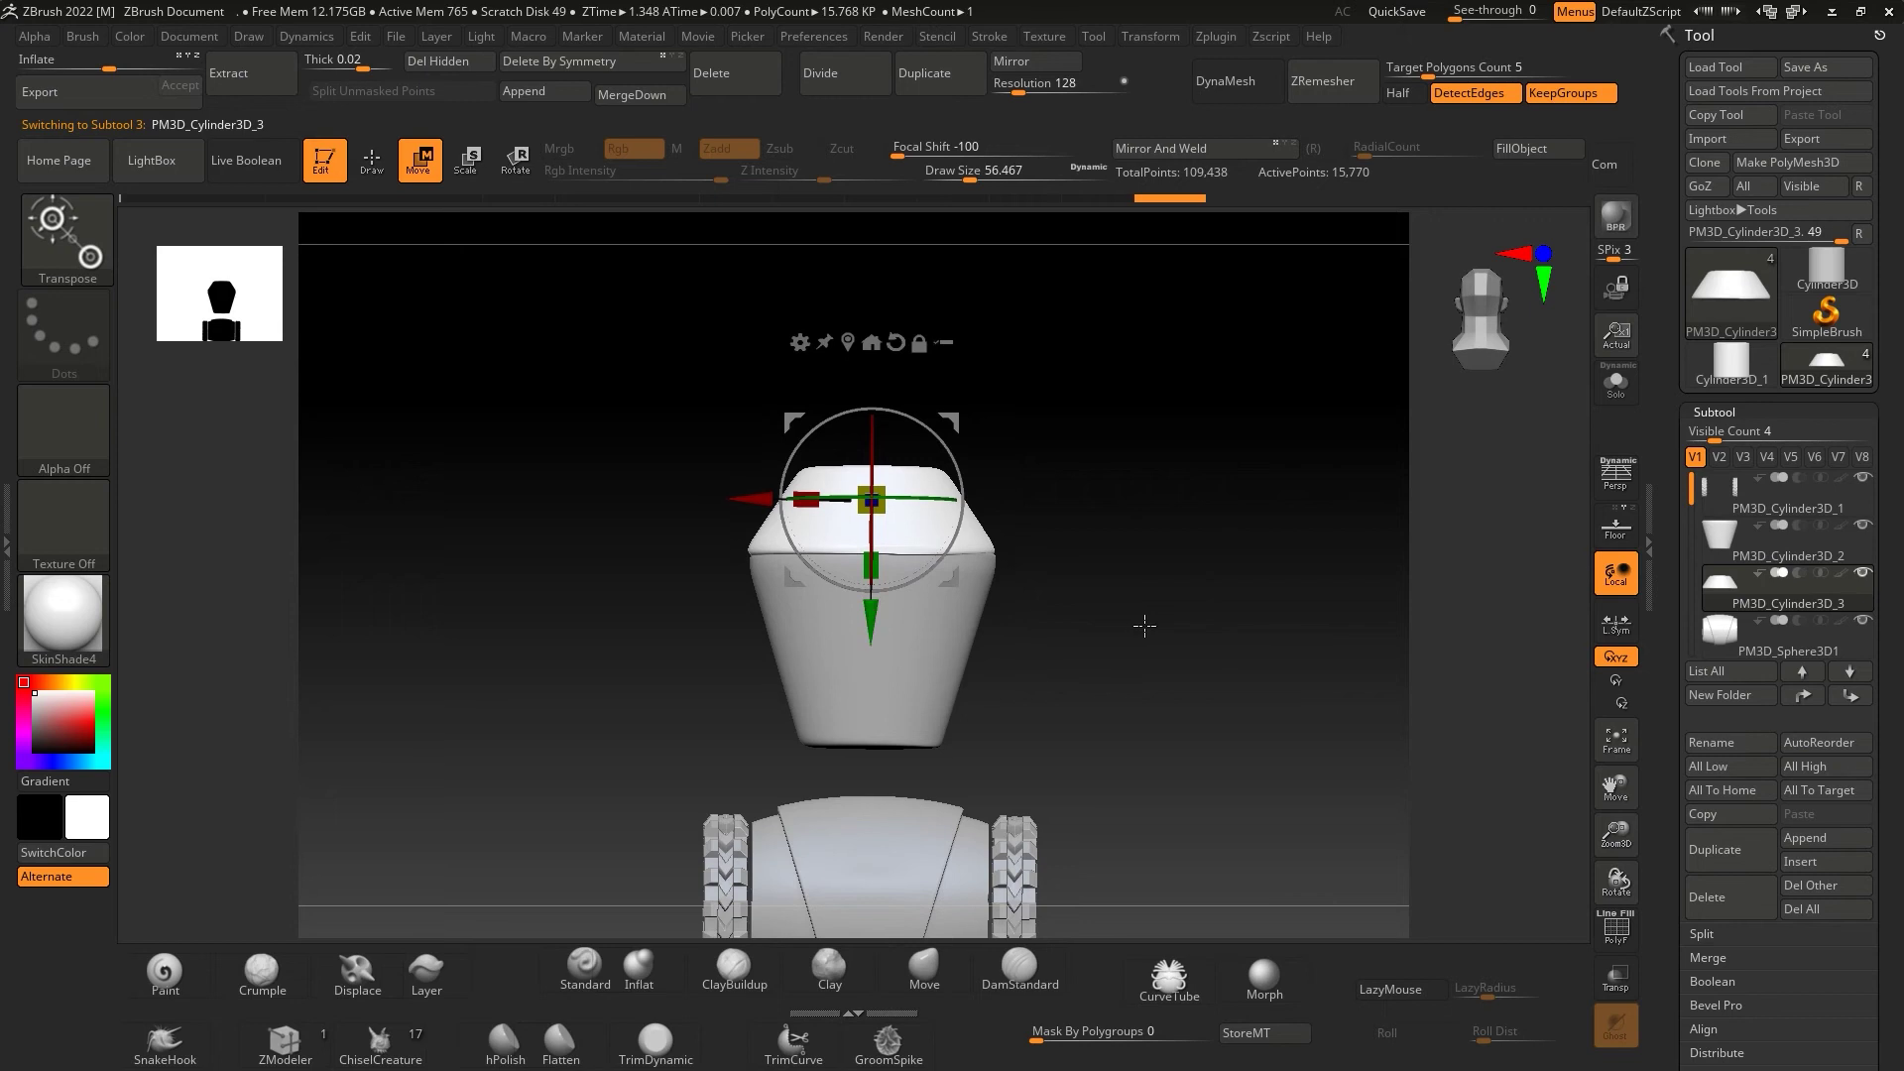
click(544, 91)
click(443, 222)
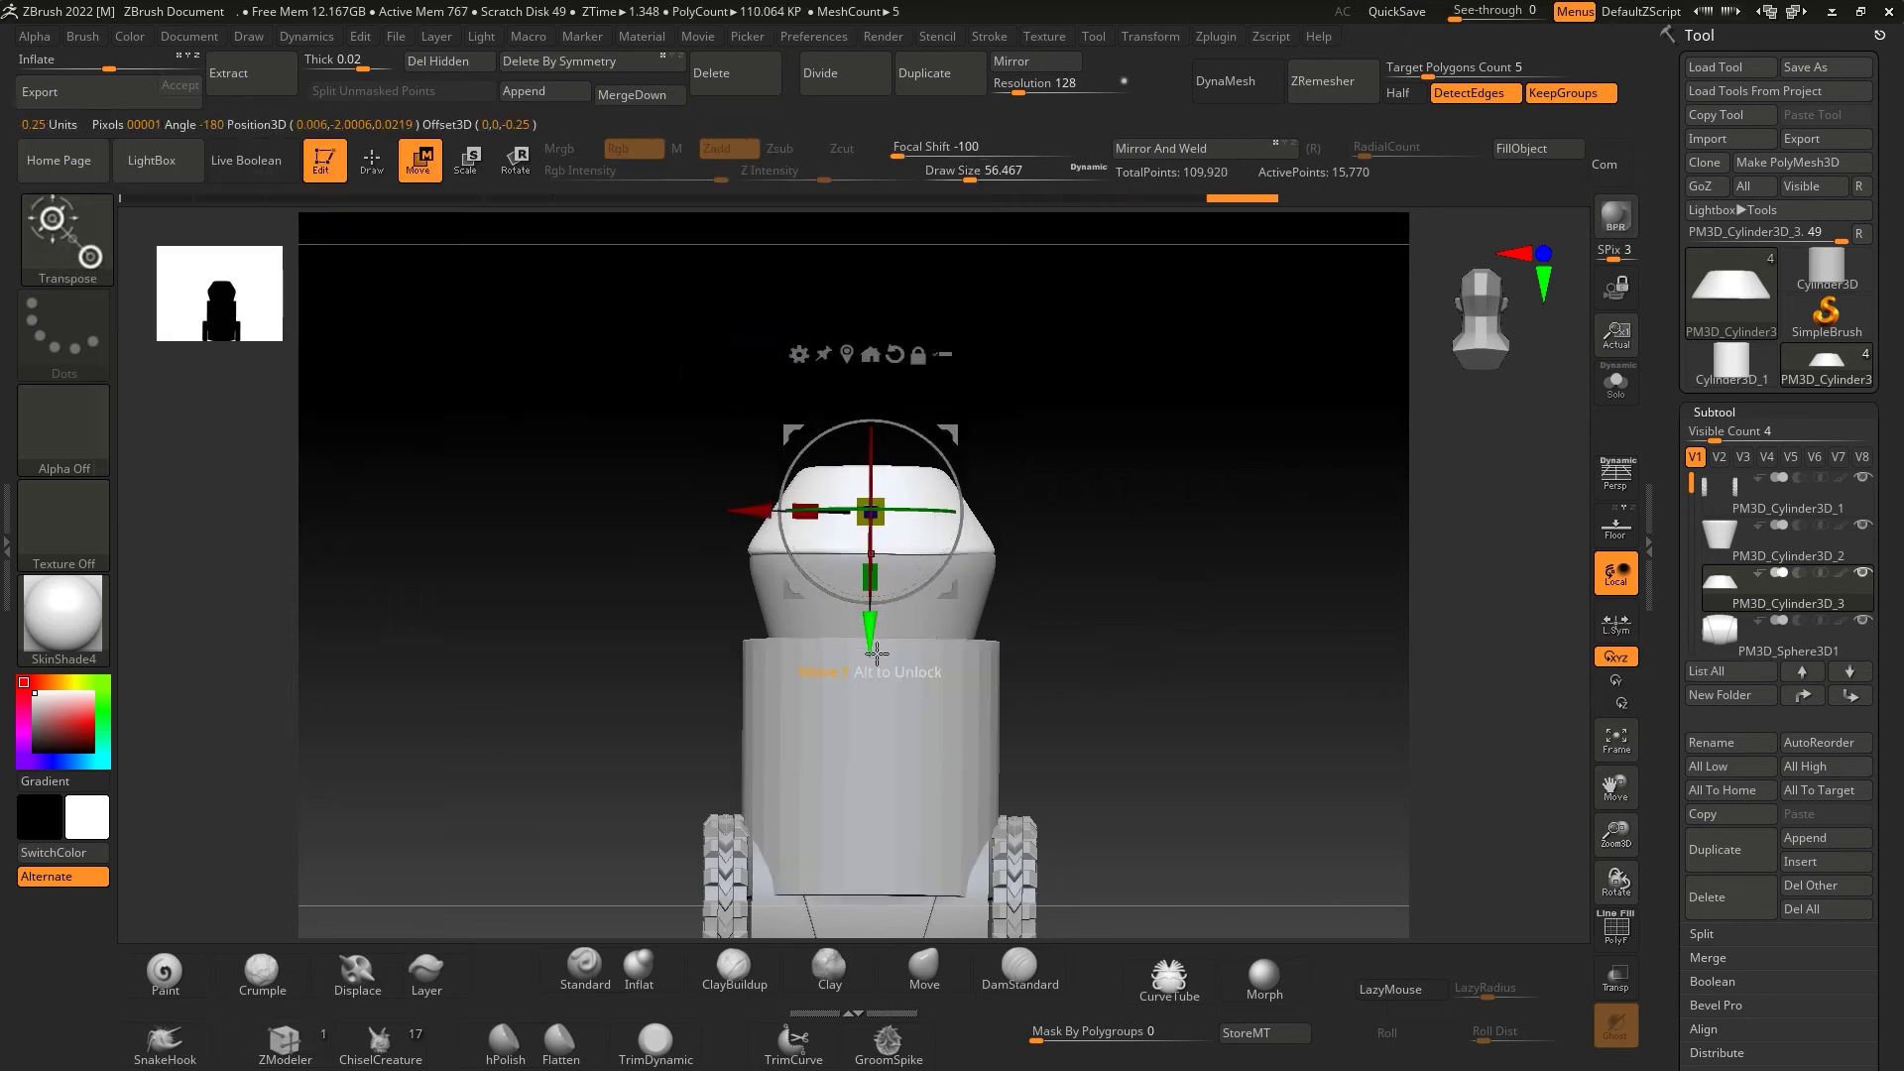
click(850, 773)
- Mask the neck's top and bottom bands, inflate the middle band, and clear the mask
key(f)
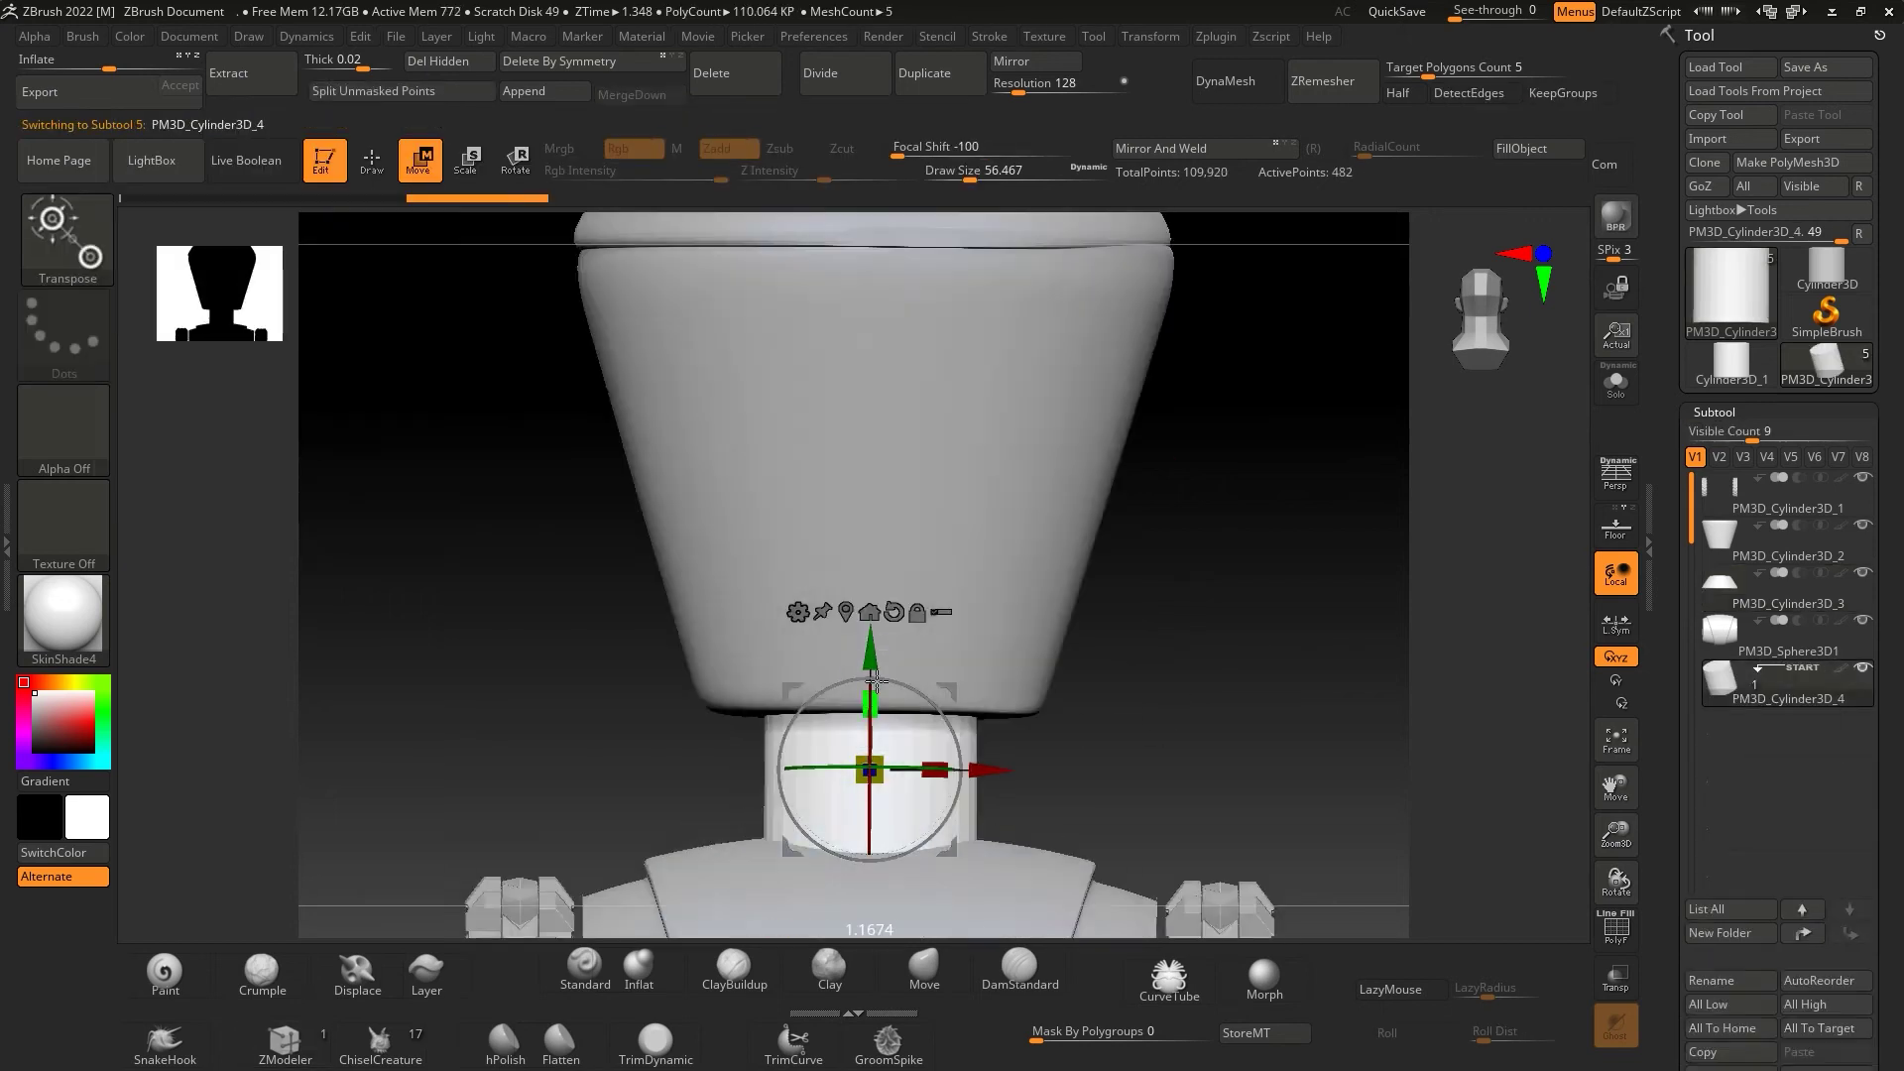
key(shift+f)
key(b)
key(z)
key(m)
key(q)
key(space)
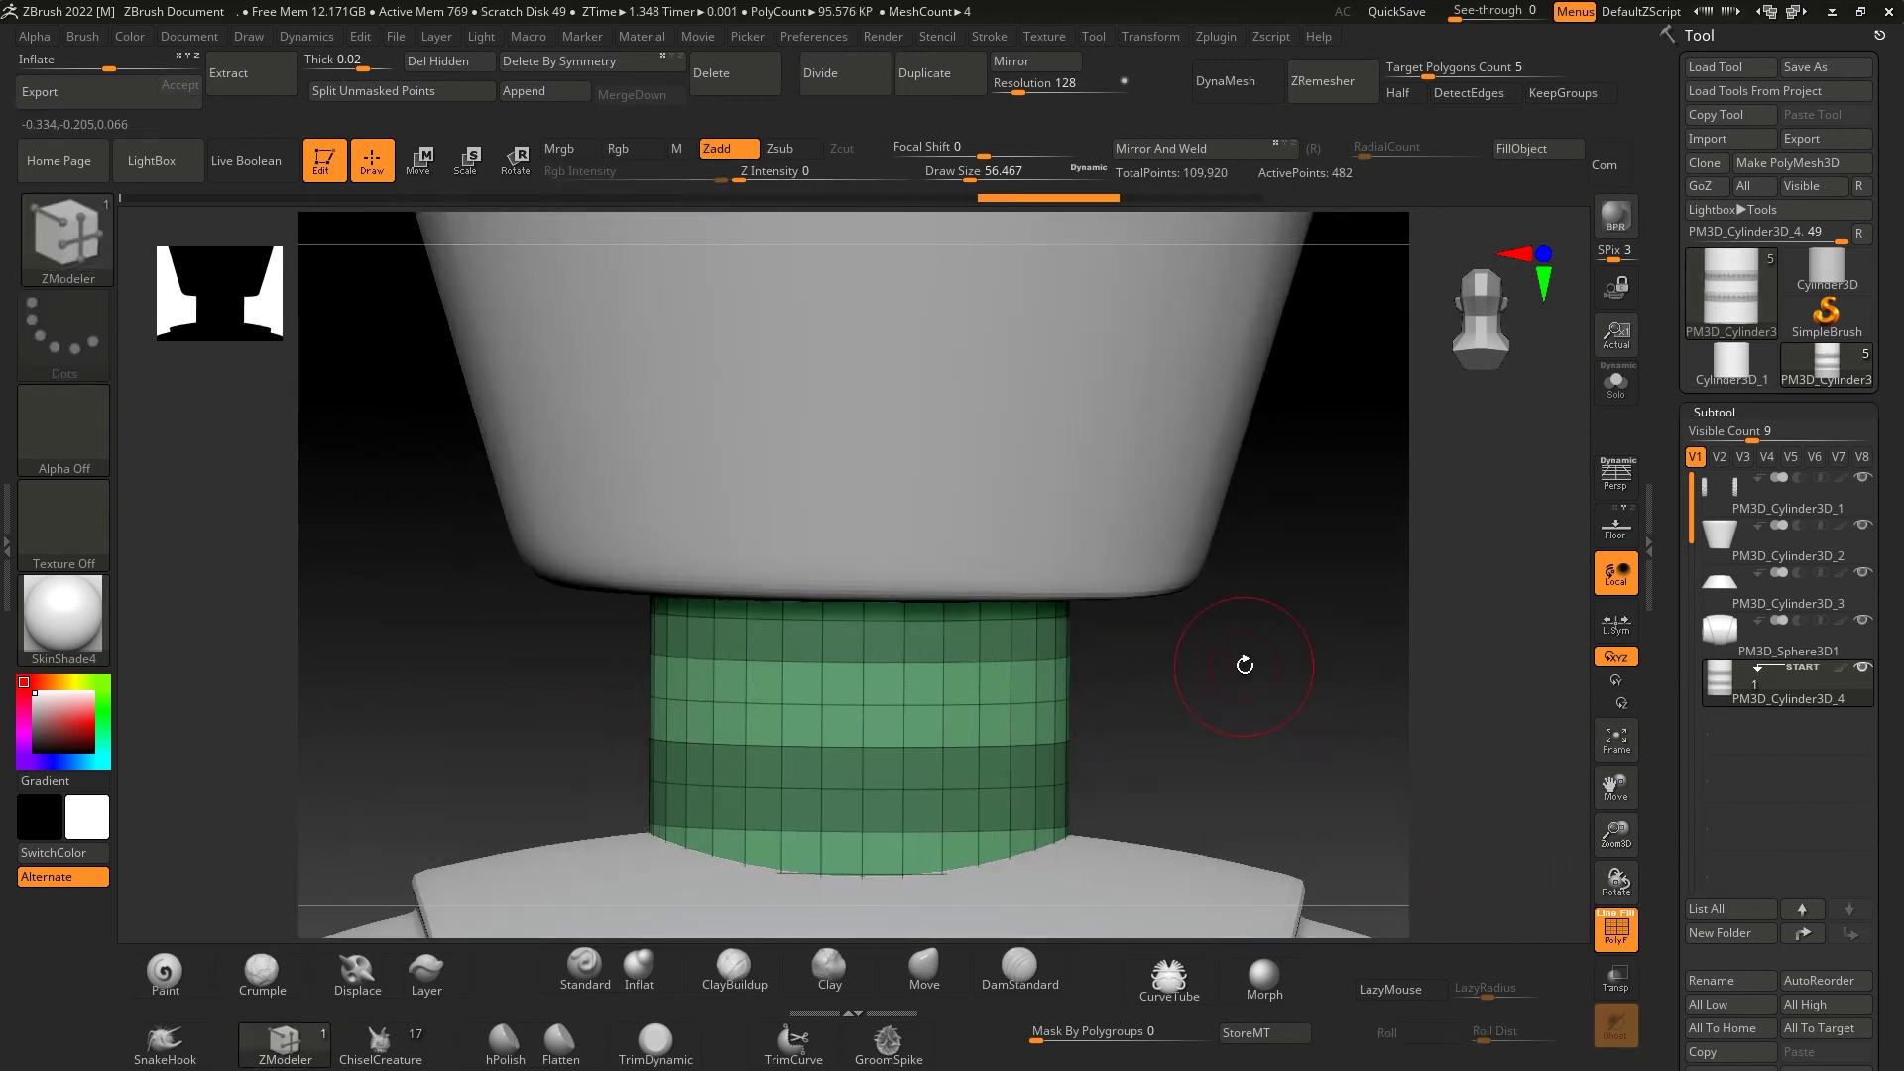
ctrl+drag(544, 617, 1115, 699)
ctrl+drag(1065, 845, 1069, 848)
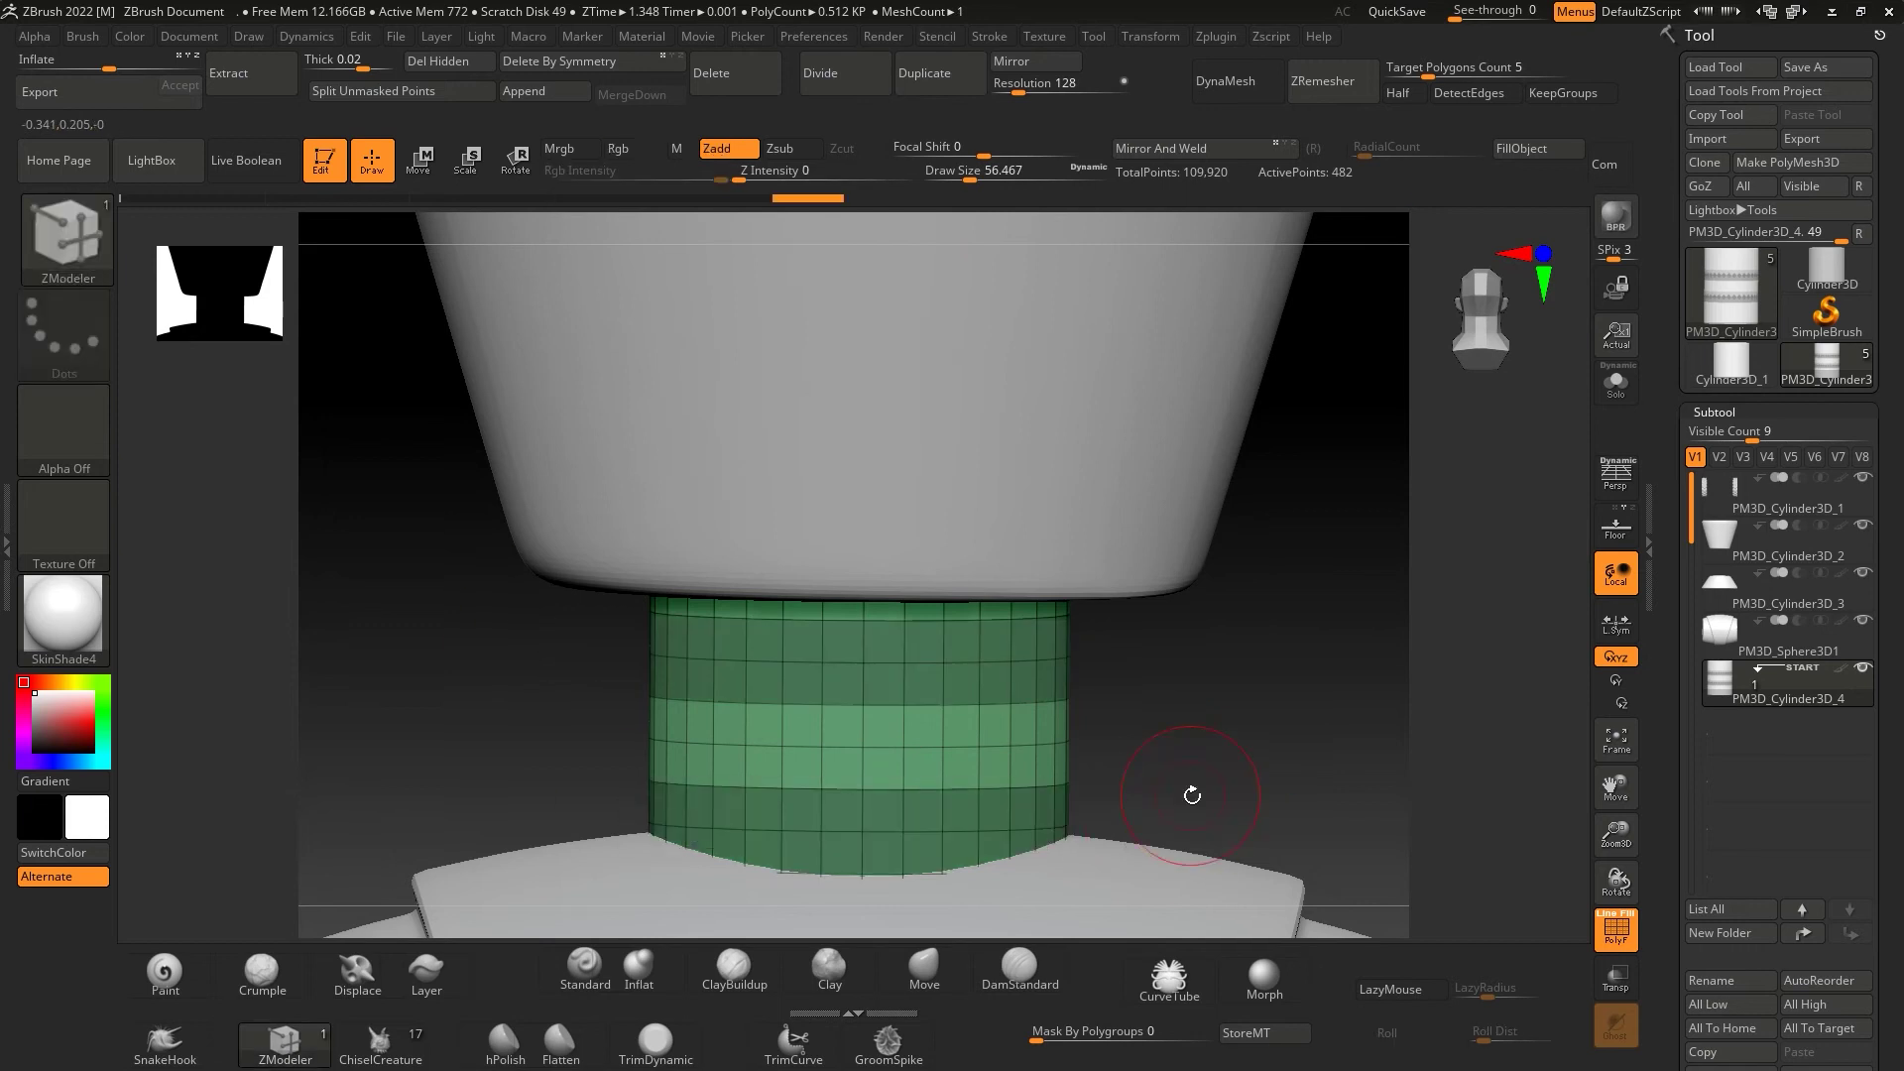
scroll(1900, 784, down, 10)
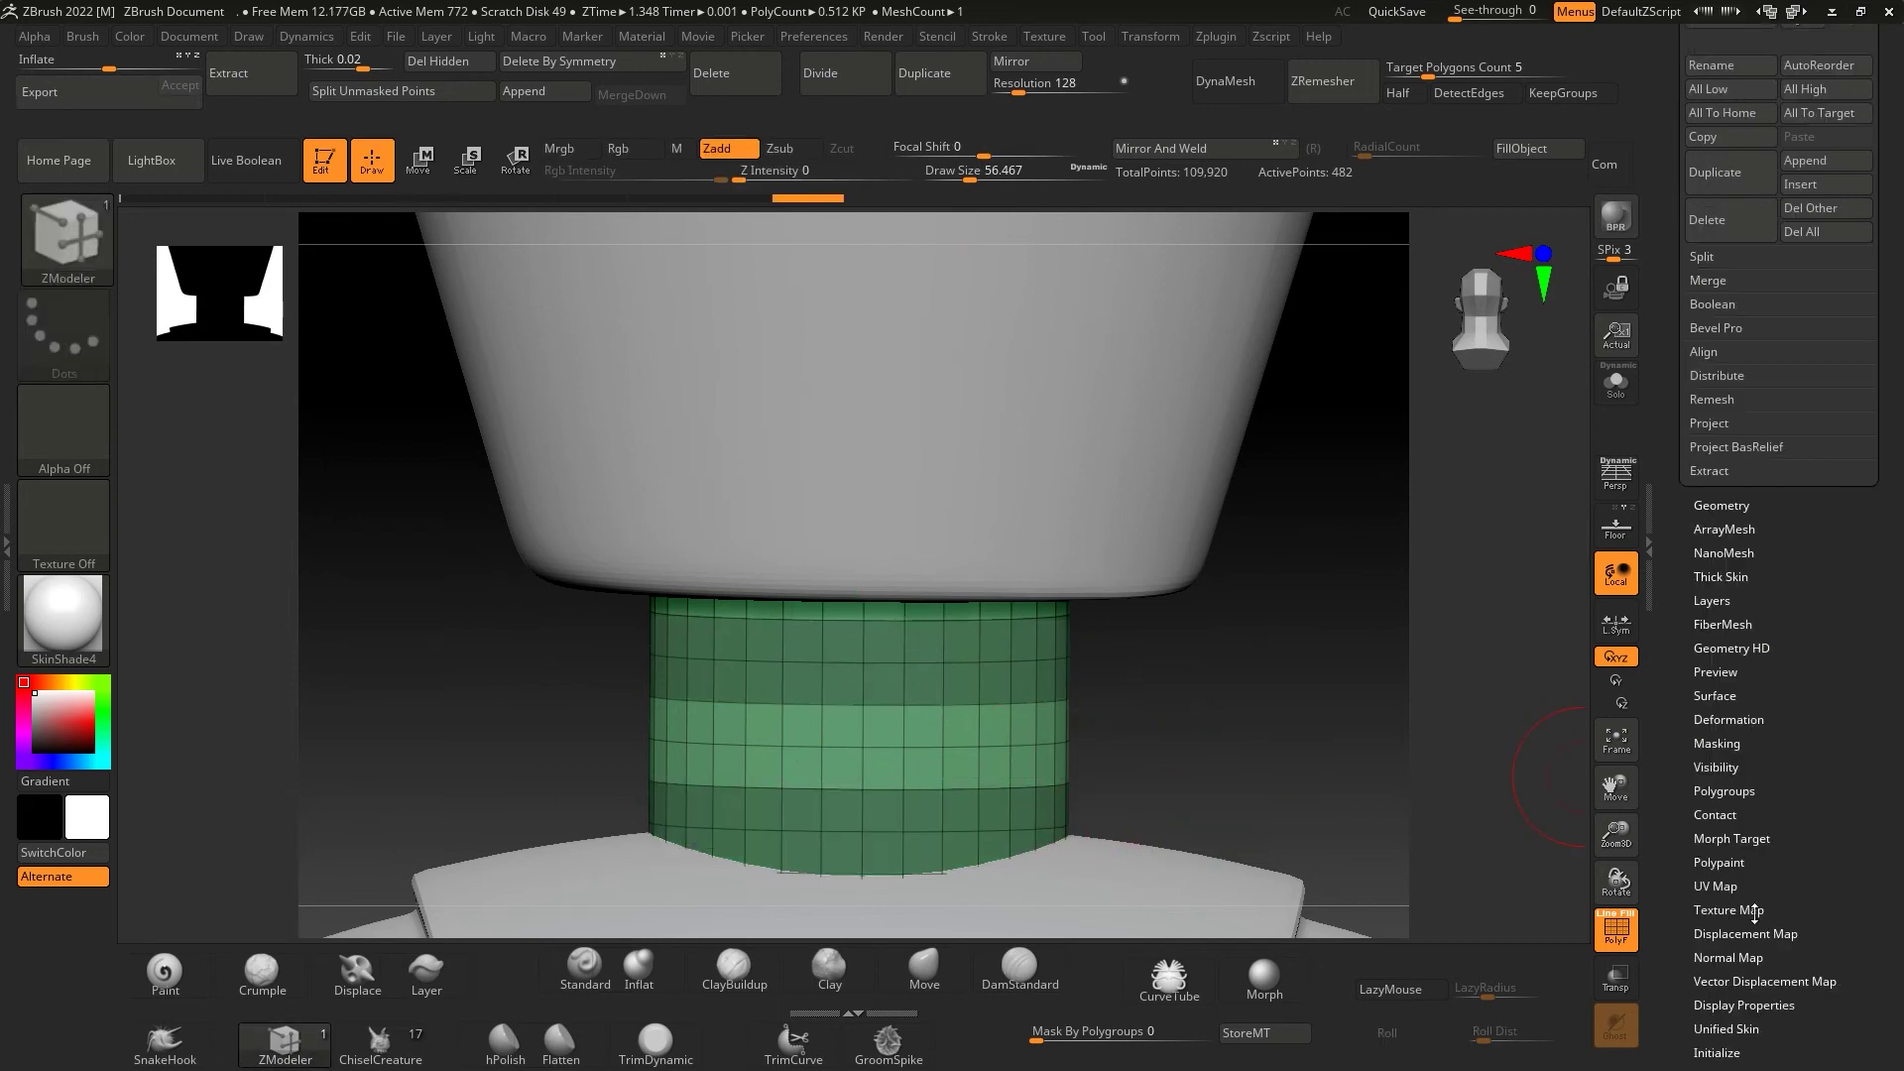
drag(109, 68, 189, 69)
key(ctrl+shift+a)
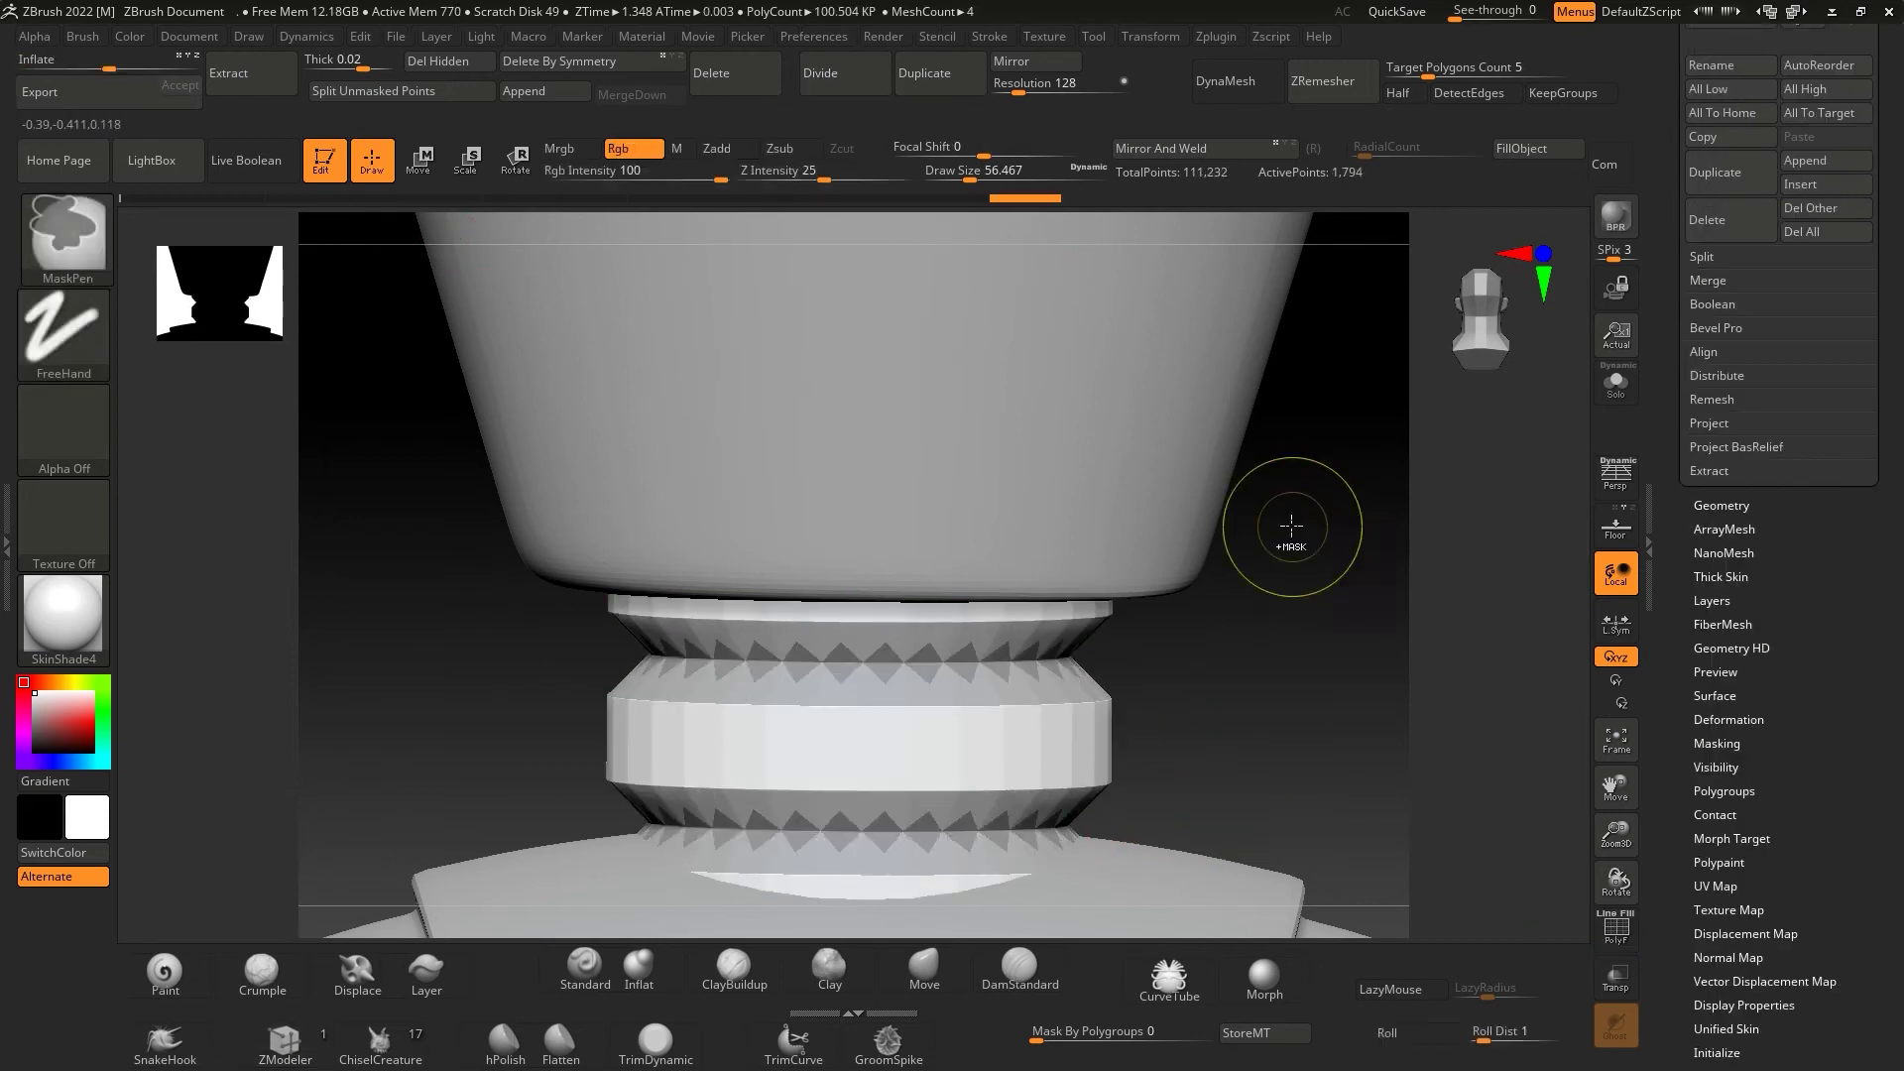
- Subdivide the neck, then add a new sphere part and raise it to the head position
key(d)
key(f)
key(w)
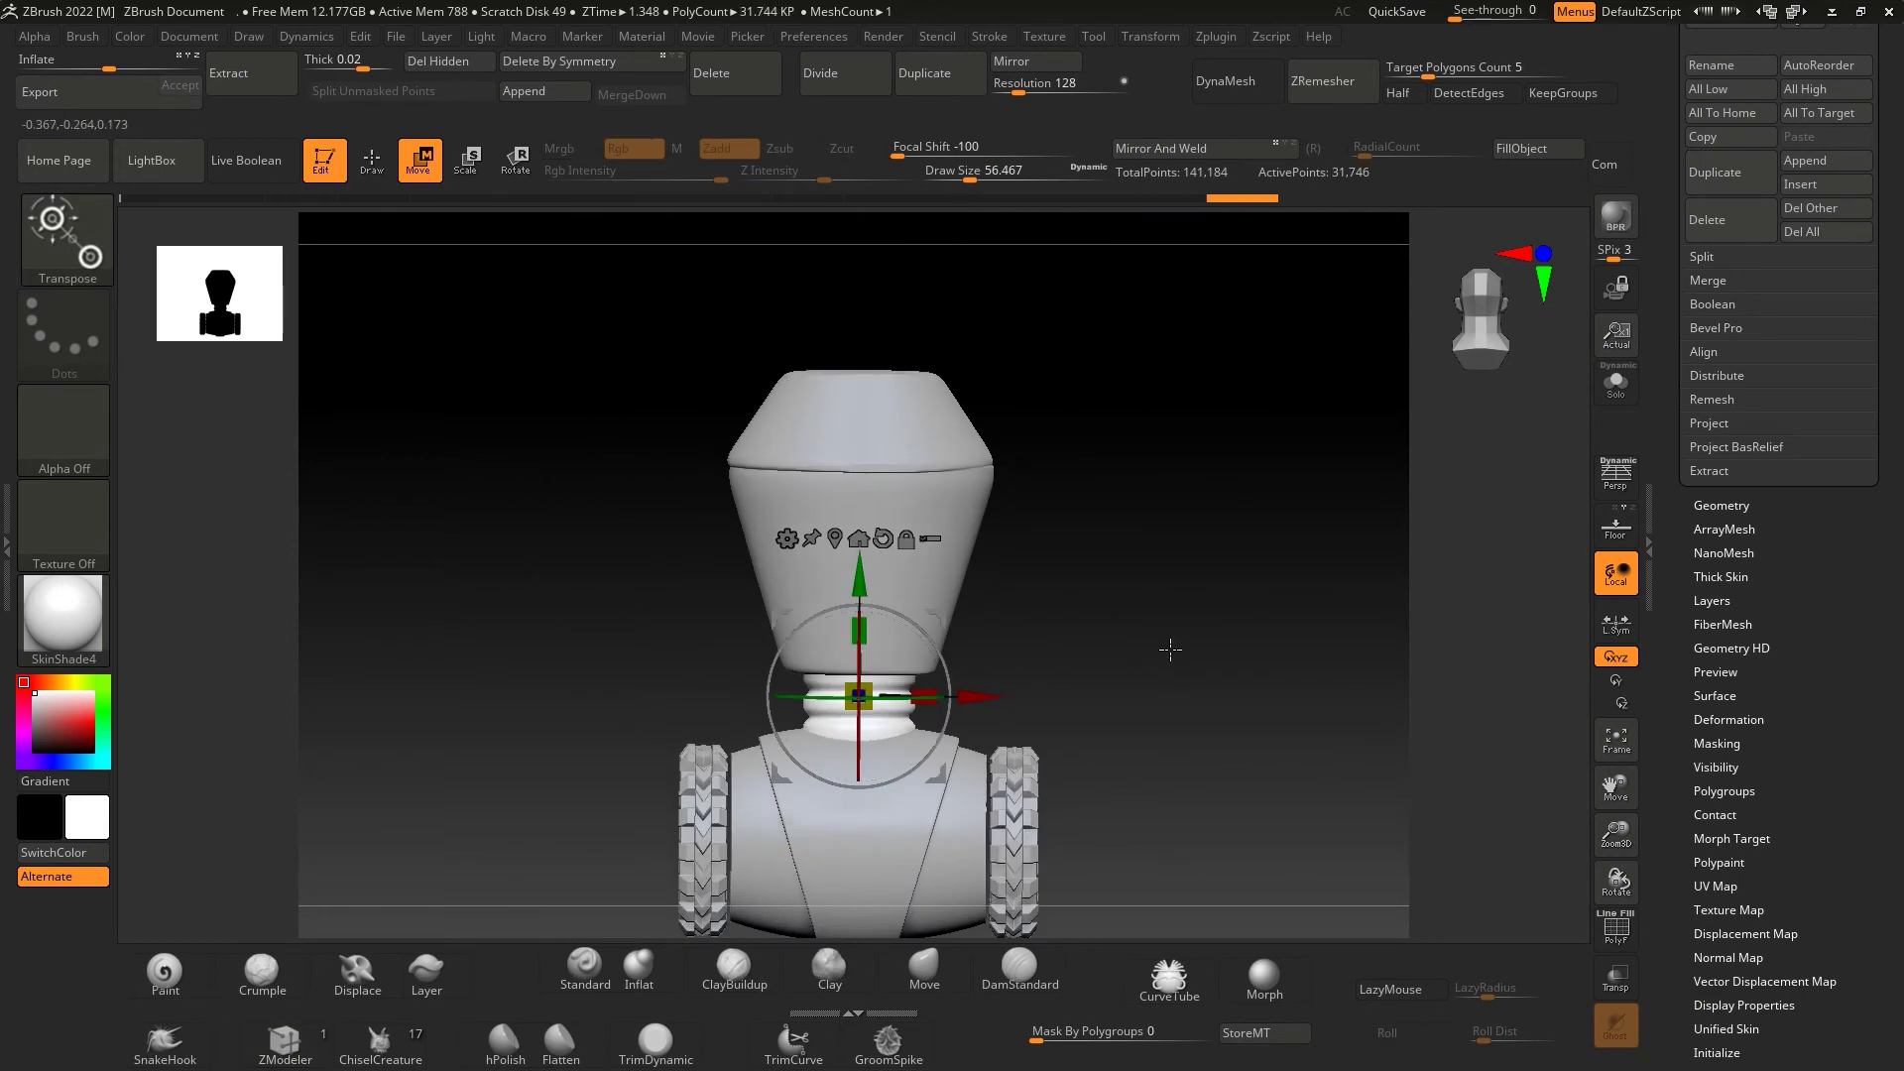
scroll(1775, 496, up, 5)
click(524, 90)
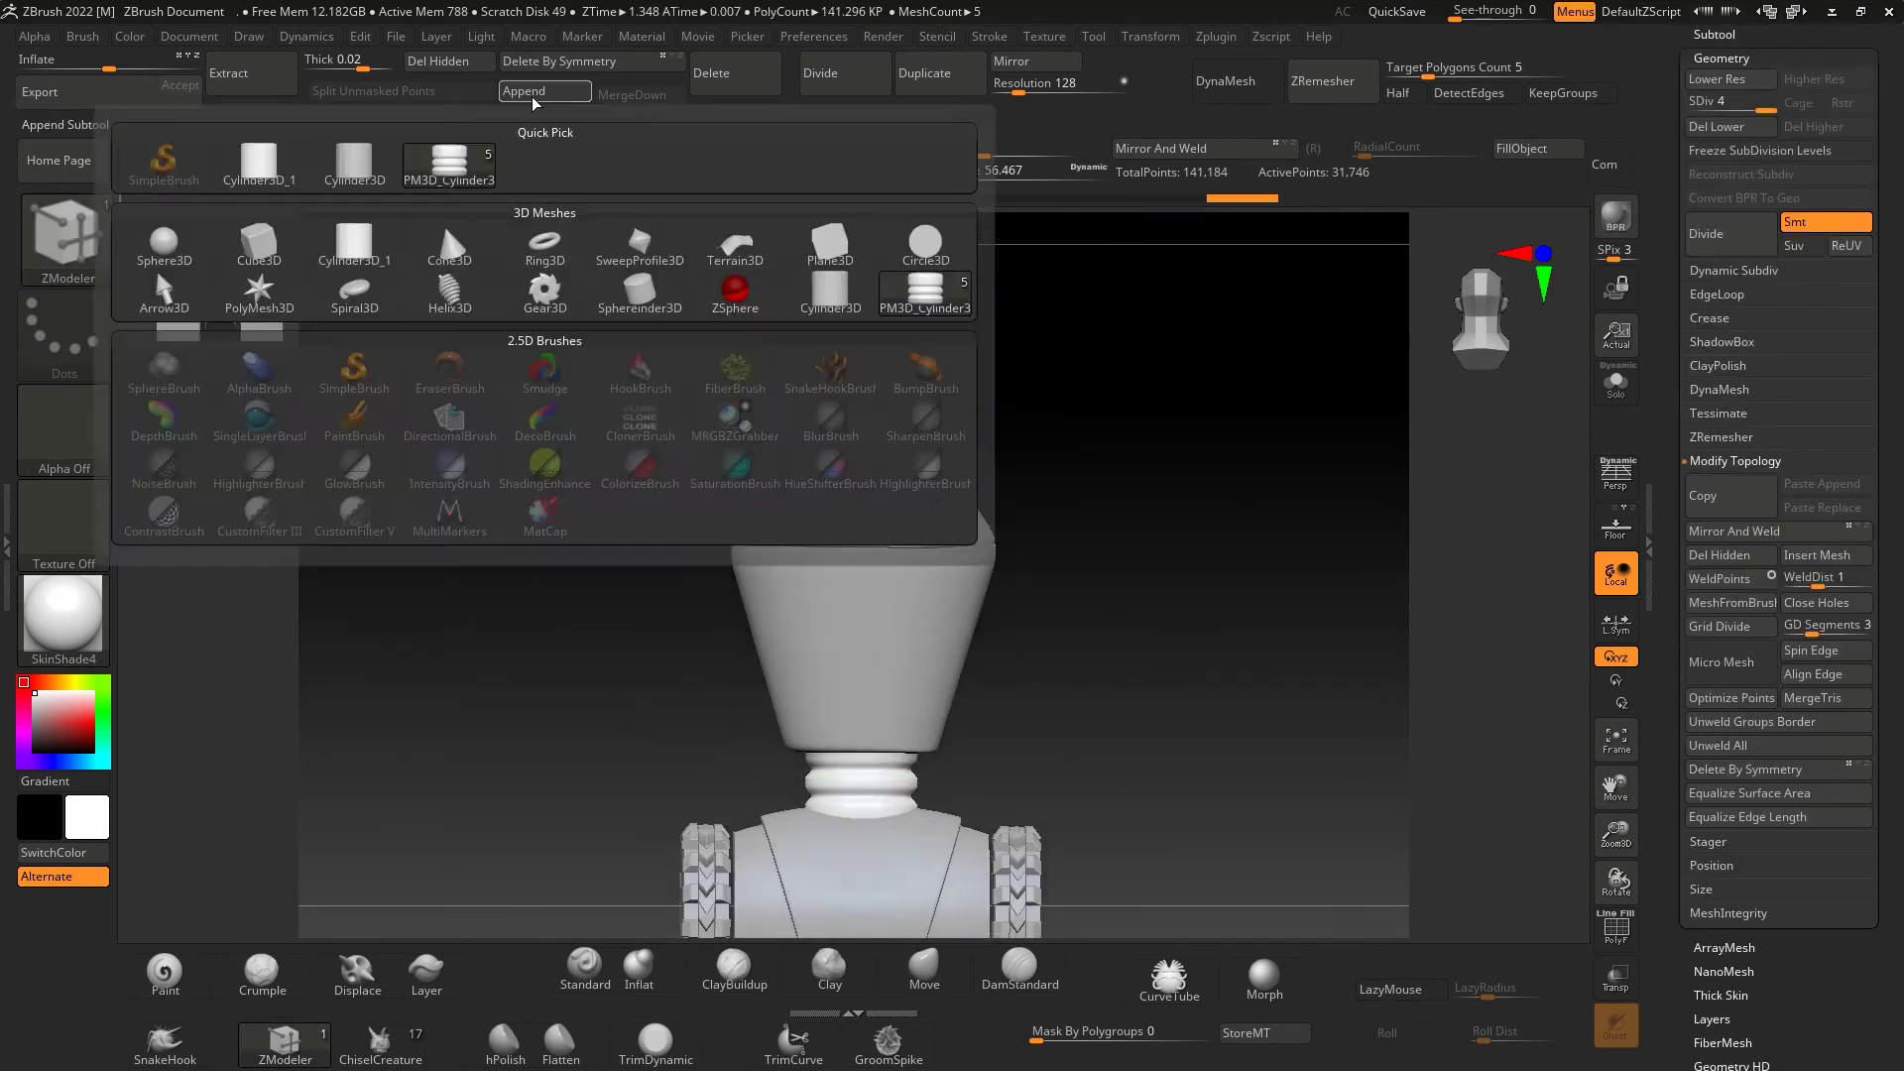
click(442, 222)
click(1775, 394)
key(w)
mouse_move(887, 662)
mouse_down()
mouse_move(888, 216)
mouse_move(865, 277)
mouse_up()
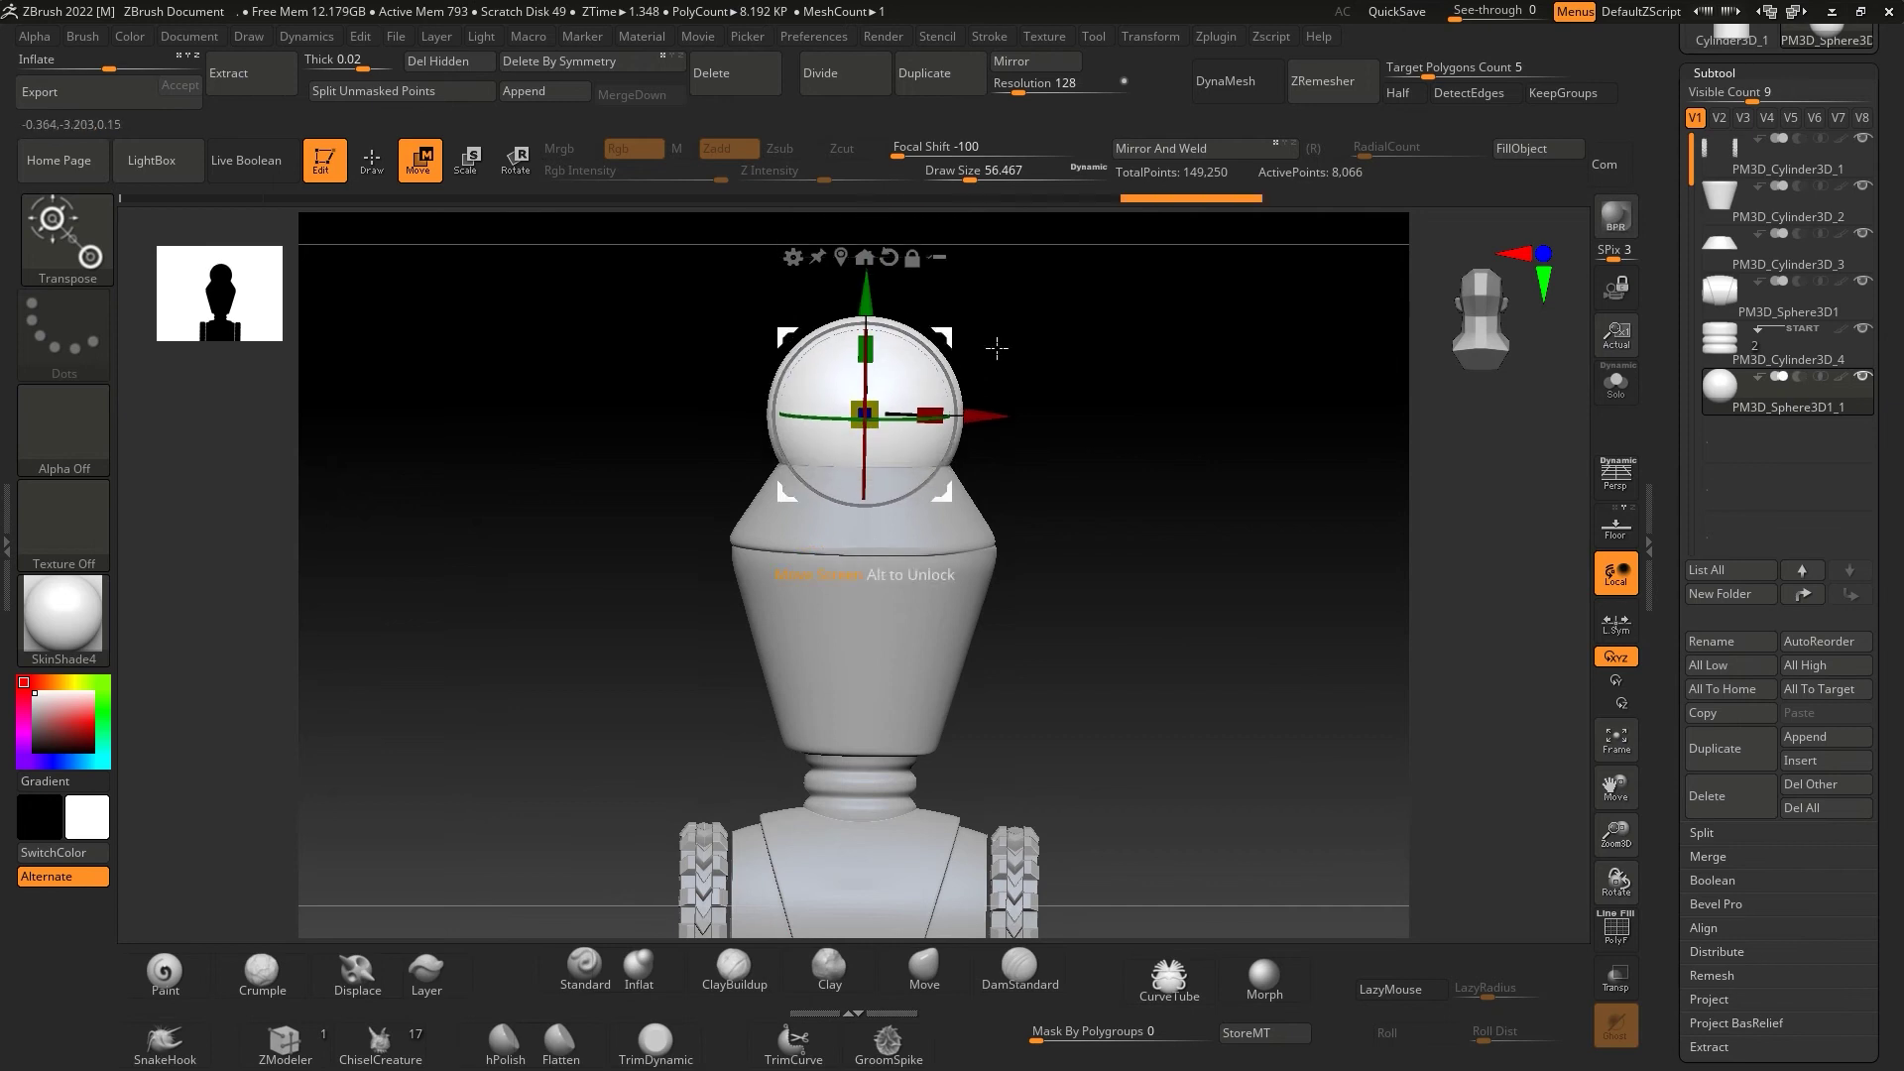
- Show the head sphere's wireframe and try a SliceCurve cut across its top, undoing the misplaced slice
key(q)
key(f)
key(shift+f)
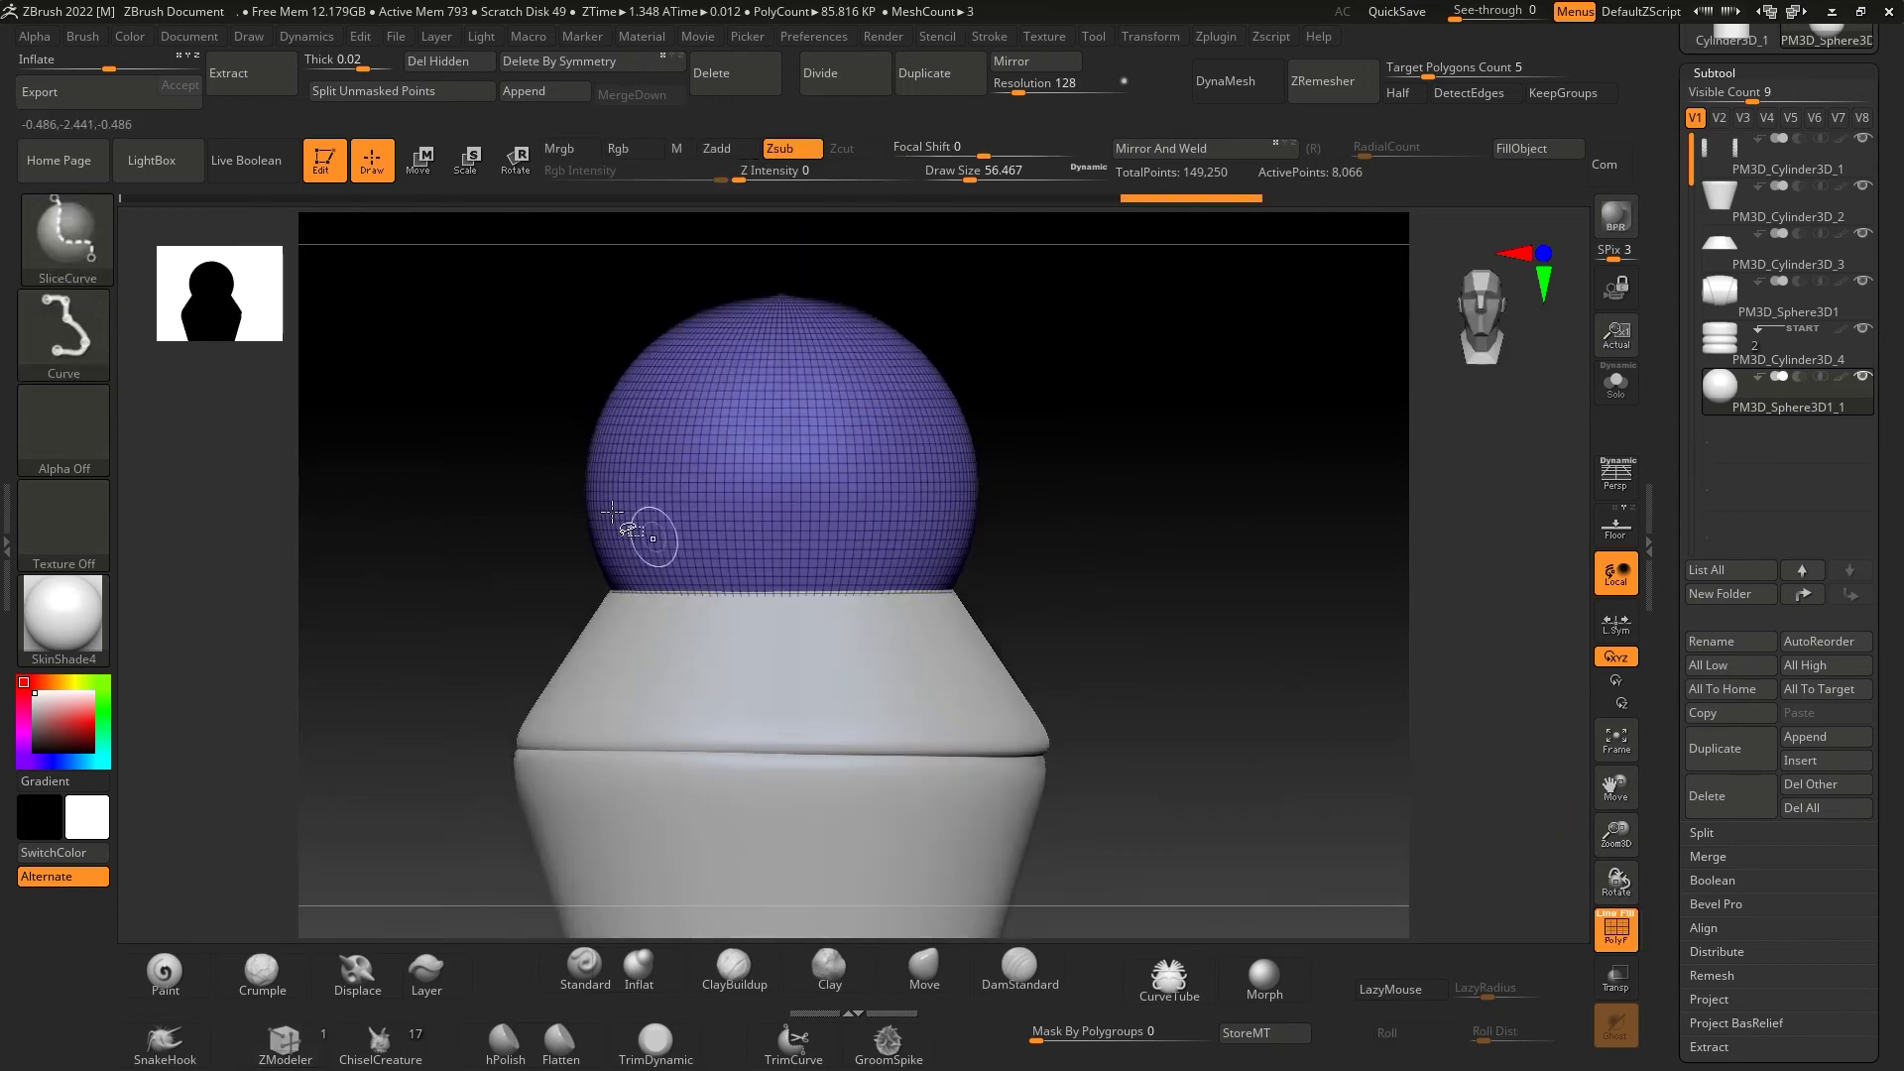
ctrl+shift+drag(772, 368, 784, 365)
key(b)
key(z)
key(m)
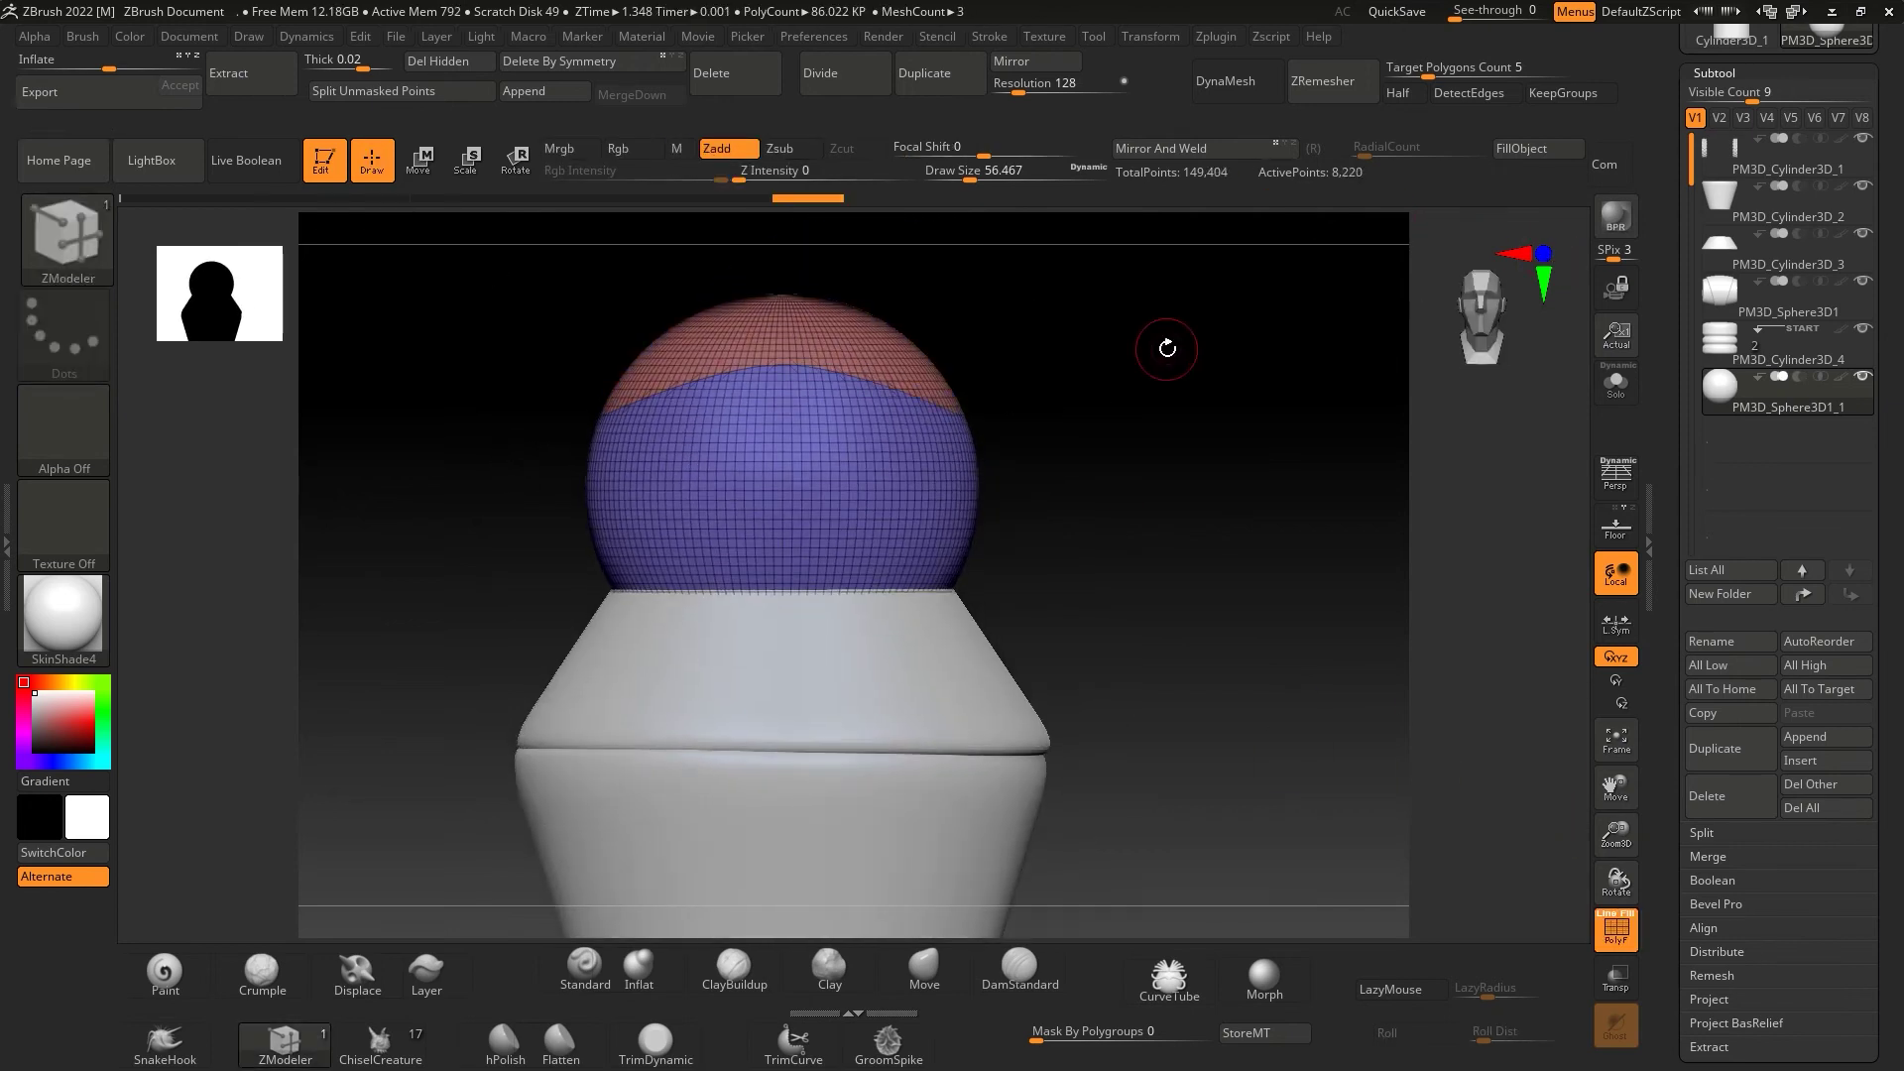
key(ctrl+z)
- Slice the head sphere into a pink top cap and a middle visor band group
ctrl+shift+drag(552, 403, 760, 346)
ctrl+shift+drag(1022, 405, 1027, 405)
key(b)
key(z)
key(m)
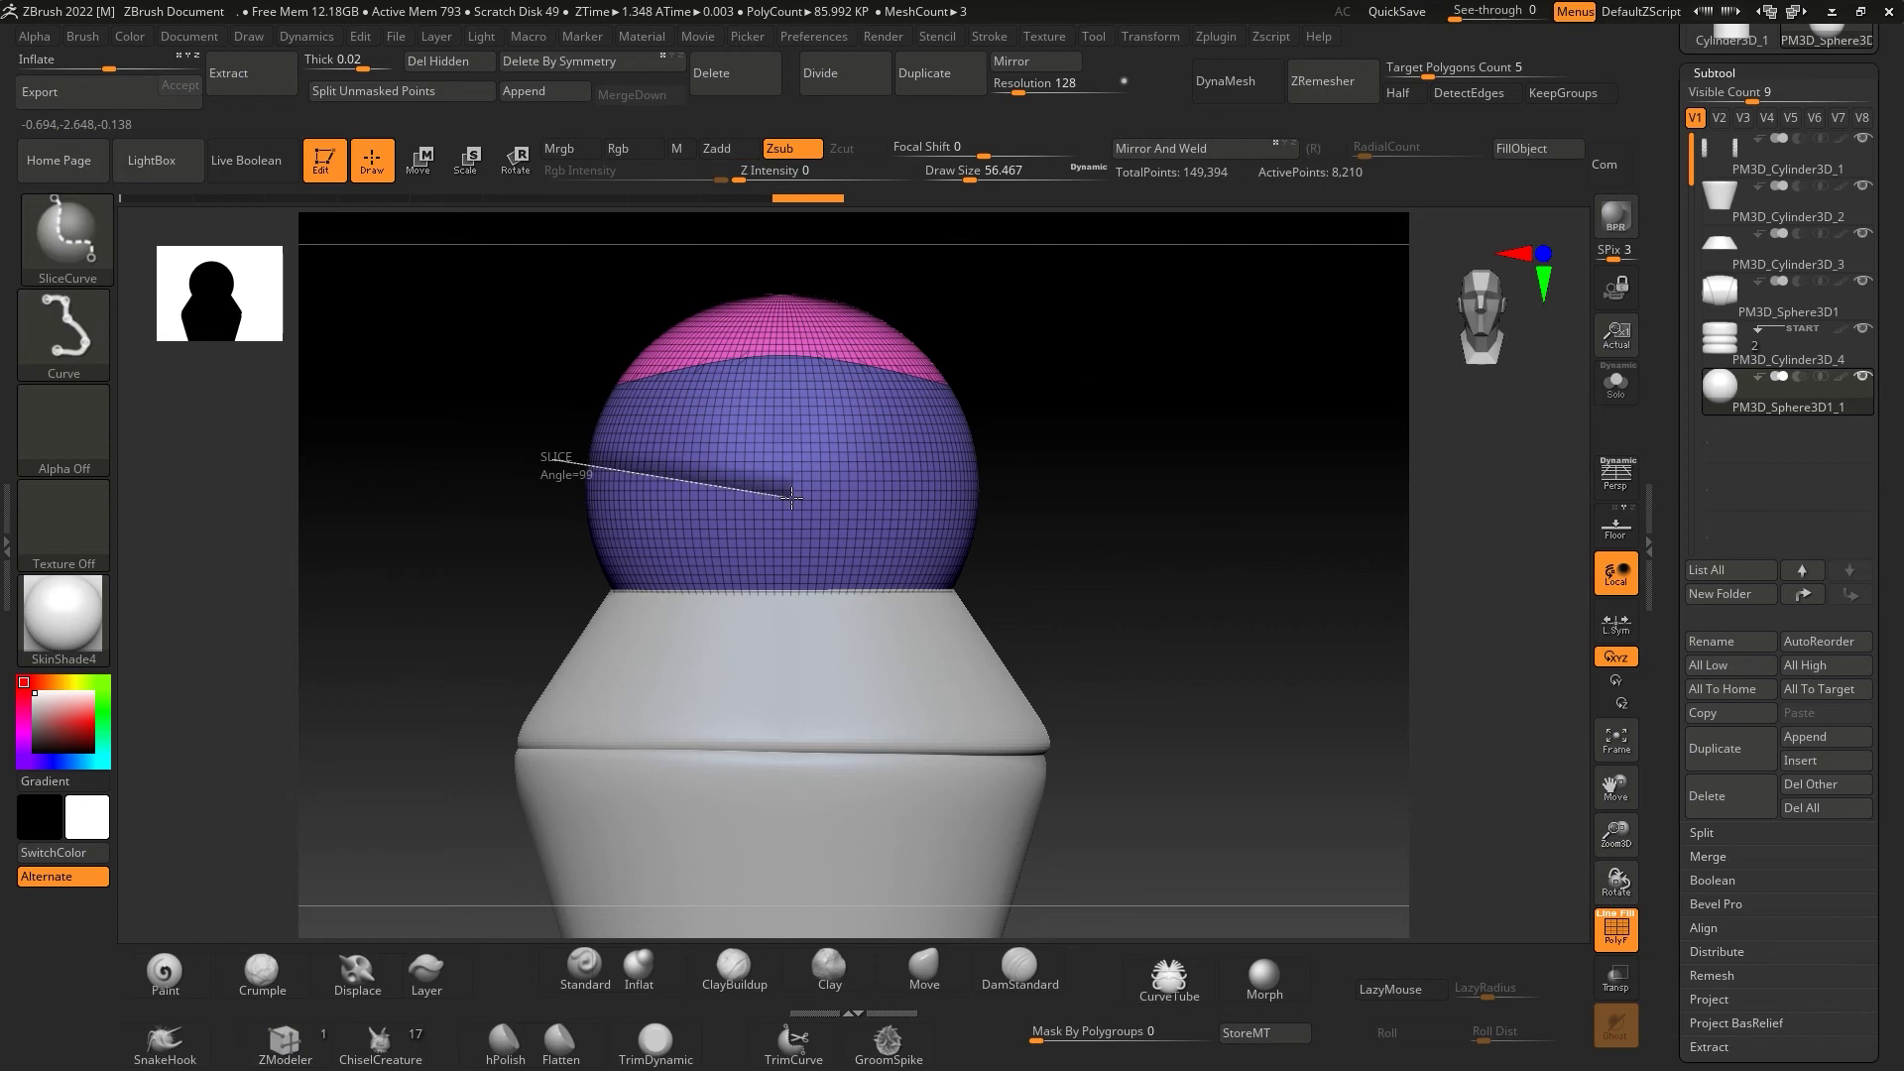
ctrl+shift+drag(1123, 462, 1126, 462)
key(b)
key(z)
key(m)
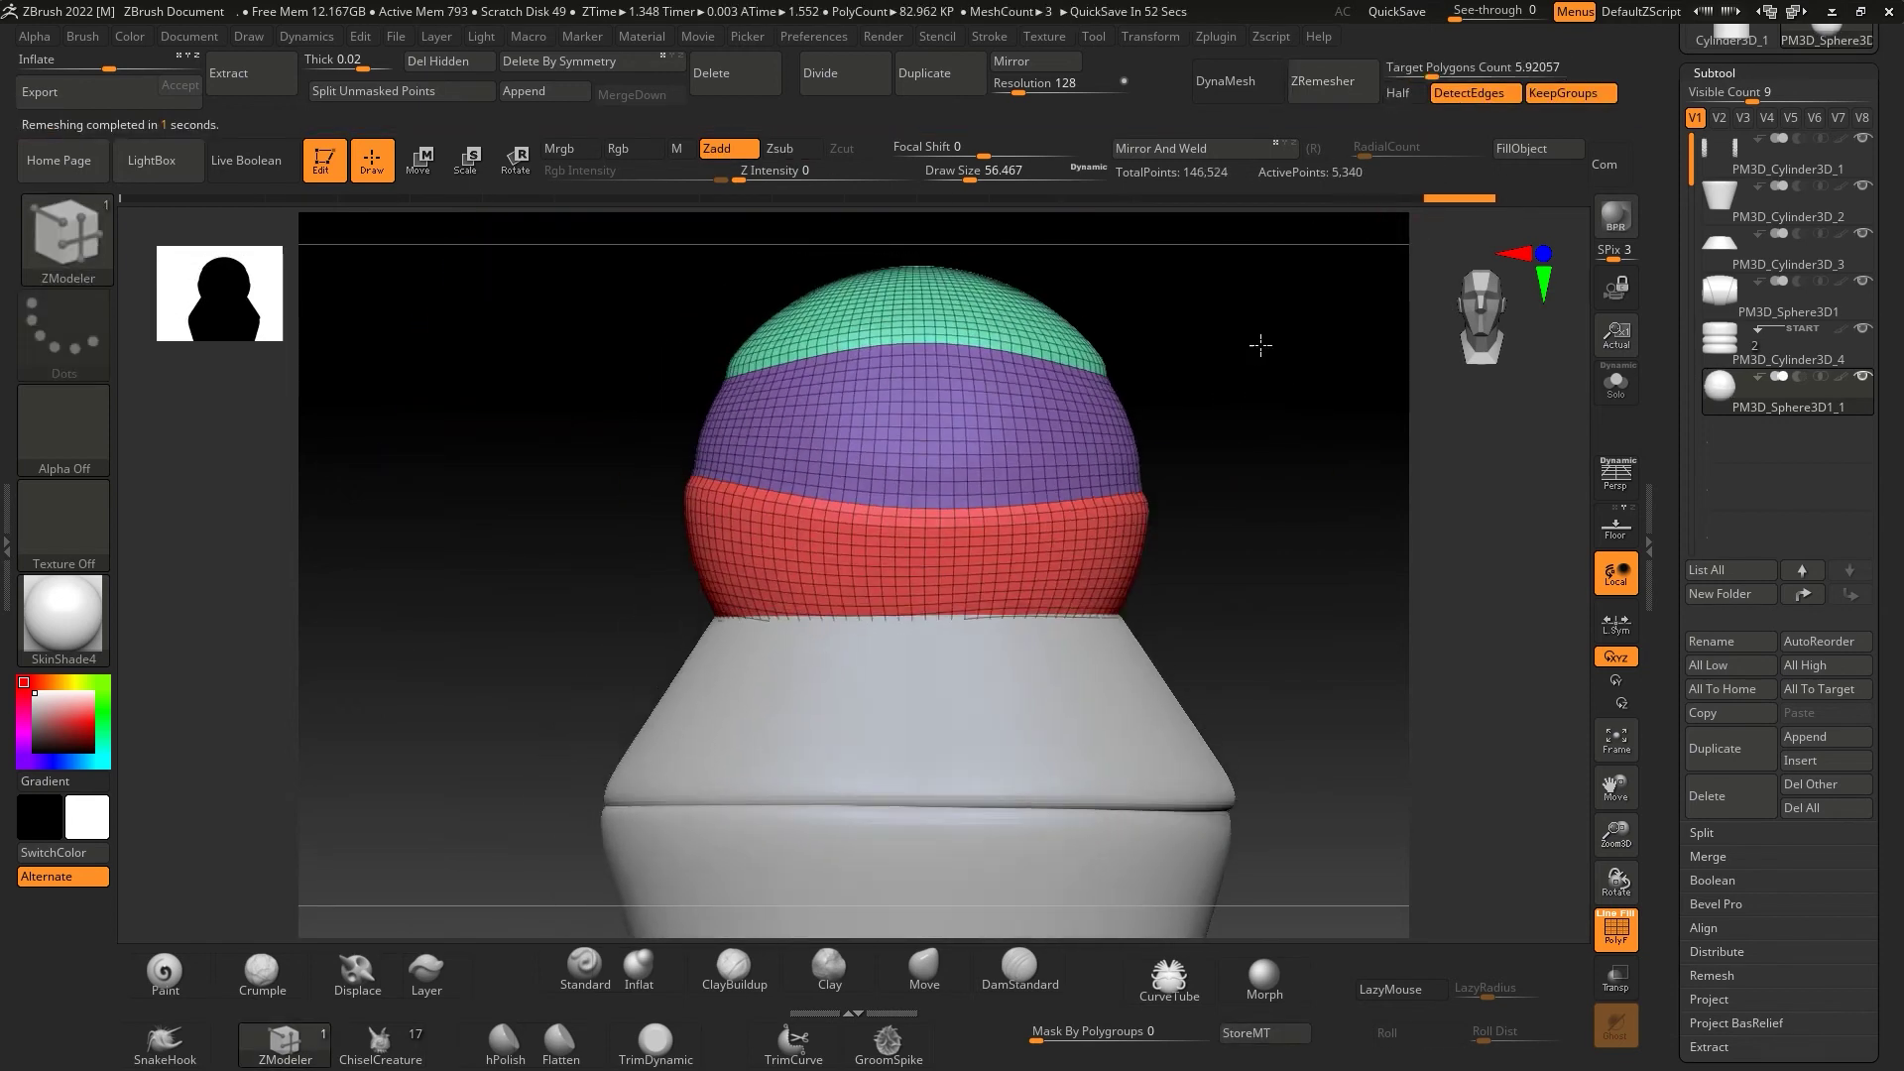
- Subdivide the head mesh for a smoother surface and review the robot with wireframe off
scroll(1330, 374, up, 2)
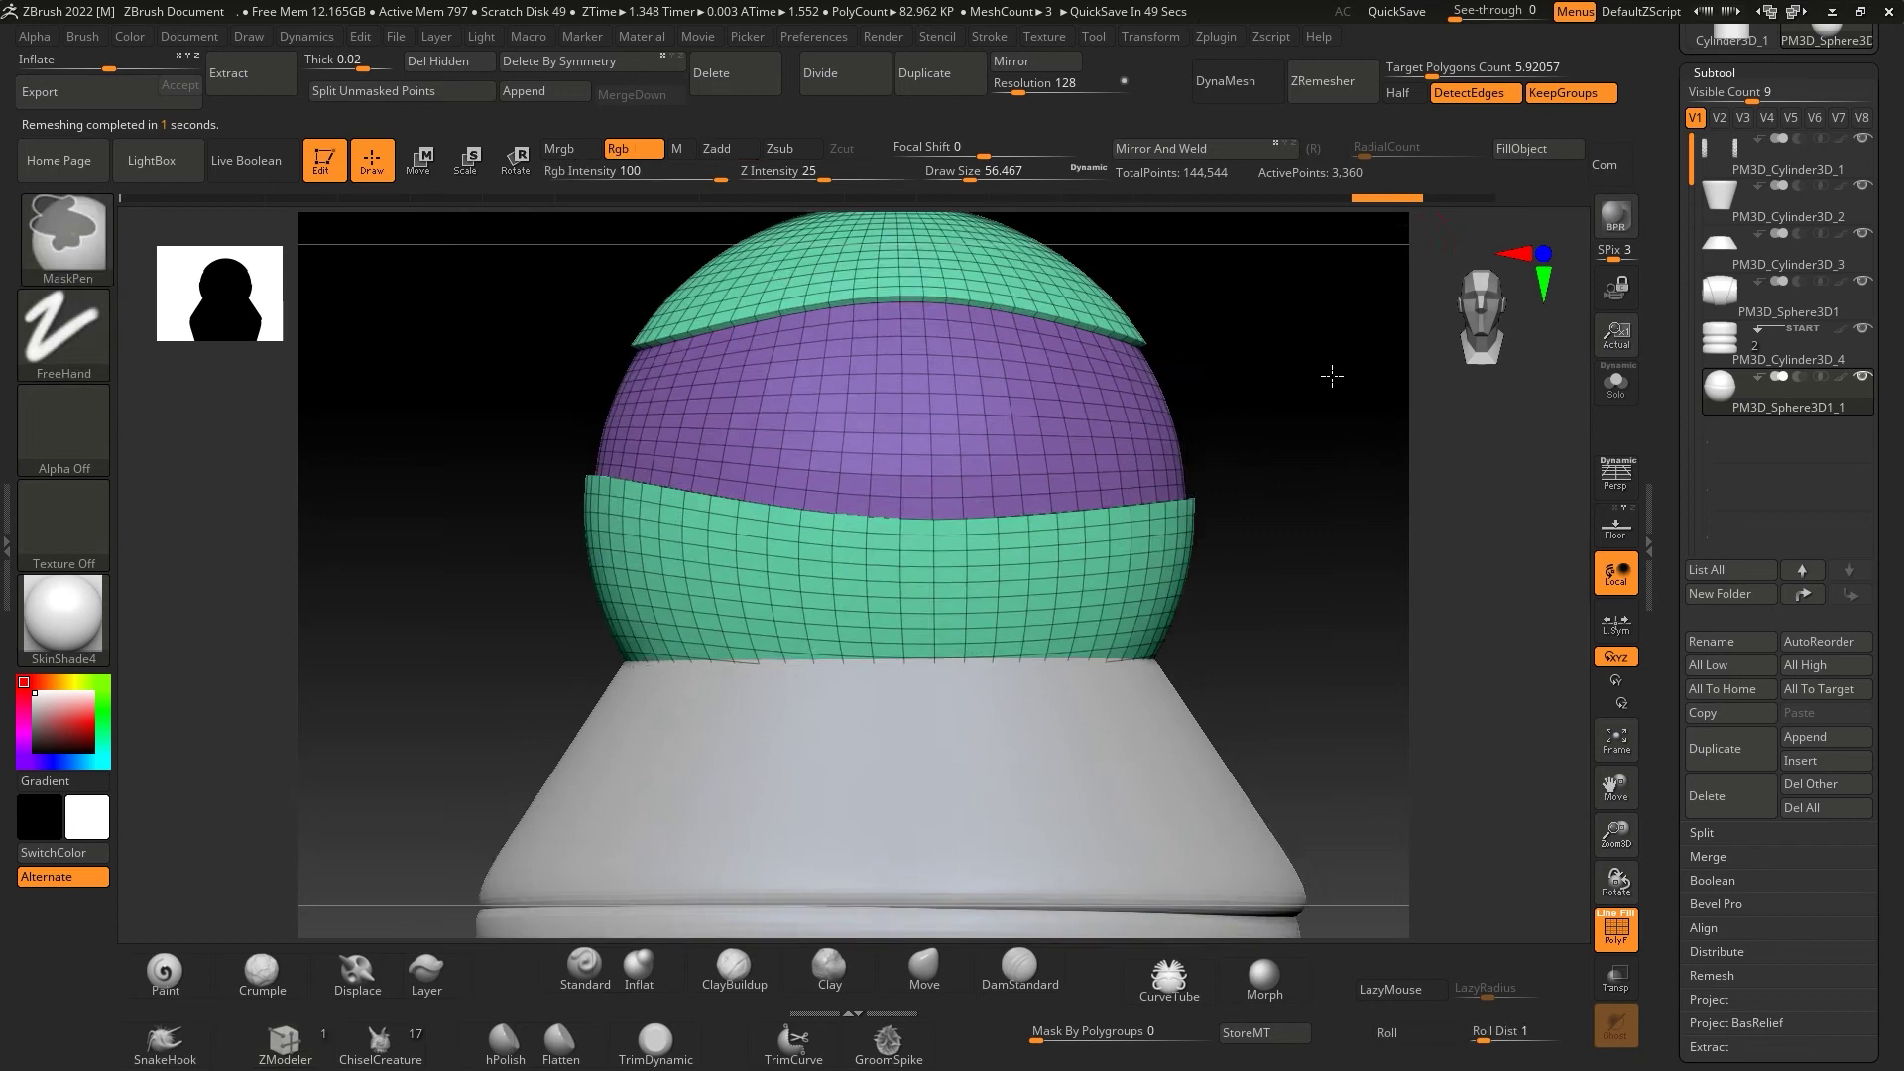
scroll(1342, 387, up, 2)
scroll(1341, 387, up, 2)
click(824, 87)
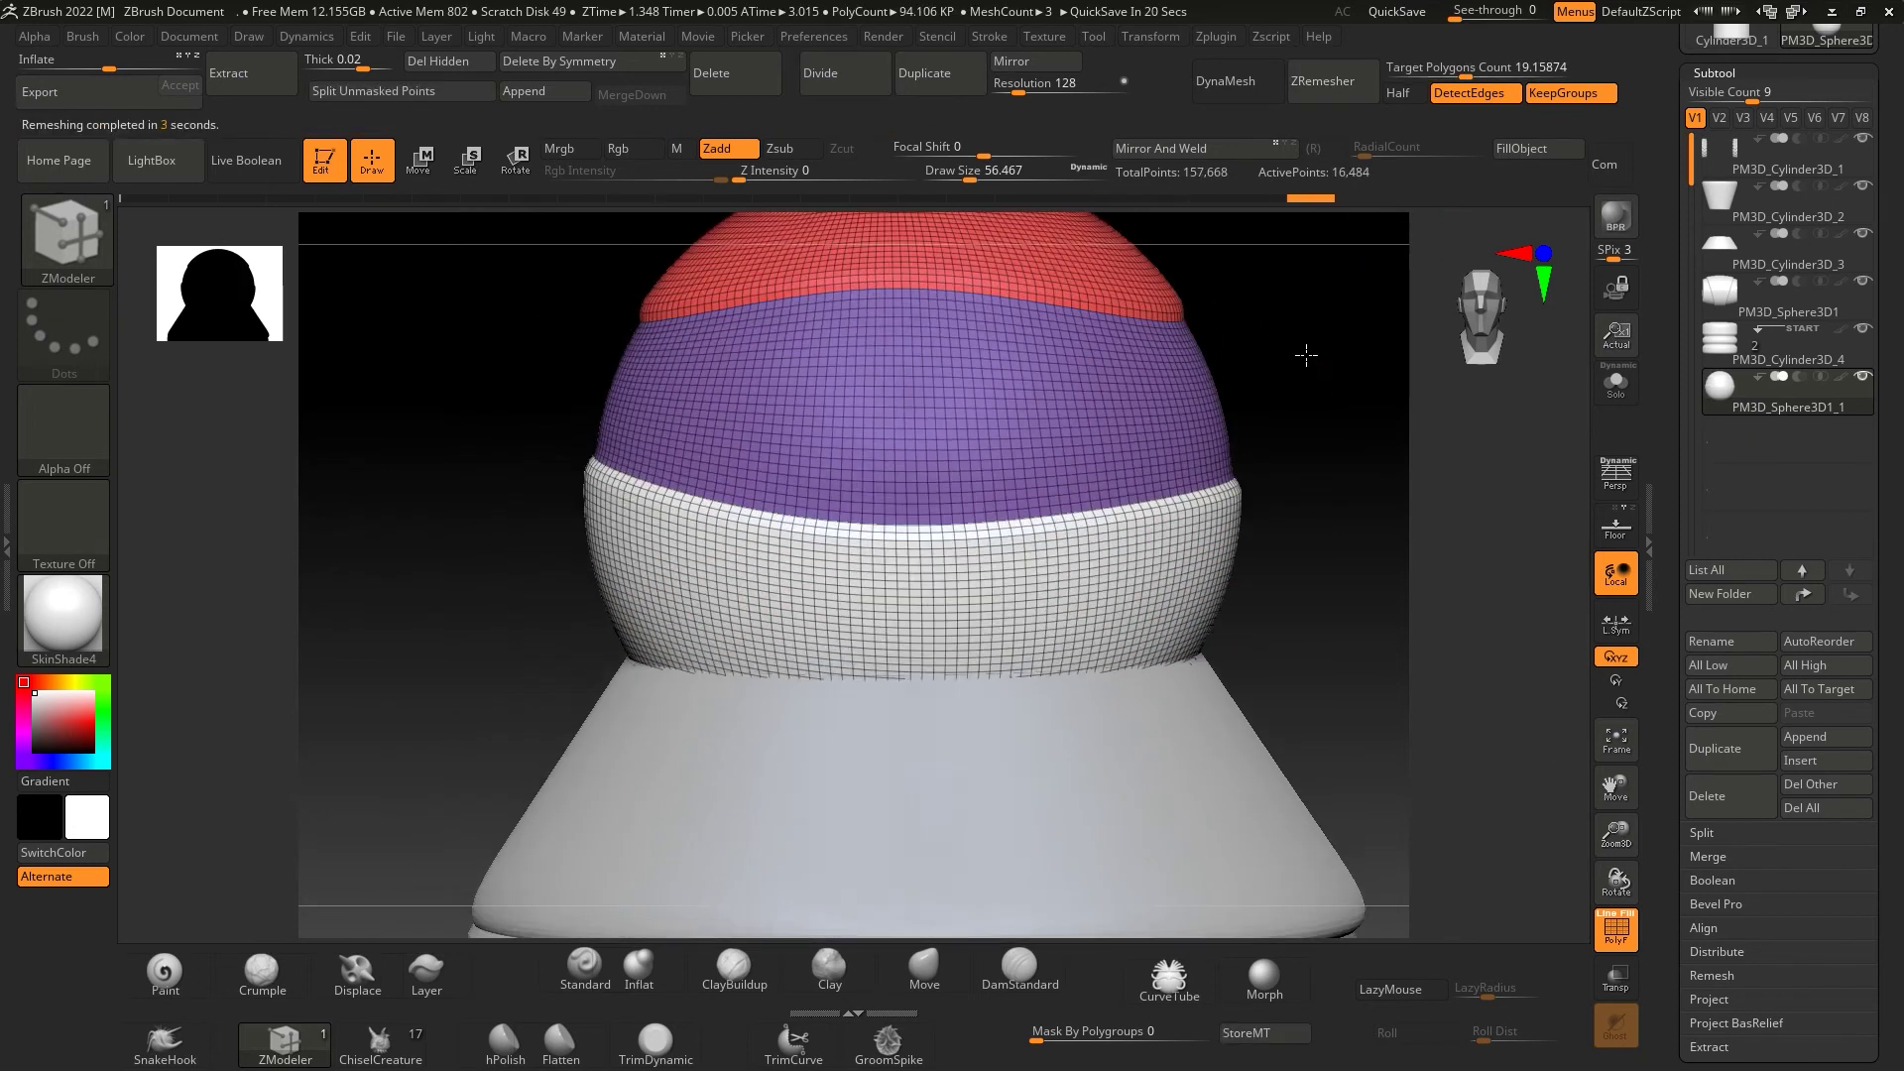
drag(1306, 354, 1317, 343)
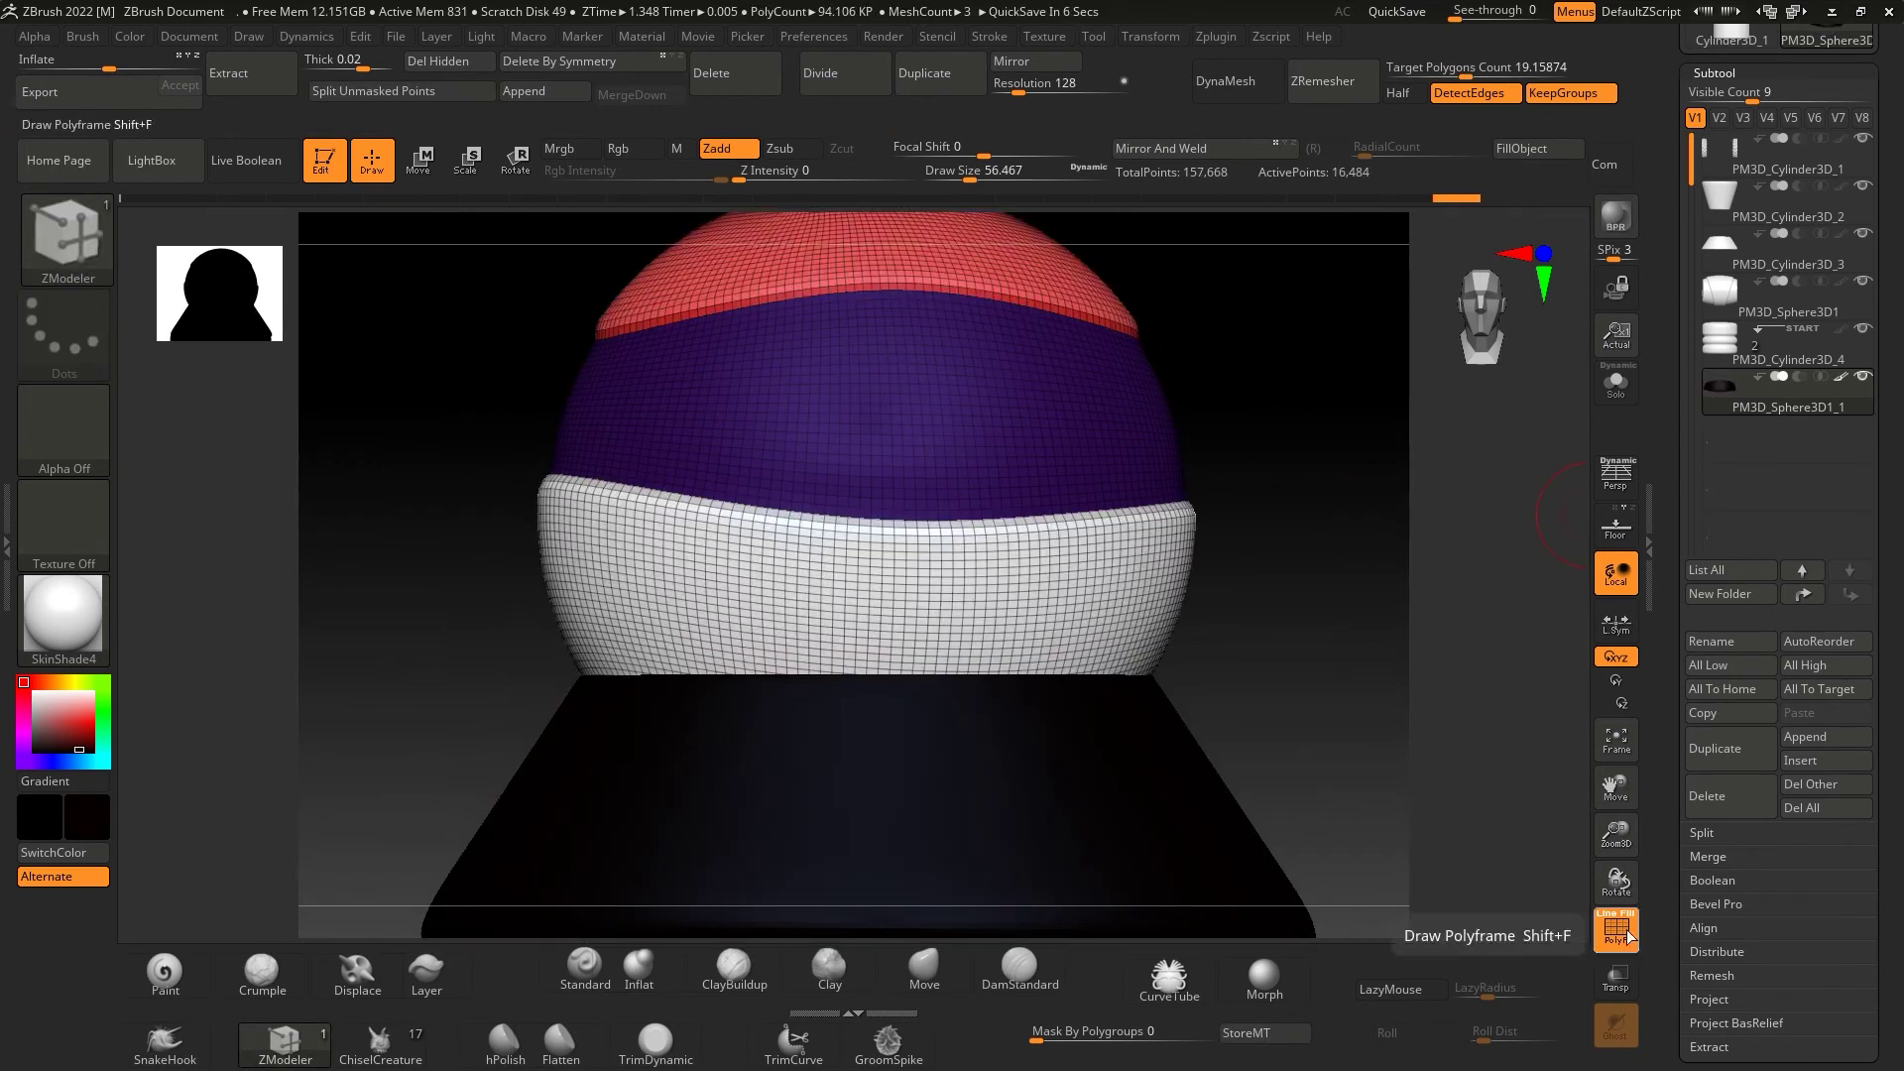
key(shift+f)
key(f)
mouse_move(1296, 418)
mouse_down()
mouse_move(1283, 404)
mouse_move(1279, 476)
mouse_move(1321, 705)
mouse_up()
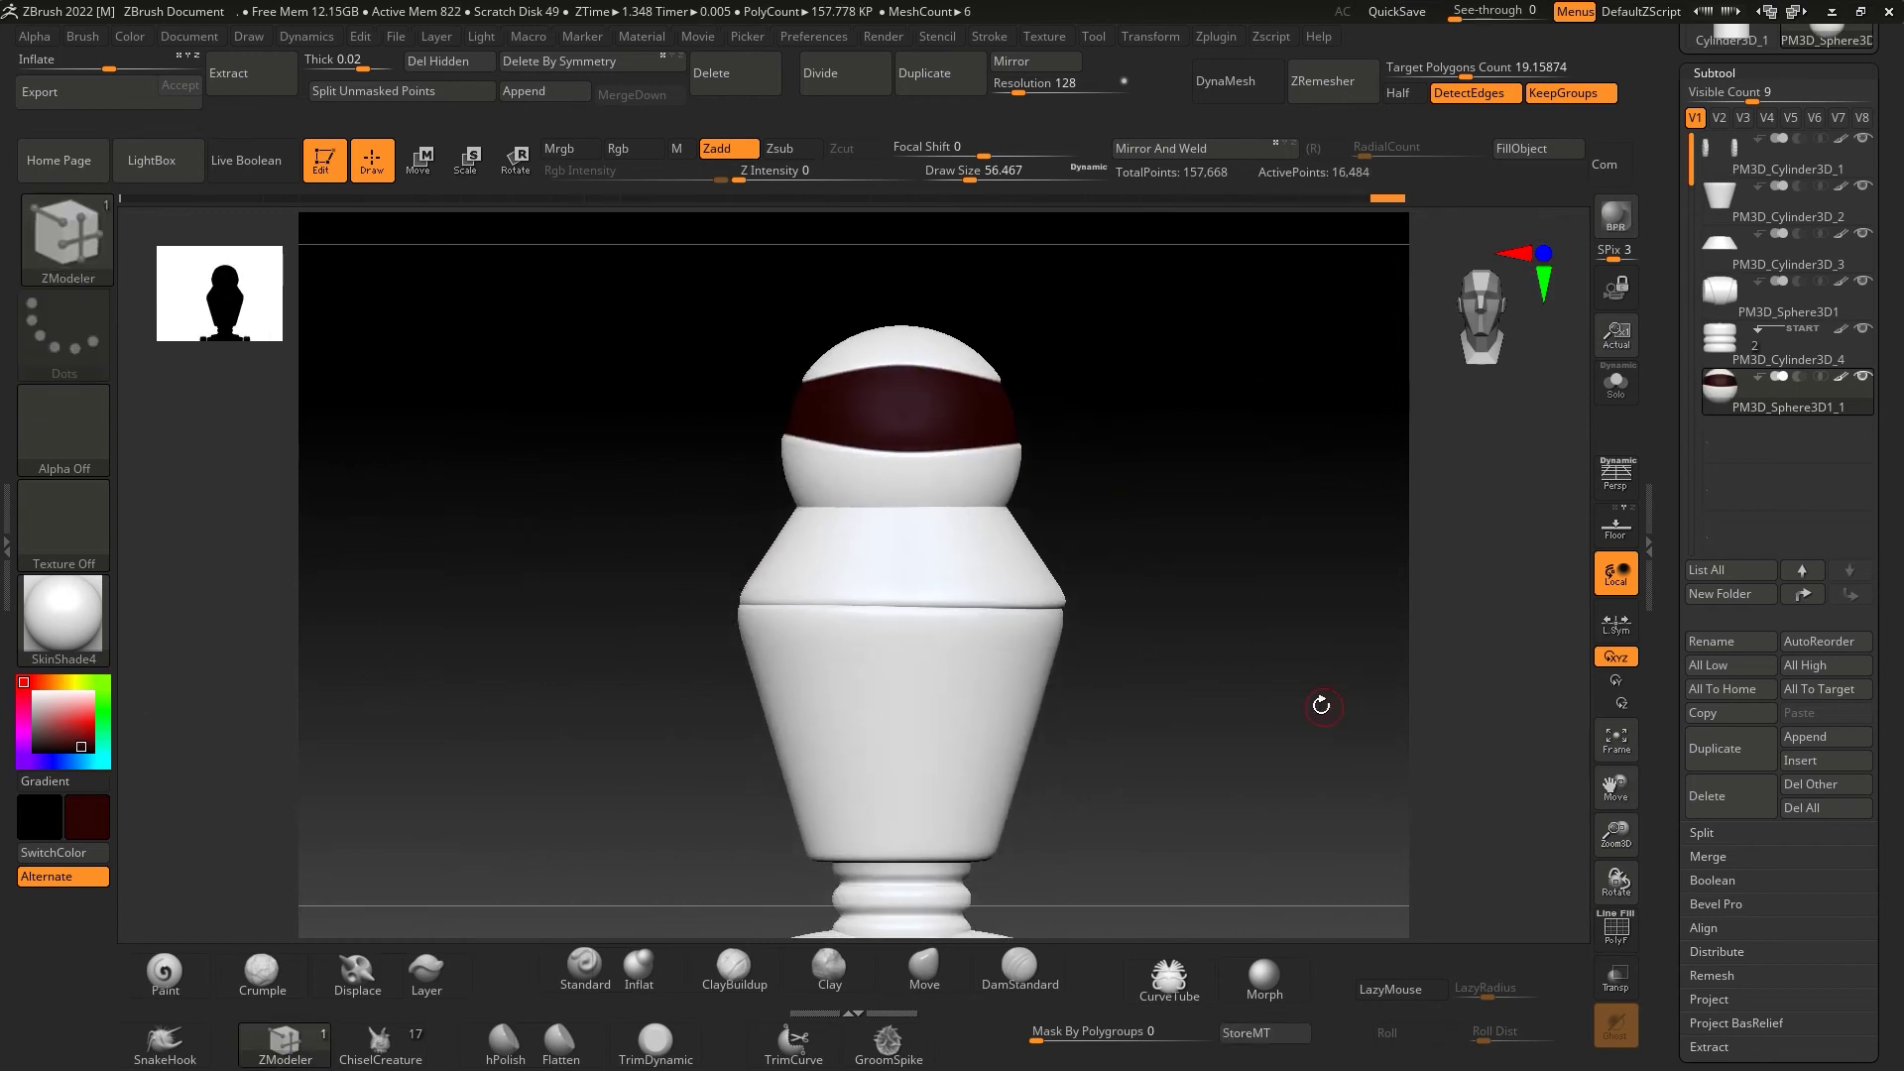
- Insert a new sphere, shrink it to about half size and KnifeCurve away its left half
key(ctrl+shift+d)
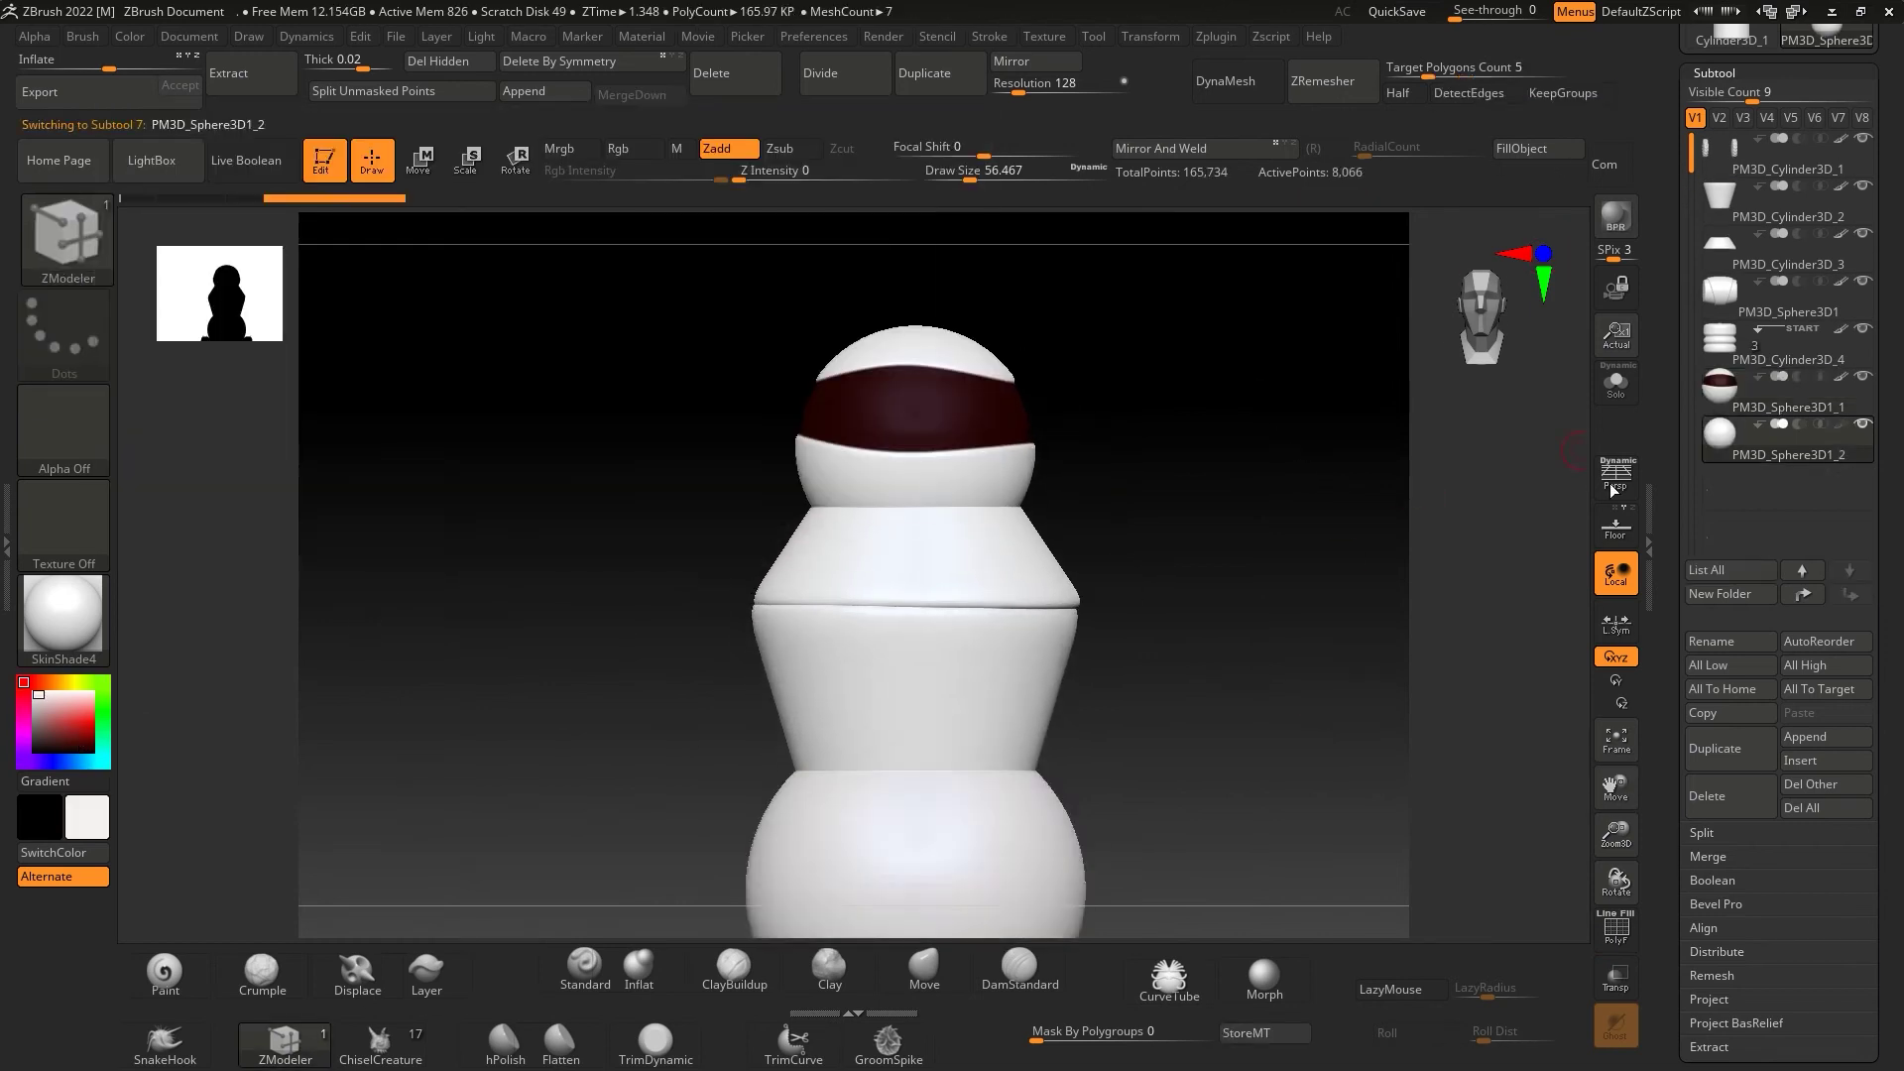
key(w)
drag(639, 493, 747, 576)
key(b)
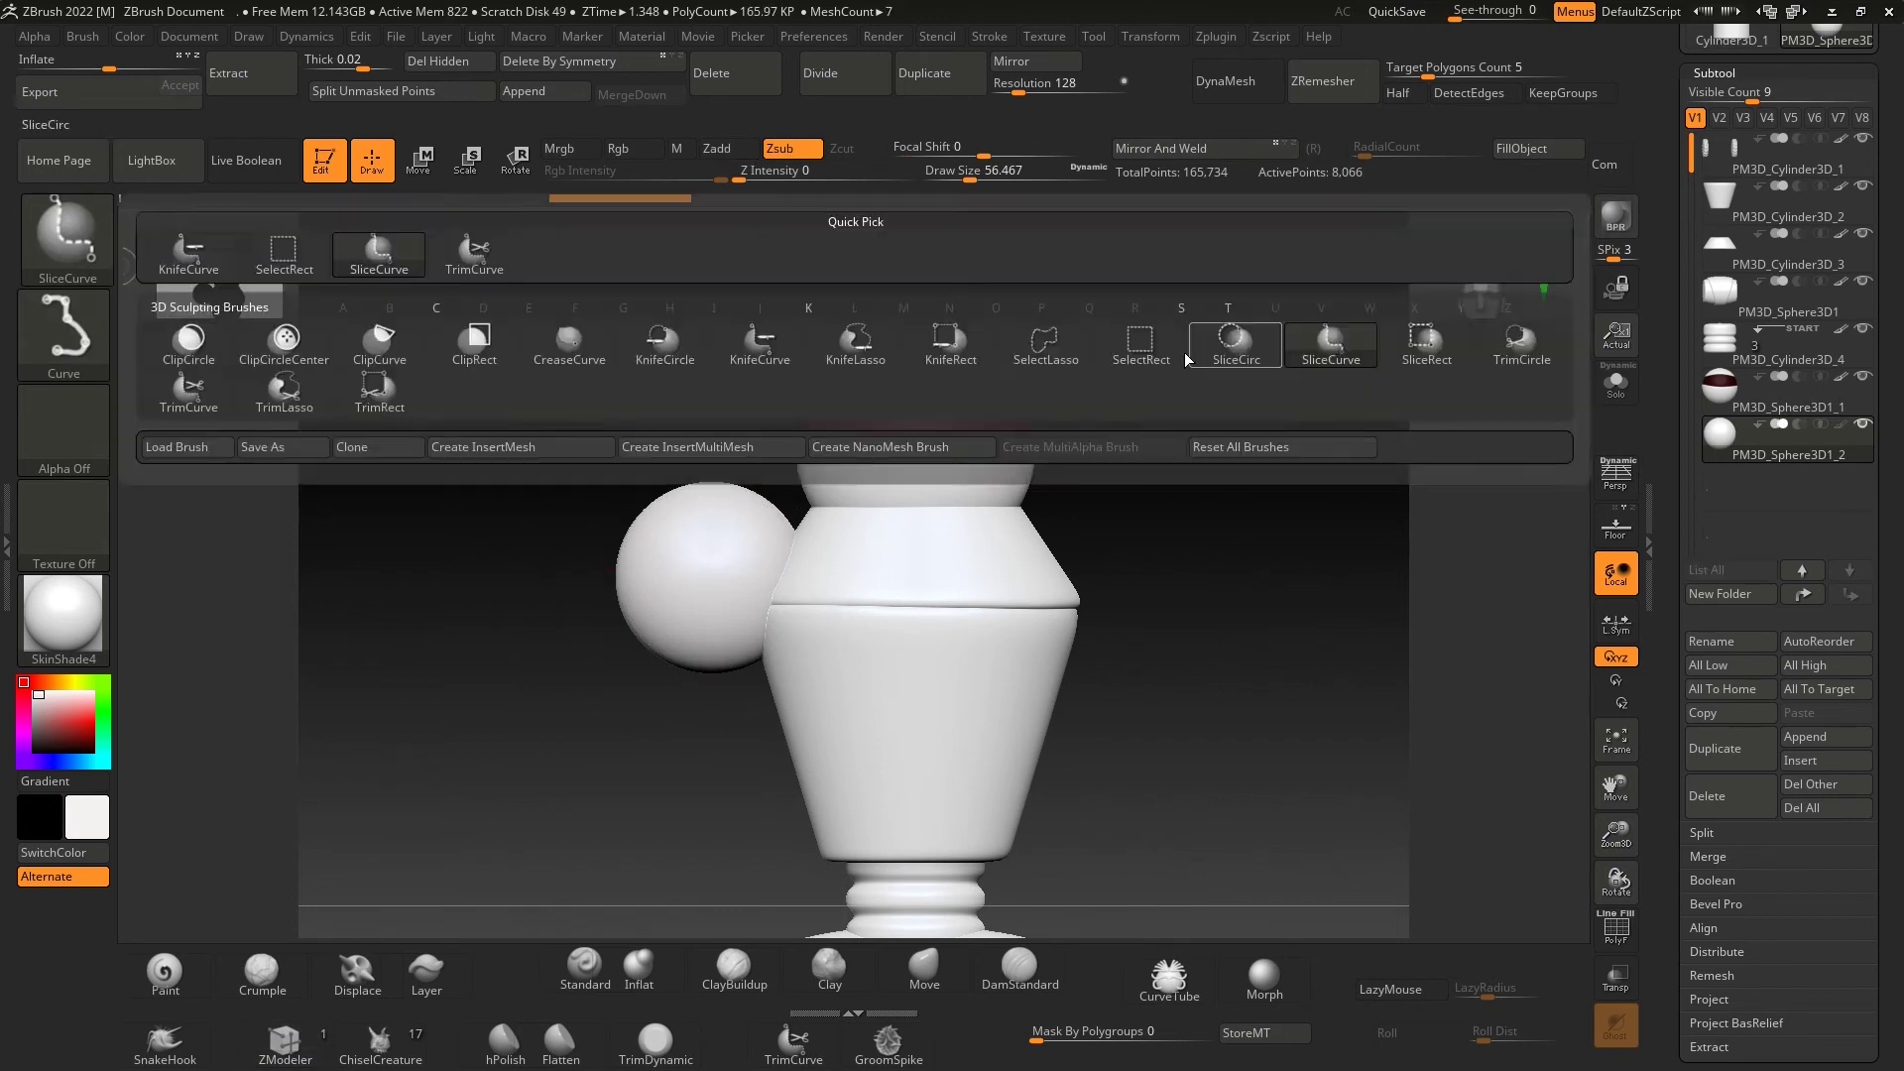
click(758, 346)
ctrl+shift+drag(763, 387, 761, 727)
ctrl+shift+drag(678, 821, 678, 449)
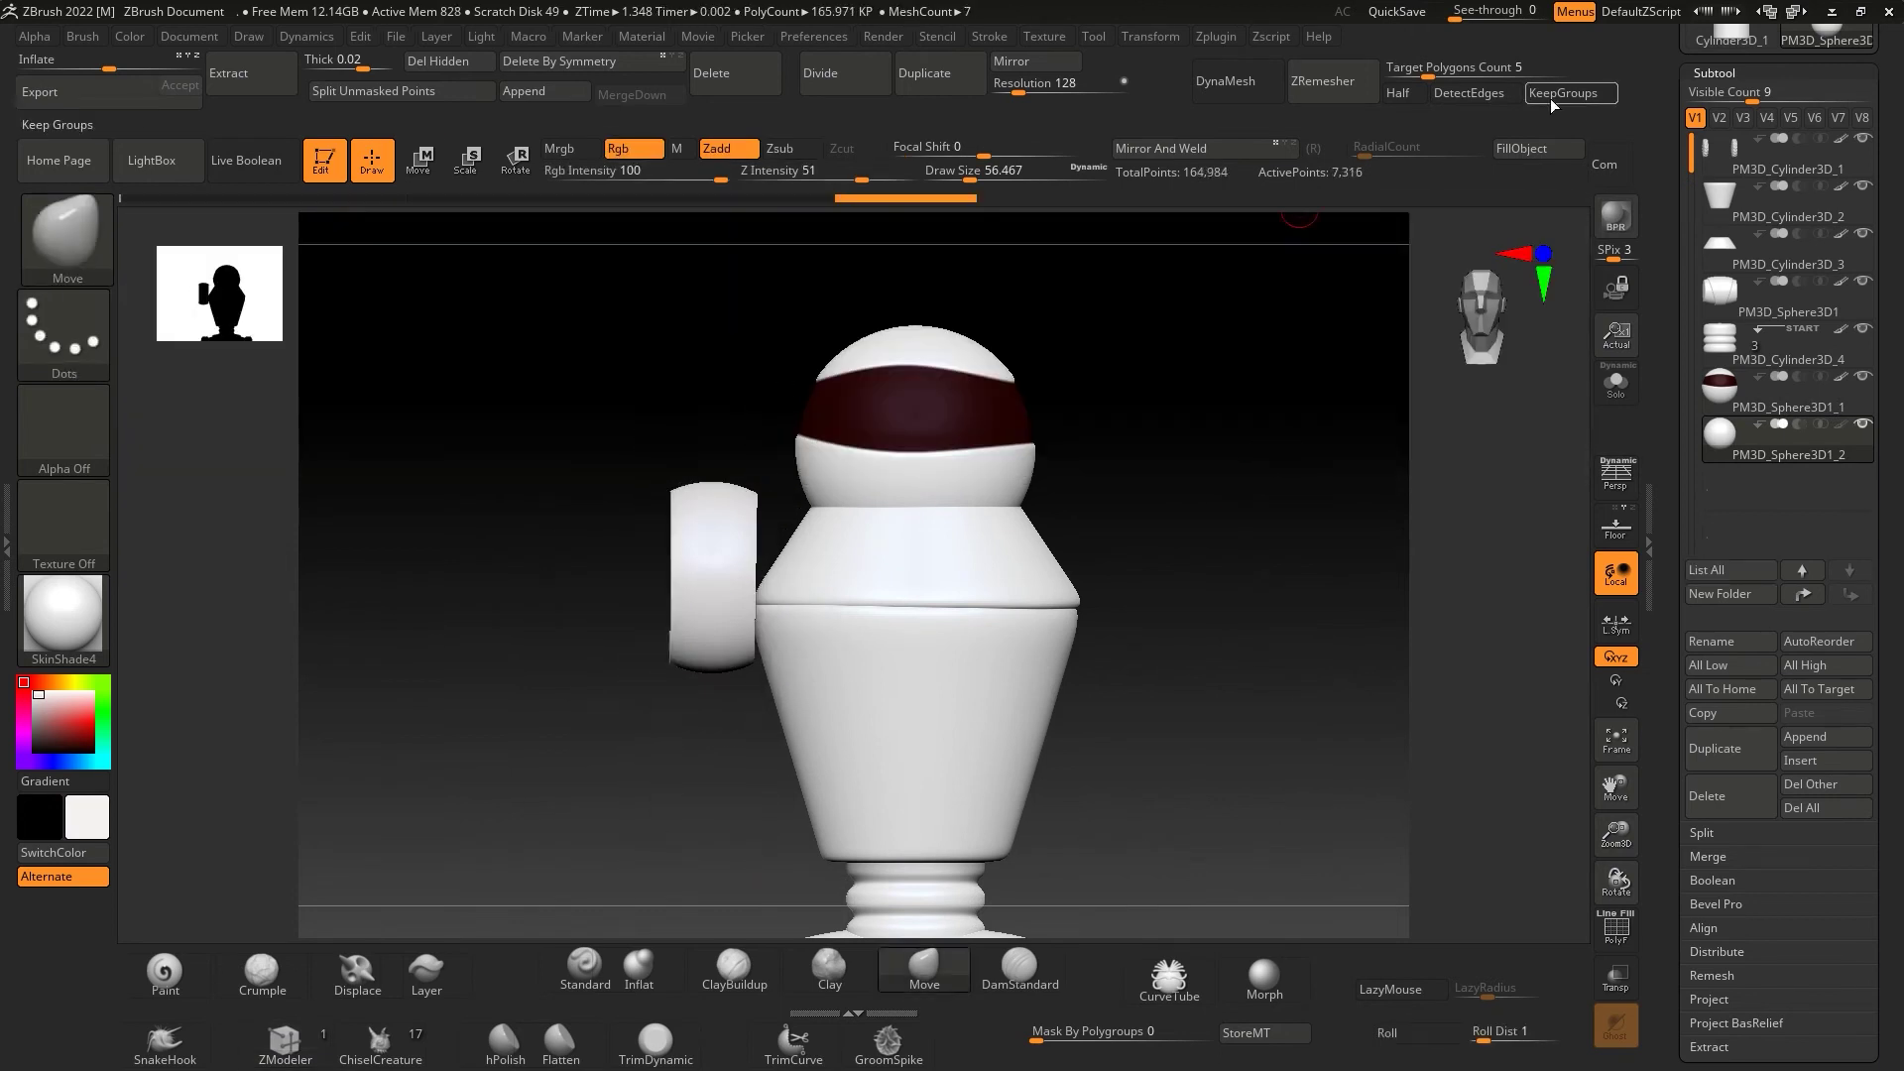
- Slice the half sphere horizontally into a half disc
drag(1249, 472, 1262, 509)
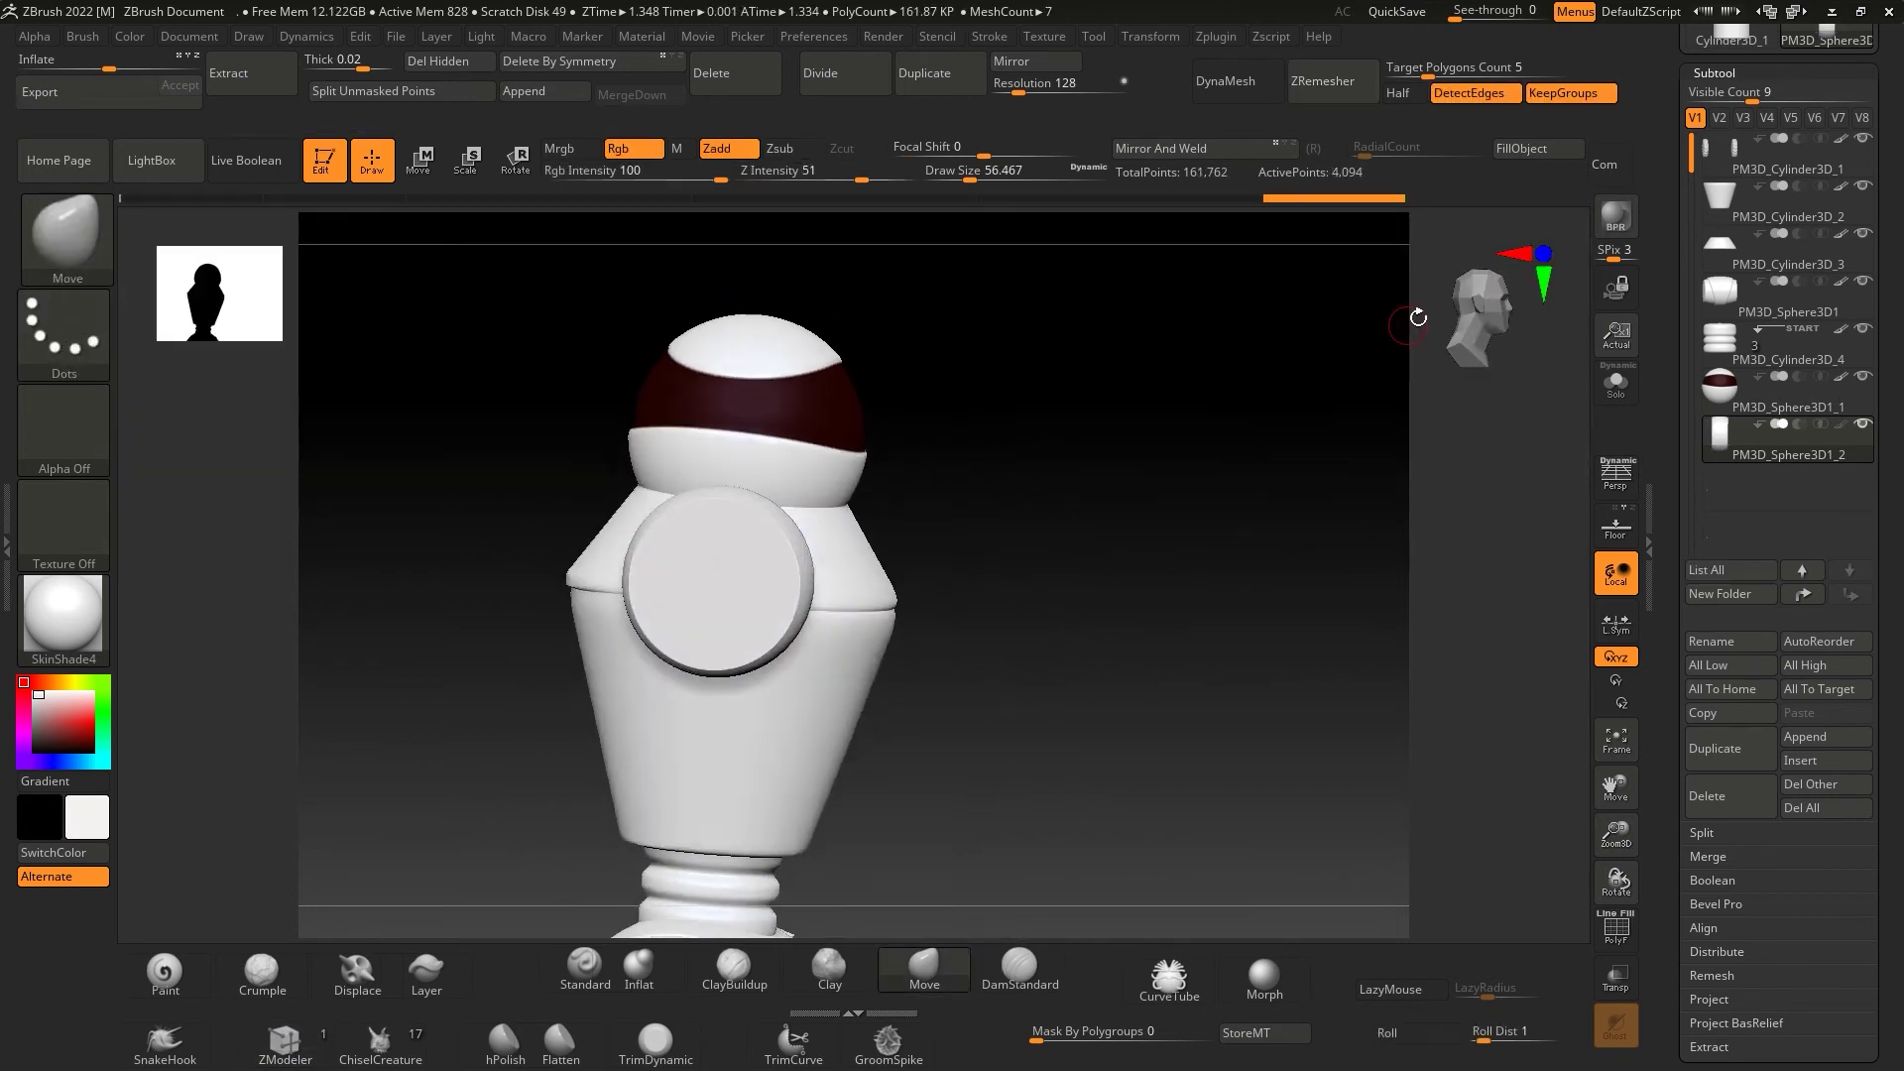
ctrl+shift+drag(1109, 598, 520, 612)
drag(659, 582, 751, 580)
key(w)
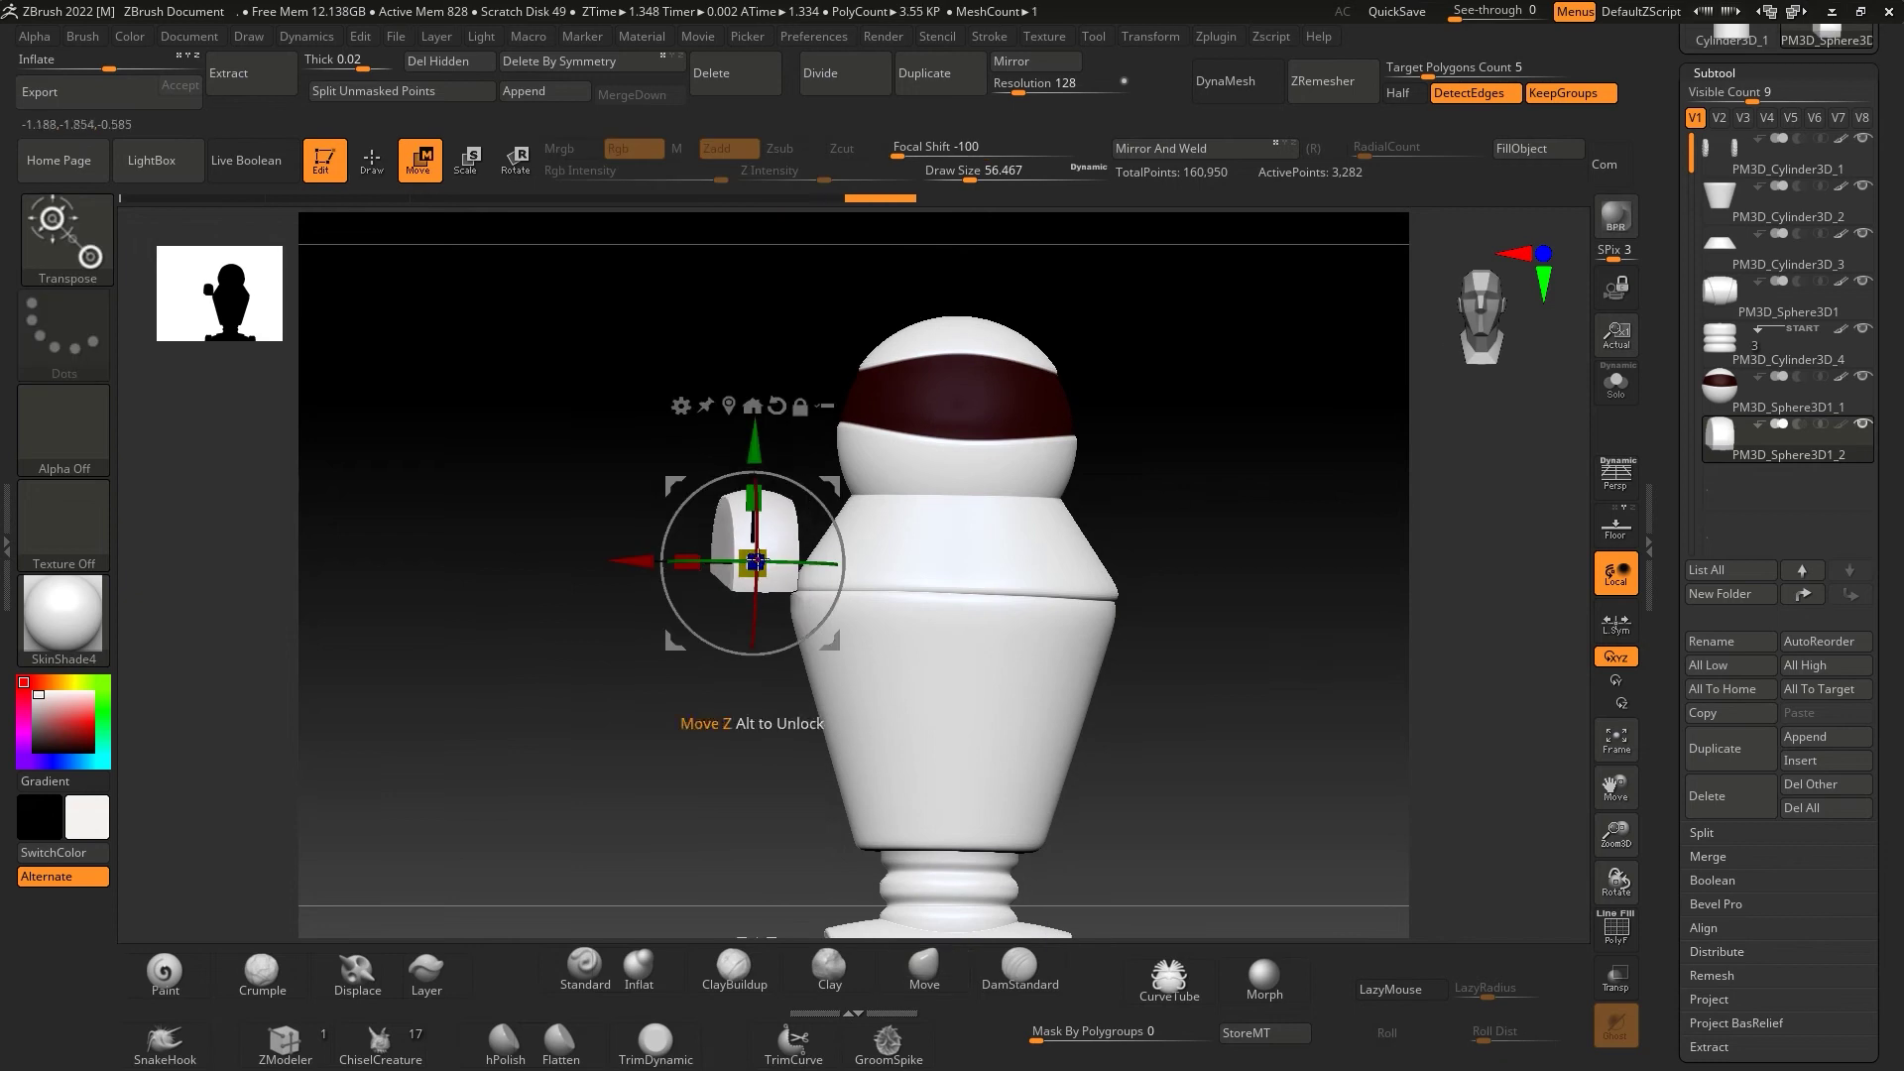
key(q)
alt+click(876, 525)
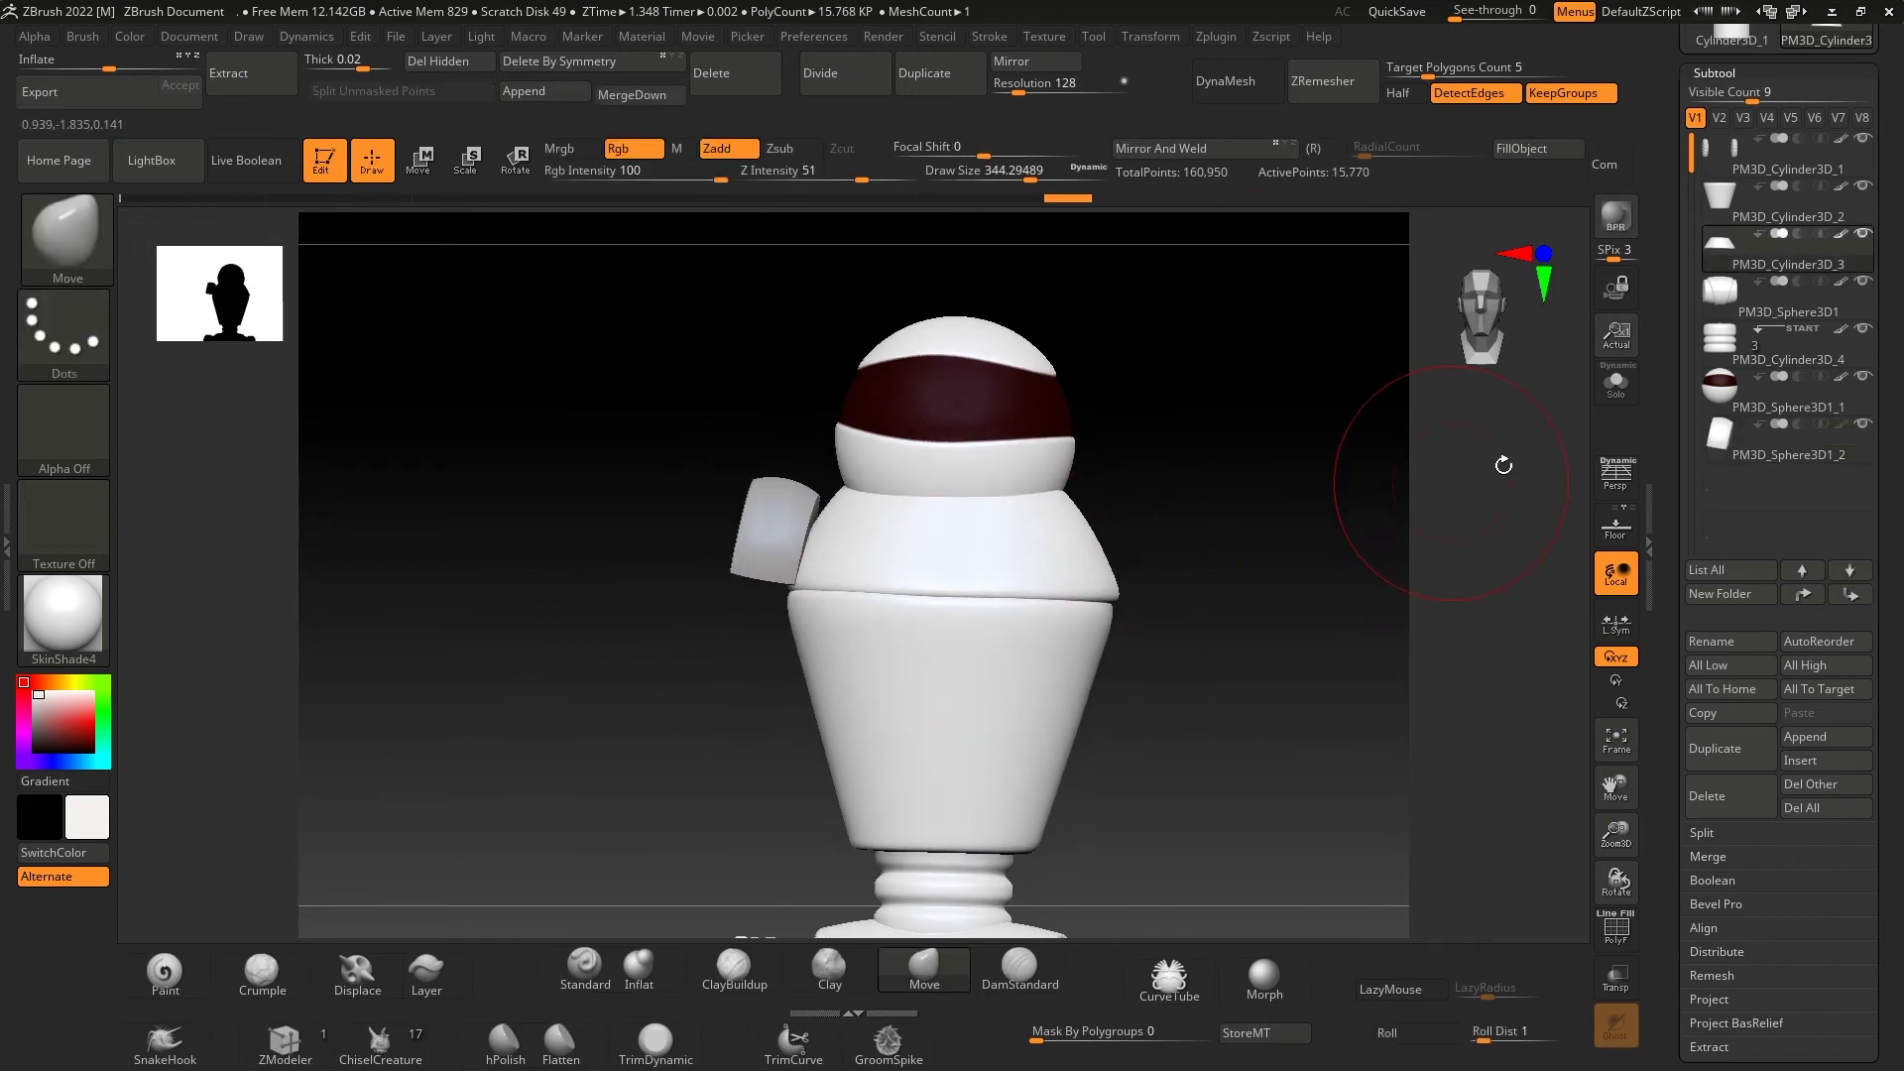
- Push in the half disc's face with ZModeler to form a hollow shell
key(f)
key(shift+f)
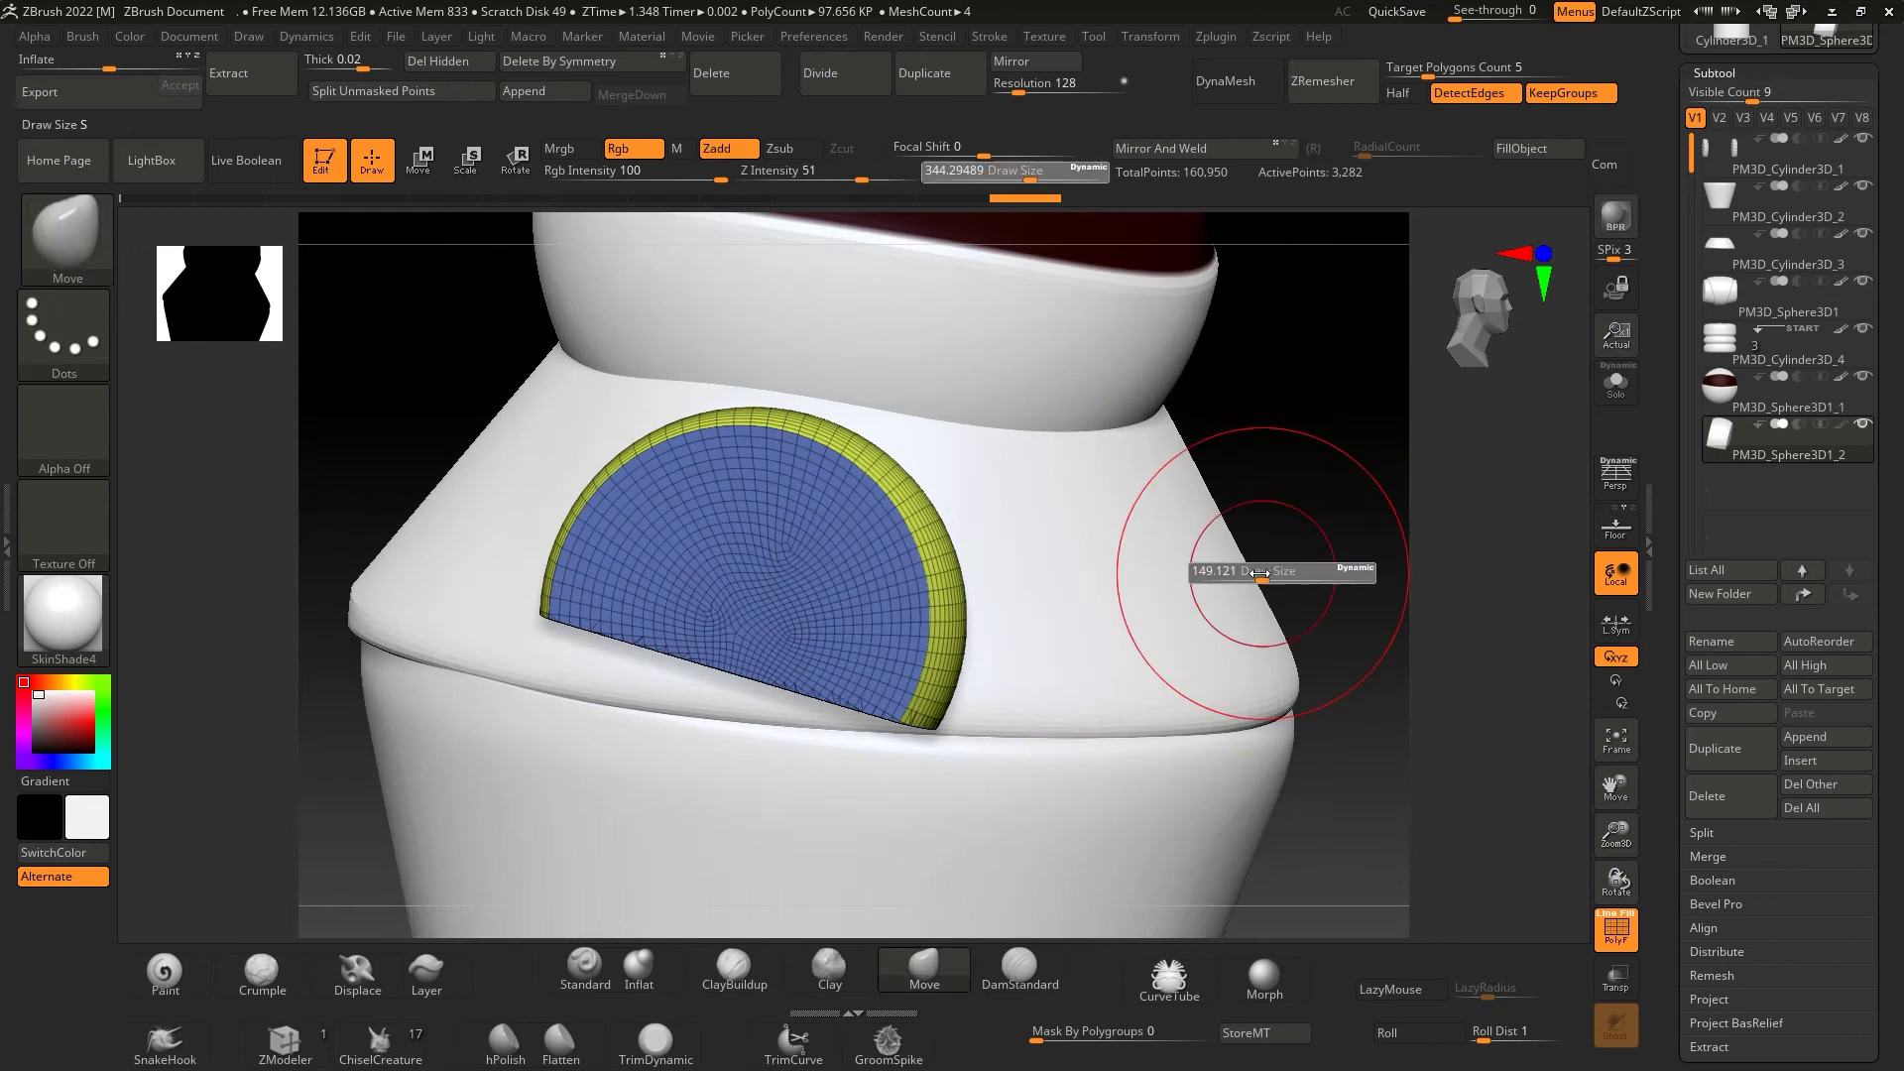
mouse_move(1235, 570)
mouse_down()
mouse_move(1271, 463)
mouse_move(1388, 294)
mouse_move(1242, 569)
mouse_up()
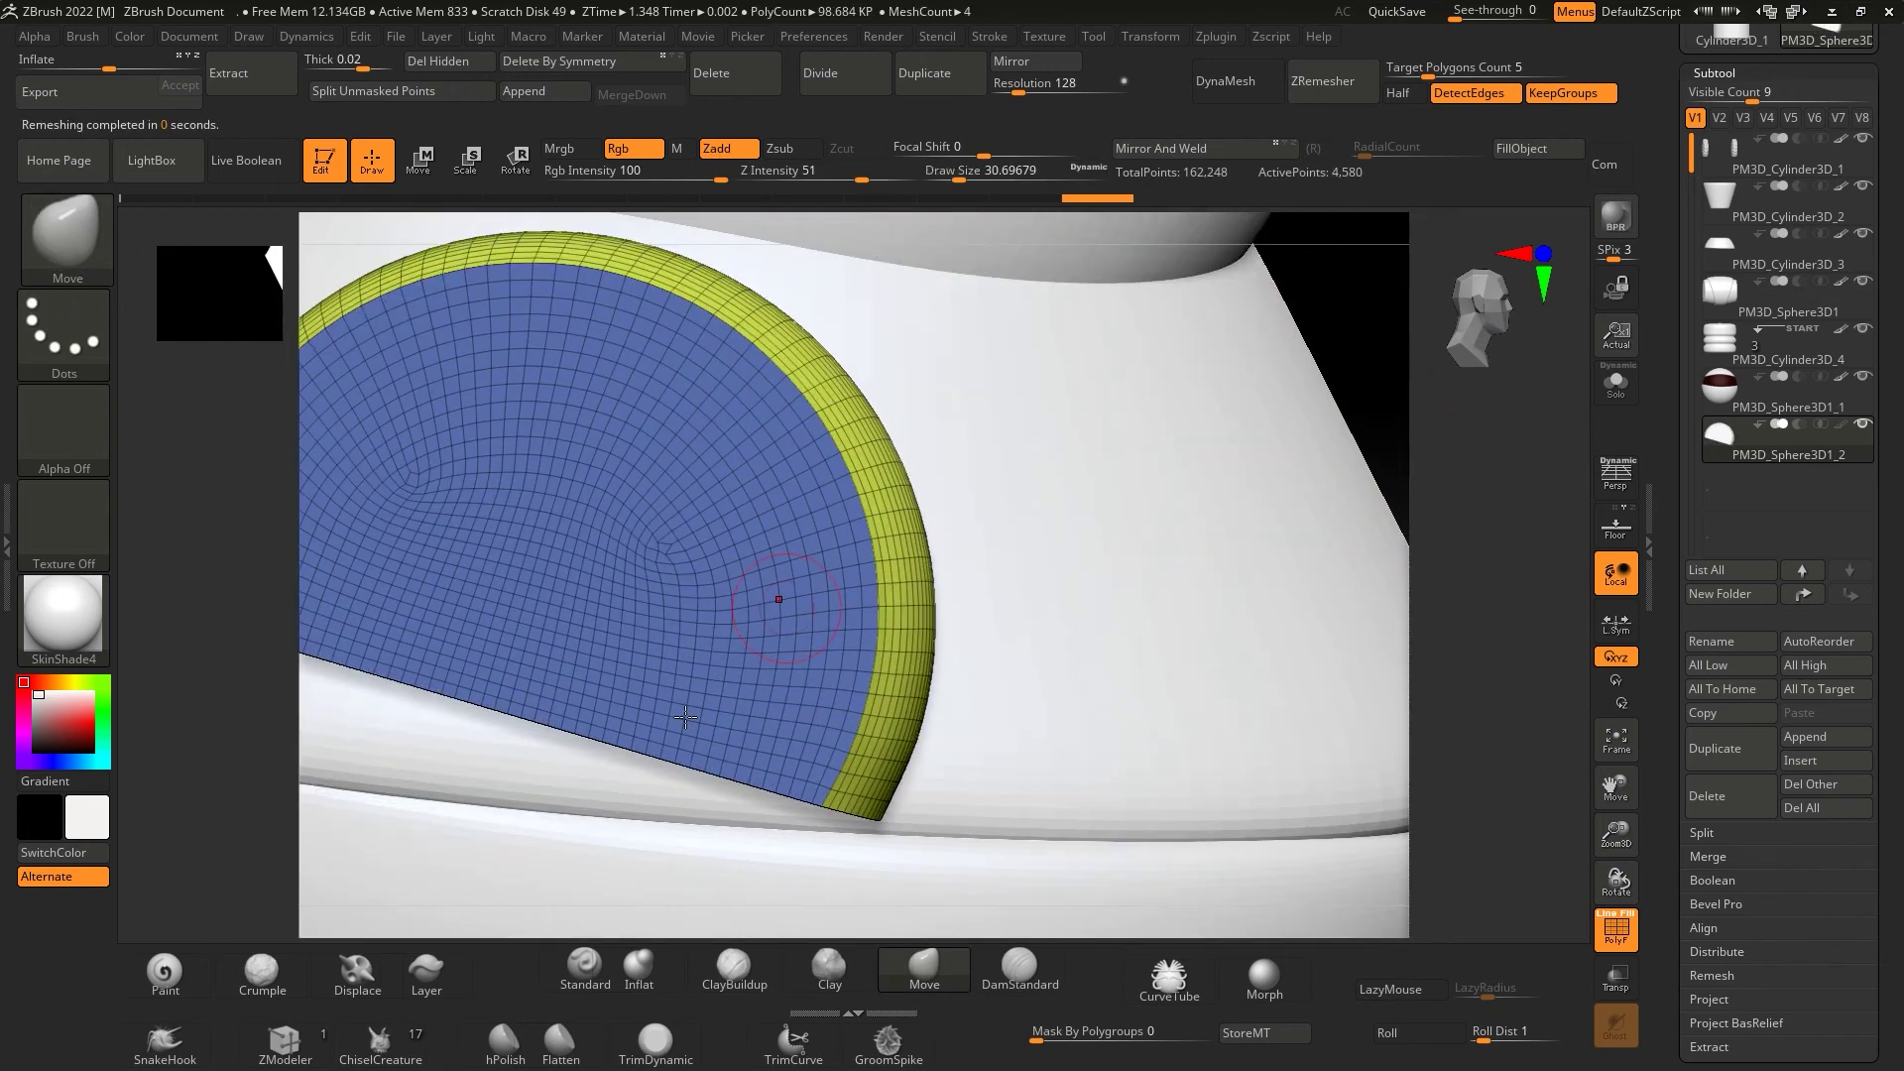
key(space)
click(1020, 570)
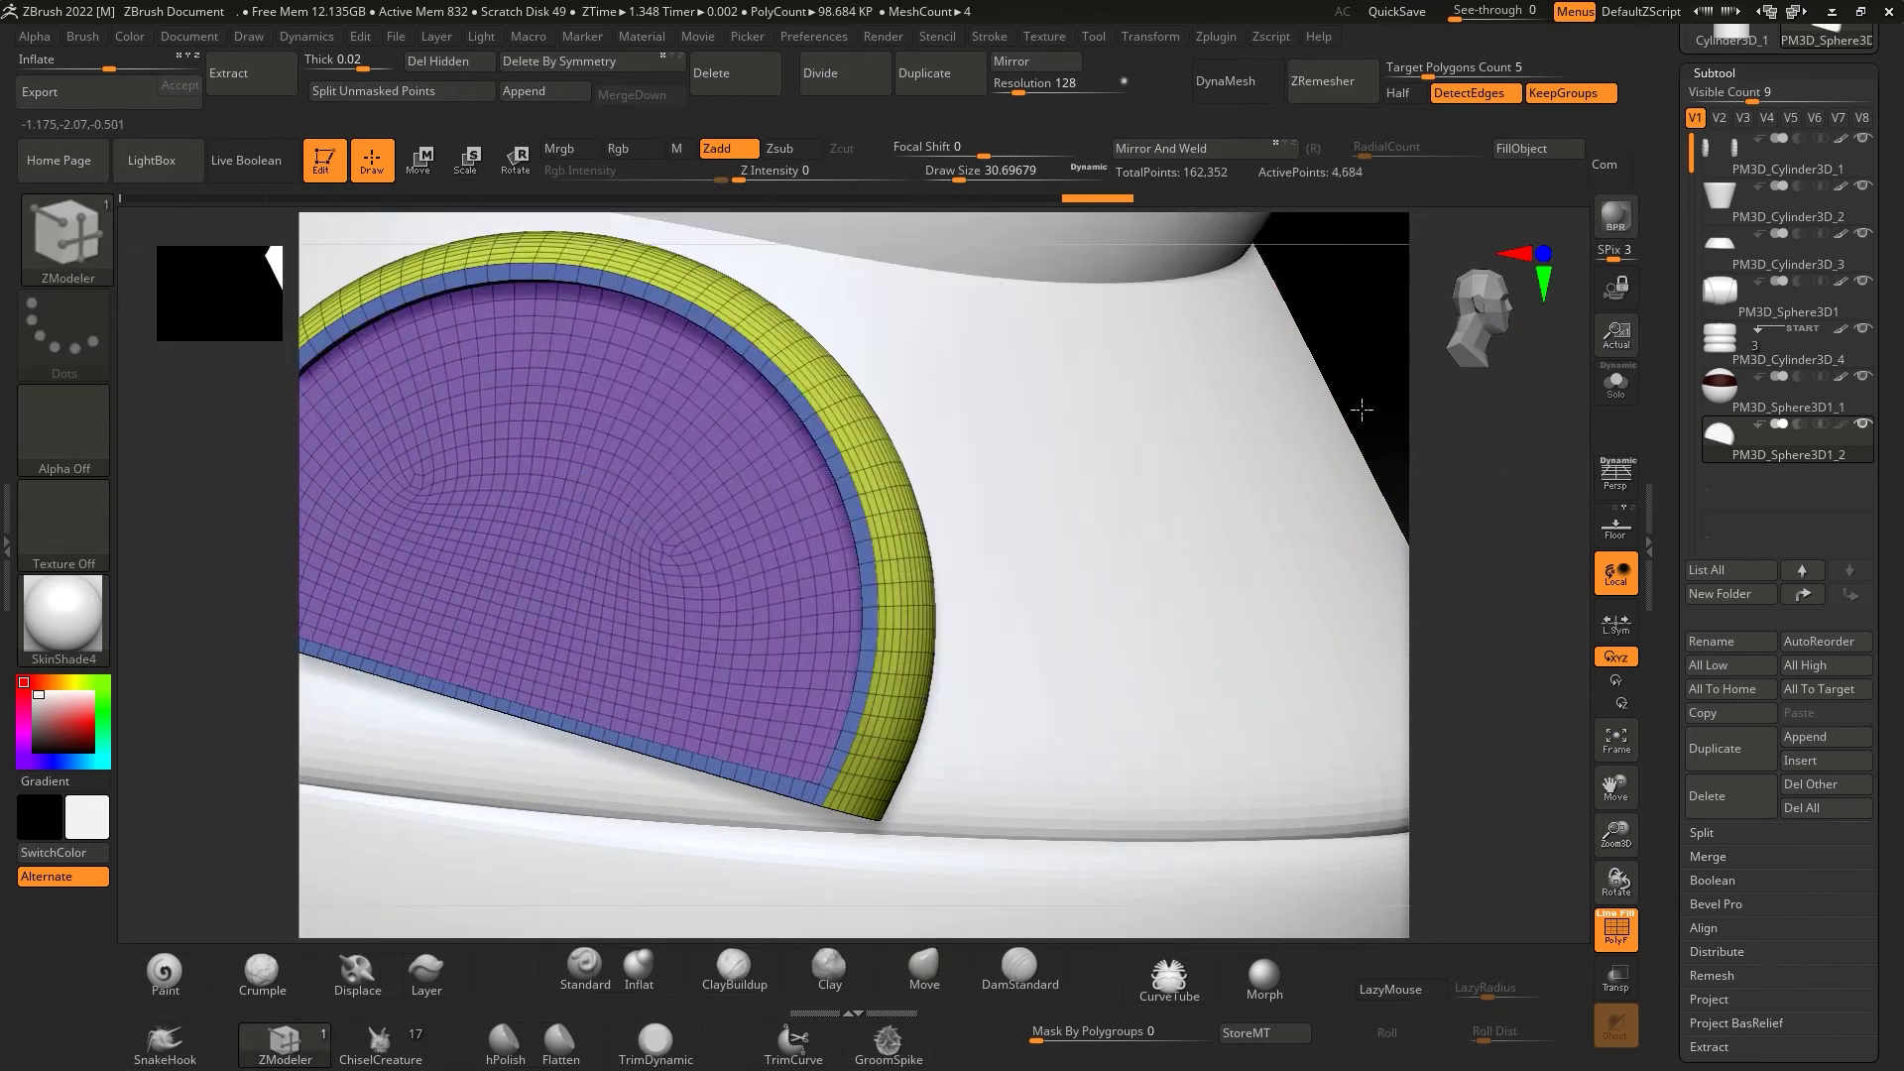
mouse_move(1240, 596)
mouse_down()
mouse_move(1321, 378)
mouse_move(630, 647)
mouse_move(1373, 902)
mouse_up()
key(b)
key(z)
key(m)
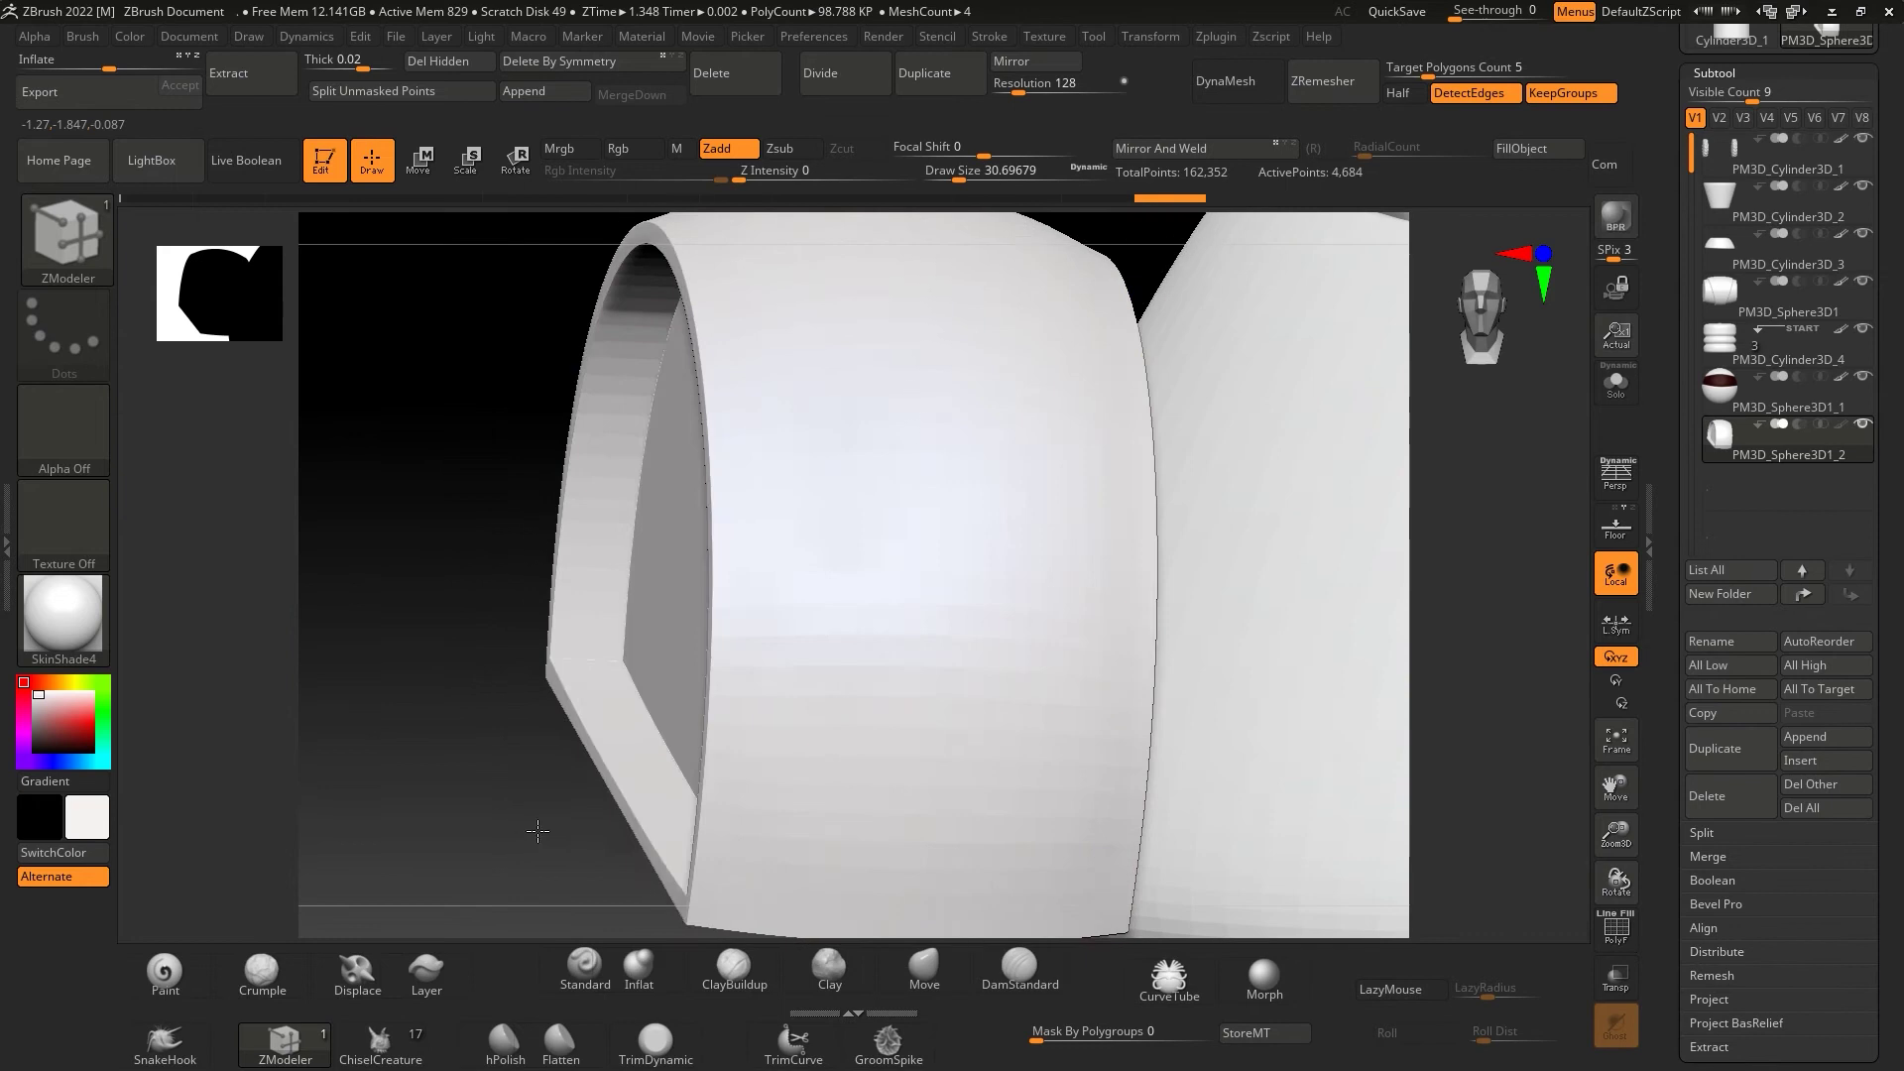
- Regroup the shell's polygons and give a single polygon loop its own blue group
right_click(953, 639)
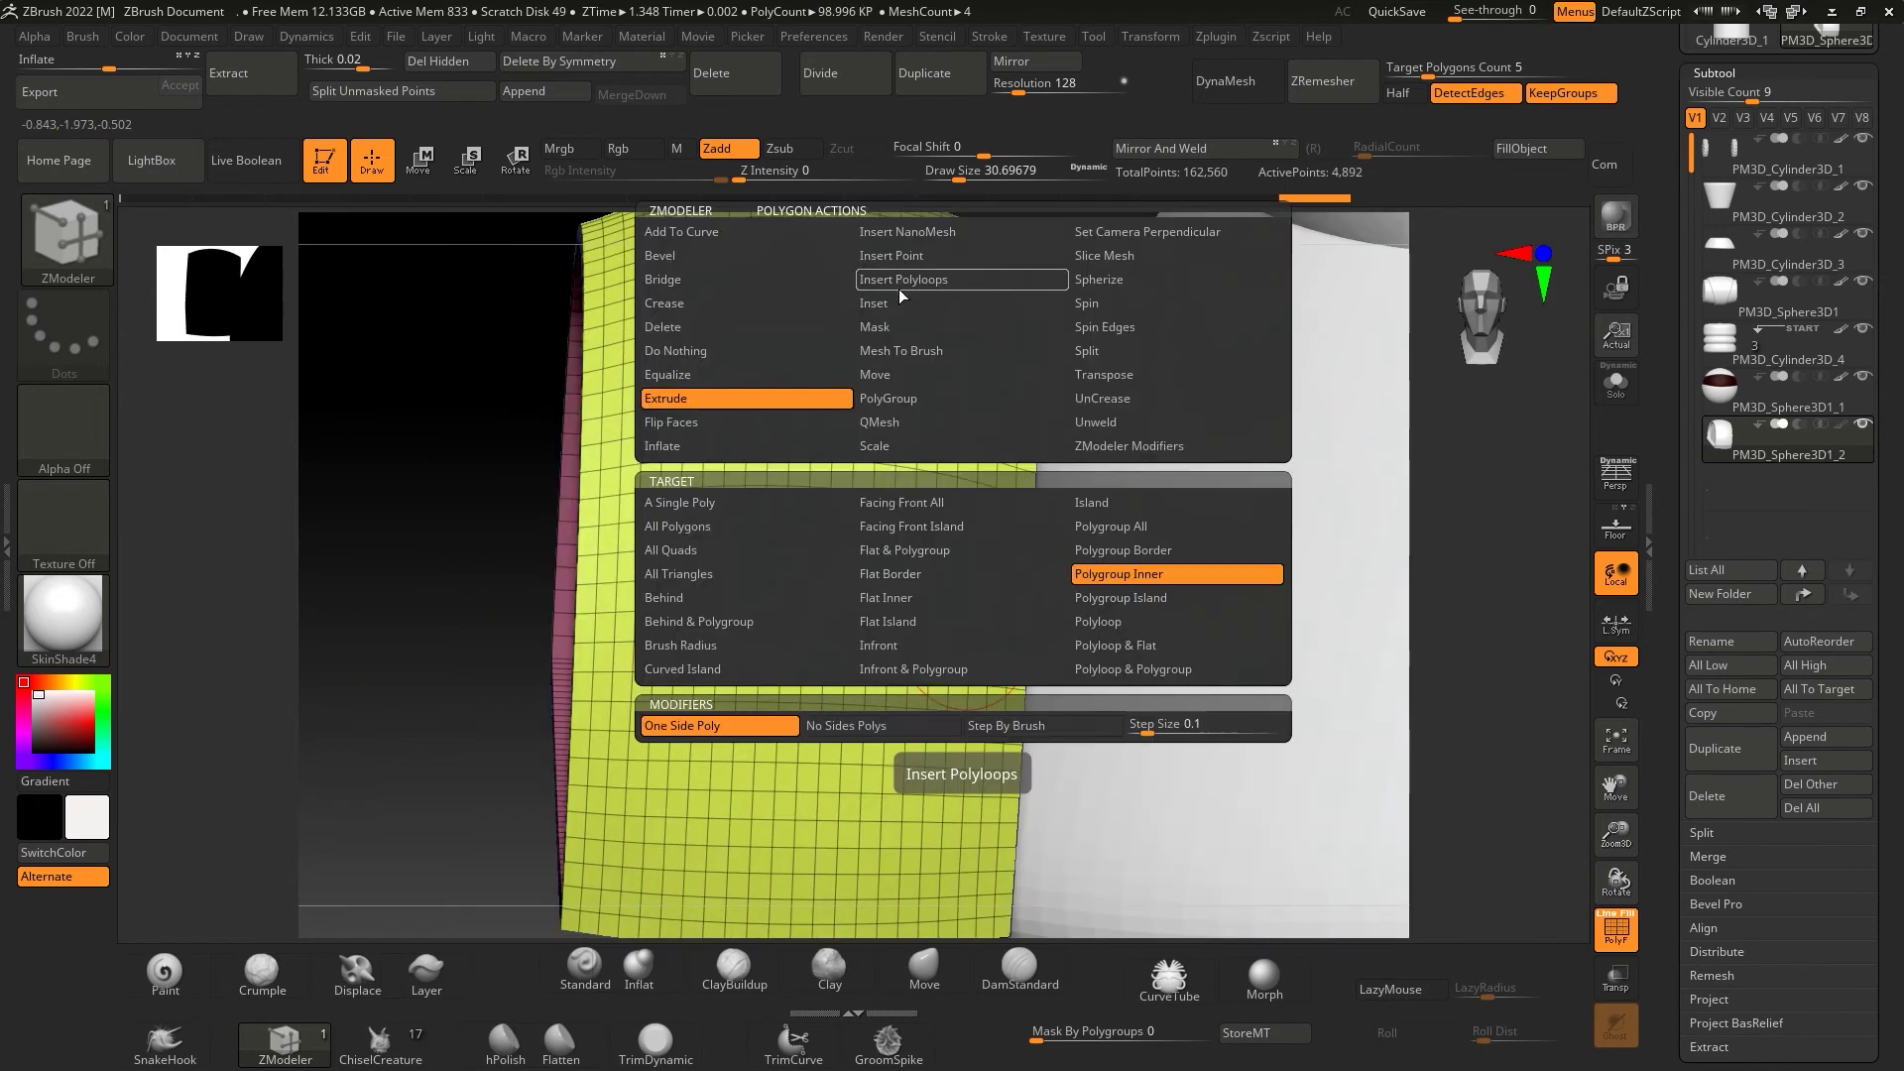
click(918, 400)
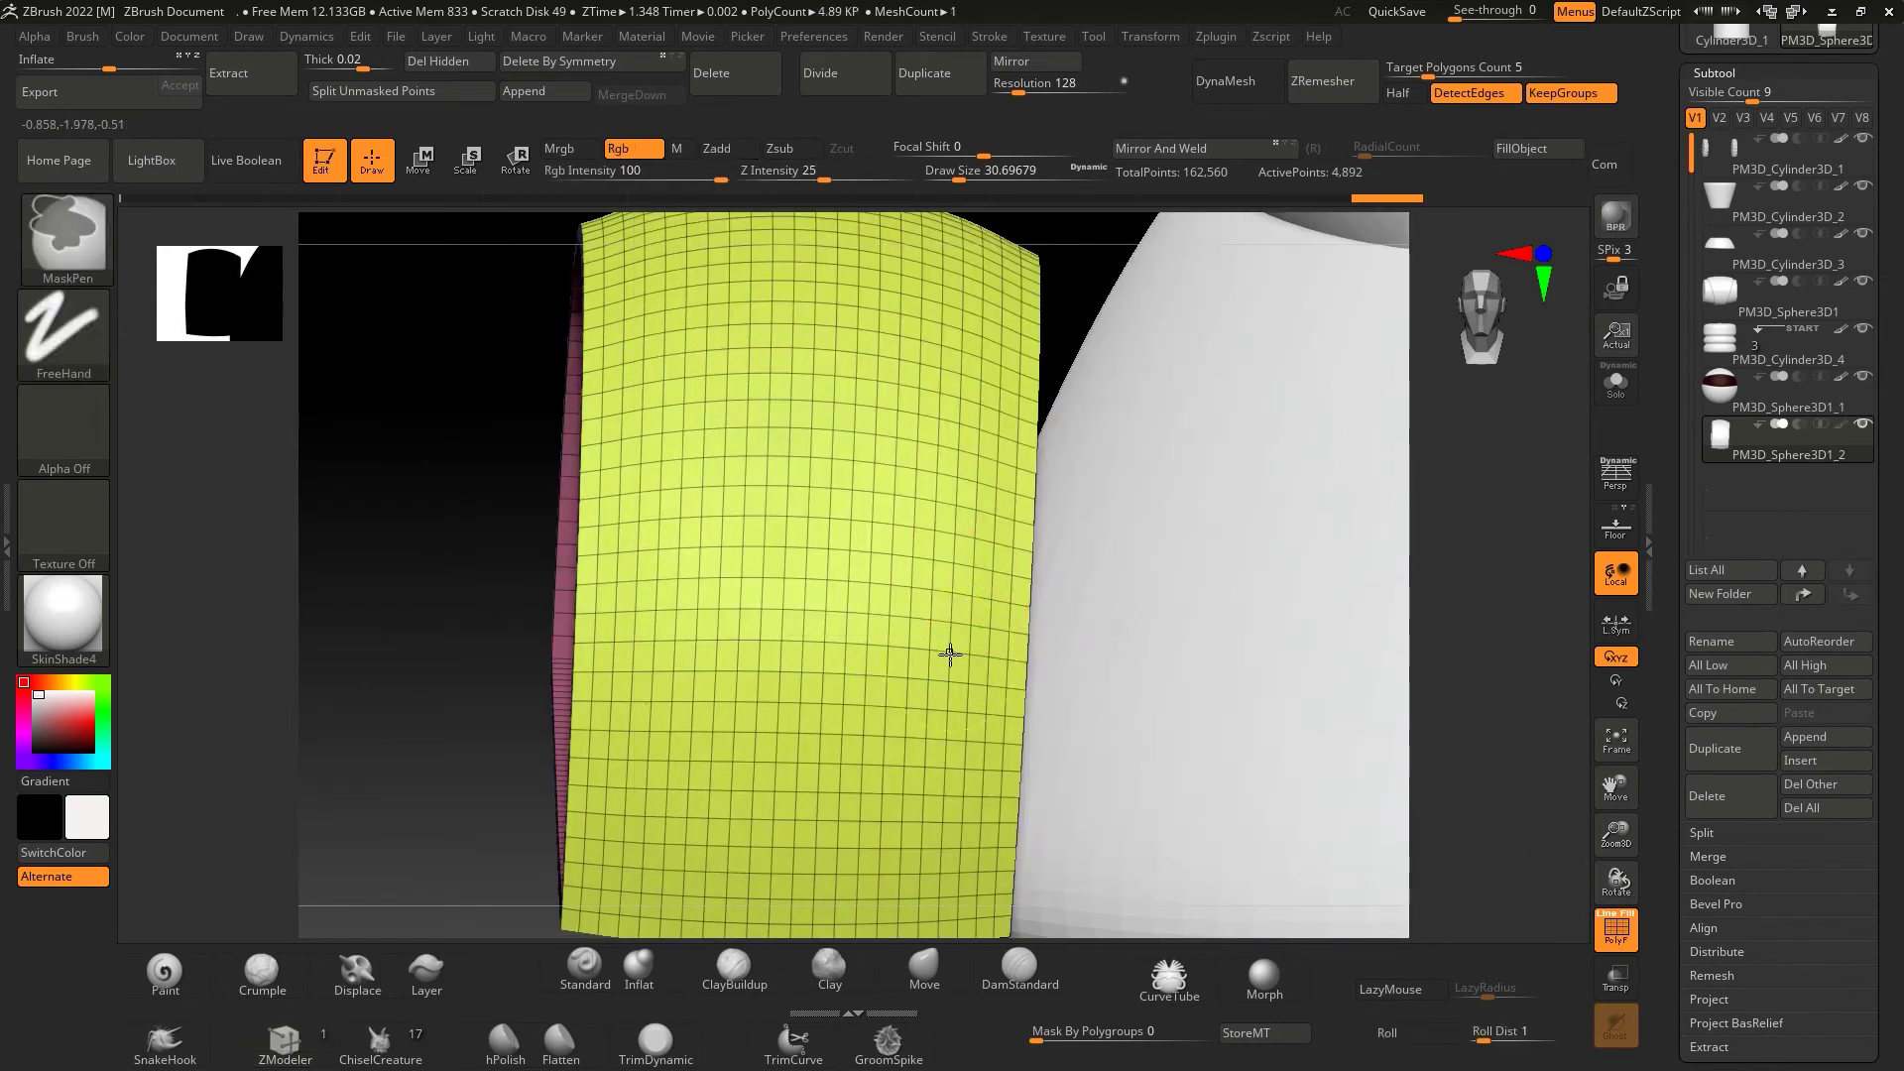
right_click(947, 650)
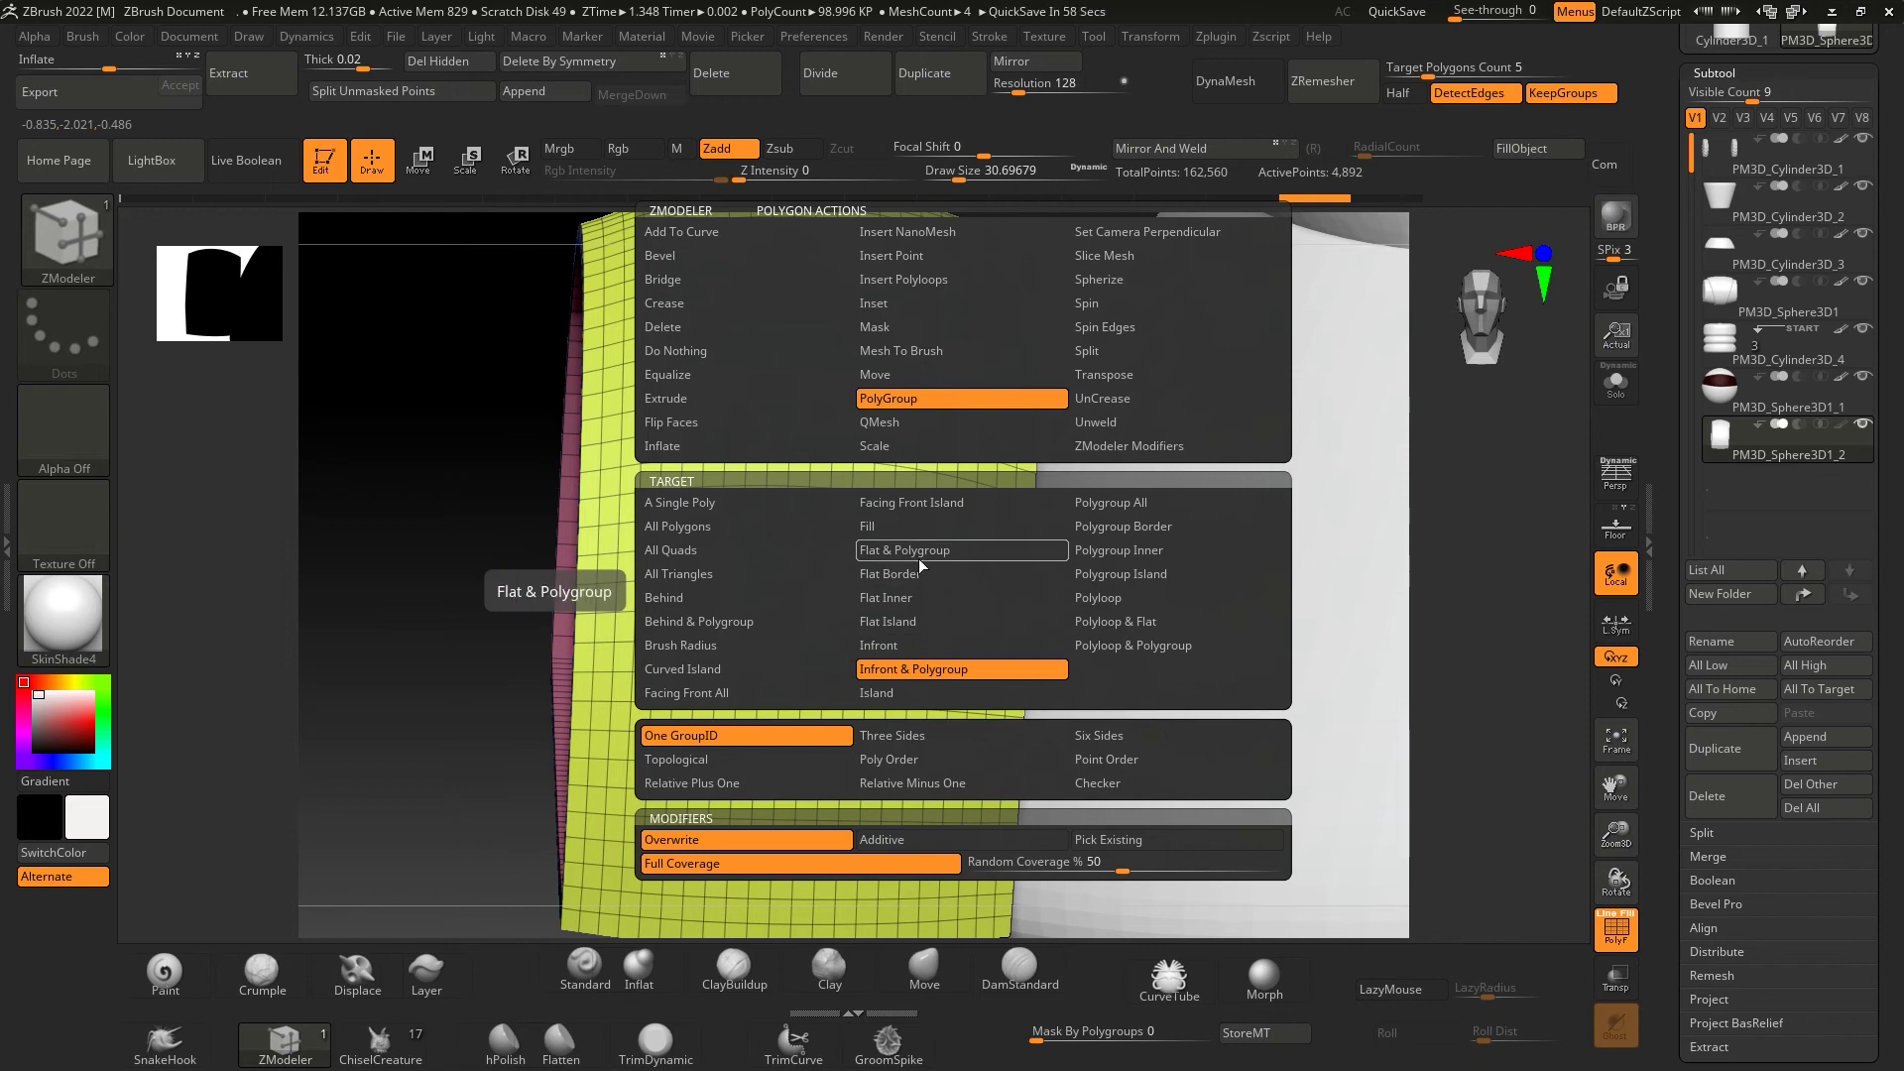
click(1100, 597)
click(965, 515)
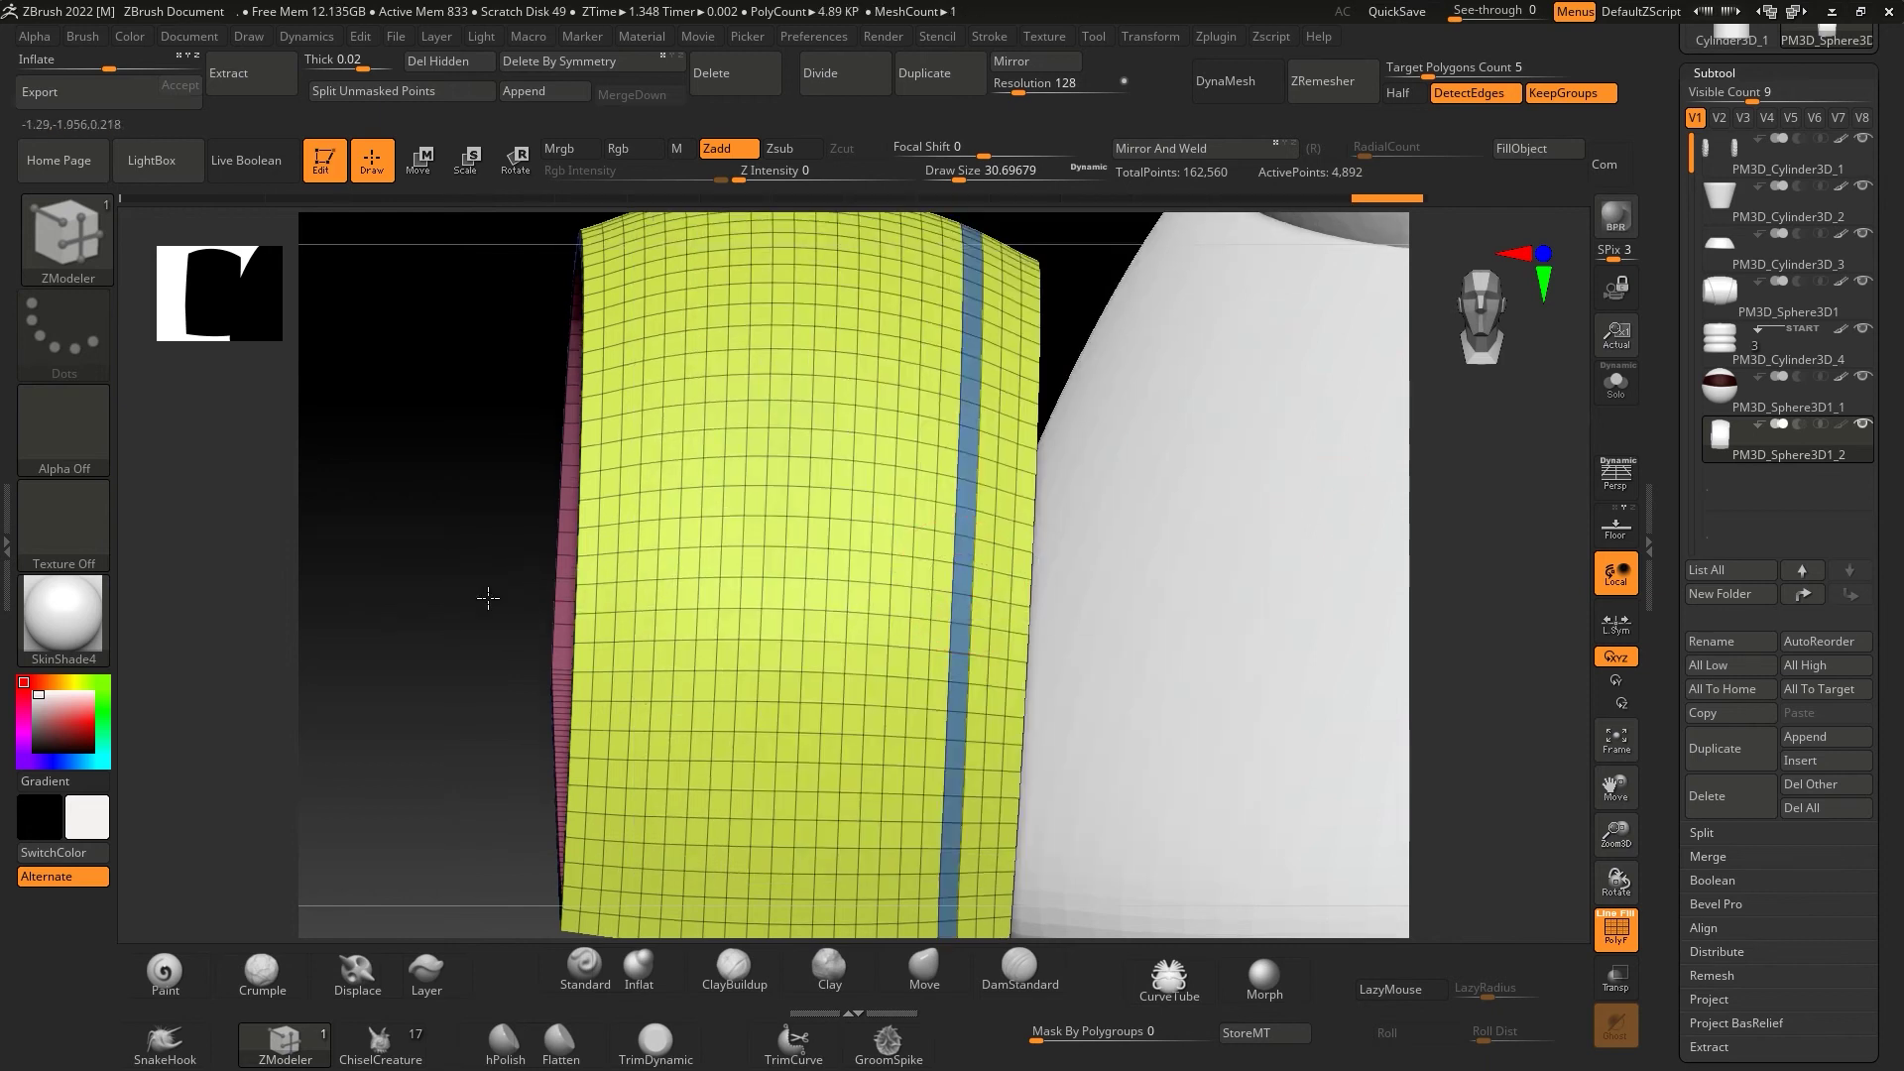
drag(481, 595, 783, 464)
right_click(784, 464)
- Move the shell onto the body's upper side and mirror it to the other side
key(shift+f)
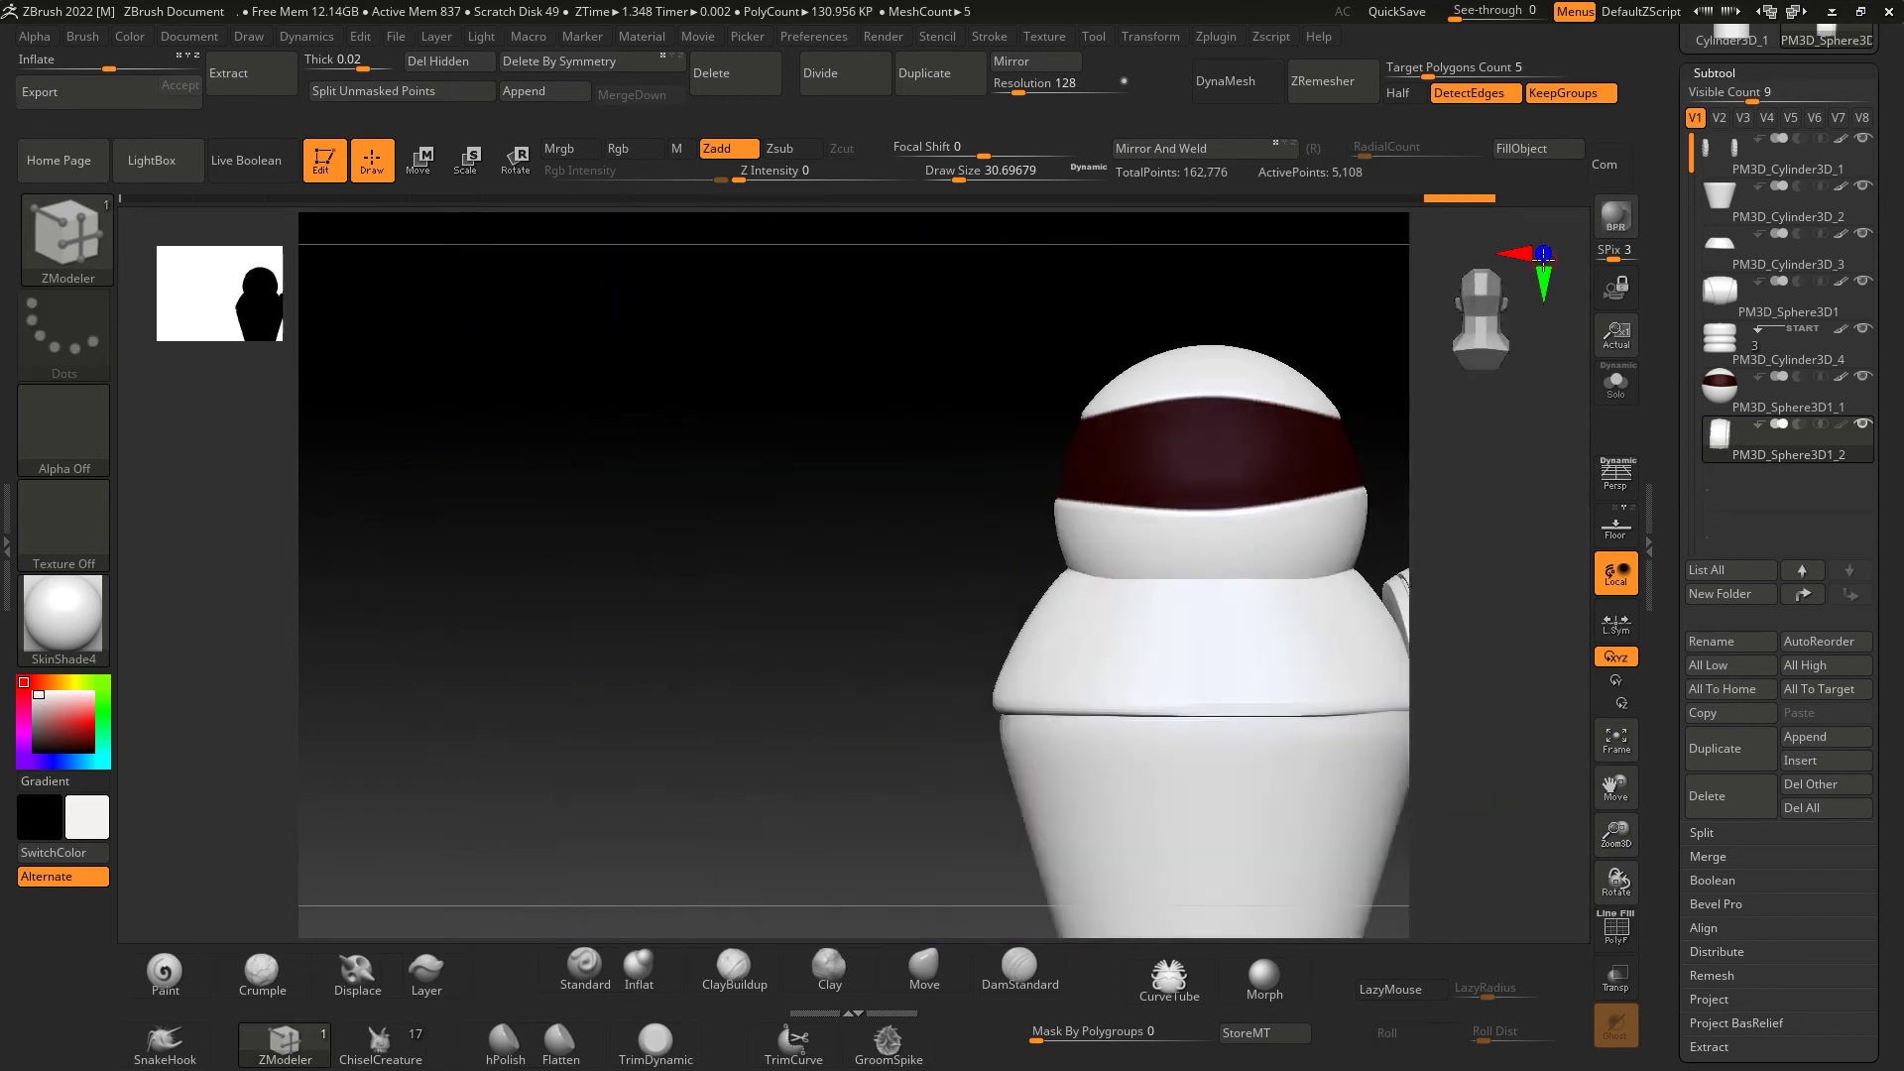
drag(1091, 515, 1219, 614)
key(w)
mouse_move(1147, 476)
mouse_down()
mouse_move(1073, 403)
mouse_move(556, 409)
mouse_move(566, 422)
mouse_up()
mouse_move(751, 373)
mouse_down()
mouse_move(1118, 446)
mouse_move(808, 327)
mouse_move(1153, 468)
mouse_up()
key(ctrl+shift+m)
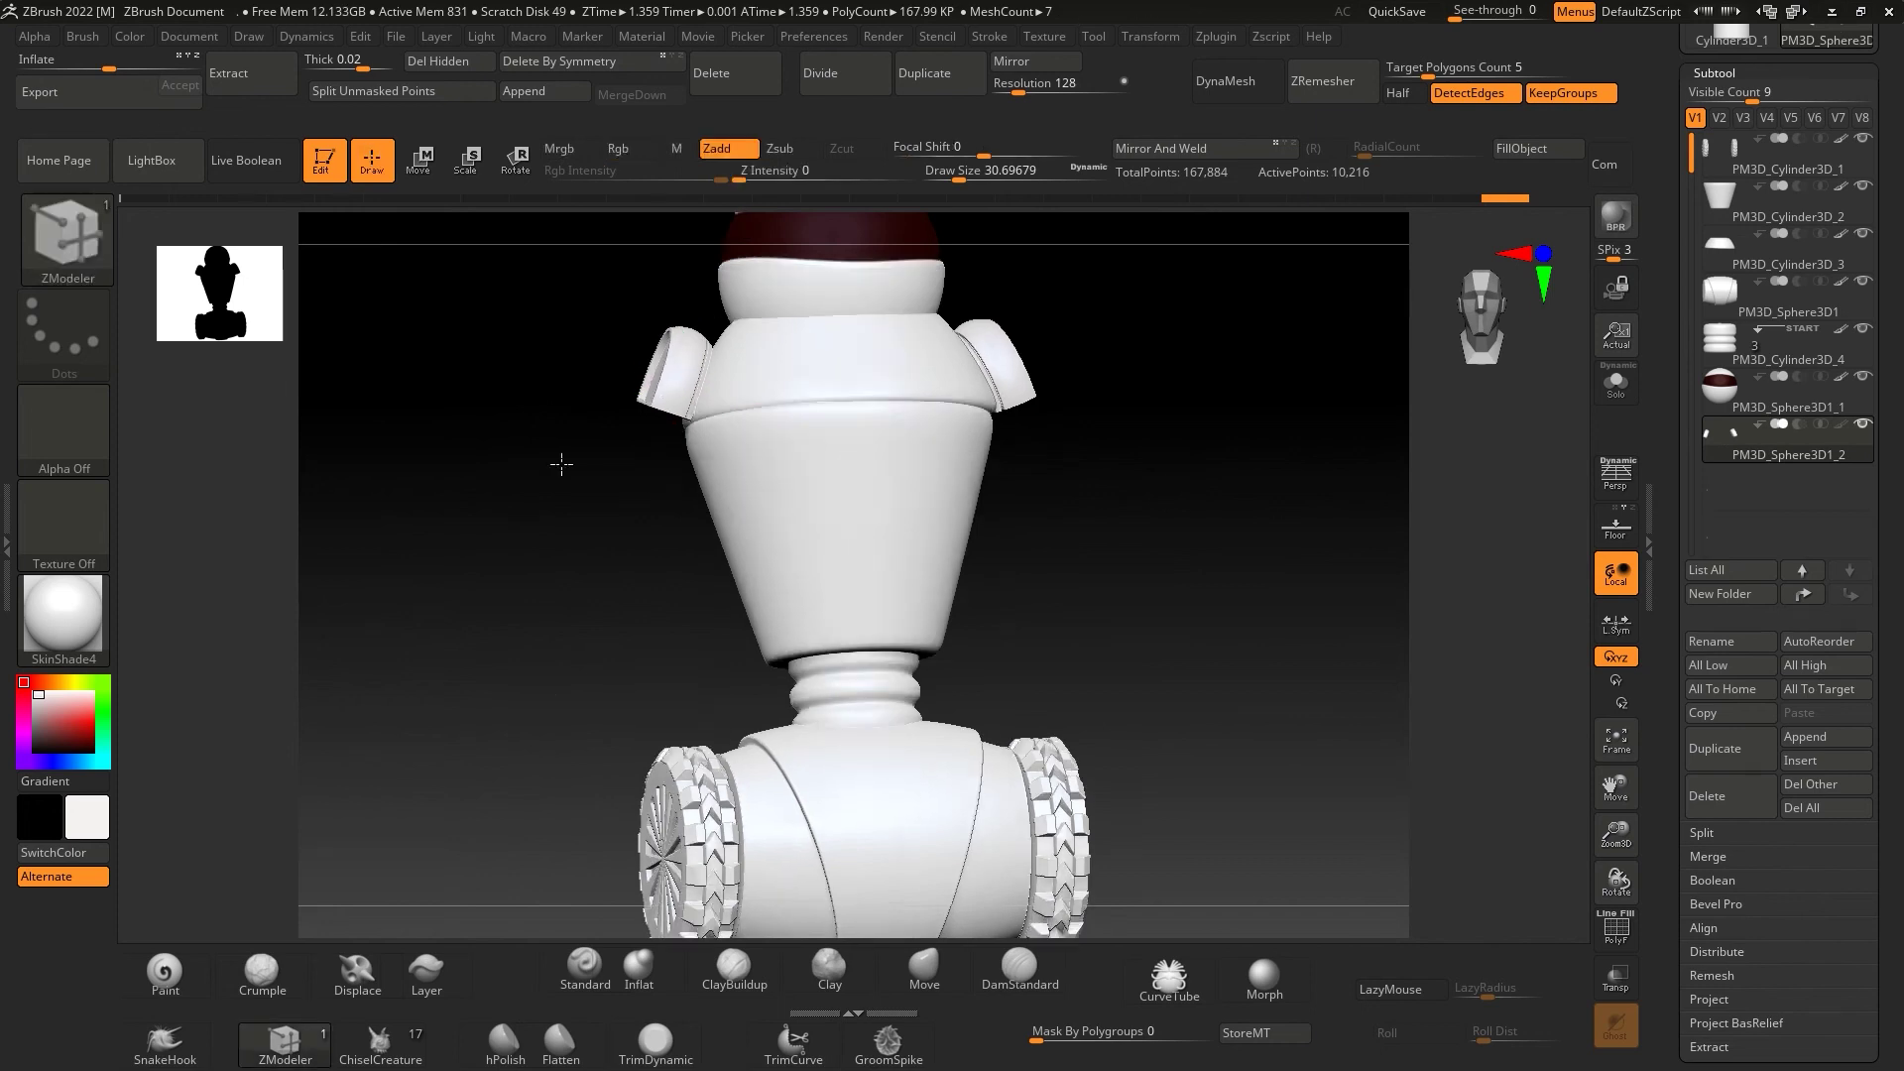
- Insert a cylinder at the neck and orbit around the robot to check its placement
click(1800, 760)
click(157, 268)
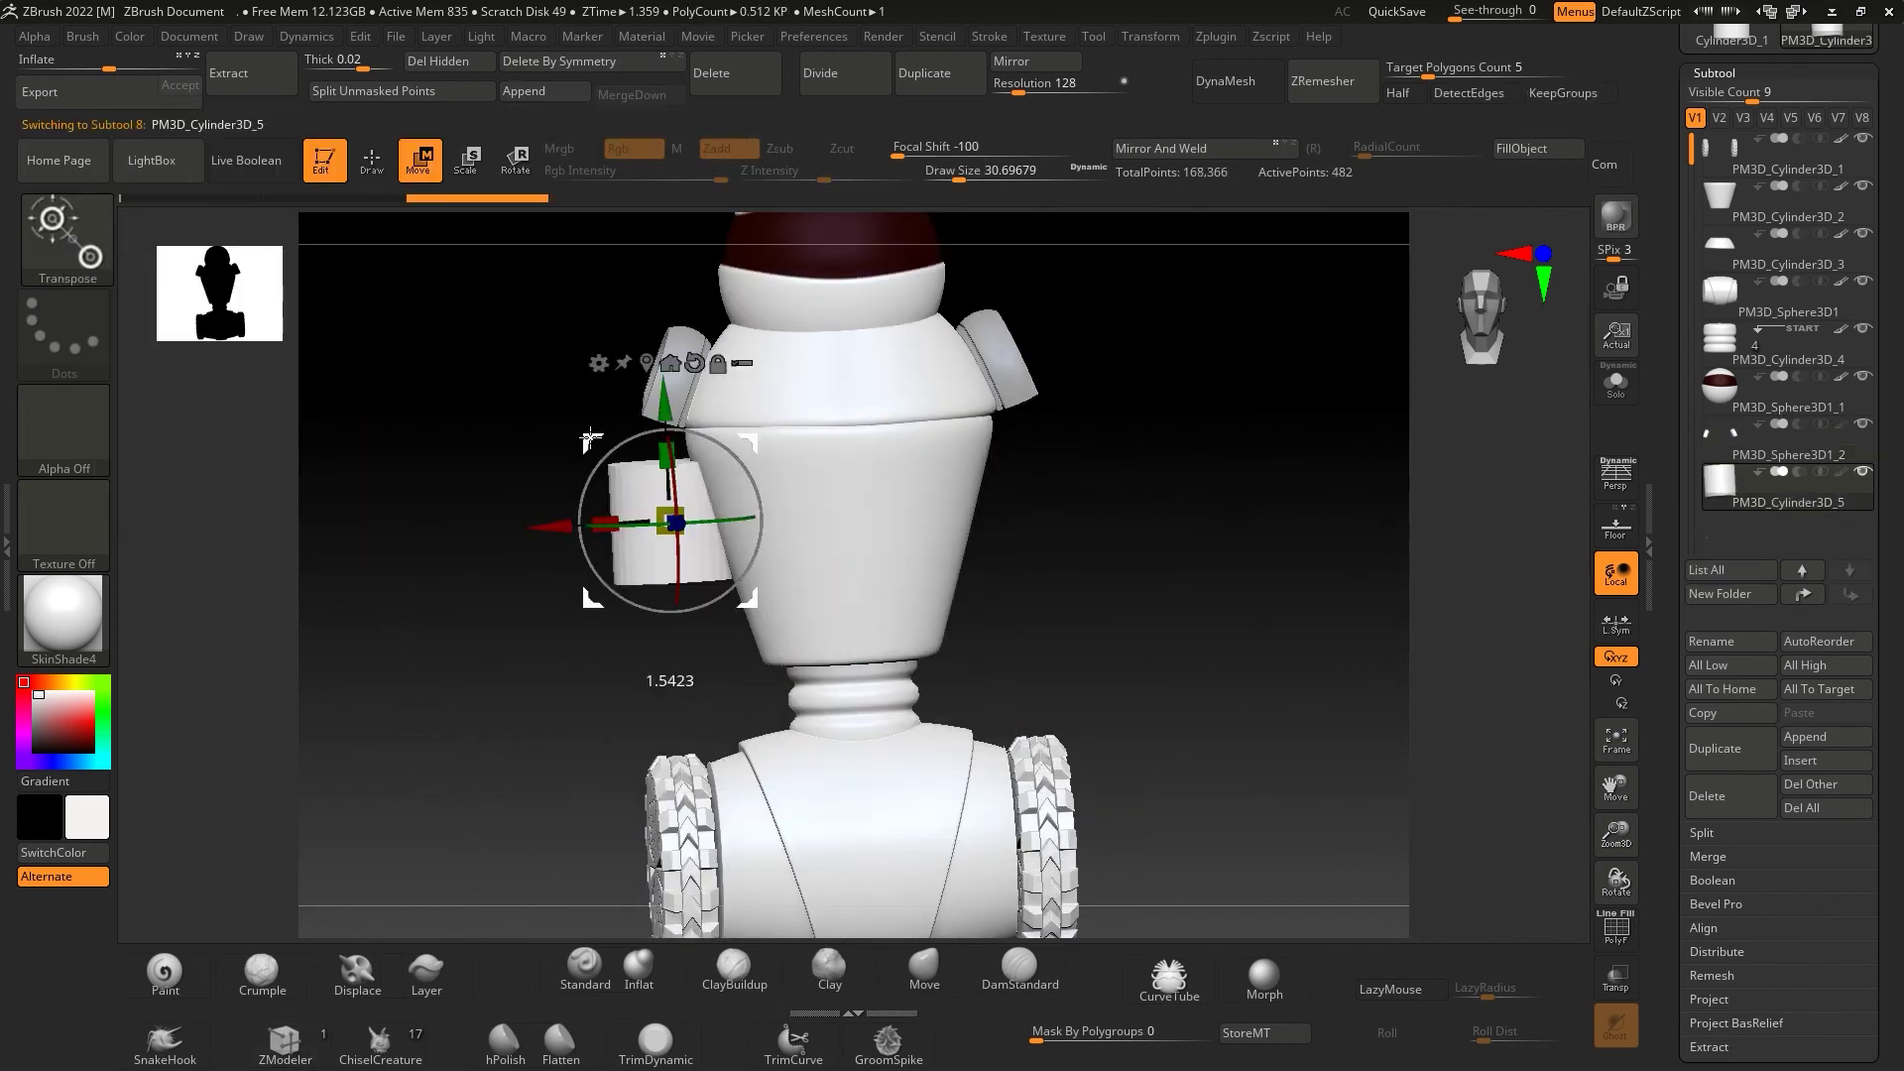
mouse_move(735, 474)
mouse_down()
mouse_move(850, 545)
mouse_move(757, 424)
mouse_up()
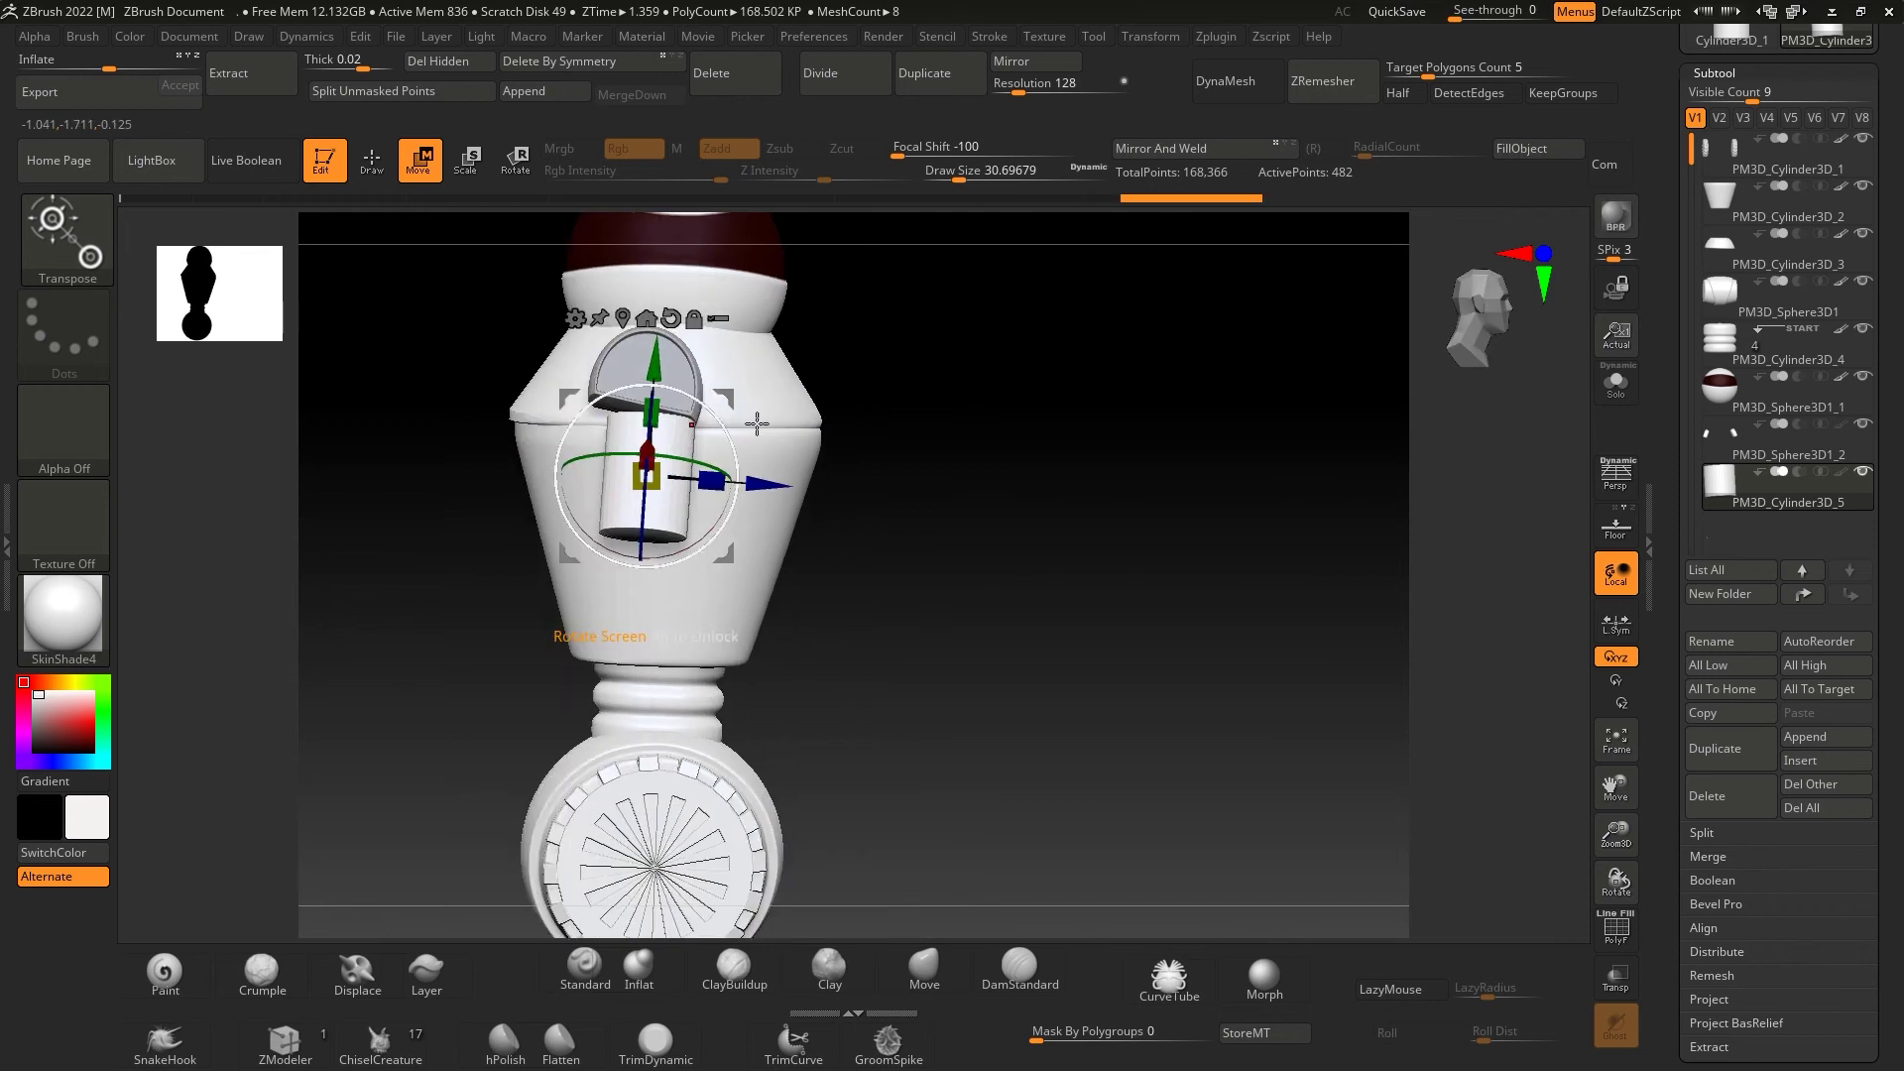
drag(991, 565, 481, 542)
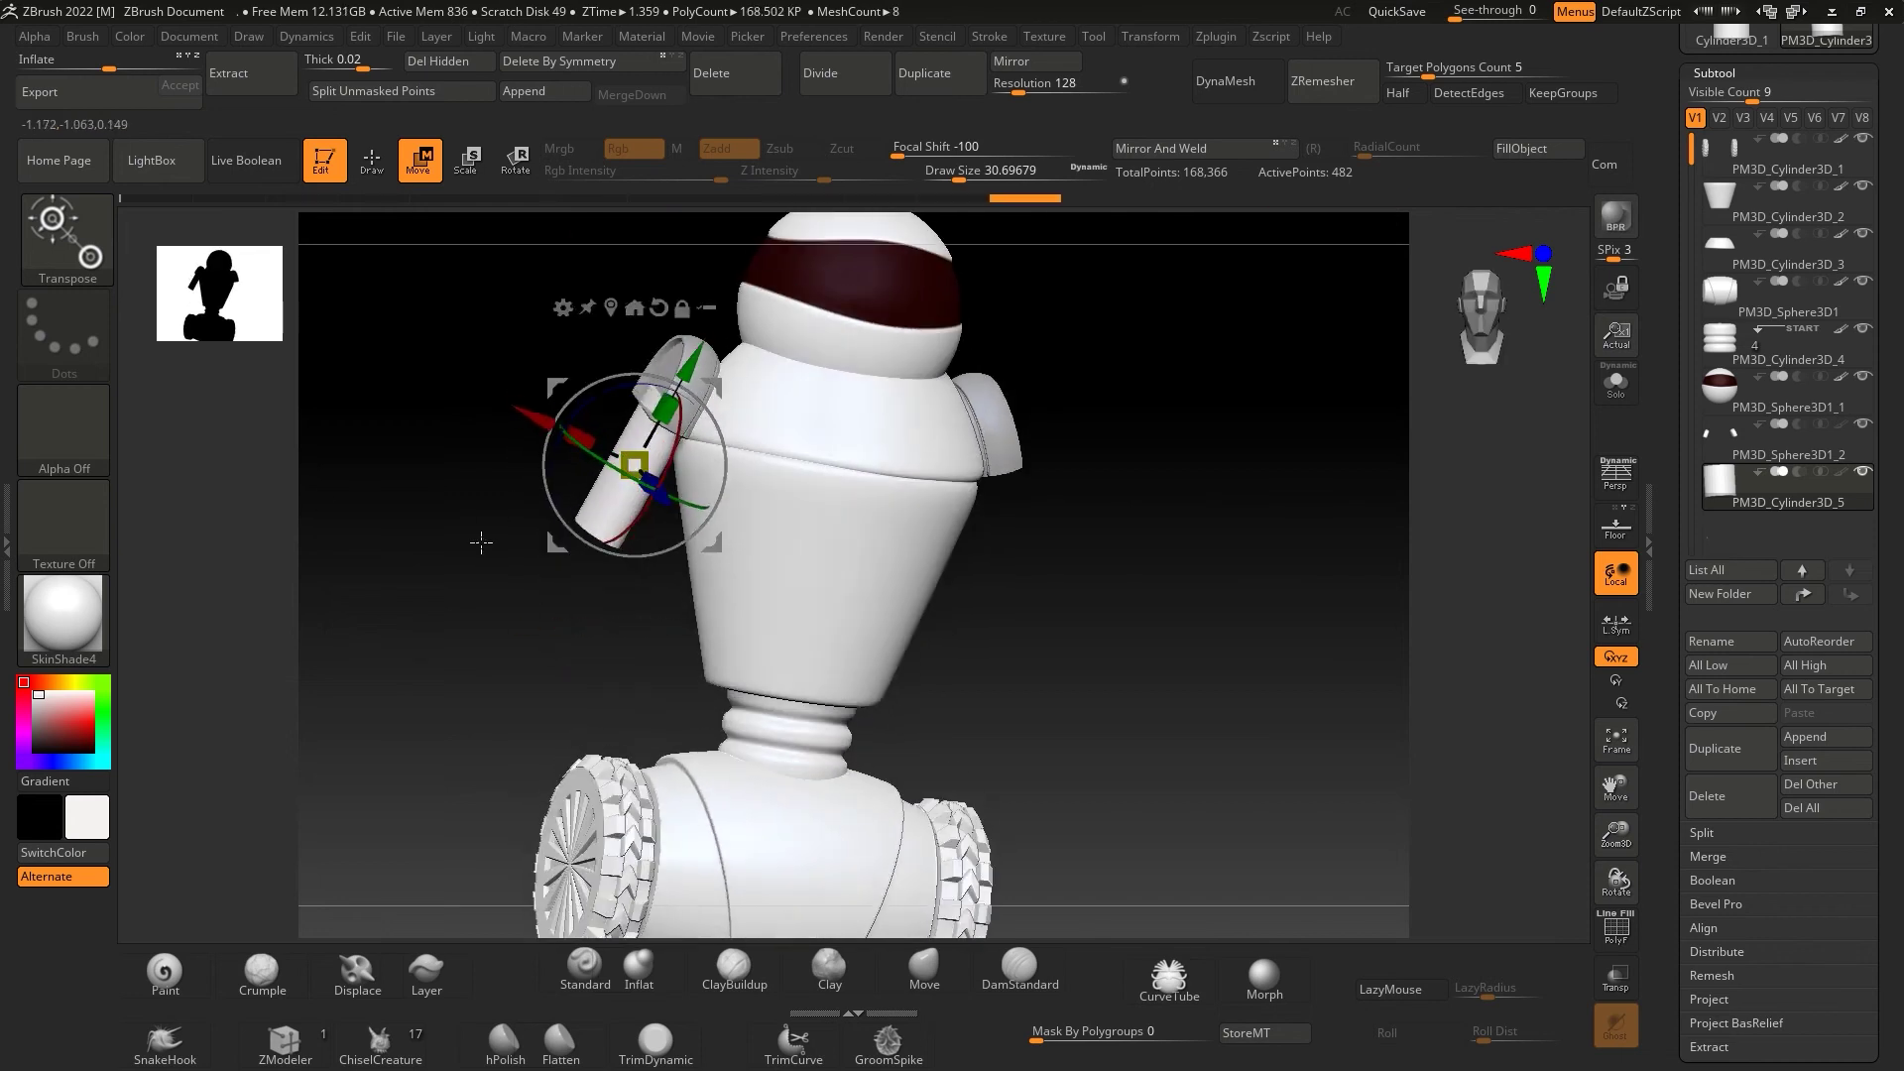
drag(1218, 443, 793, 424)
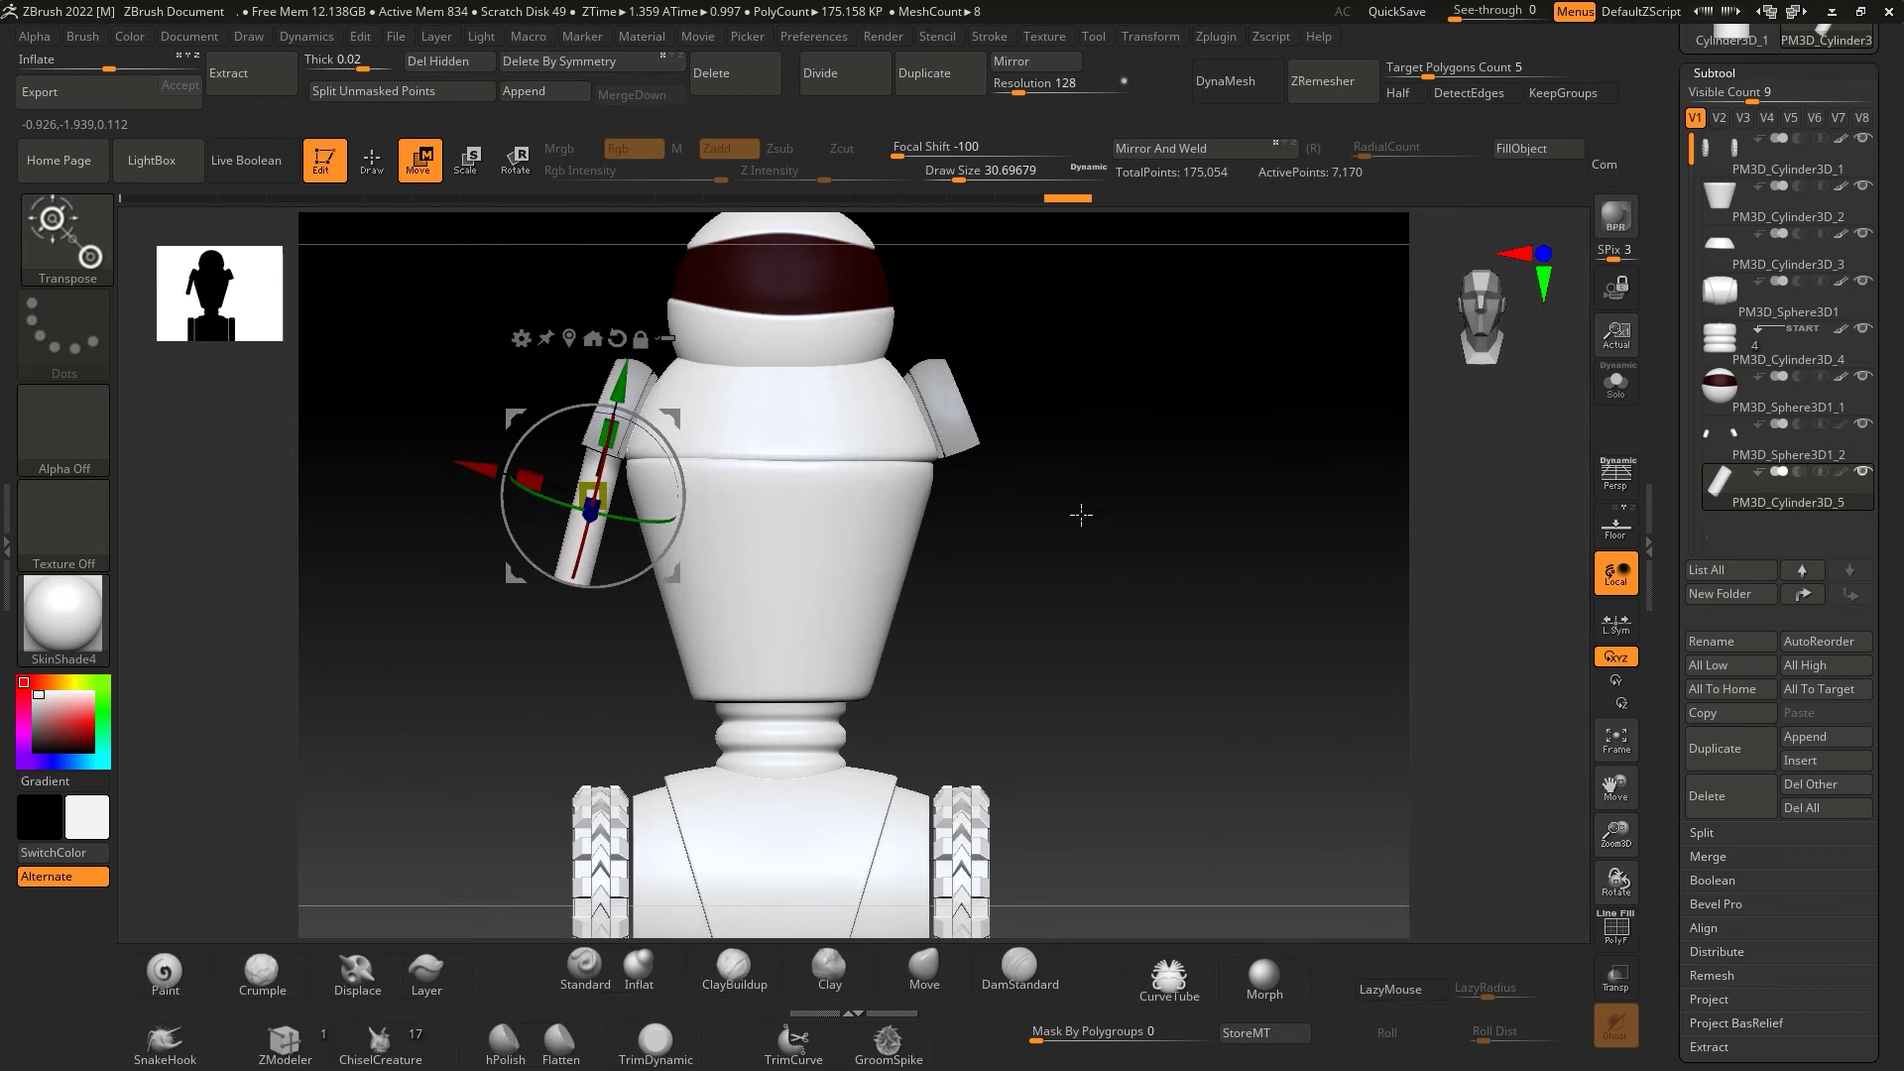
mouse_move(1205, 397)
mouse_down()
mouse_move(694, 555)
mouse_move(711, 534)
mouse_move(485, 554)
mouse_up()
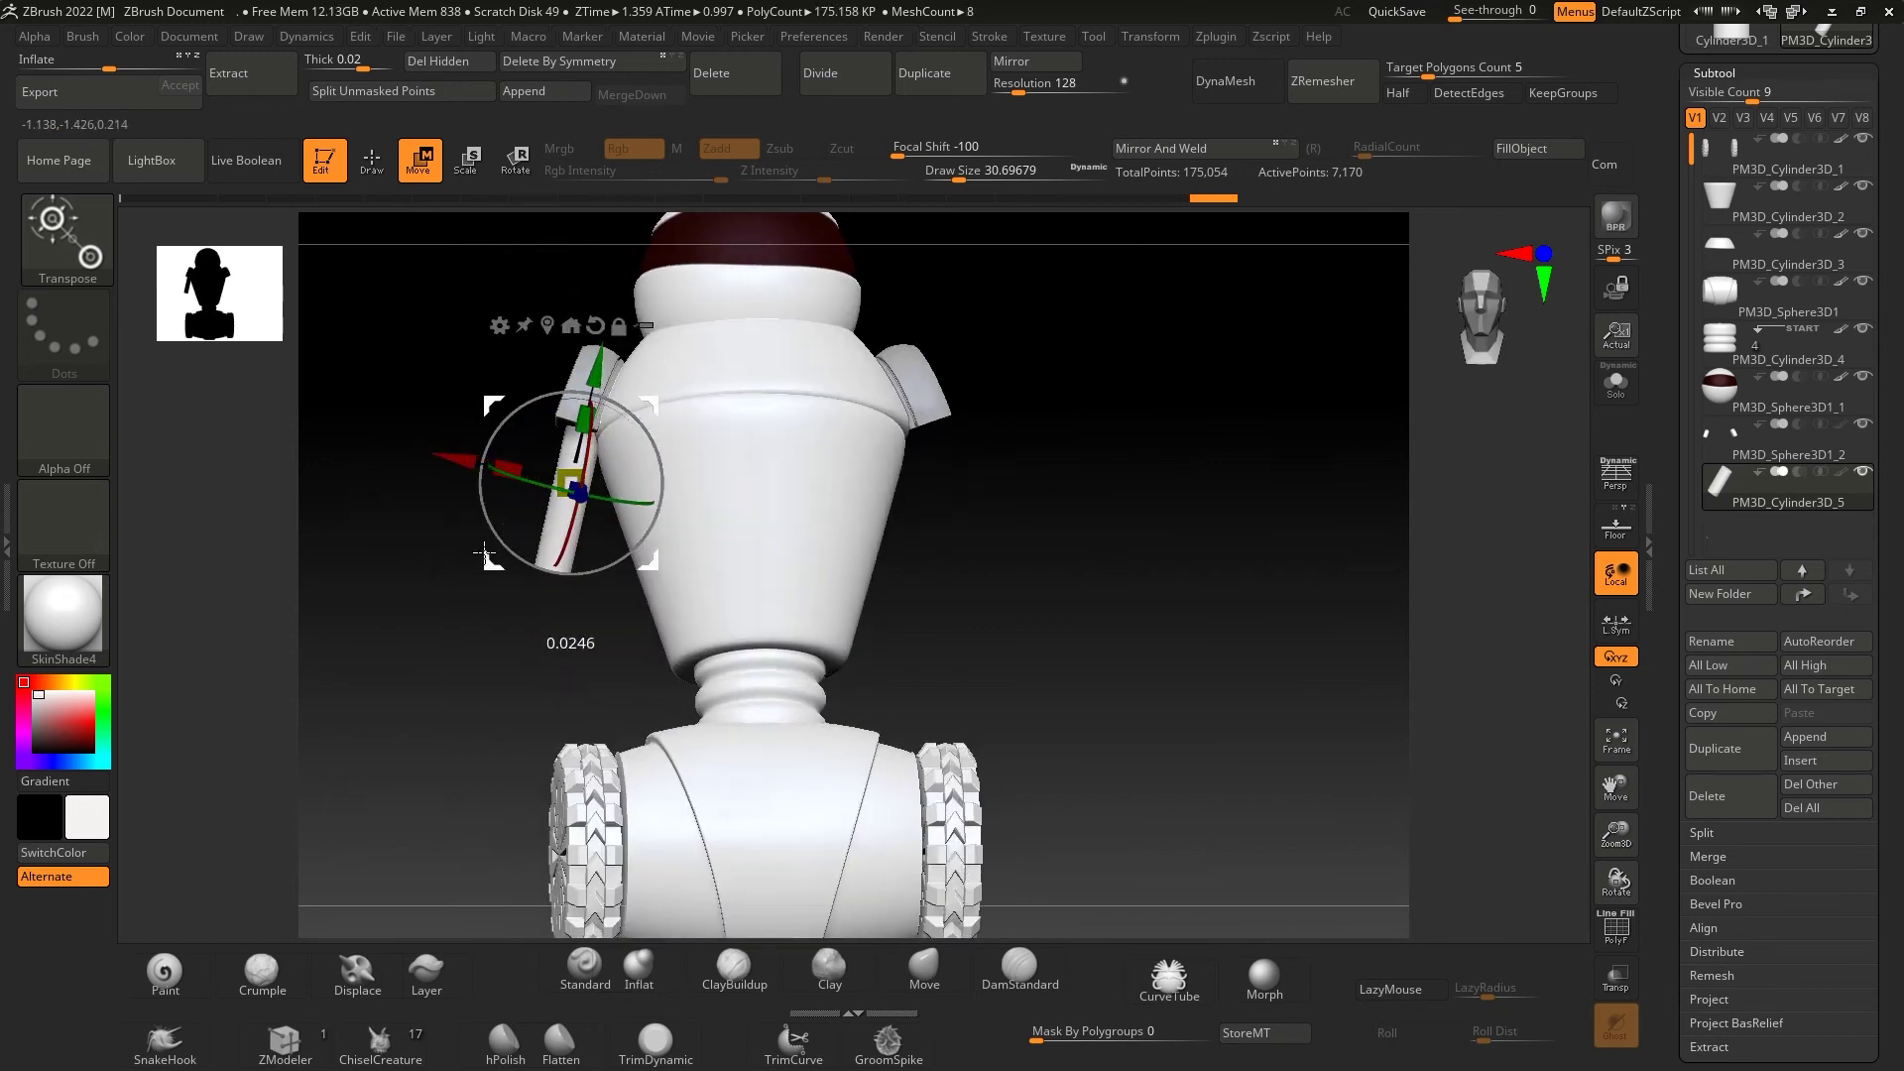
drag(1202, 582, 1190, 625)
- Add a second cylinder, shrink it to arm size and view it from the side
click(524, 90)
click(526, 121)
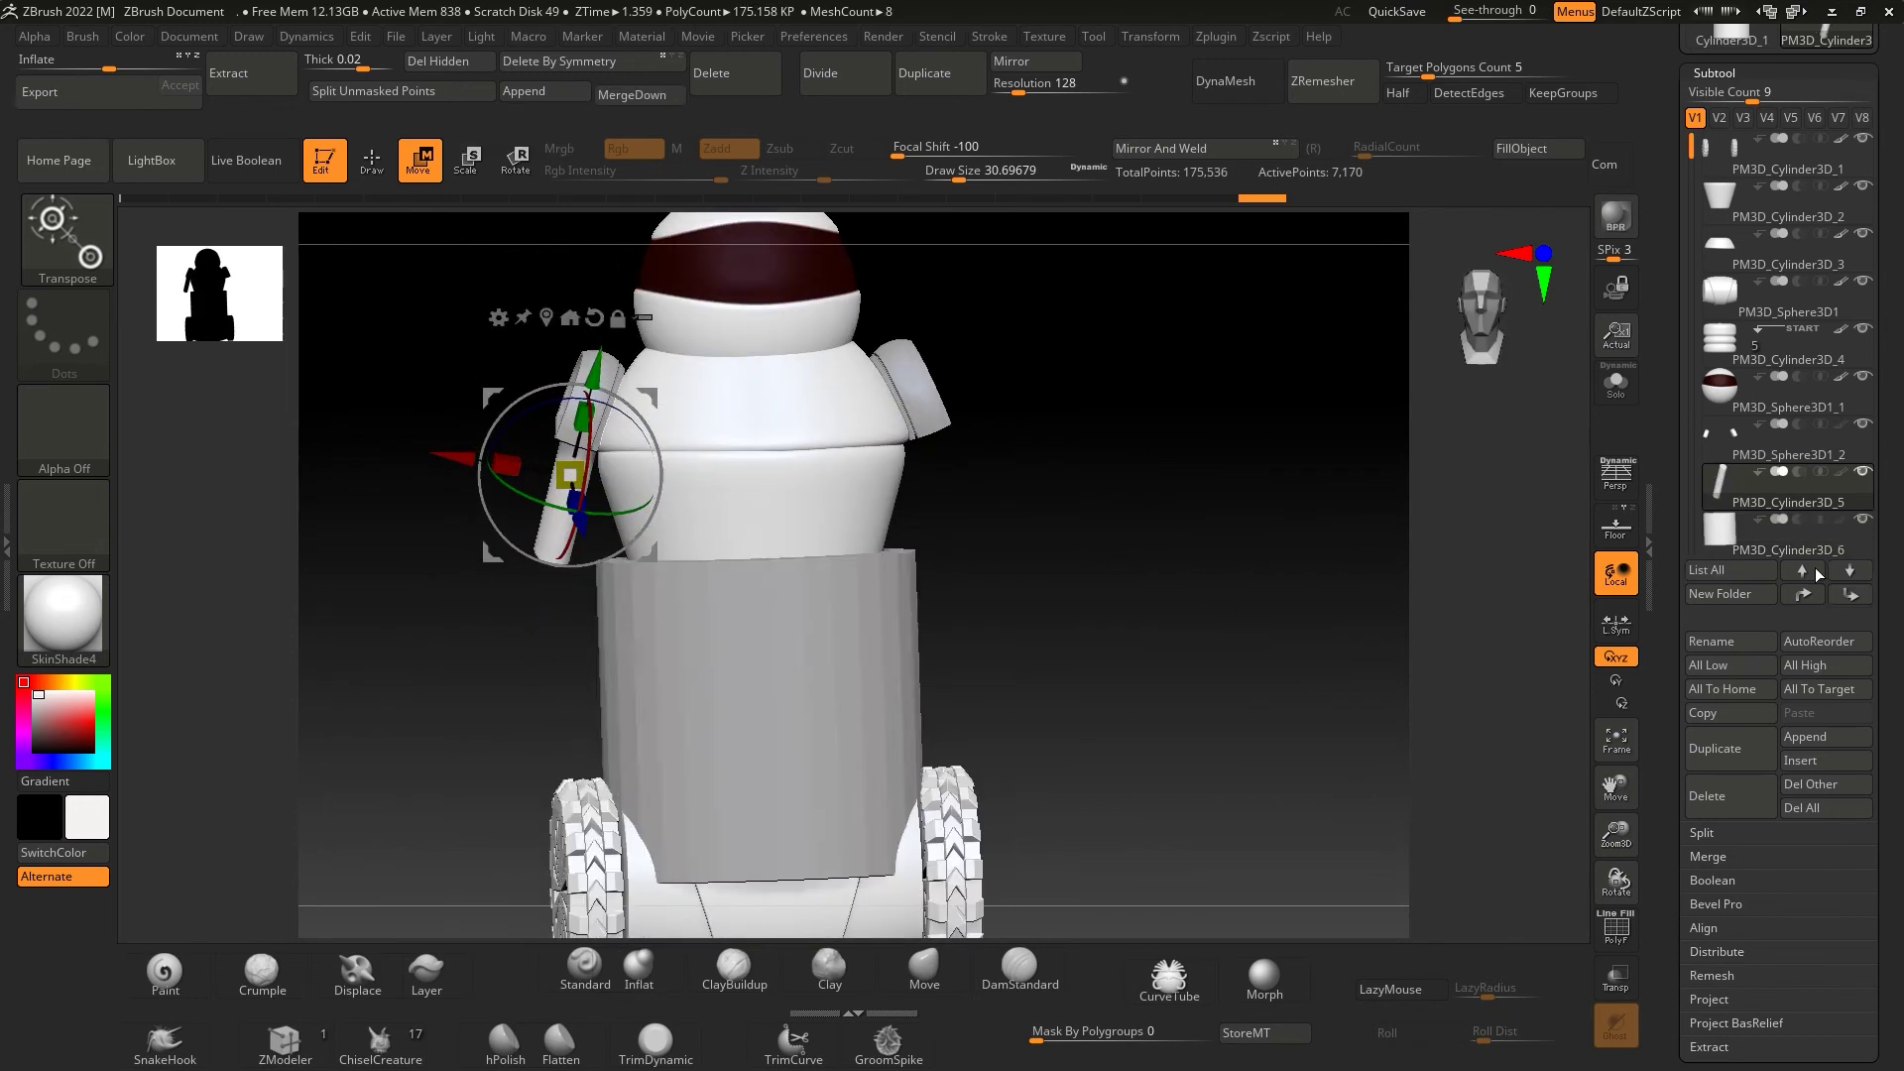
drag(777, 531, 754, 595)
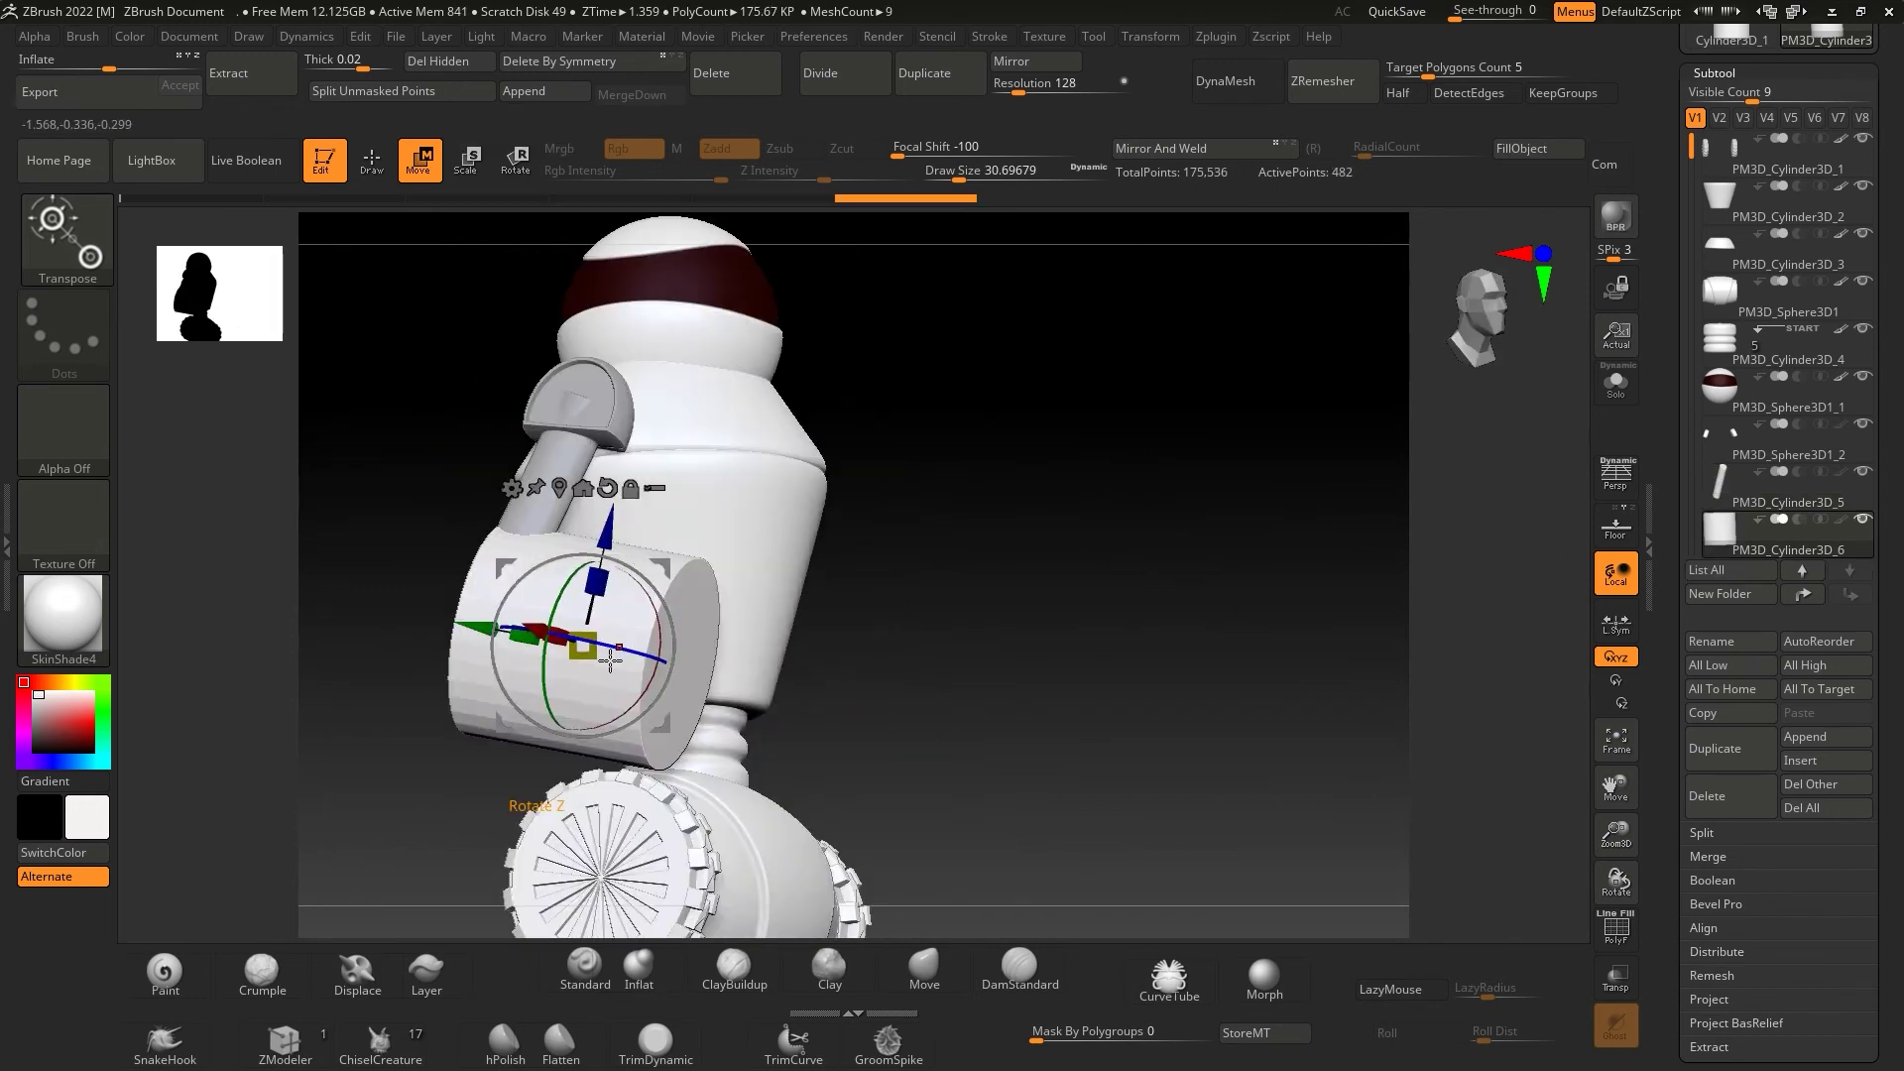
mouse_move(1140, 674)
mouse_down()
mouse_move(905, 670)
mouse_move(400, 438)
mouse_move(506, 573)
mouse_up()
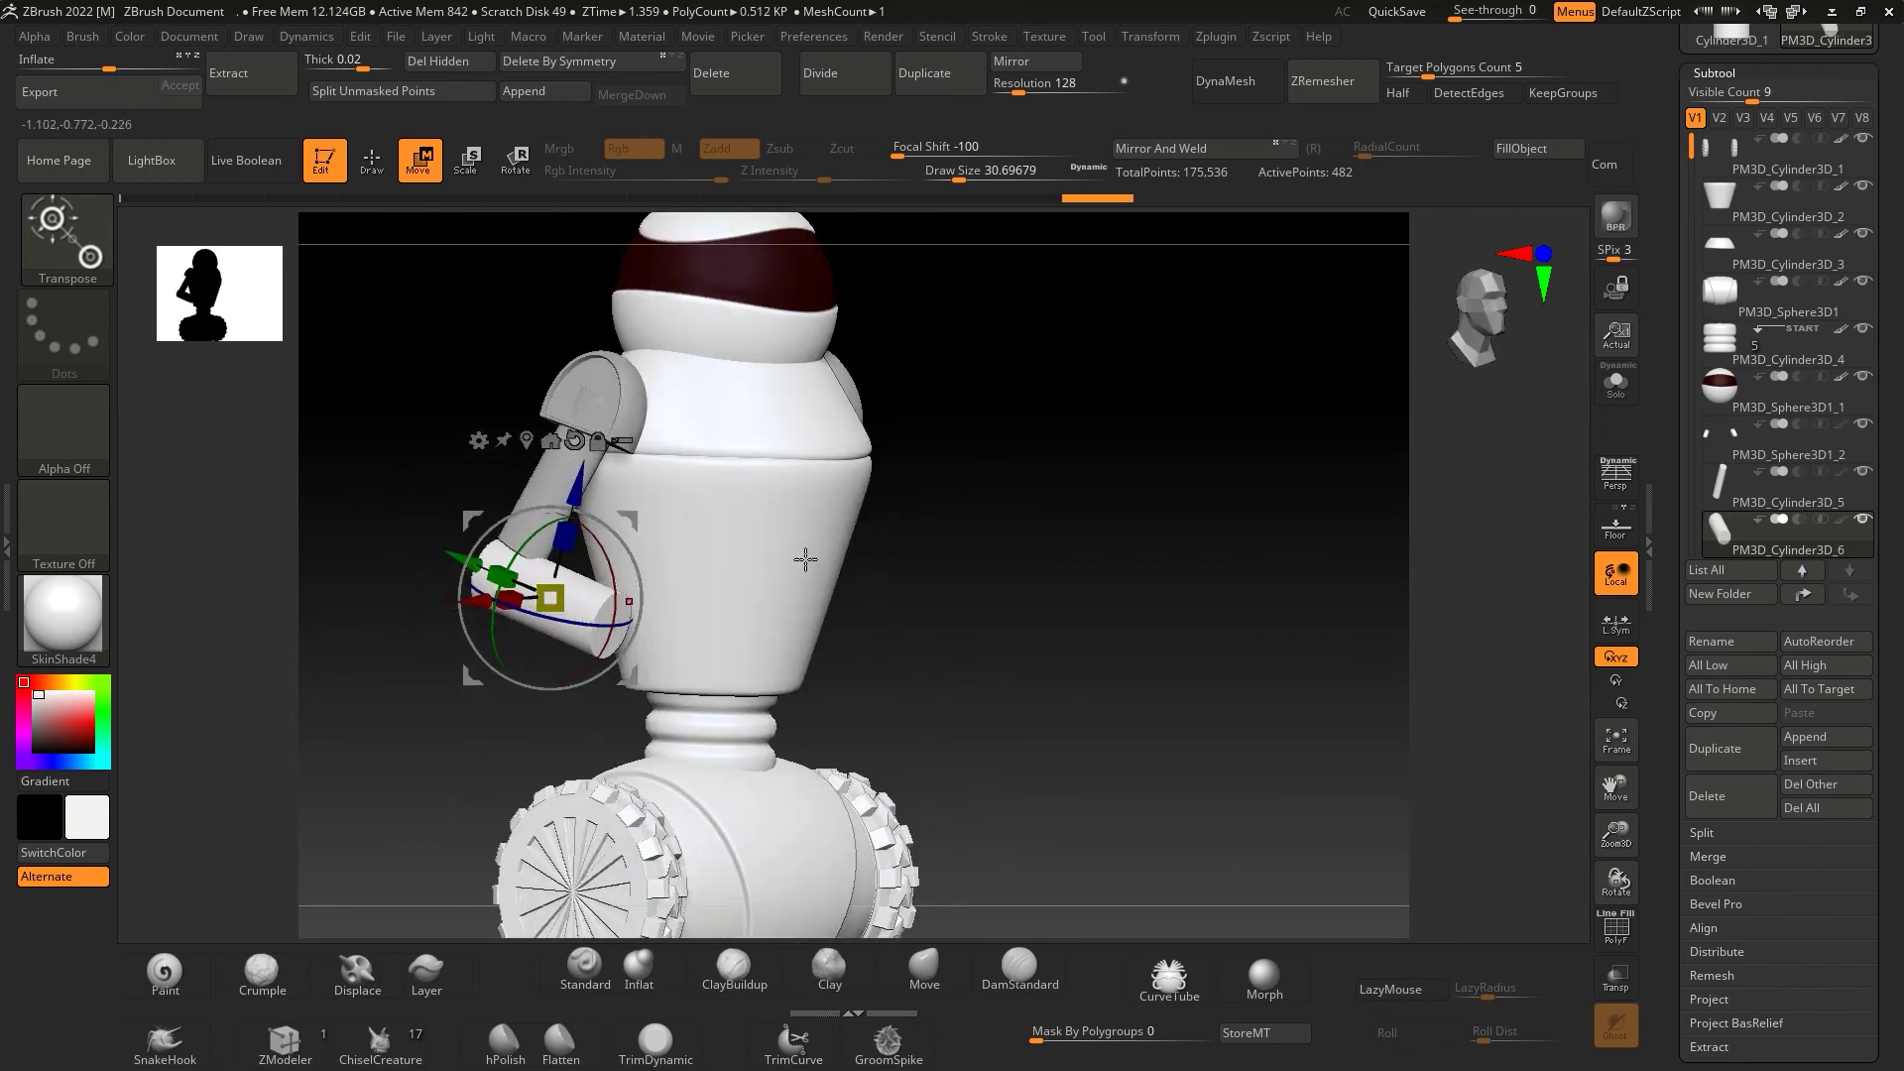
mouse_move(805, 561)
mouse_down()
mouse_move(744, 540)
mouse_move(604, 563)
mouse_up()
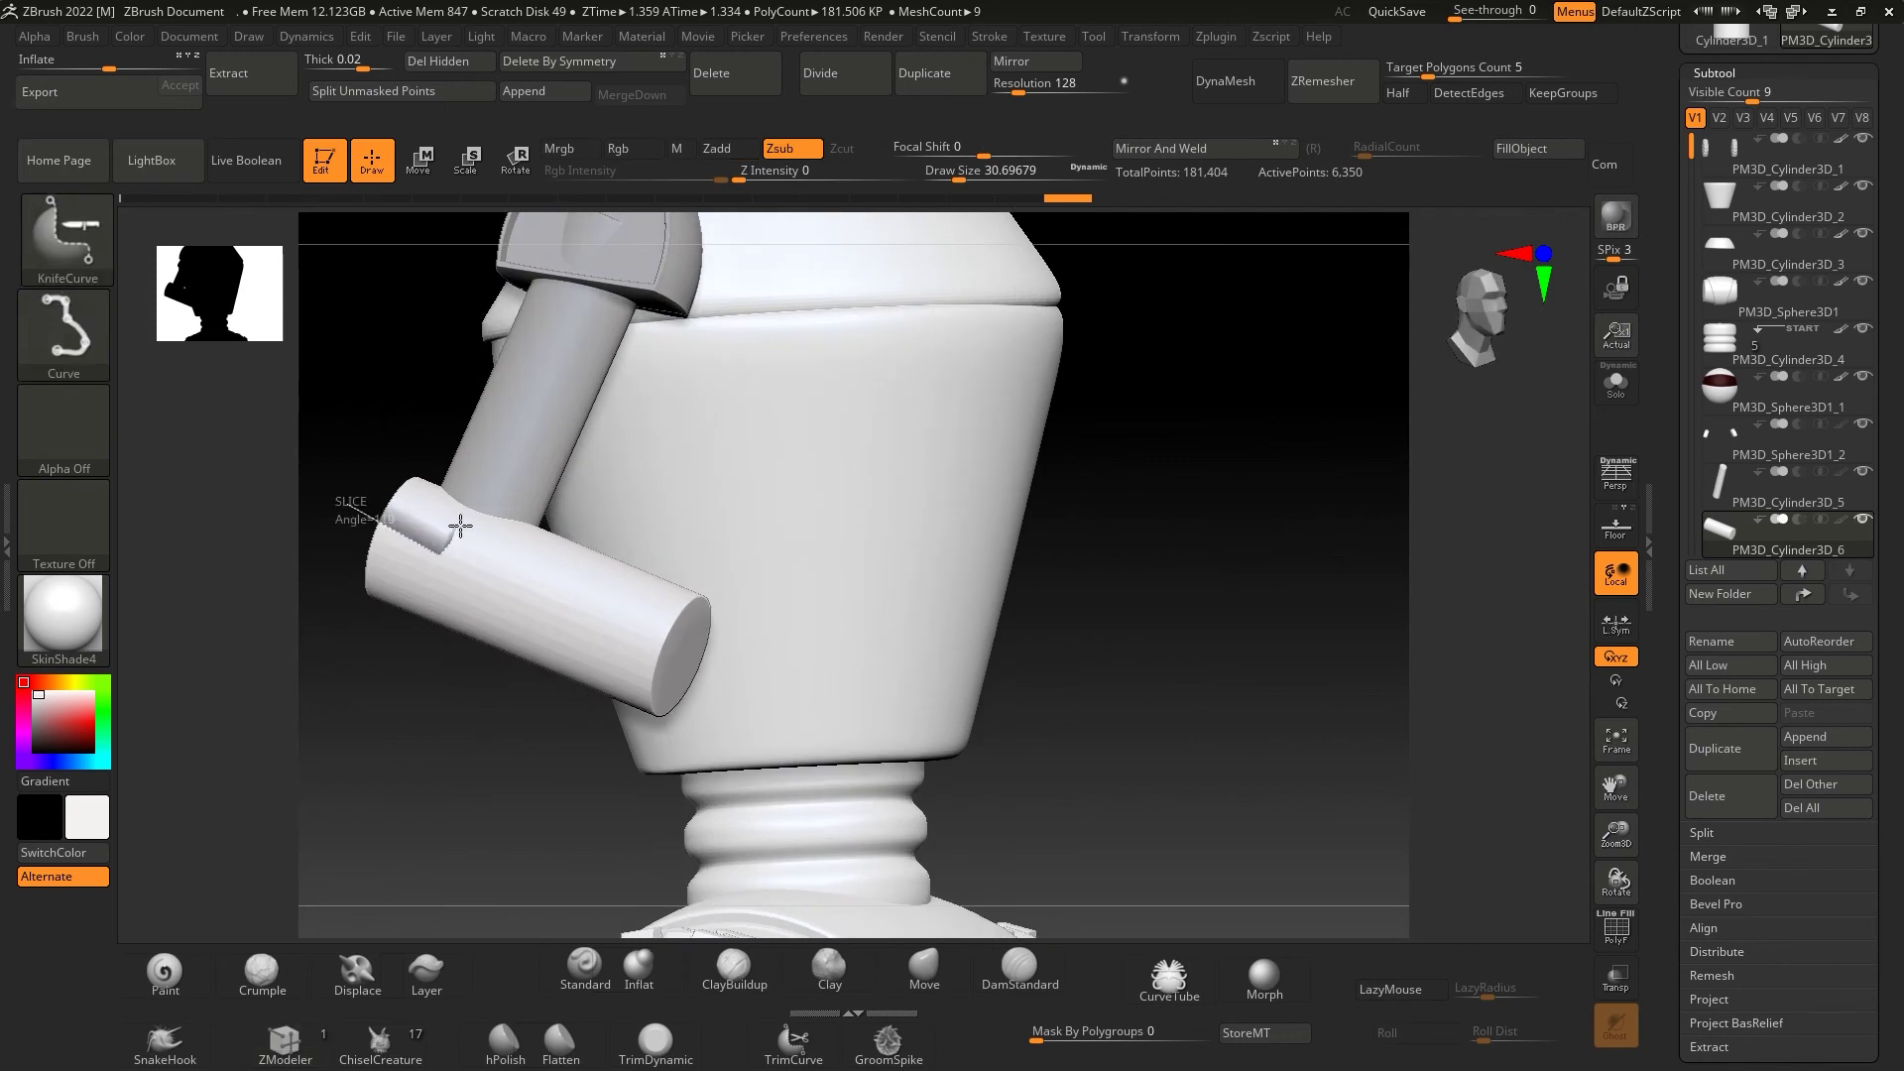
- Cut two KnifeCurve slices into the forearm's end and inspect the remeshed forearm
ctrl+shift+drag(460, 527, 462, 528)
drag(1232, 277, 406, 368)
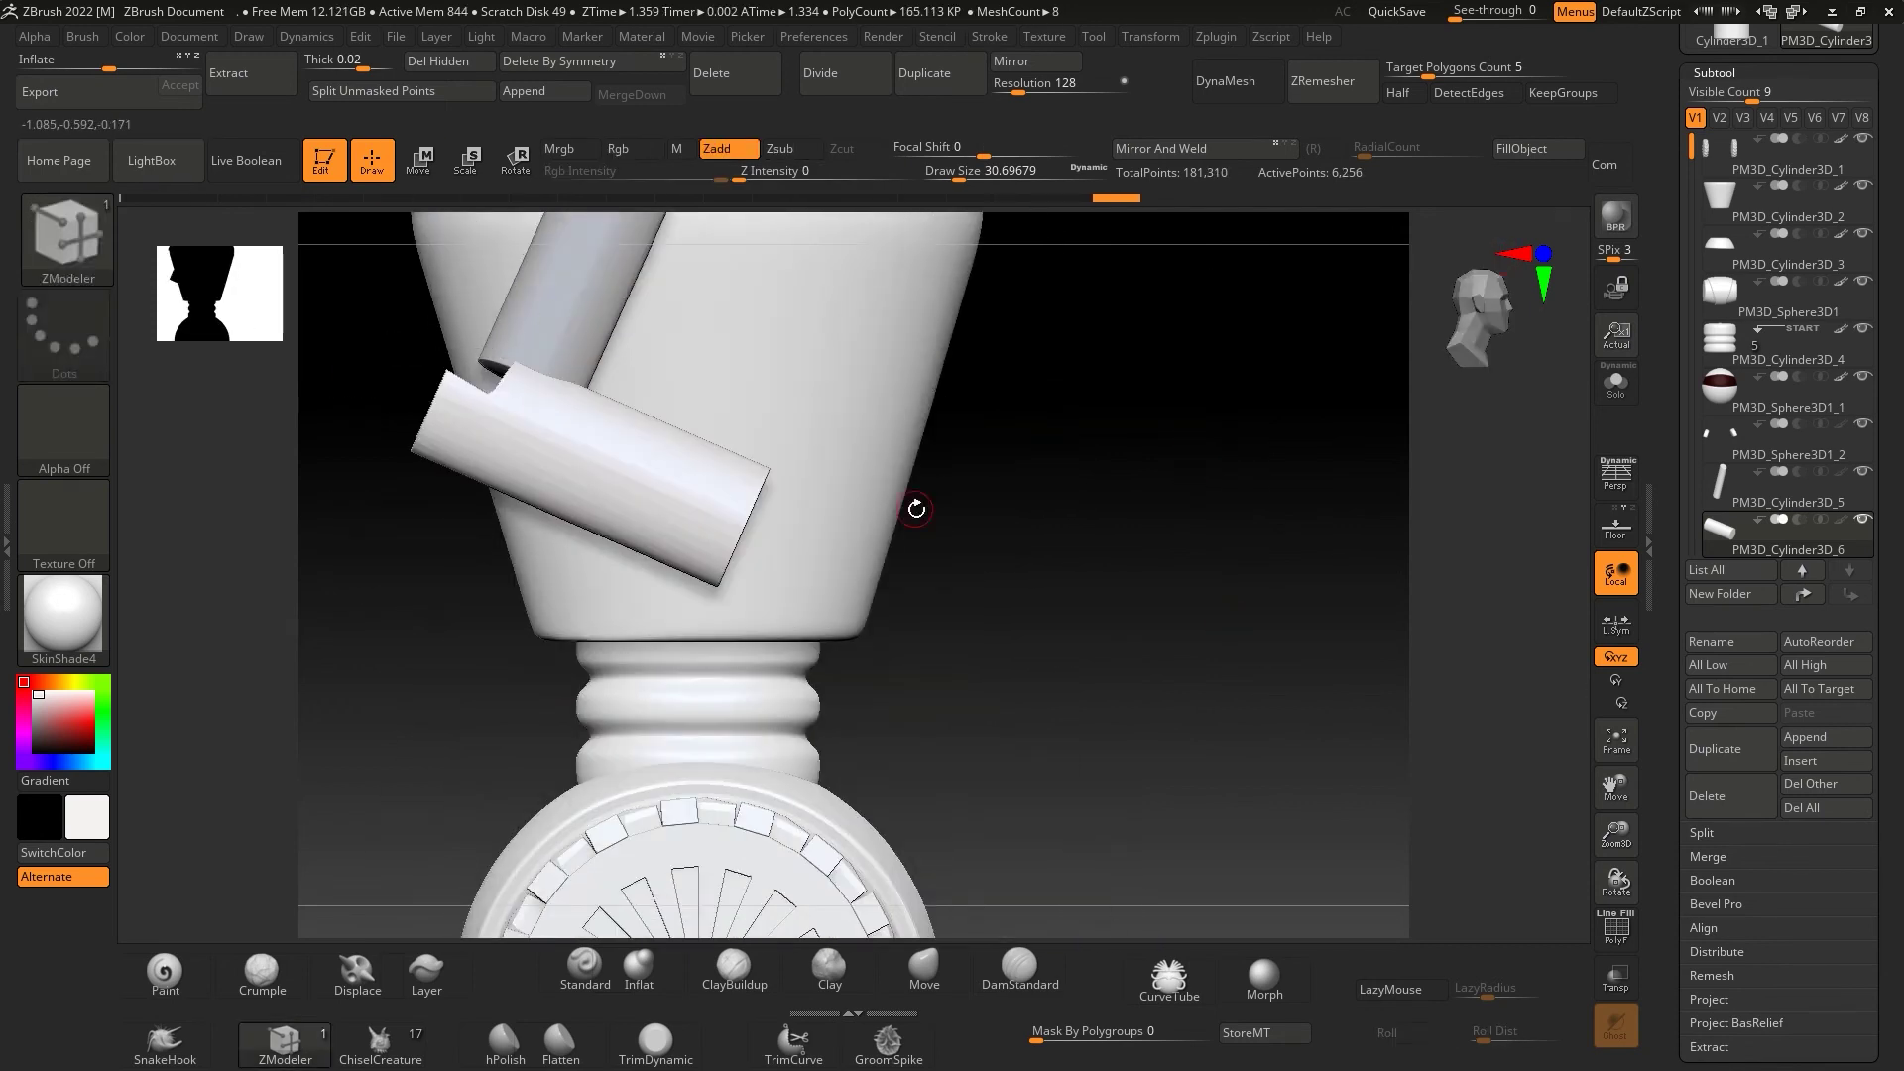
ctrl+shift+drag(535, 593, 536, 593)
mouse_move(1000, 575)
mouse_down()
mouse_move(544, 468)
mouse_move(695, 643)
mouse_move(669, 634)
mouse_up()
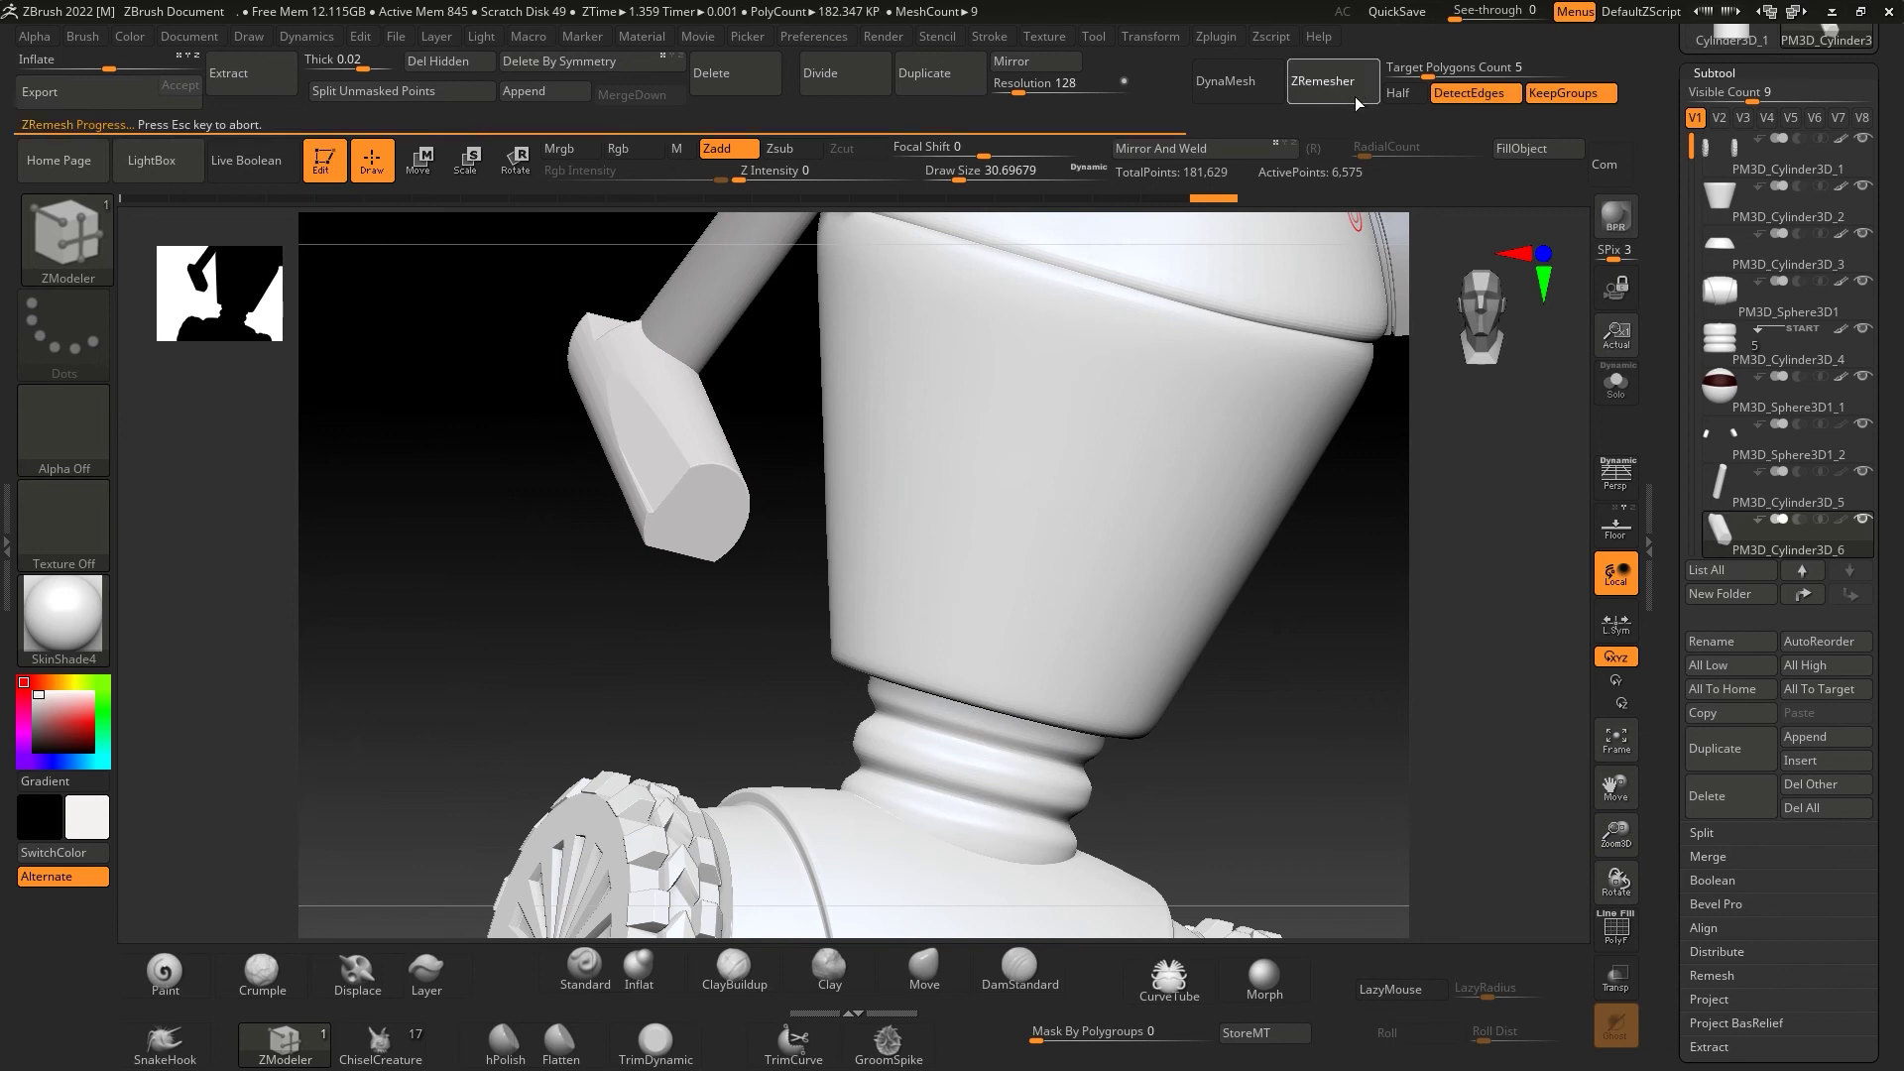
drag(1317, 608, 1249, 595)
- Insert an IMM ModelKit cap at the forearm's end and split it into its own subtool
key(b)
key(i)
key(m)
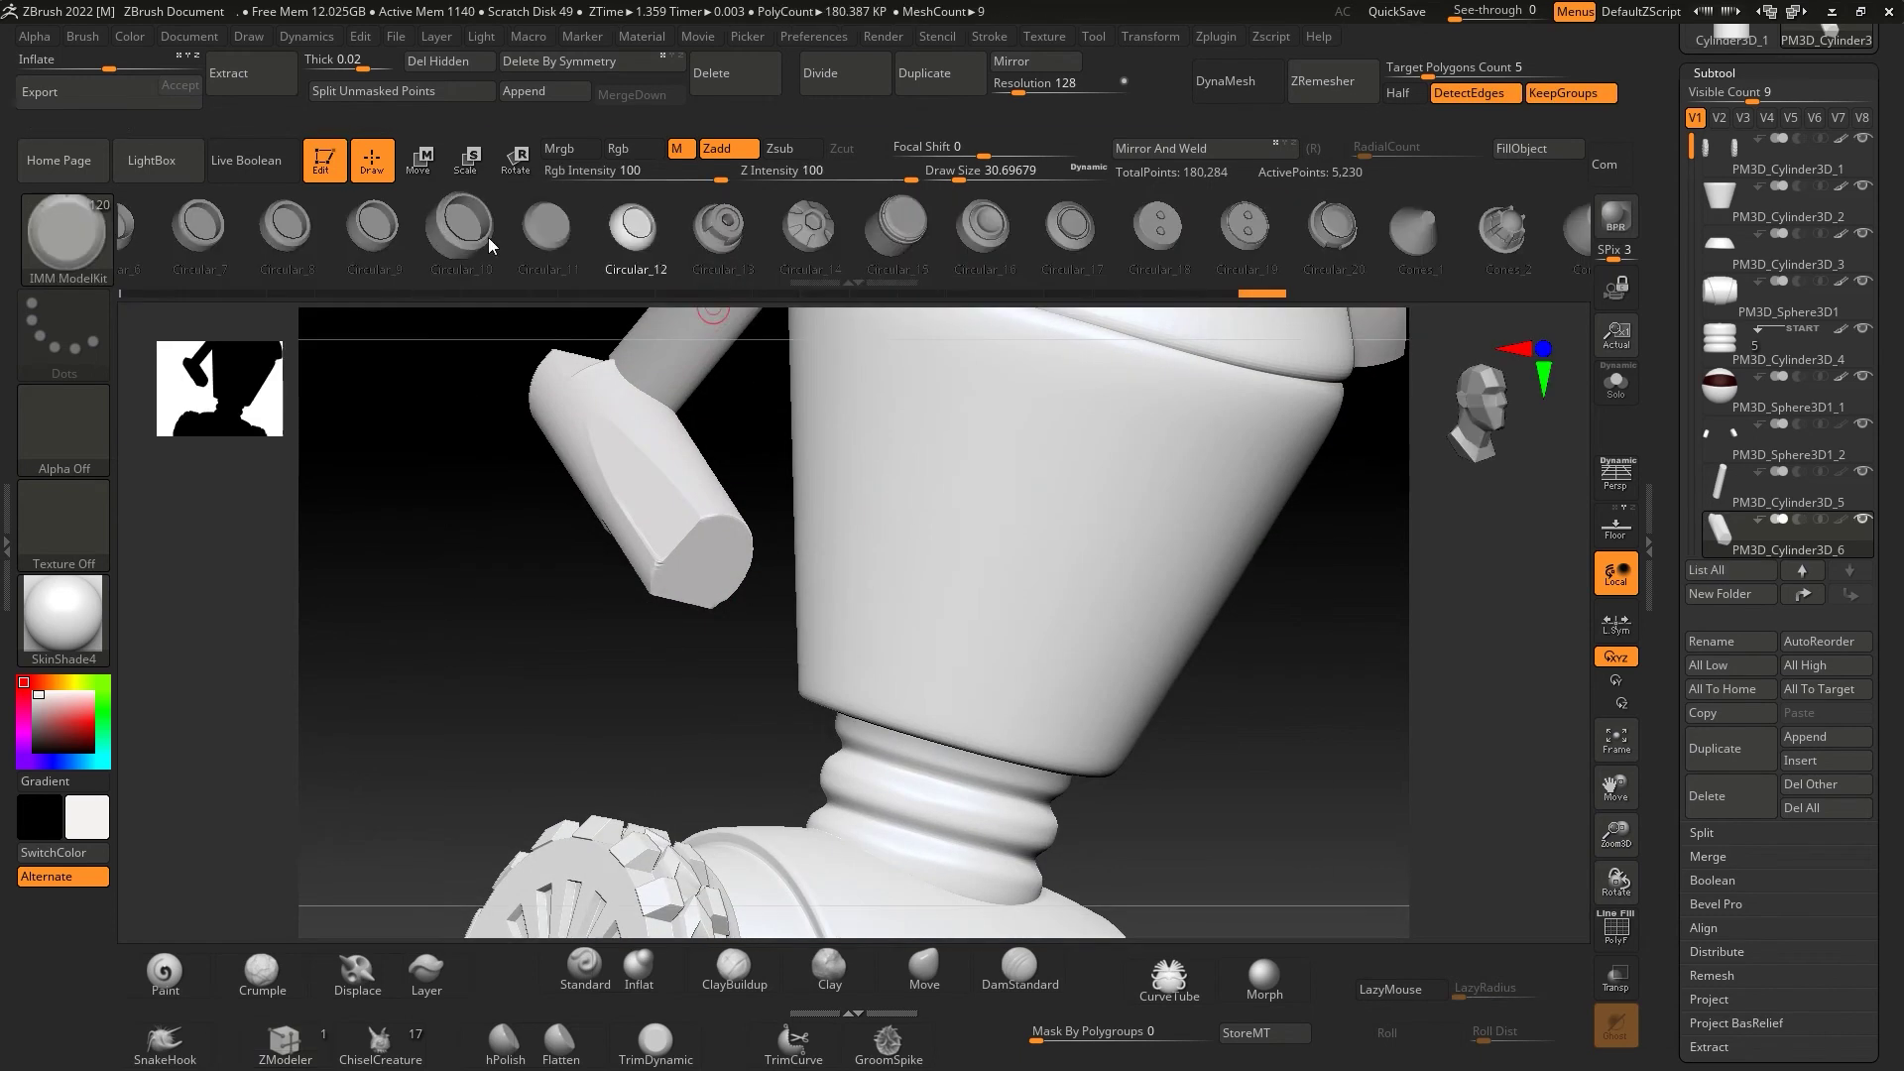
click(711, 622)
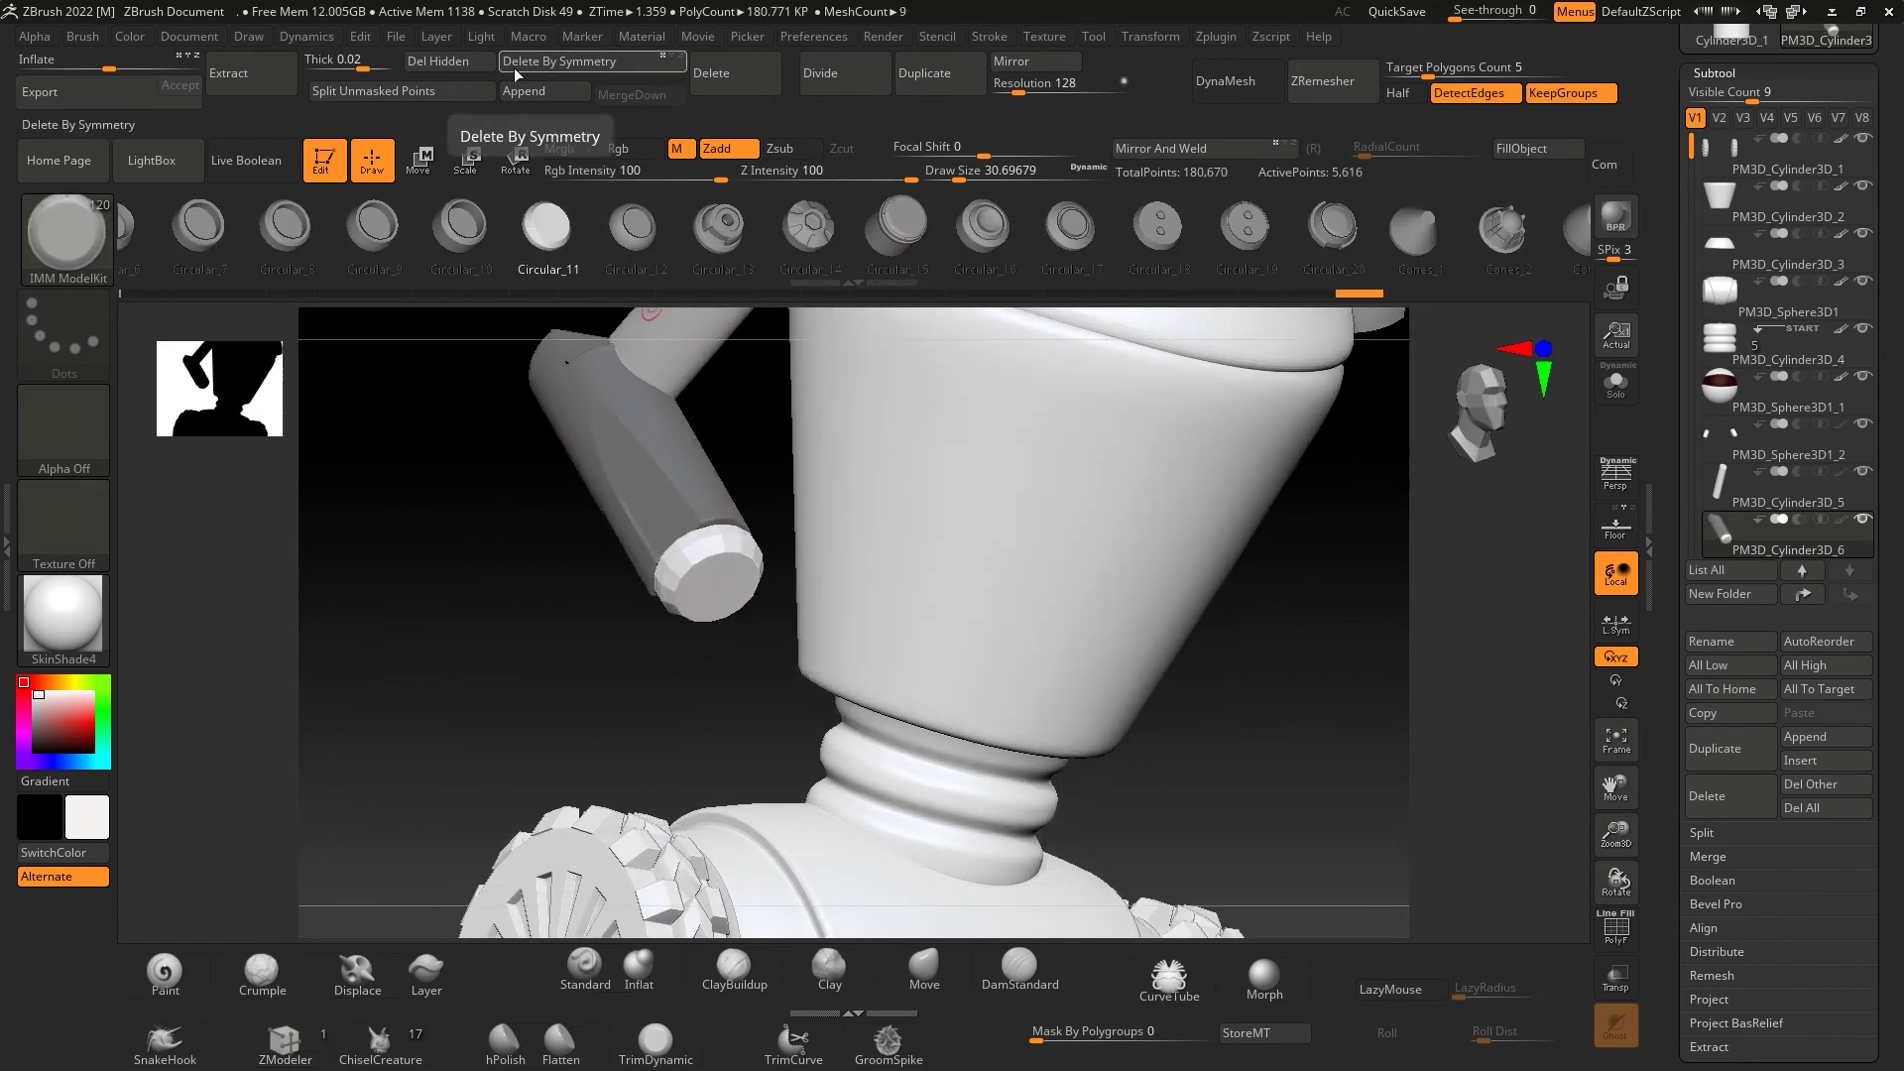
key(b)
key(m)
key(v)
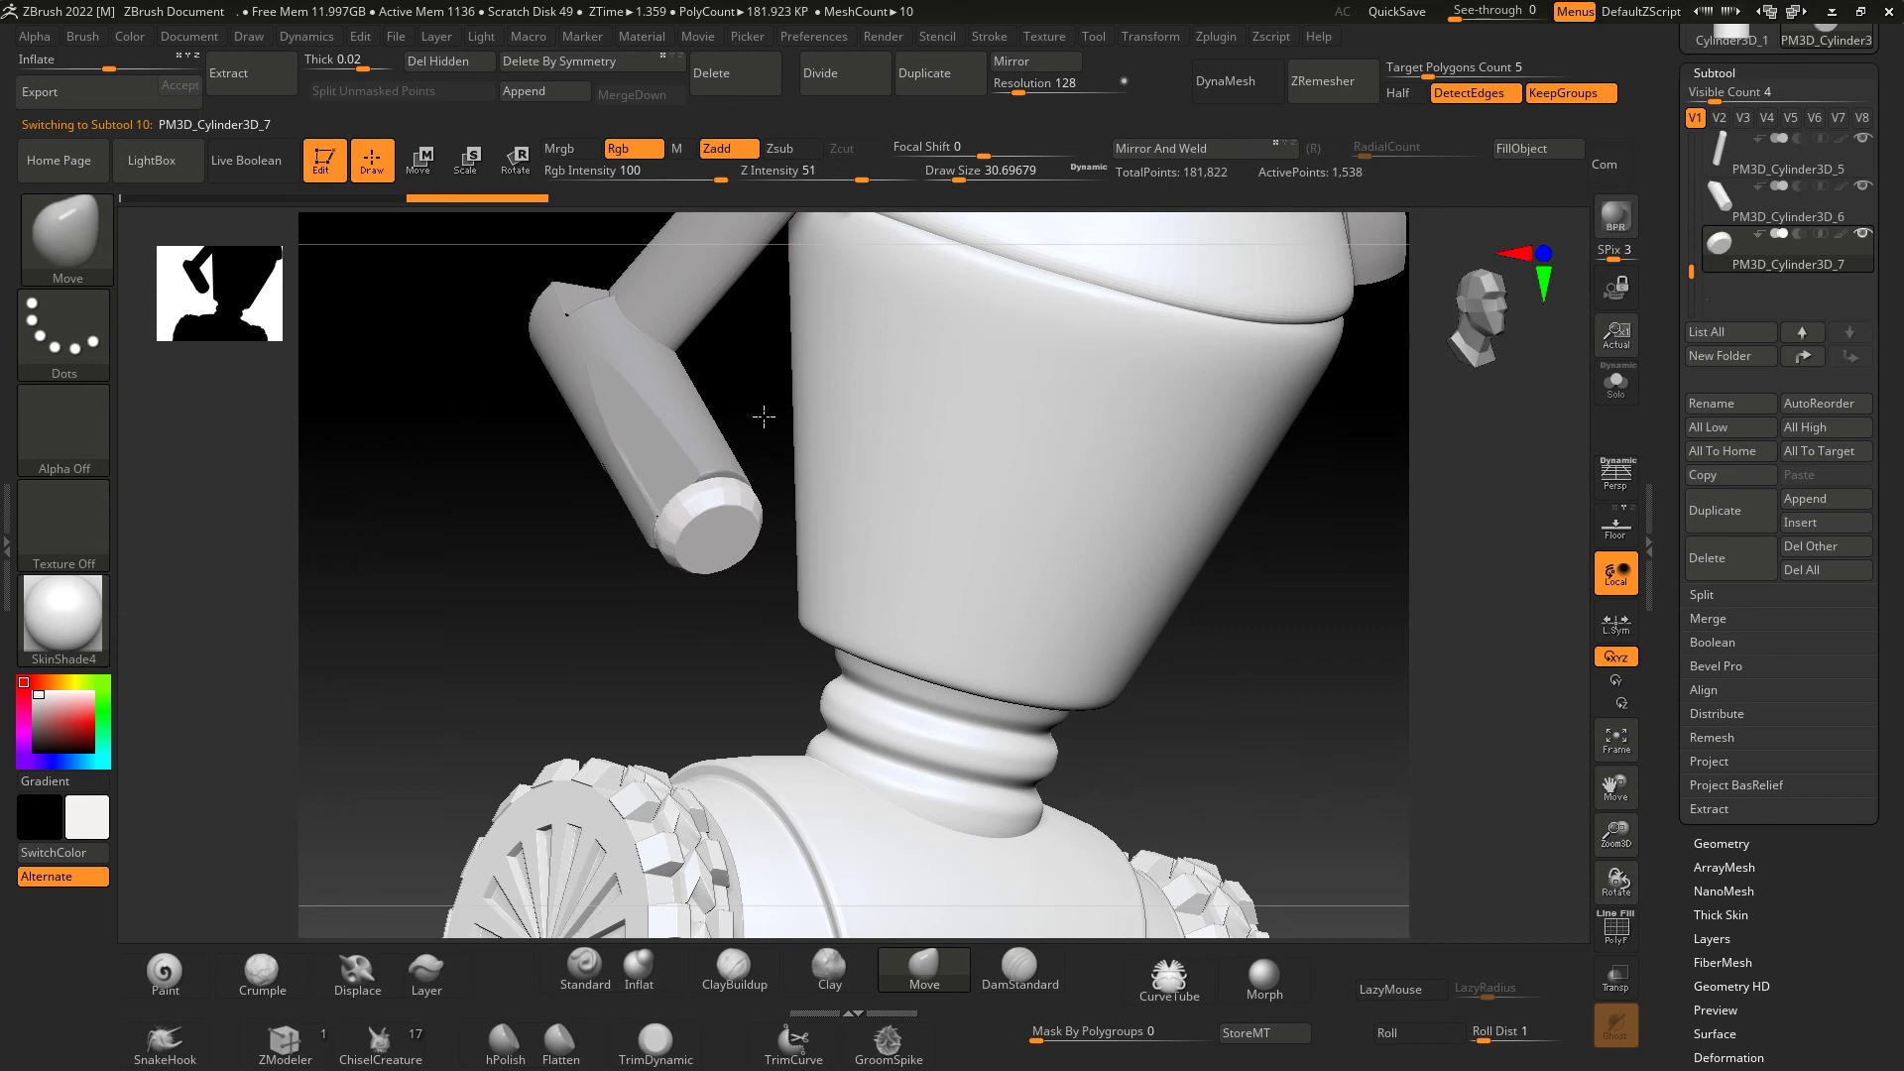
- Enlarge the brush size and orbit the view to reveal the sphere body
drag(763, 416, 645, 515)
key(s)
drag(644, 629, 714, 629)
drag(714, 555, 662, 498)
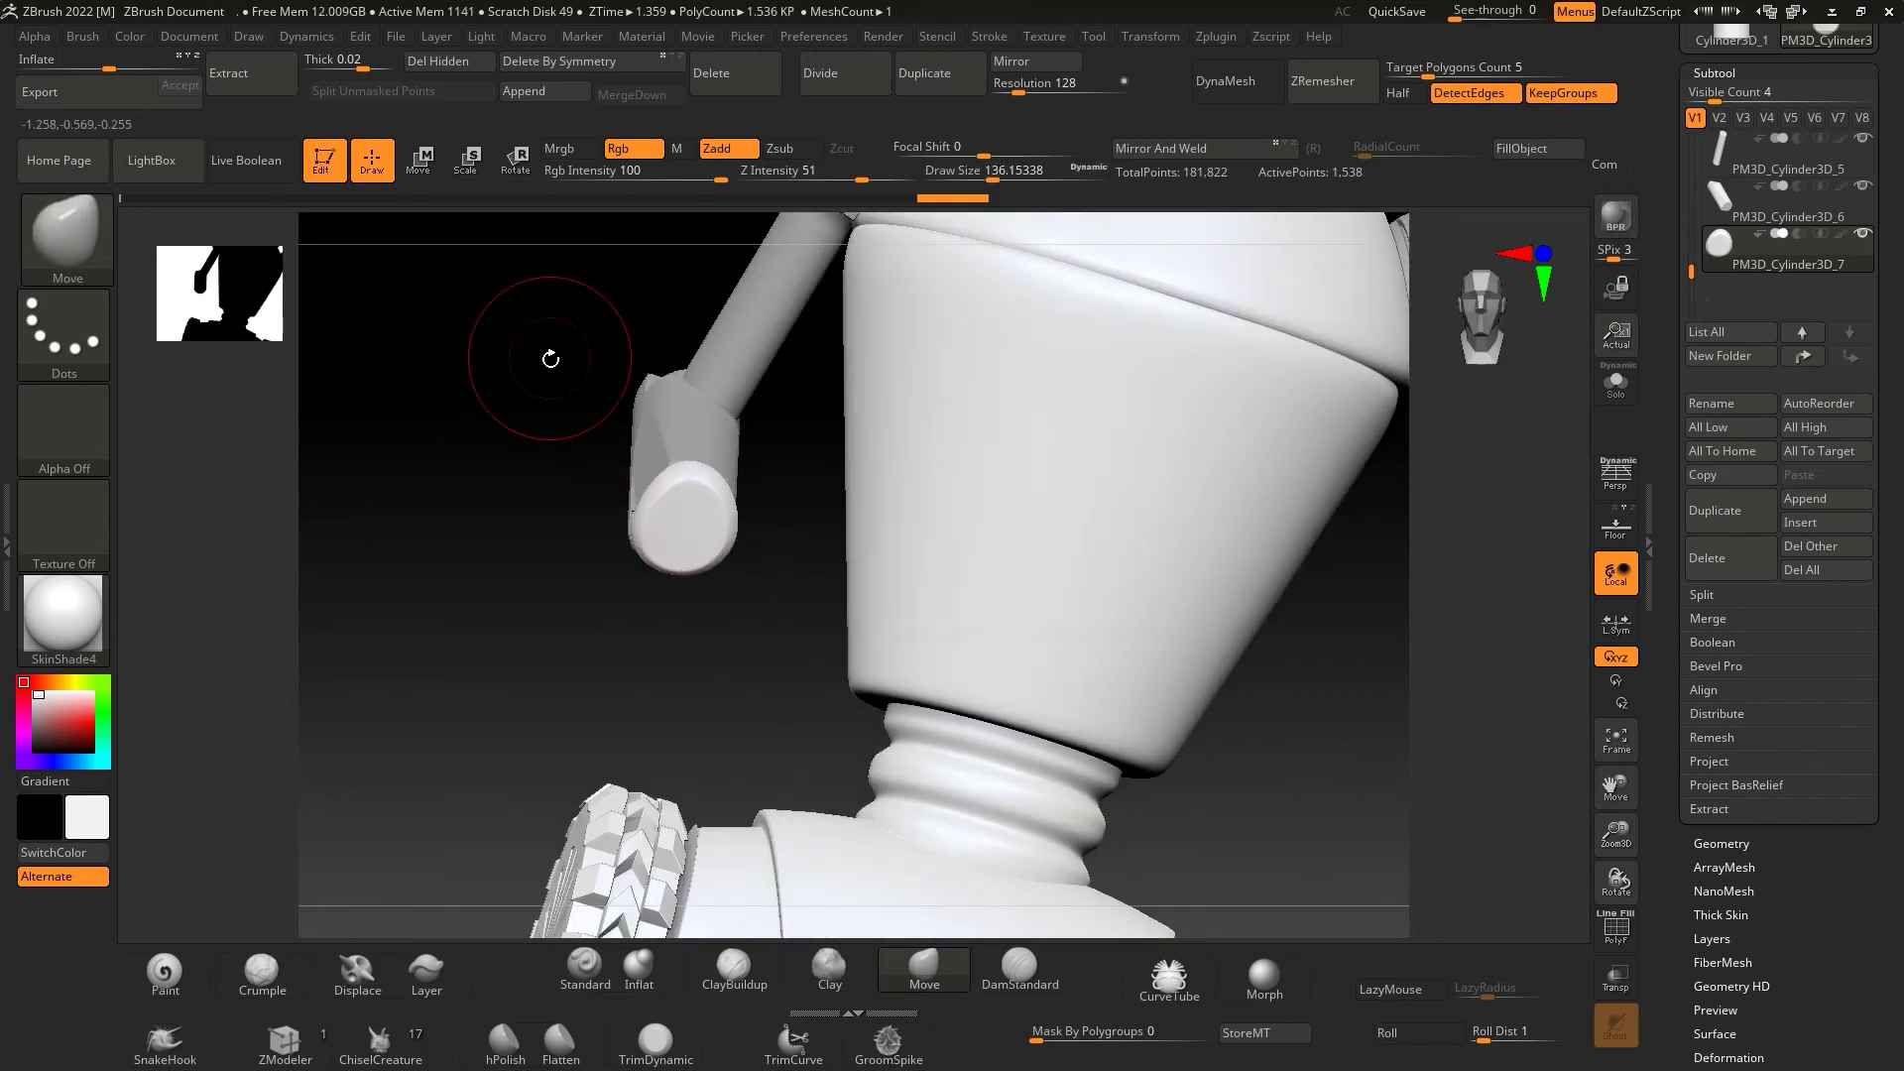
drag(551, 359, 523, 531)
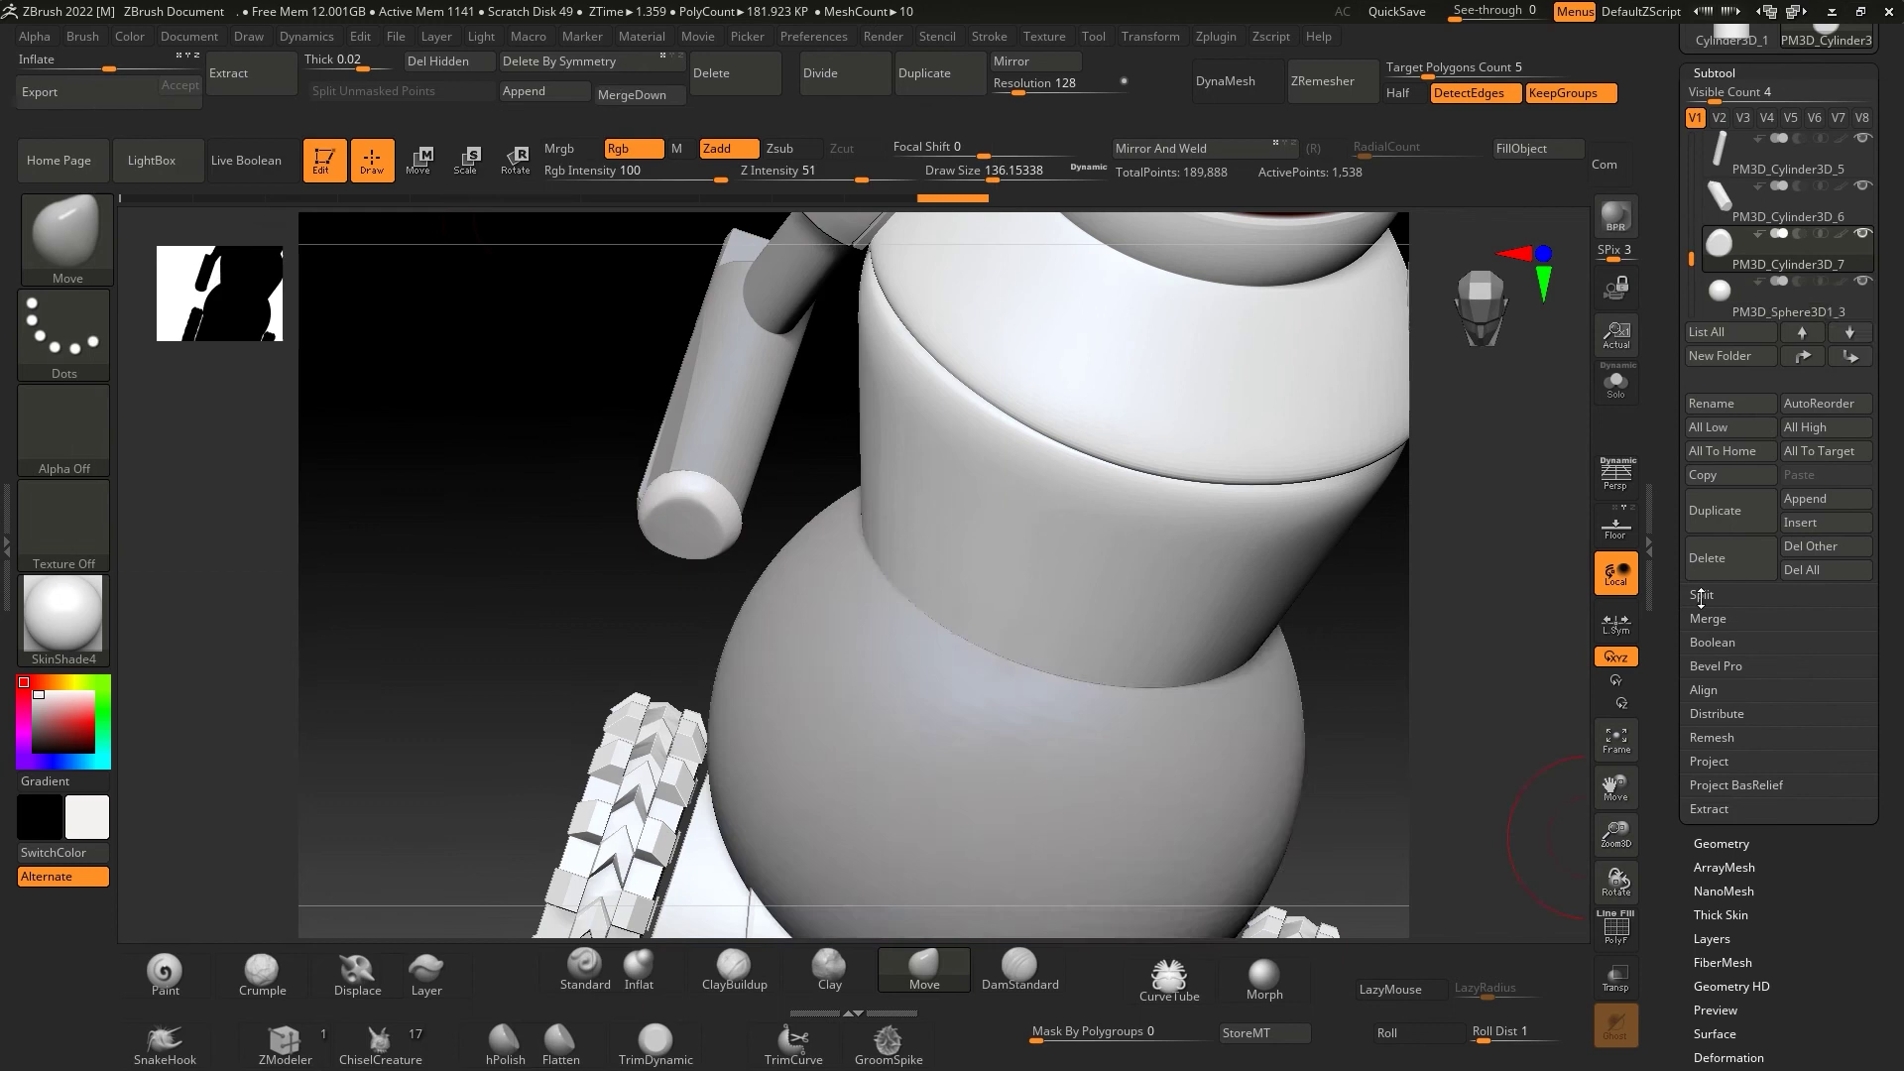
- Select the sphere piece, zoom in close and show its polygroups, enlarging the brush slightly
key(f)
alt+click(704, 516)
key(w)
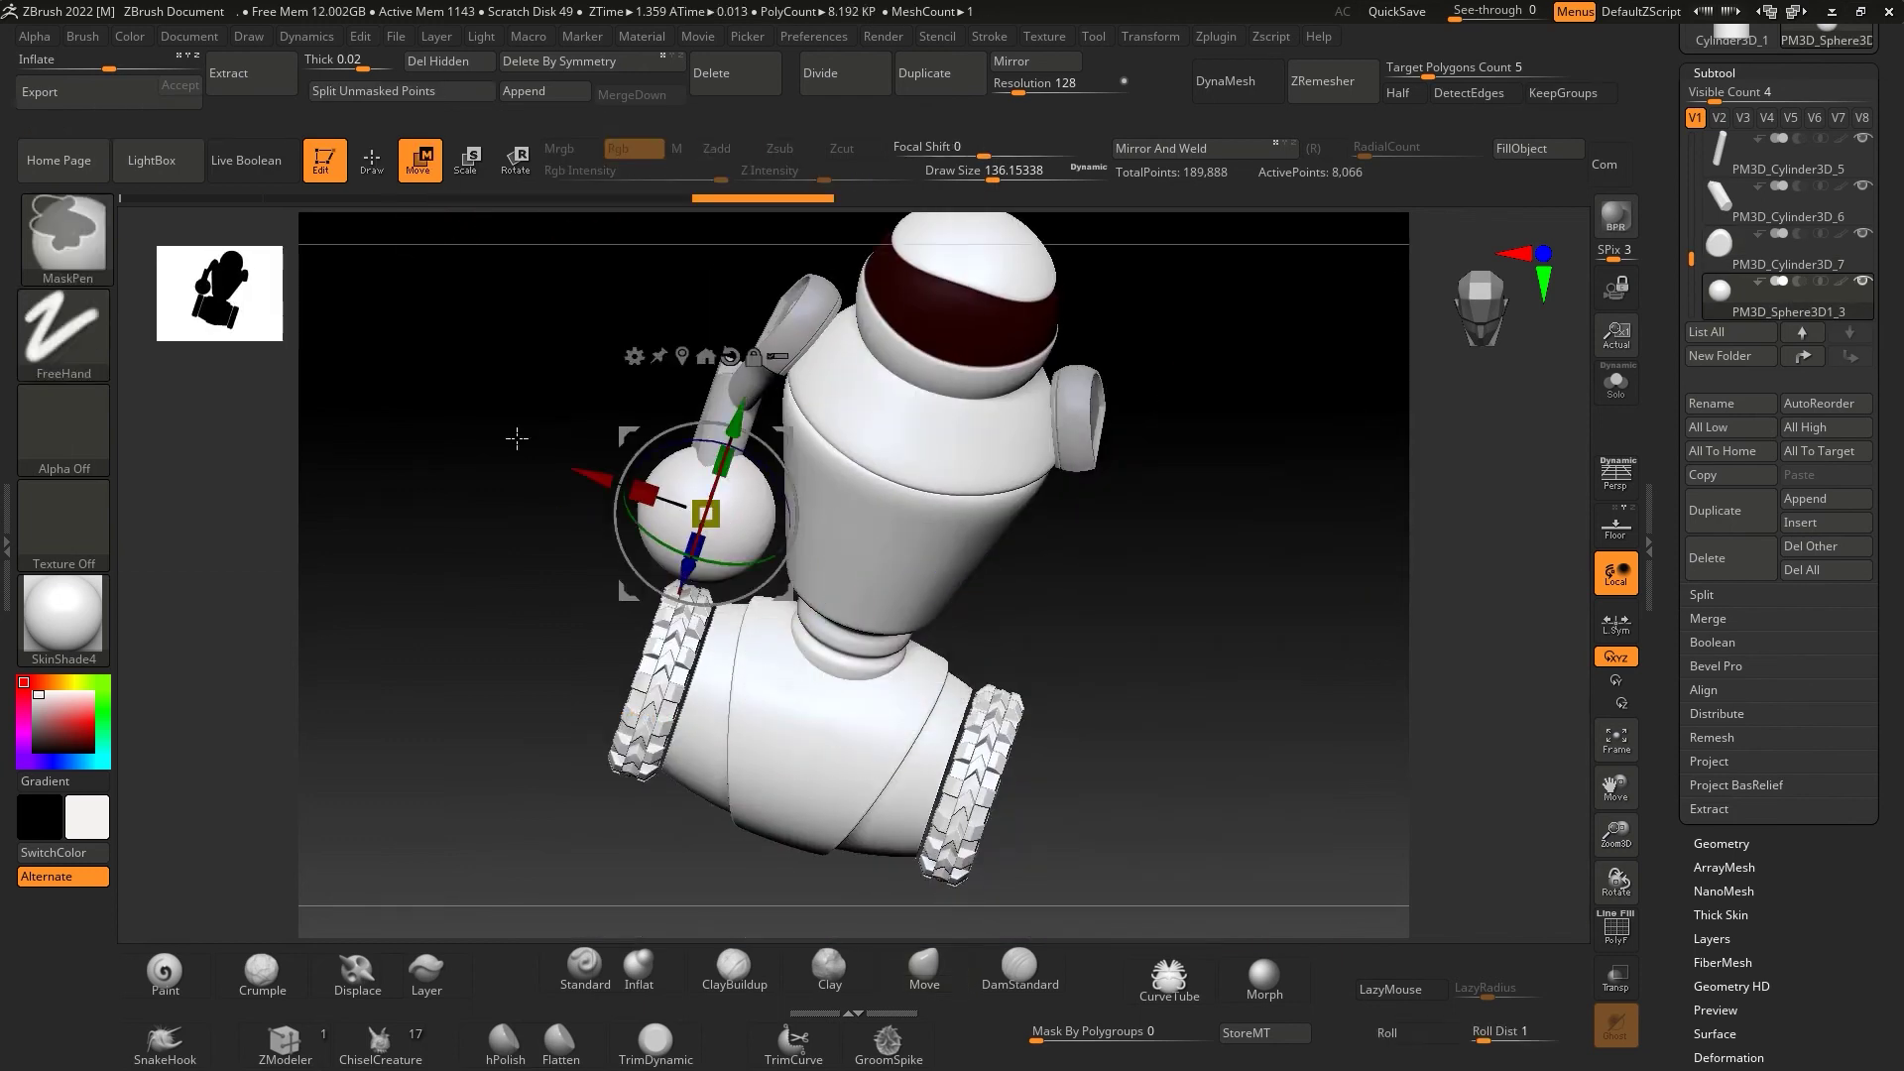
ctrl+right_drag(517, 438, 686, 584)
mouse_move(557, 538)
mouse_down()
mouse_move(544, 430)
mouse_move(614, 496)
mouse_move(438, 558)
mouse_move(588, 603)
mouse_up()
key(shift+f)
key(q)
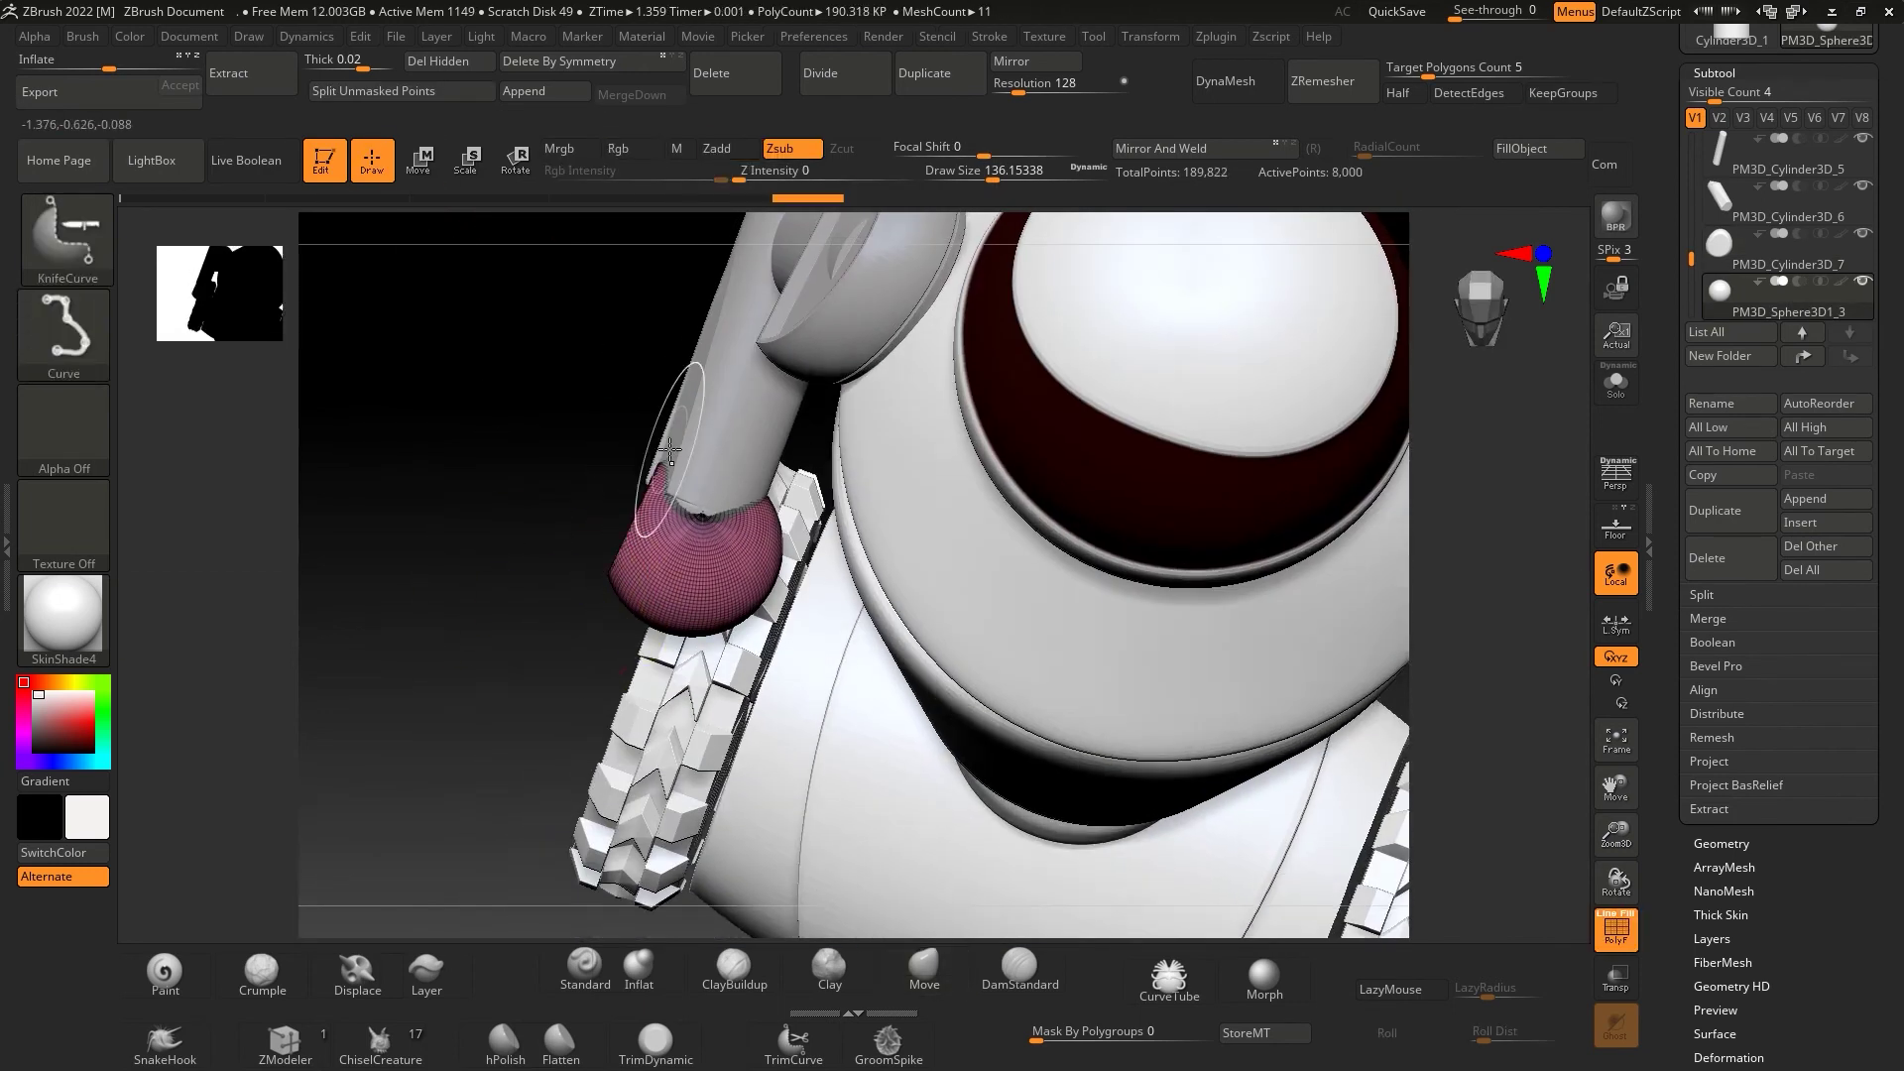
mouse_move(580, 496)
mouse_down()
mouse_move(522, 366)
mouse_move(795, 561)
mouse_move(709, 620)
mouse_move(780, 587)
mouse_move(722, 580)
mouse_up()
drag(556, 427, 600, 456)
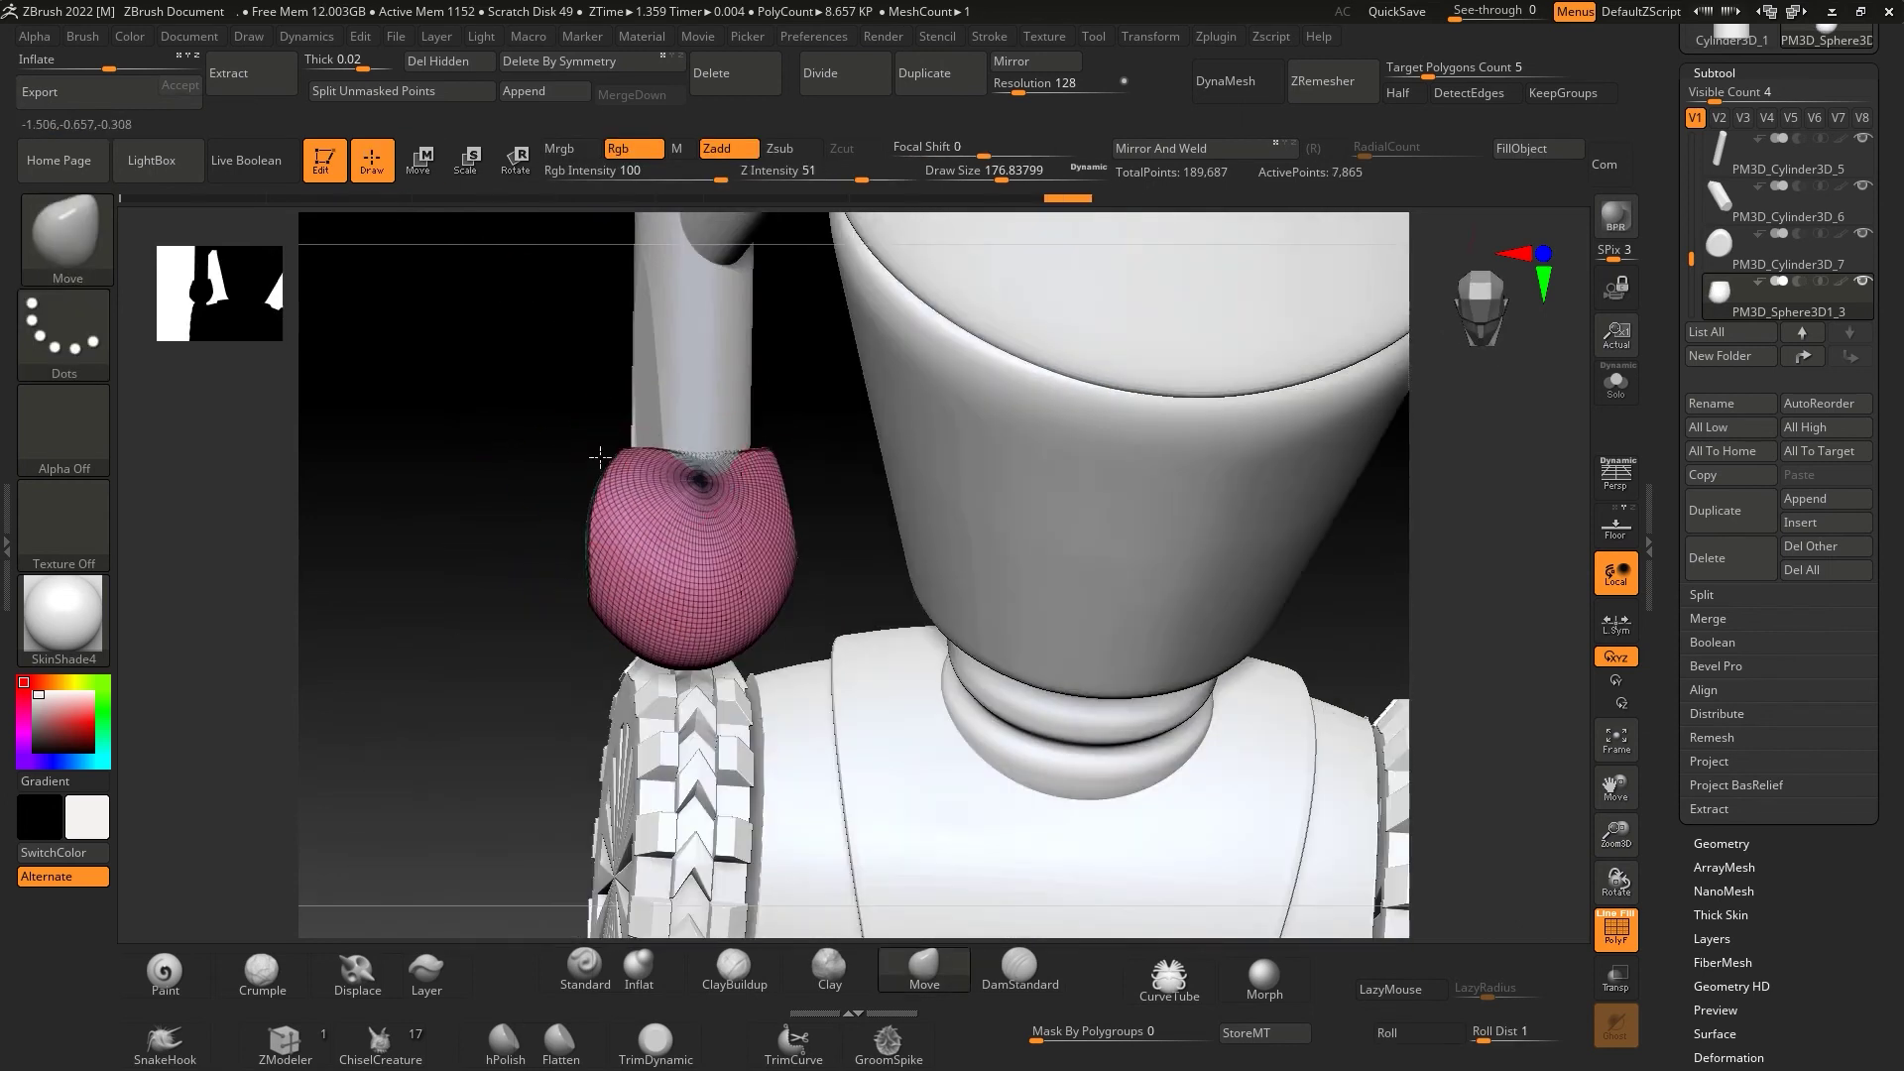
- Carve the sphere into two claw fingers with an oval groove and curved knife slices
drag(489, 625, 536, 635)
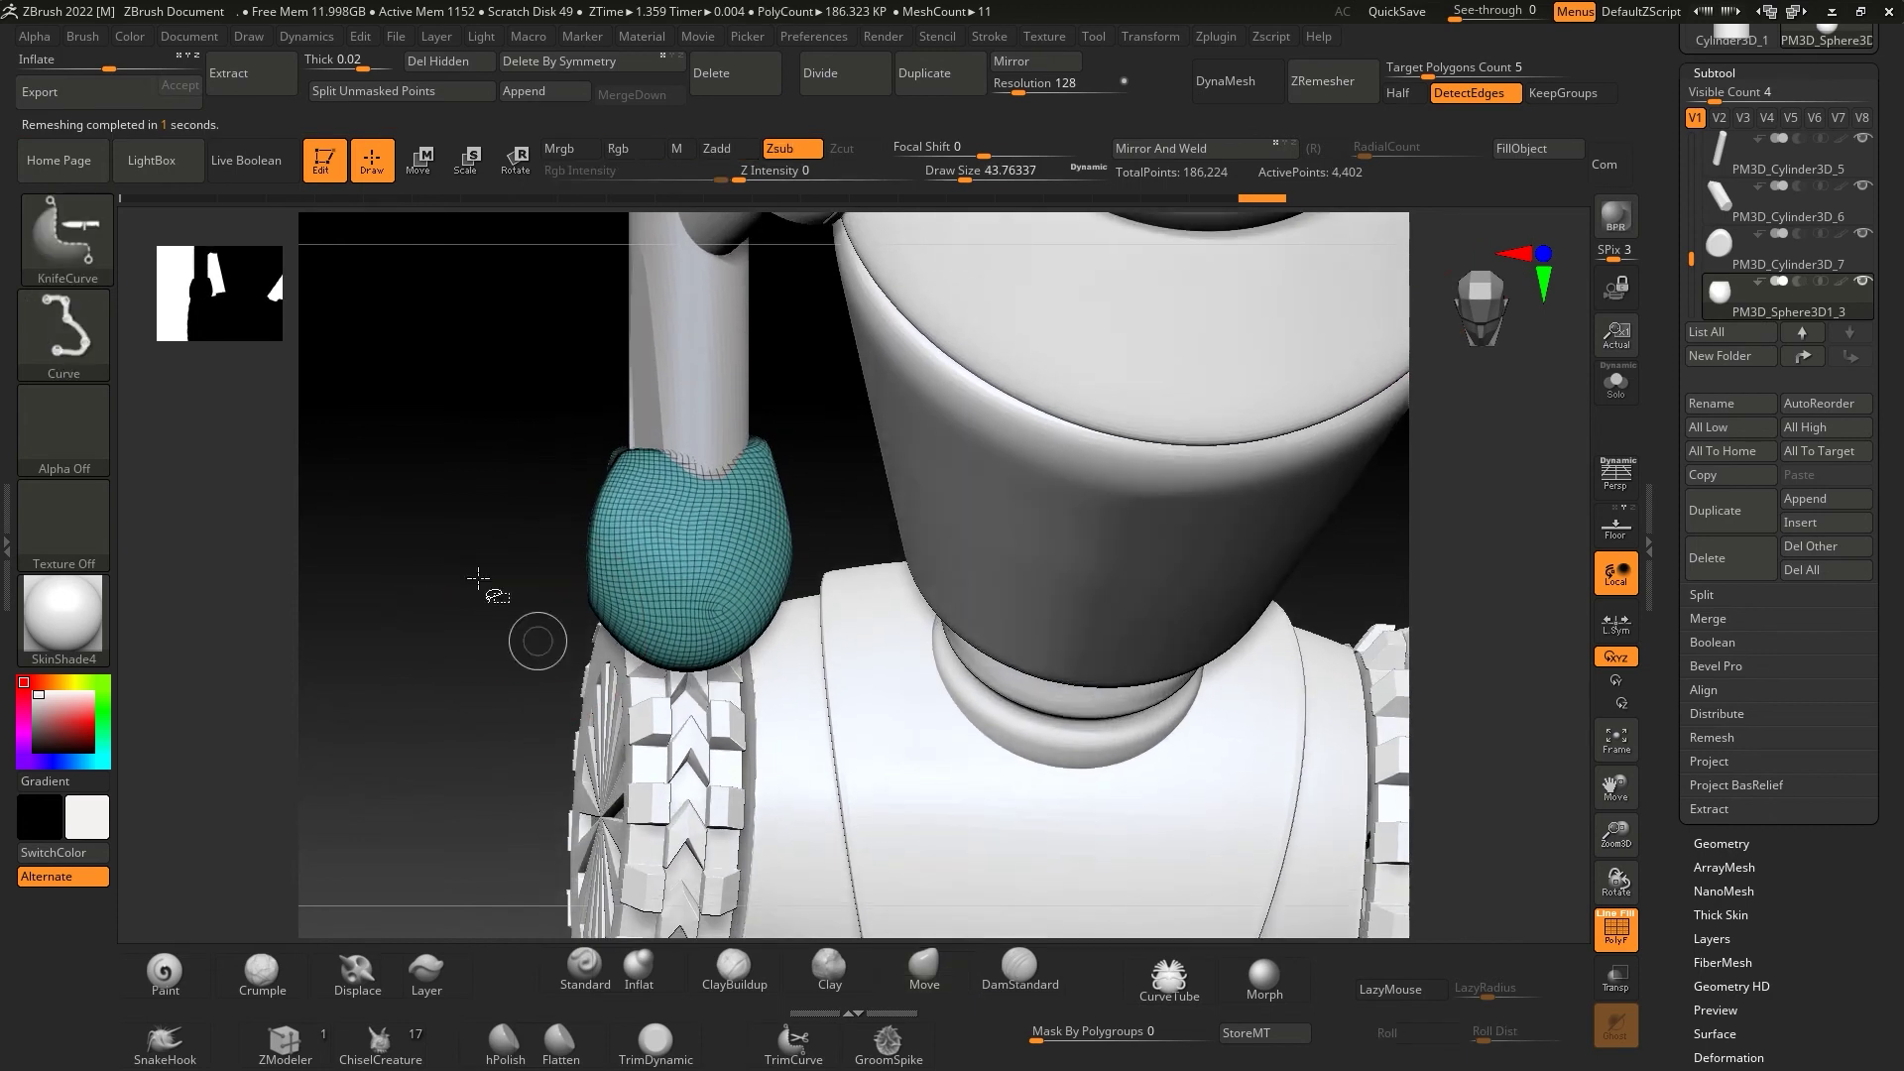
ctrl+shift+drag(674, 655, 630, 508)
mouse_move(556, 417)
mouse_down()
mouse_move(497, 394)
mouse_move(850, 629)
mouse_move(489, 549)
mouse_up()
click(65, 327)
click(169, 348)
ctrl+shift+drag(875, 533, 875, 532)
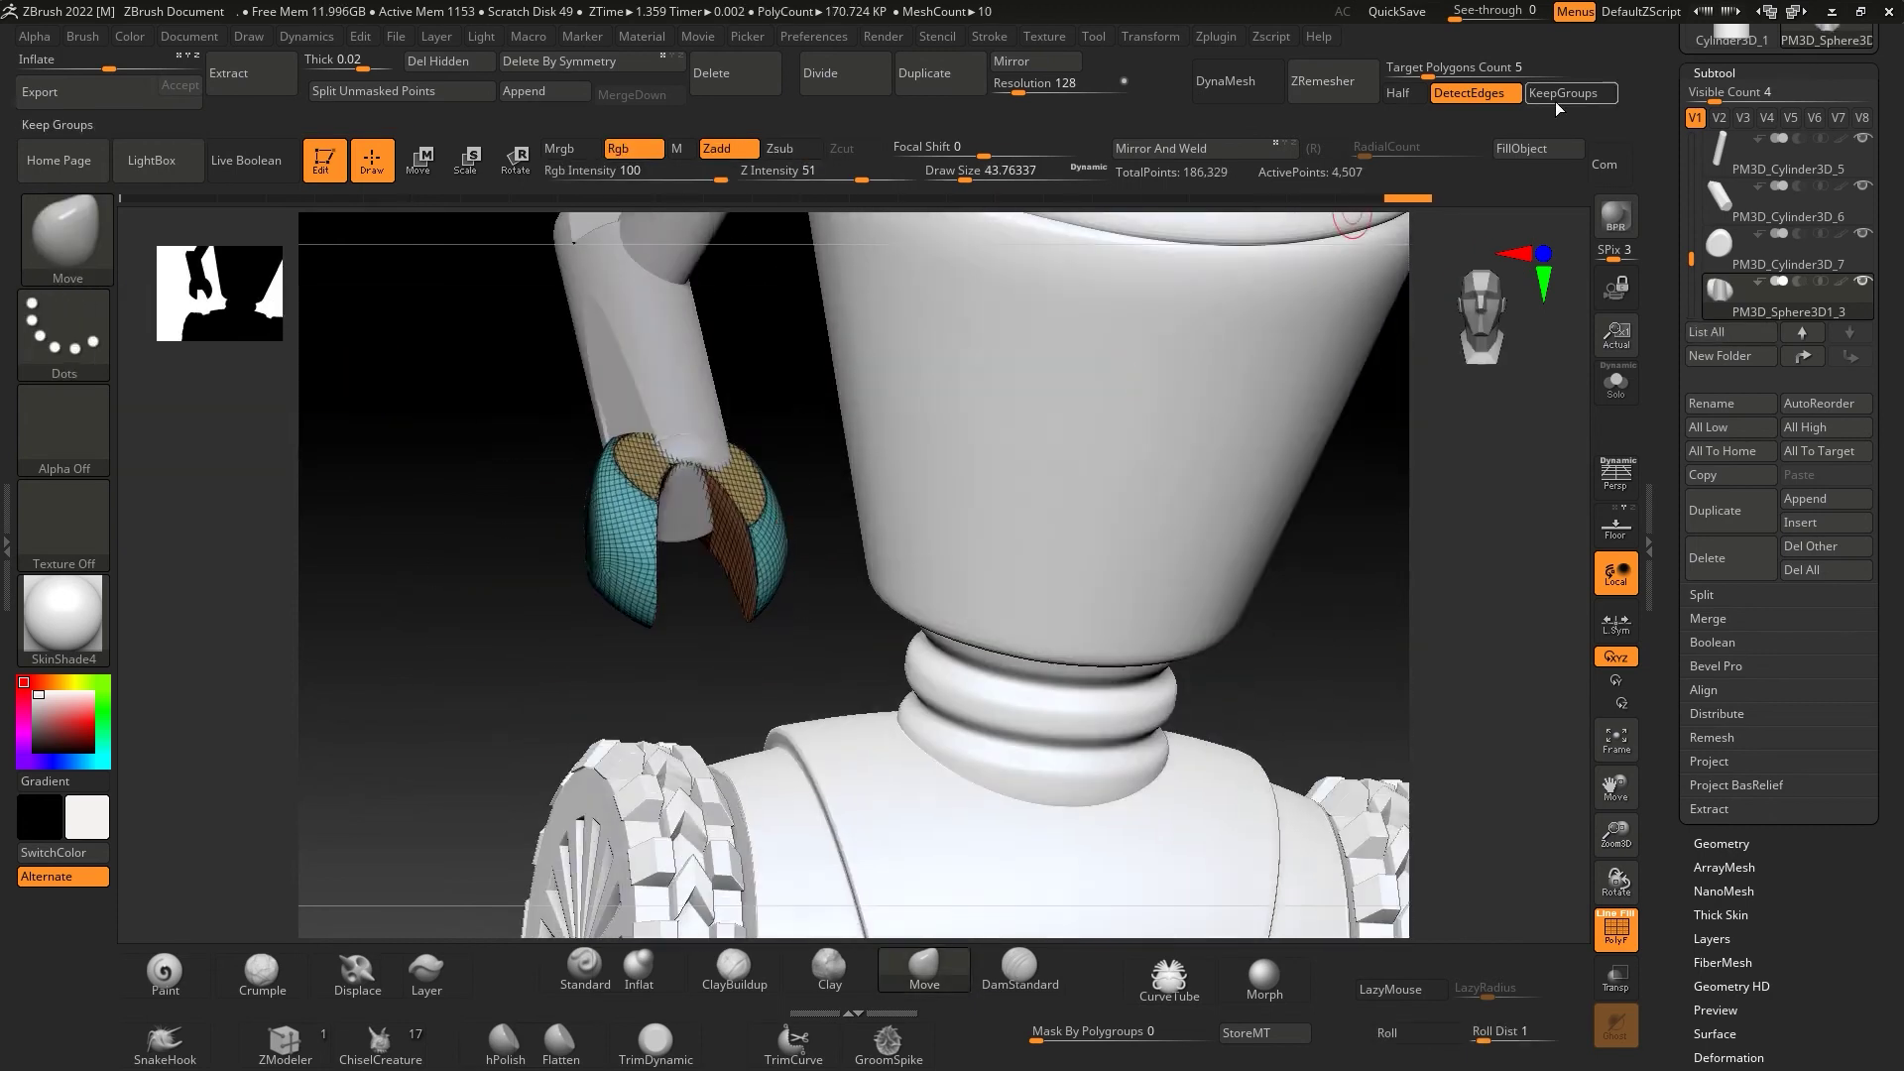
mouse_move(754, 556)
mouse_down()
mouse_move(471, 603)
mouse_move(501, 527)
mouse_move(522, 600)
mouse_up()
- Hide polygroups and zoom in to review the claw, neck and body, then select the forearm
key(shift+f)
drag(706, 459, 800, 599)
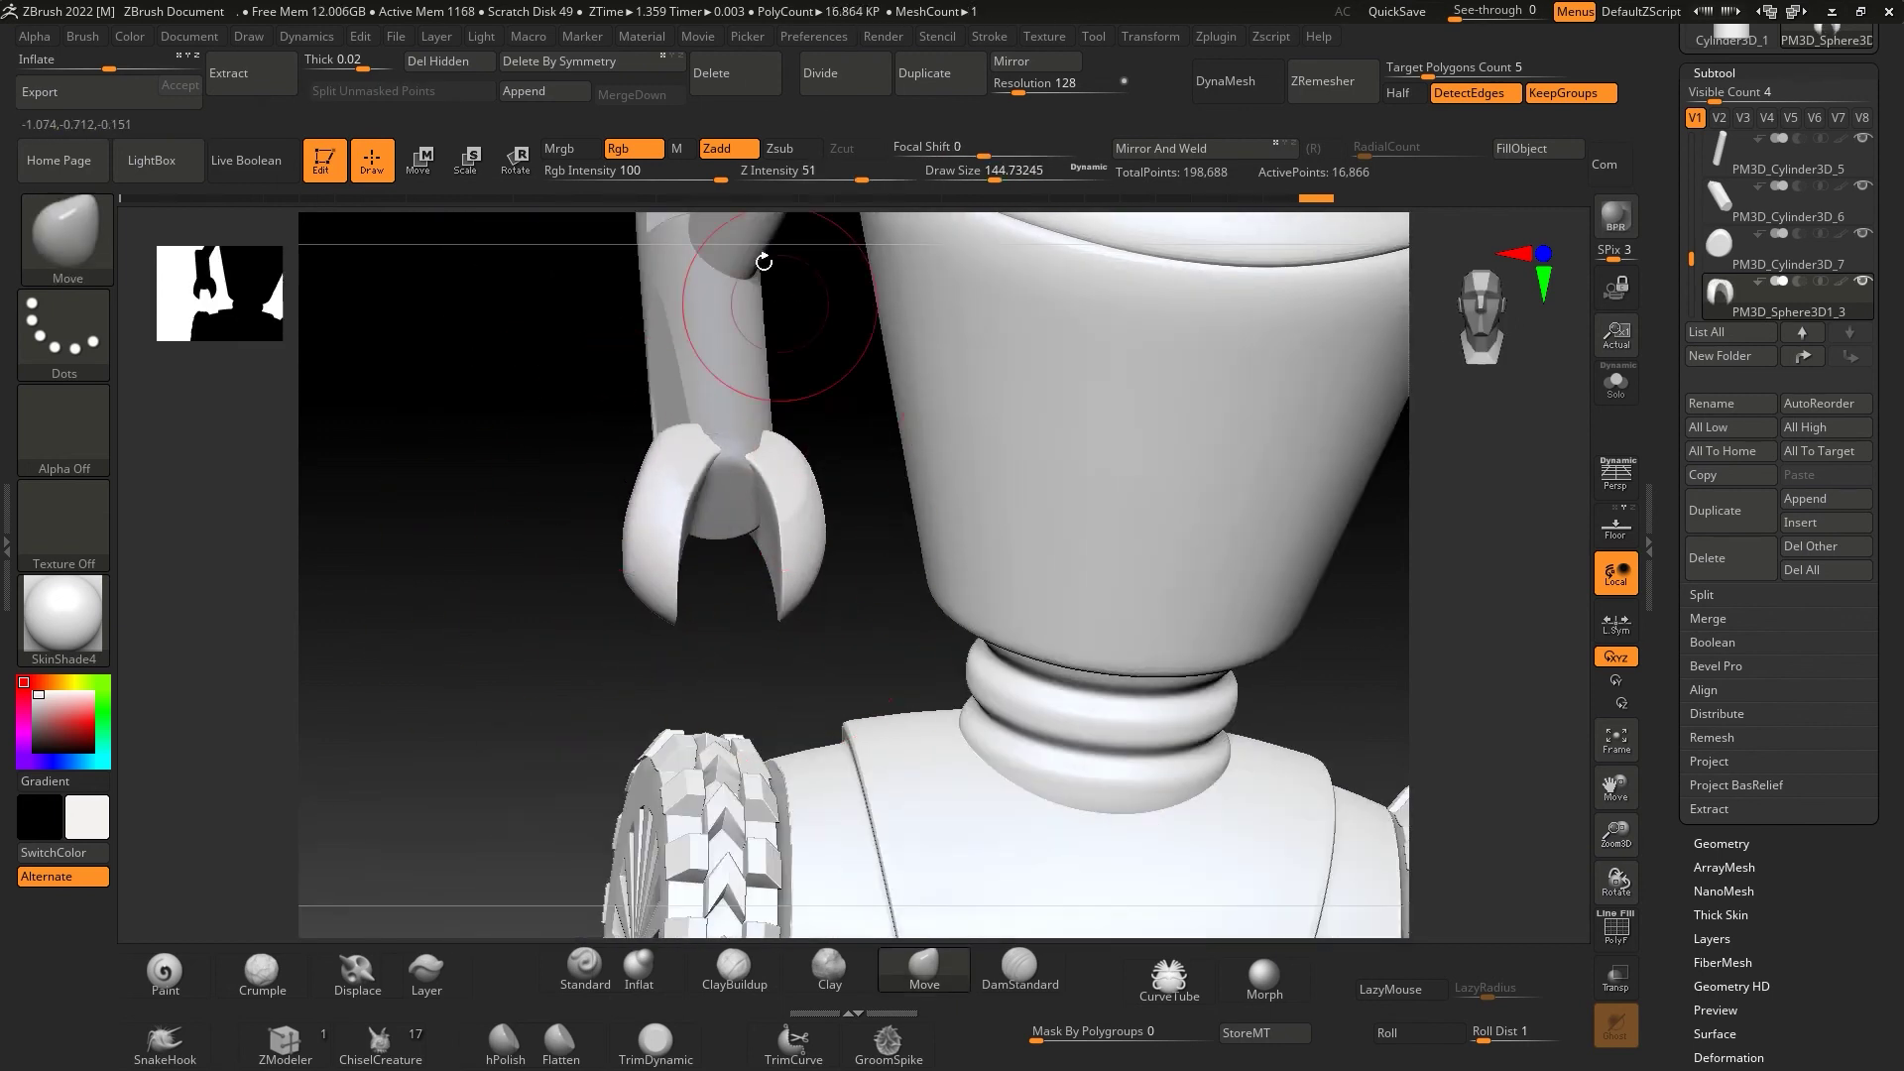
key(w)
mouse_move(764, 262)
mouse_down()
mouse_move(425, 281)
mouse_move(837, 516)
mouse_up()
key(q)
key(s)
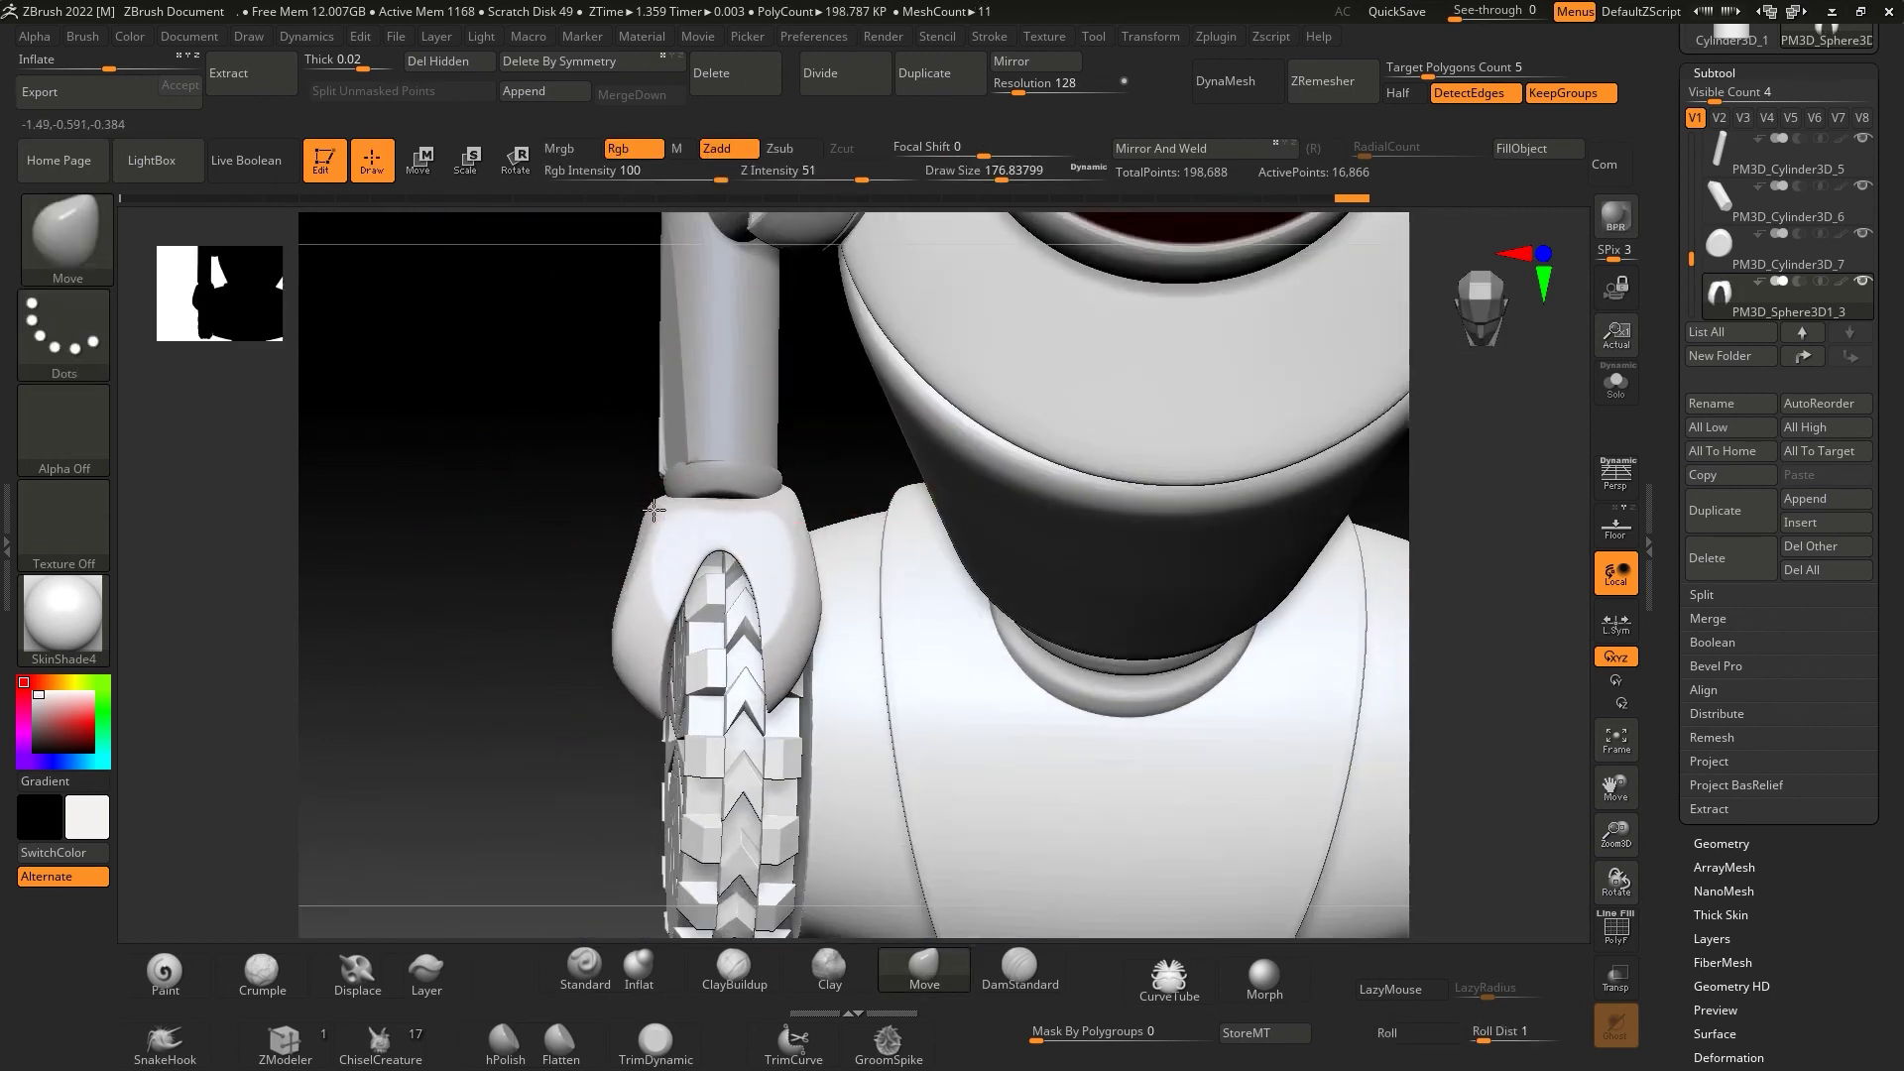
mouse_move(654, 510)
mouse_down()
mouse_move(871, 552)
mouse_move(615, 476)
mouse_move(628, 565)
mouse_move(463, 490)
mouse_move(765, 701)
mouse_up()
alt+click(639, 445)
- Merge the claw into the forearm and mirror it onto the other arm
key(shift+f)
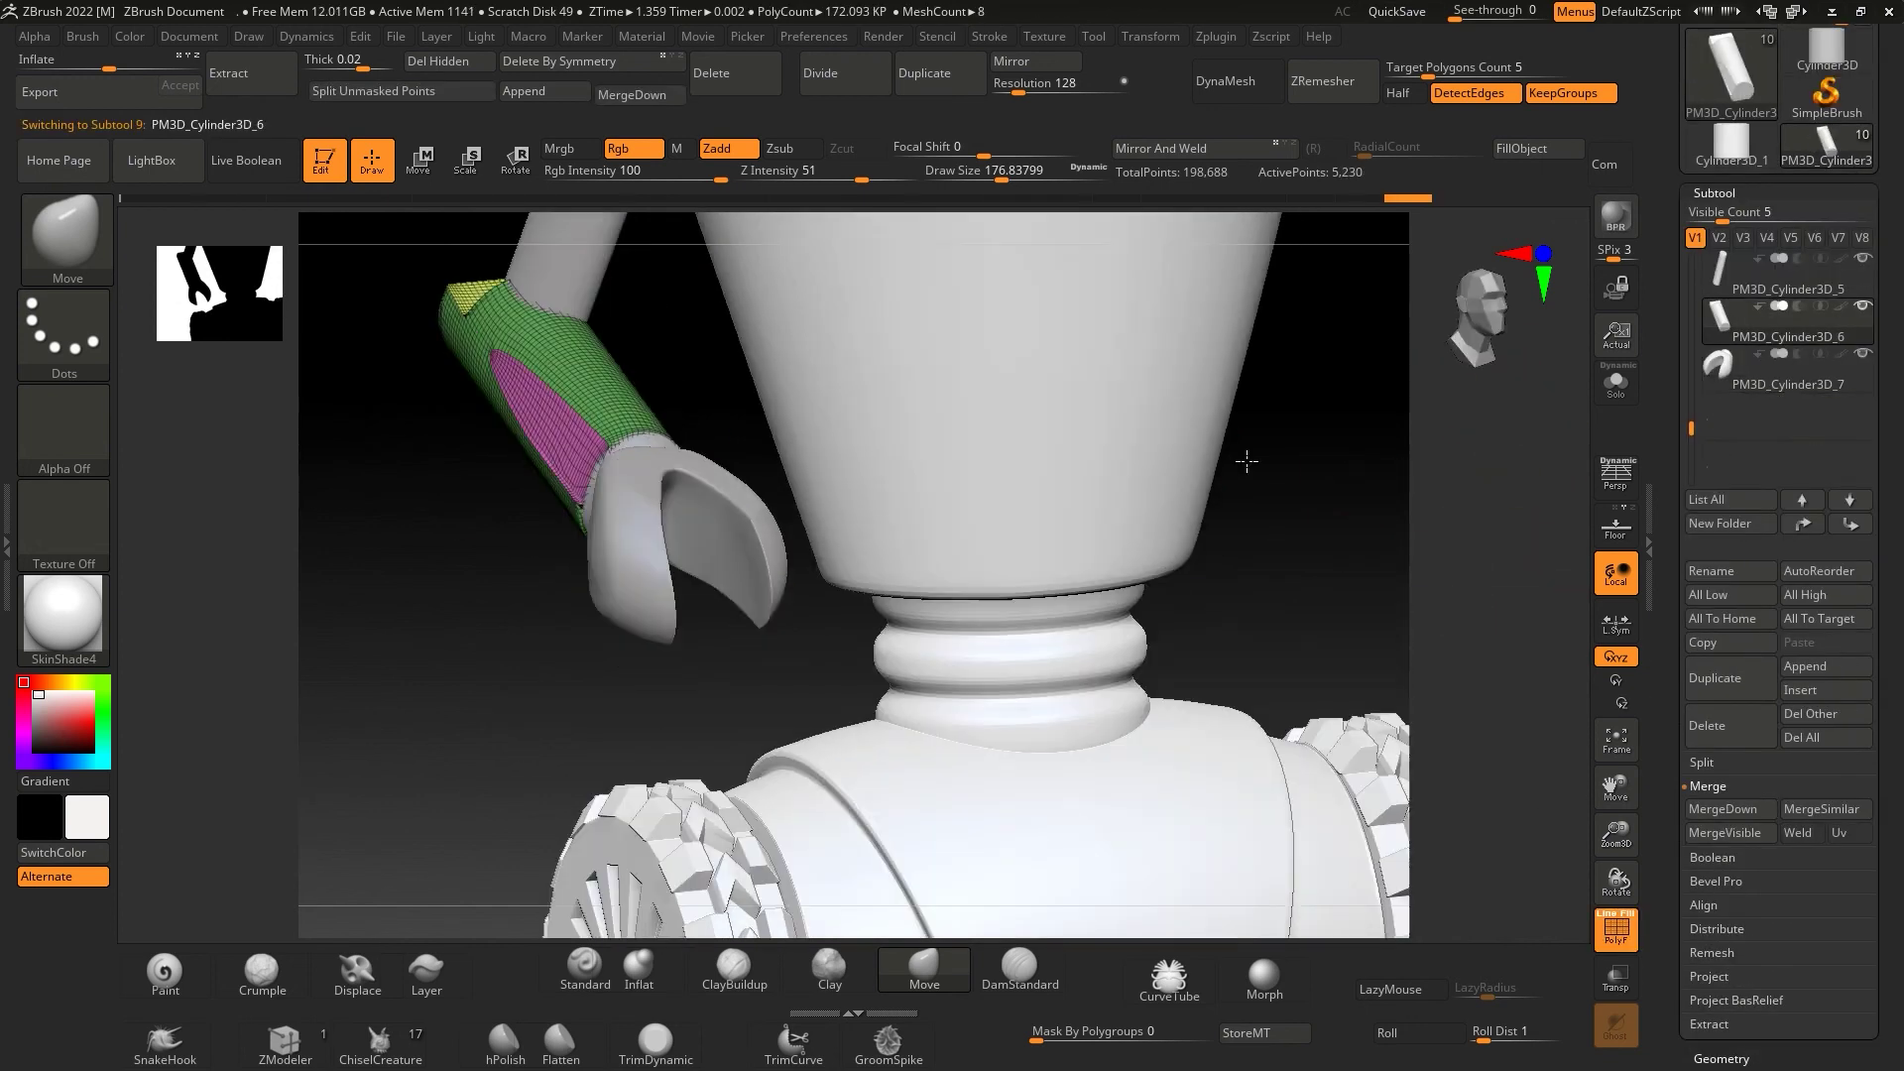
drag(1548, 793, 977, 501)
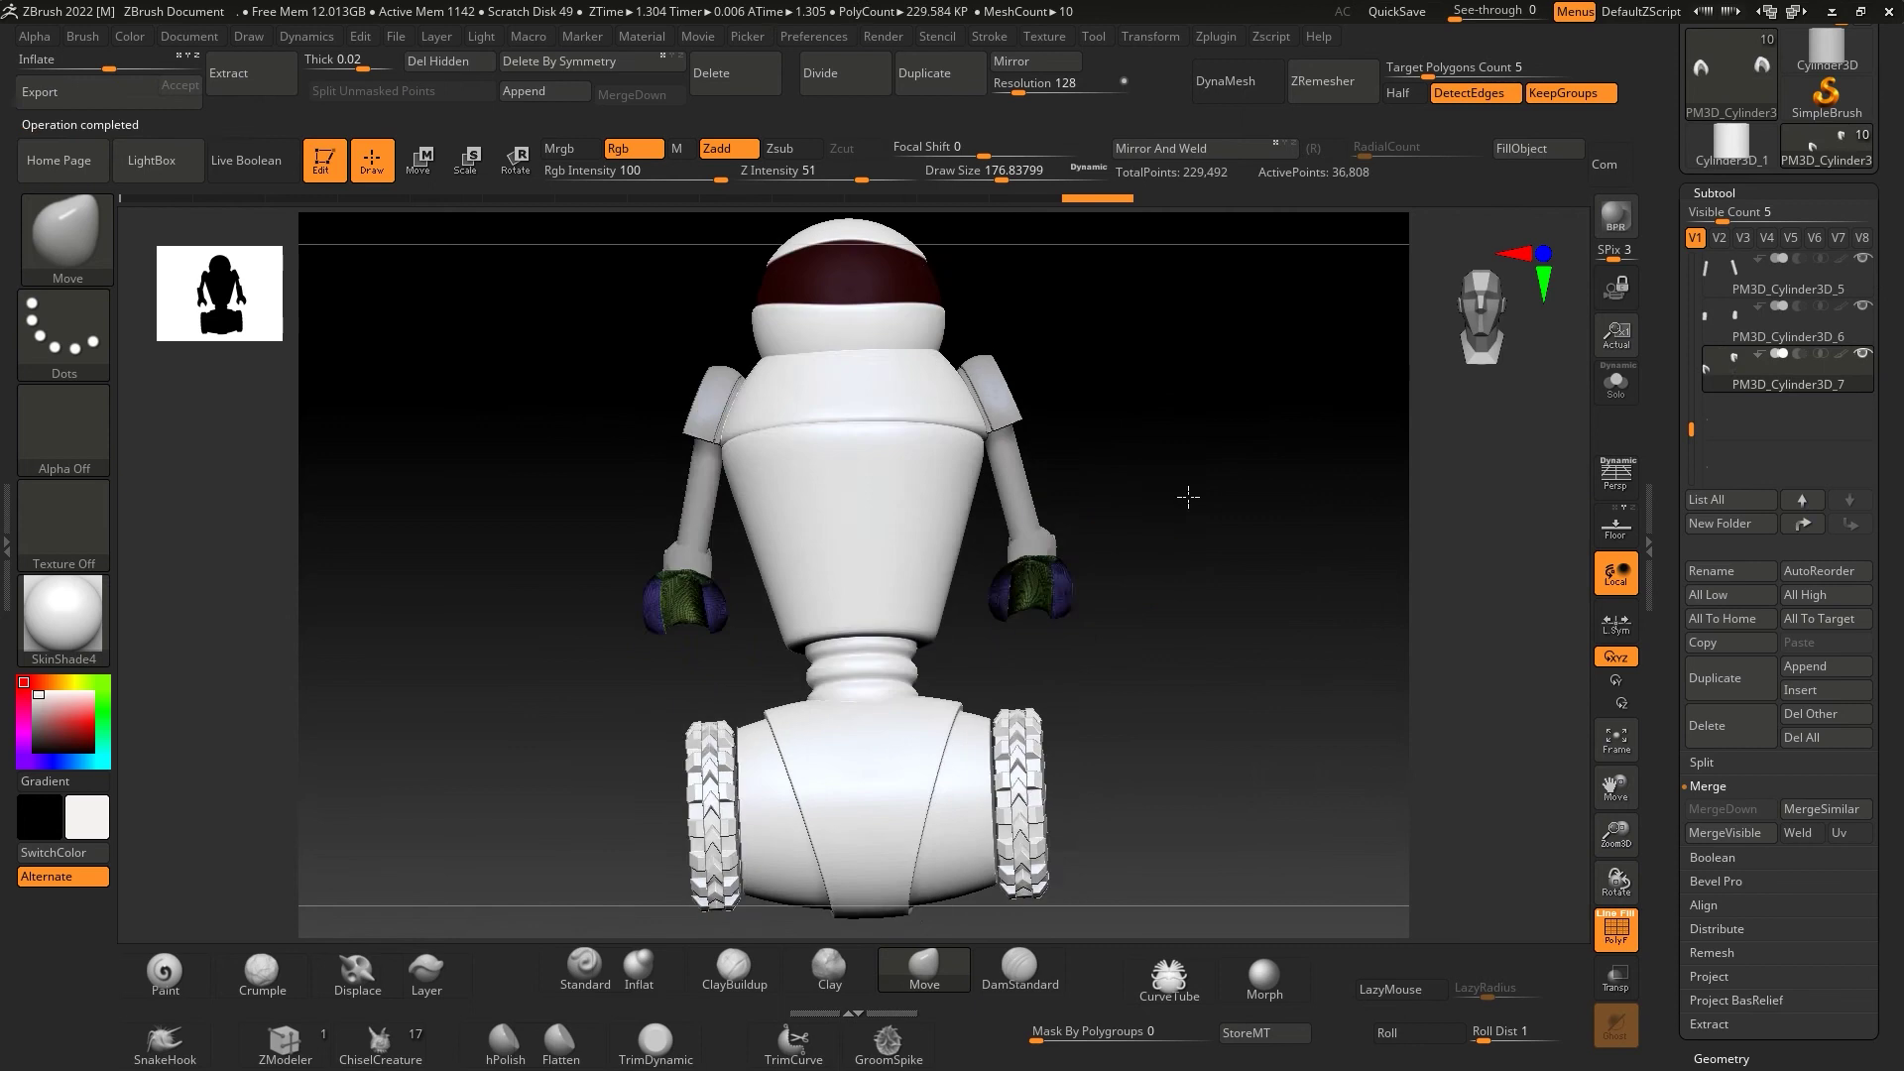
key(shift+f)
click(1726, 282)
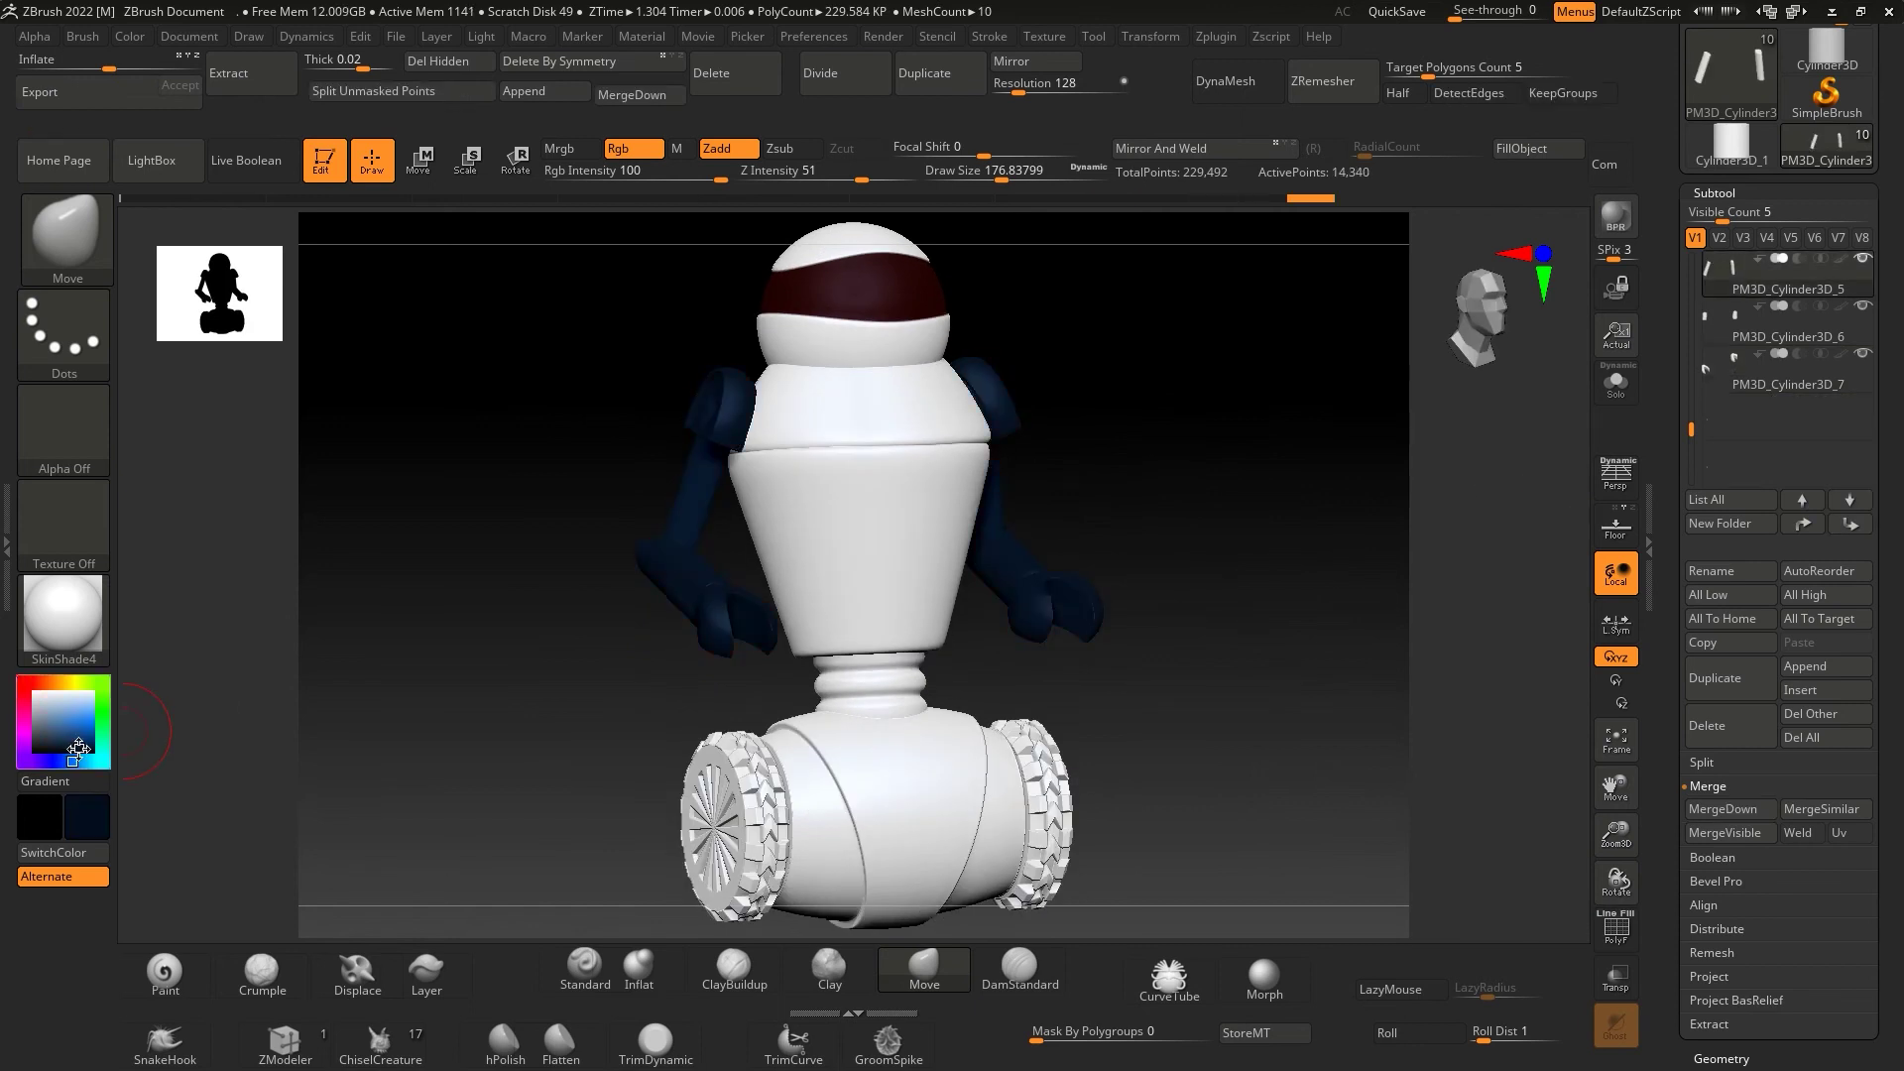
click(1775, 328)
drag(1338, 496, 1228, 532)
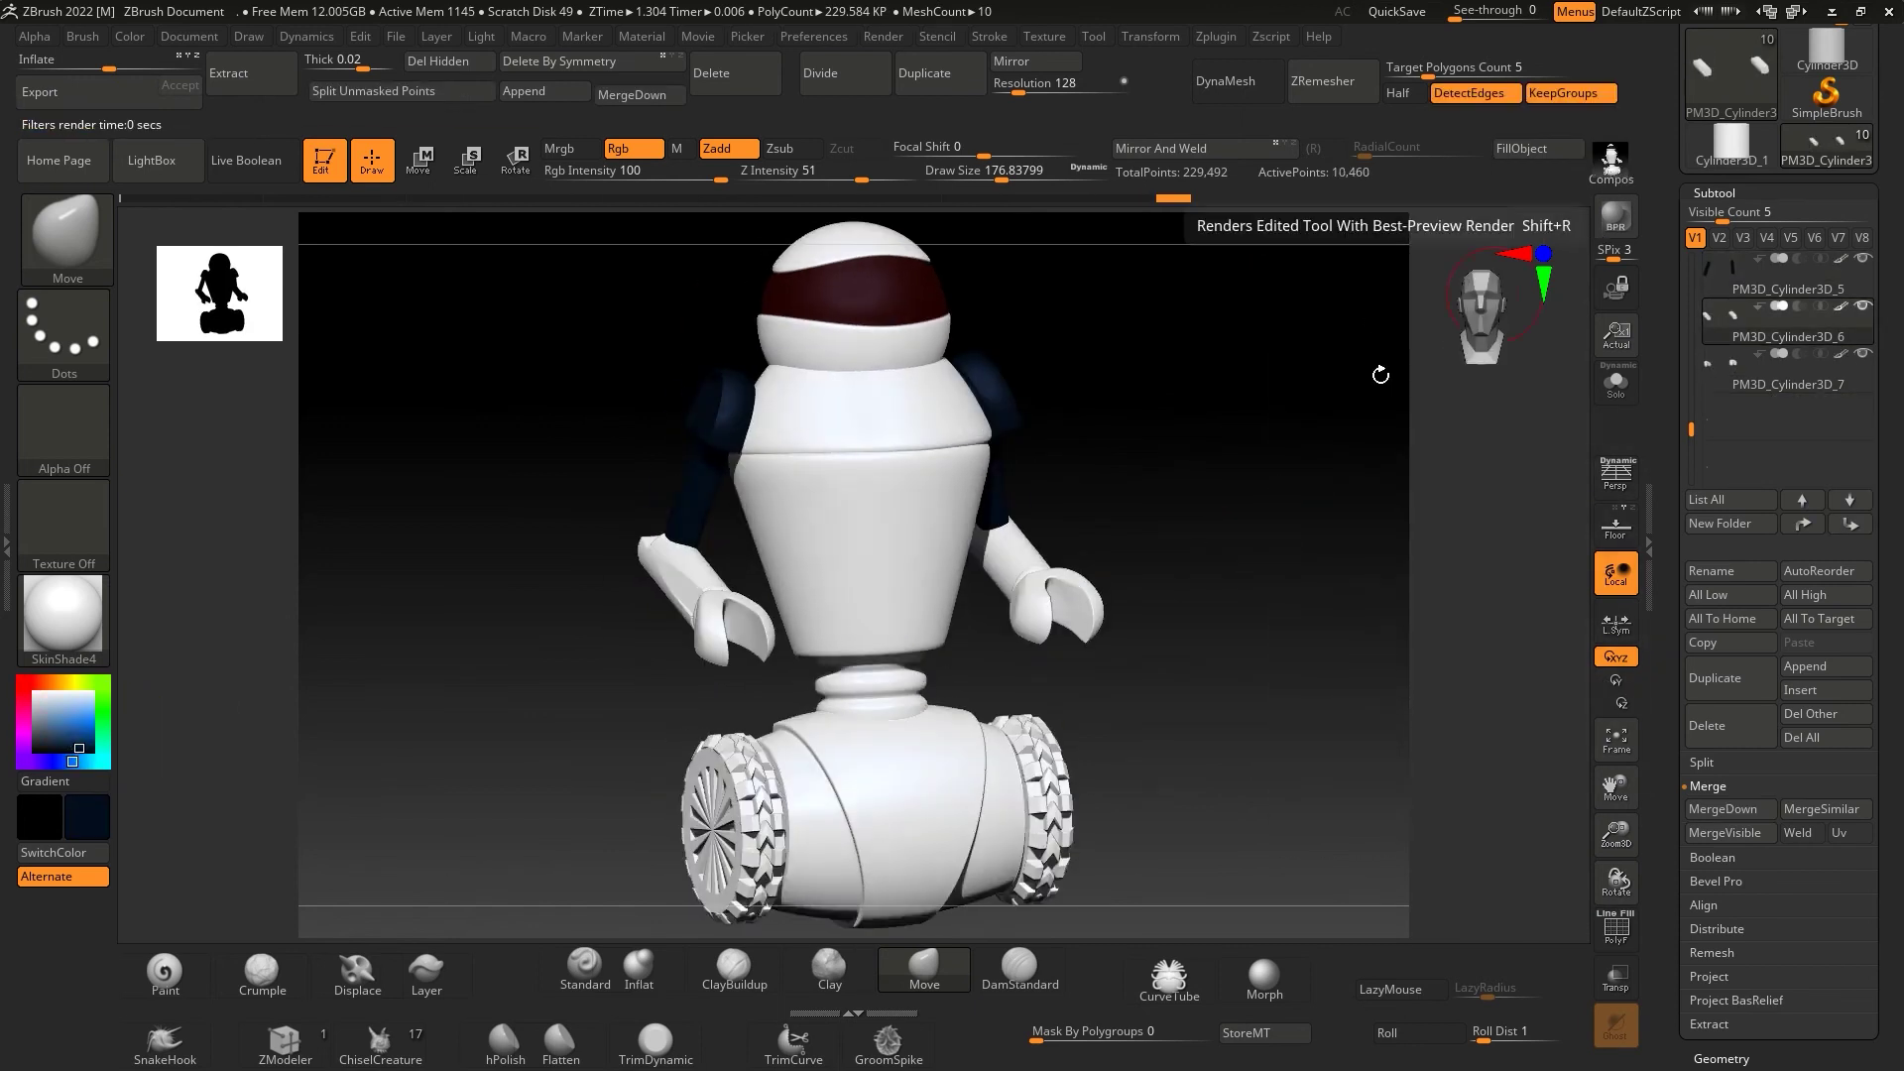
- Reveal all hidden subtools and check the base body's polygroup colours
drag(1723, 219, 1768, 220)
drag(1342, 438, 1402, 467)
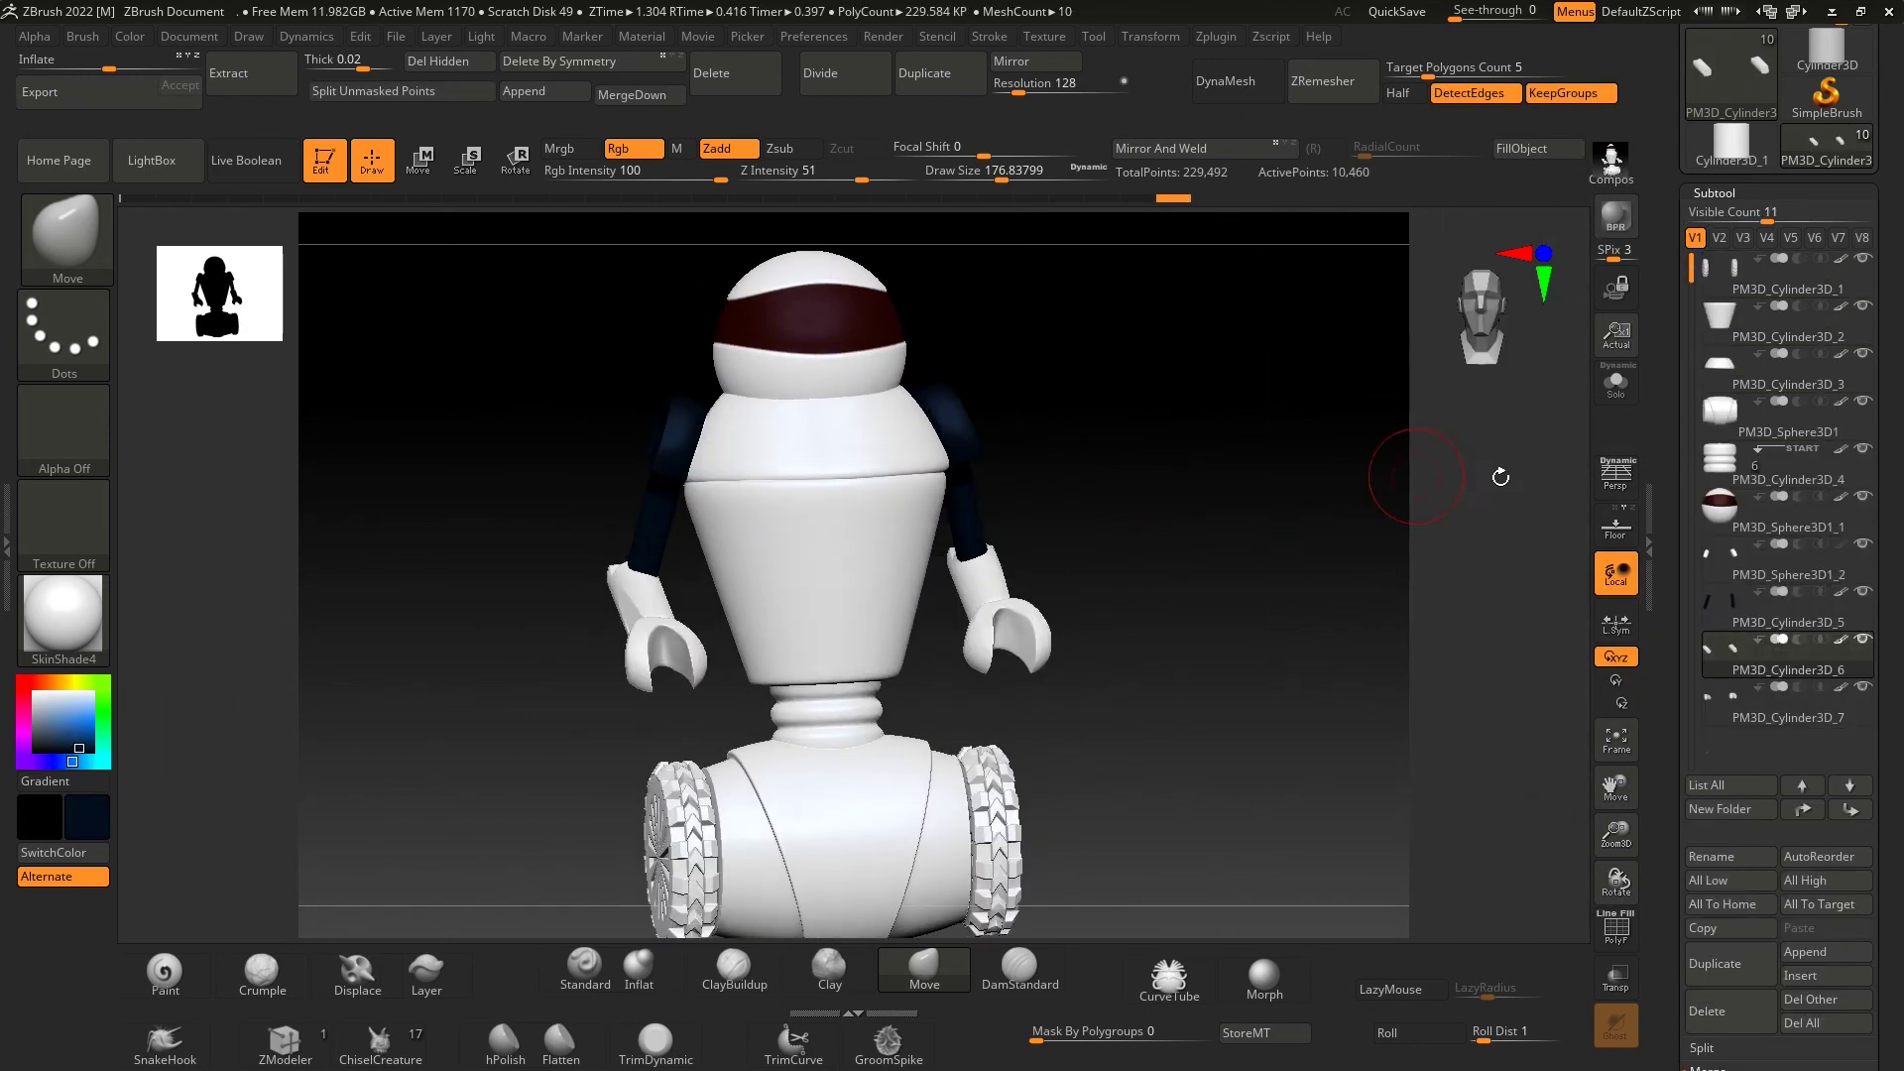
click(1725, 407)
key(shift+f)
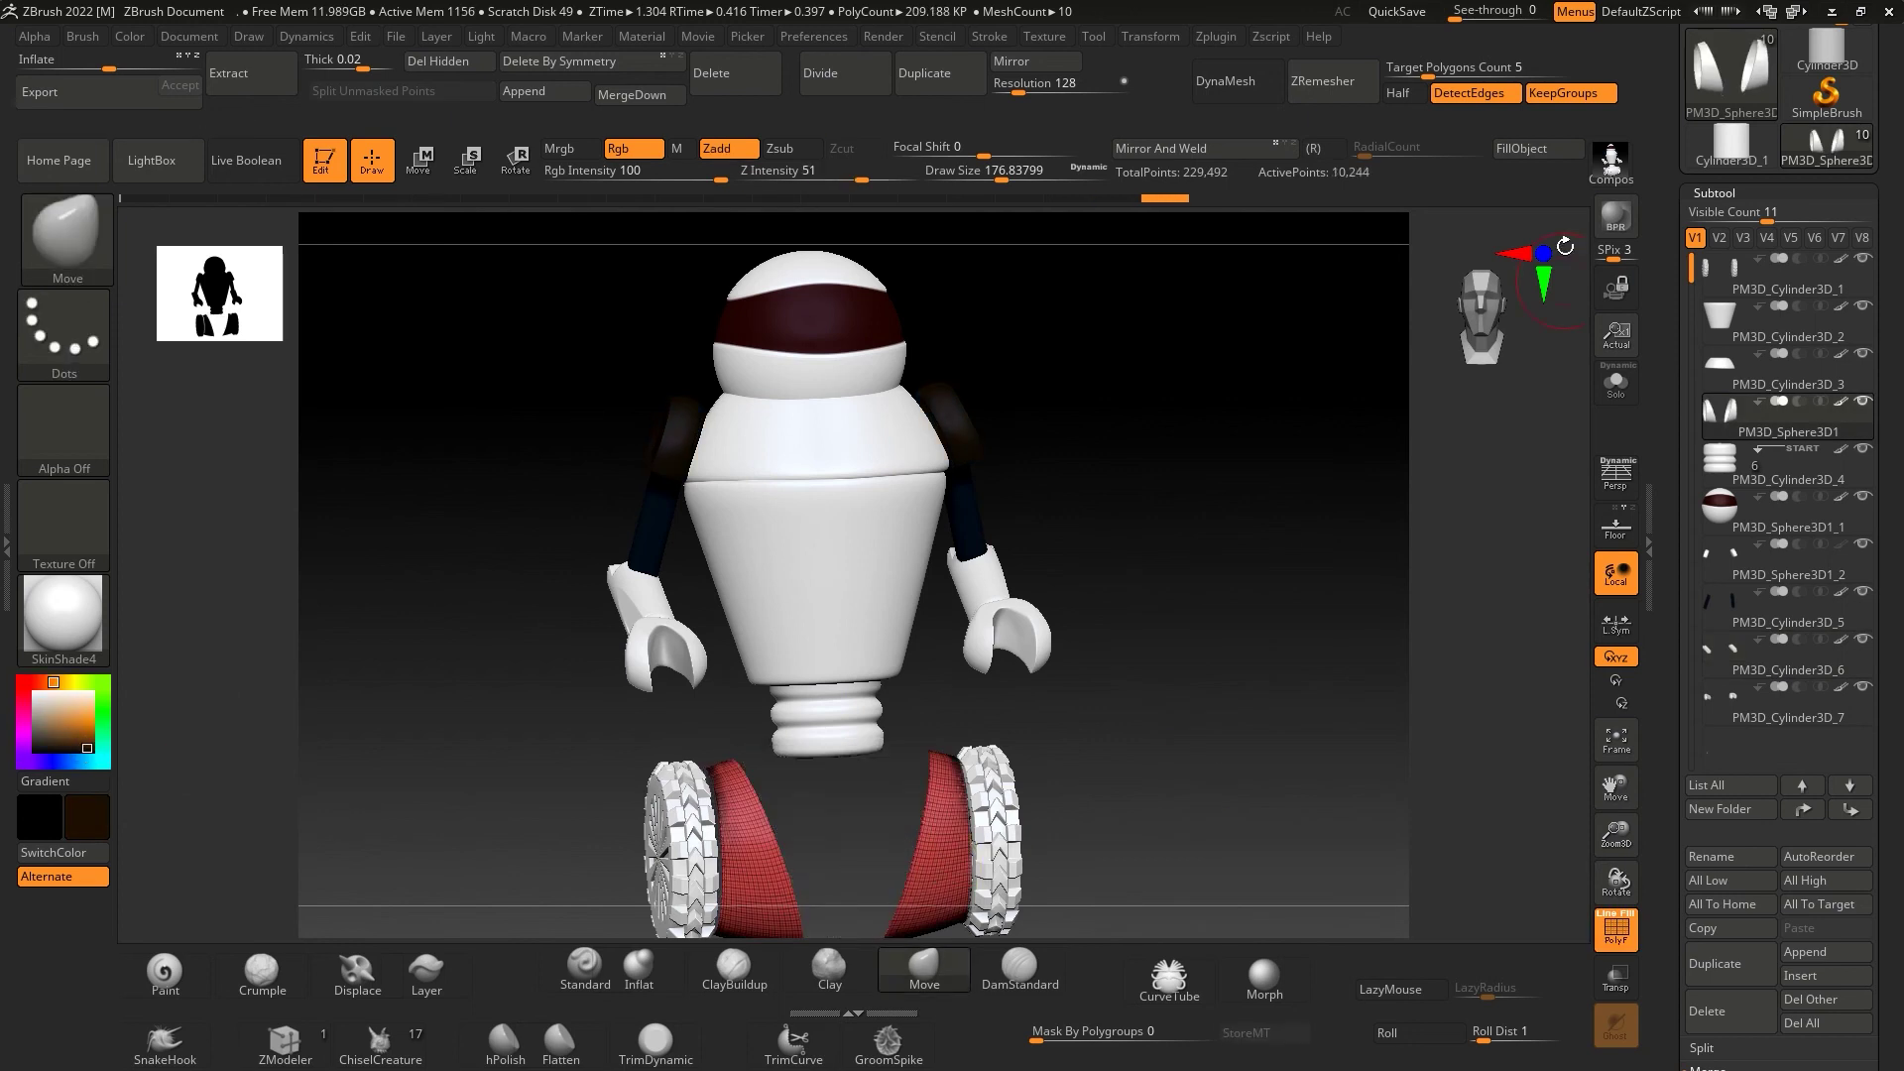
key(shift+f)
drag(1313, 764, 1435, 528)
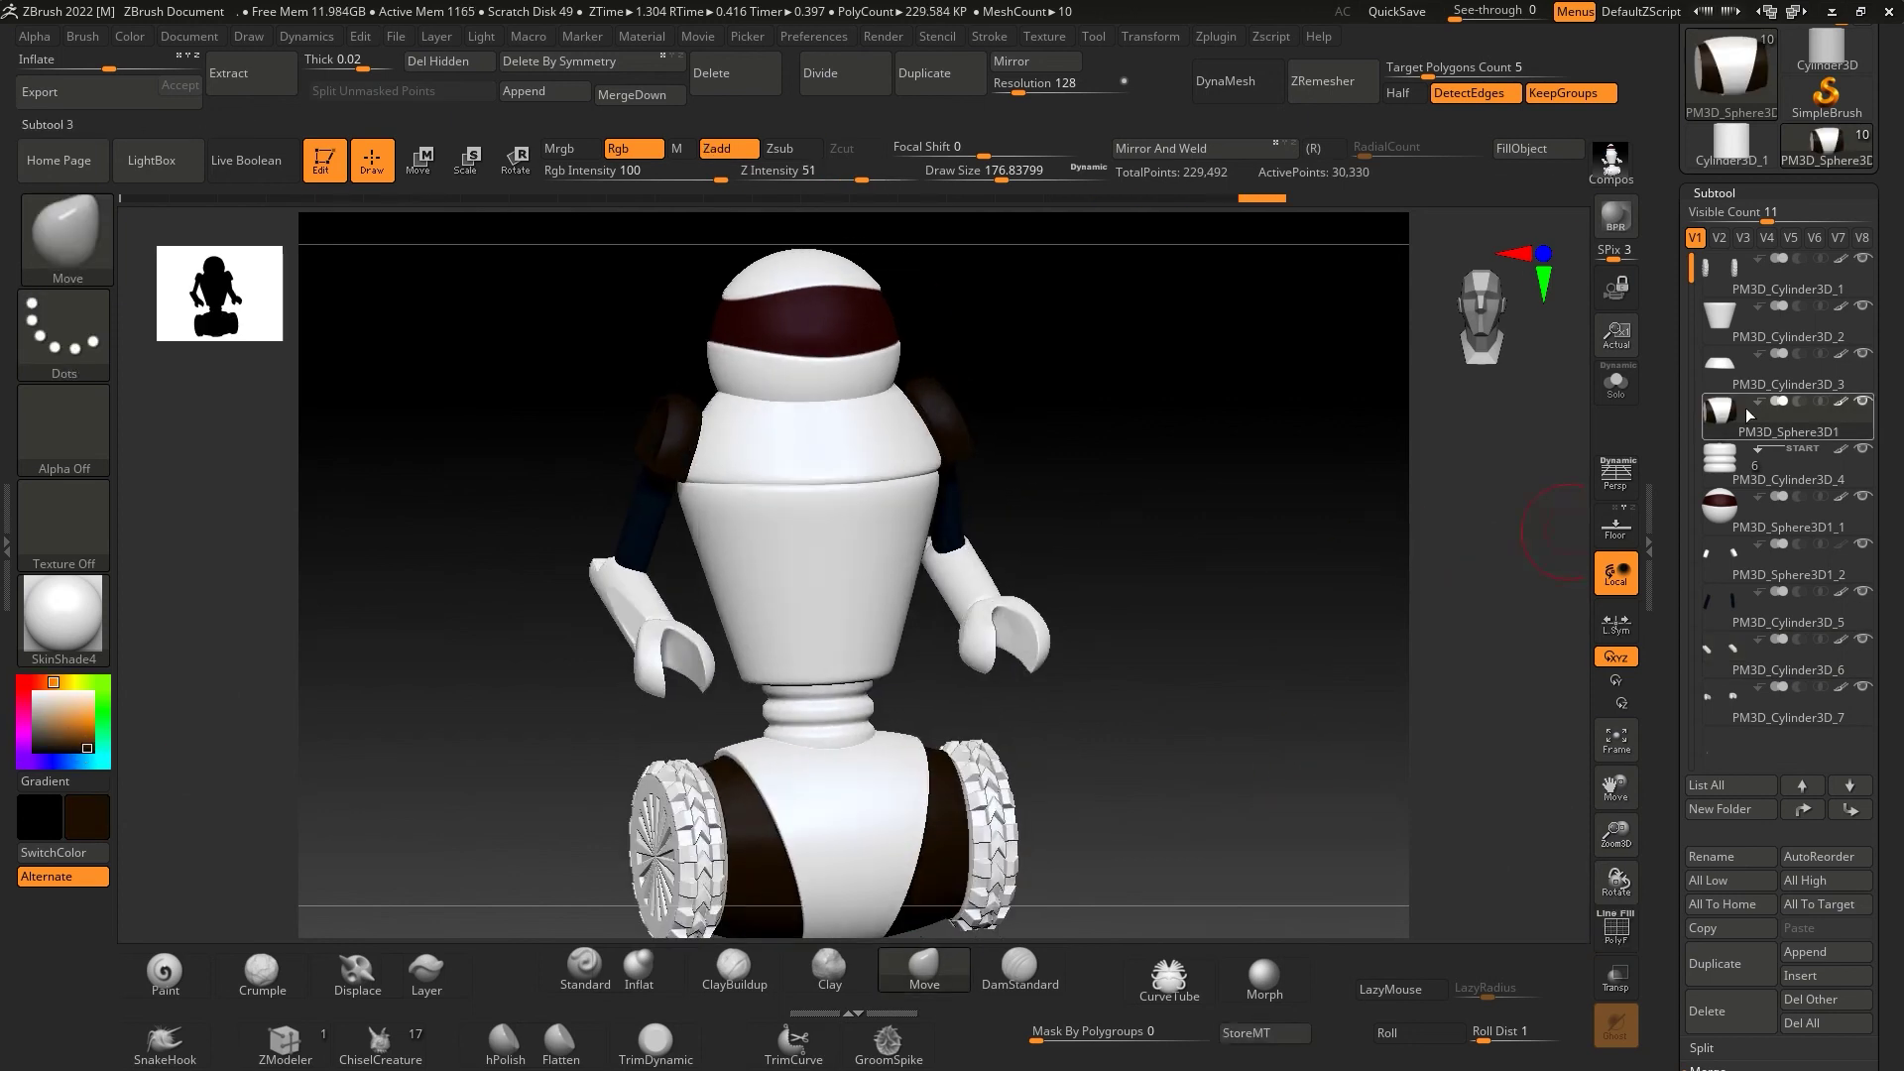
- Select the front wheel and inspect its hub polygroups from an angled side view
click(1726, 268)
mouse_move(1195, 476)
mouse_down()
mouse_move(1536, 769)
mouse_move(1317, 667)
mouse_move(1309, 688)
mouse_move(1326, 688)
mouse_move(905, 551)
mouse_move(1062, 628)
mouse_move(1062, 608)
mouse_move(1020, 630)
mouse_move(836, 611)
mouse_up()
key(shift+f)
drag(1017, 623, 992, 645)
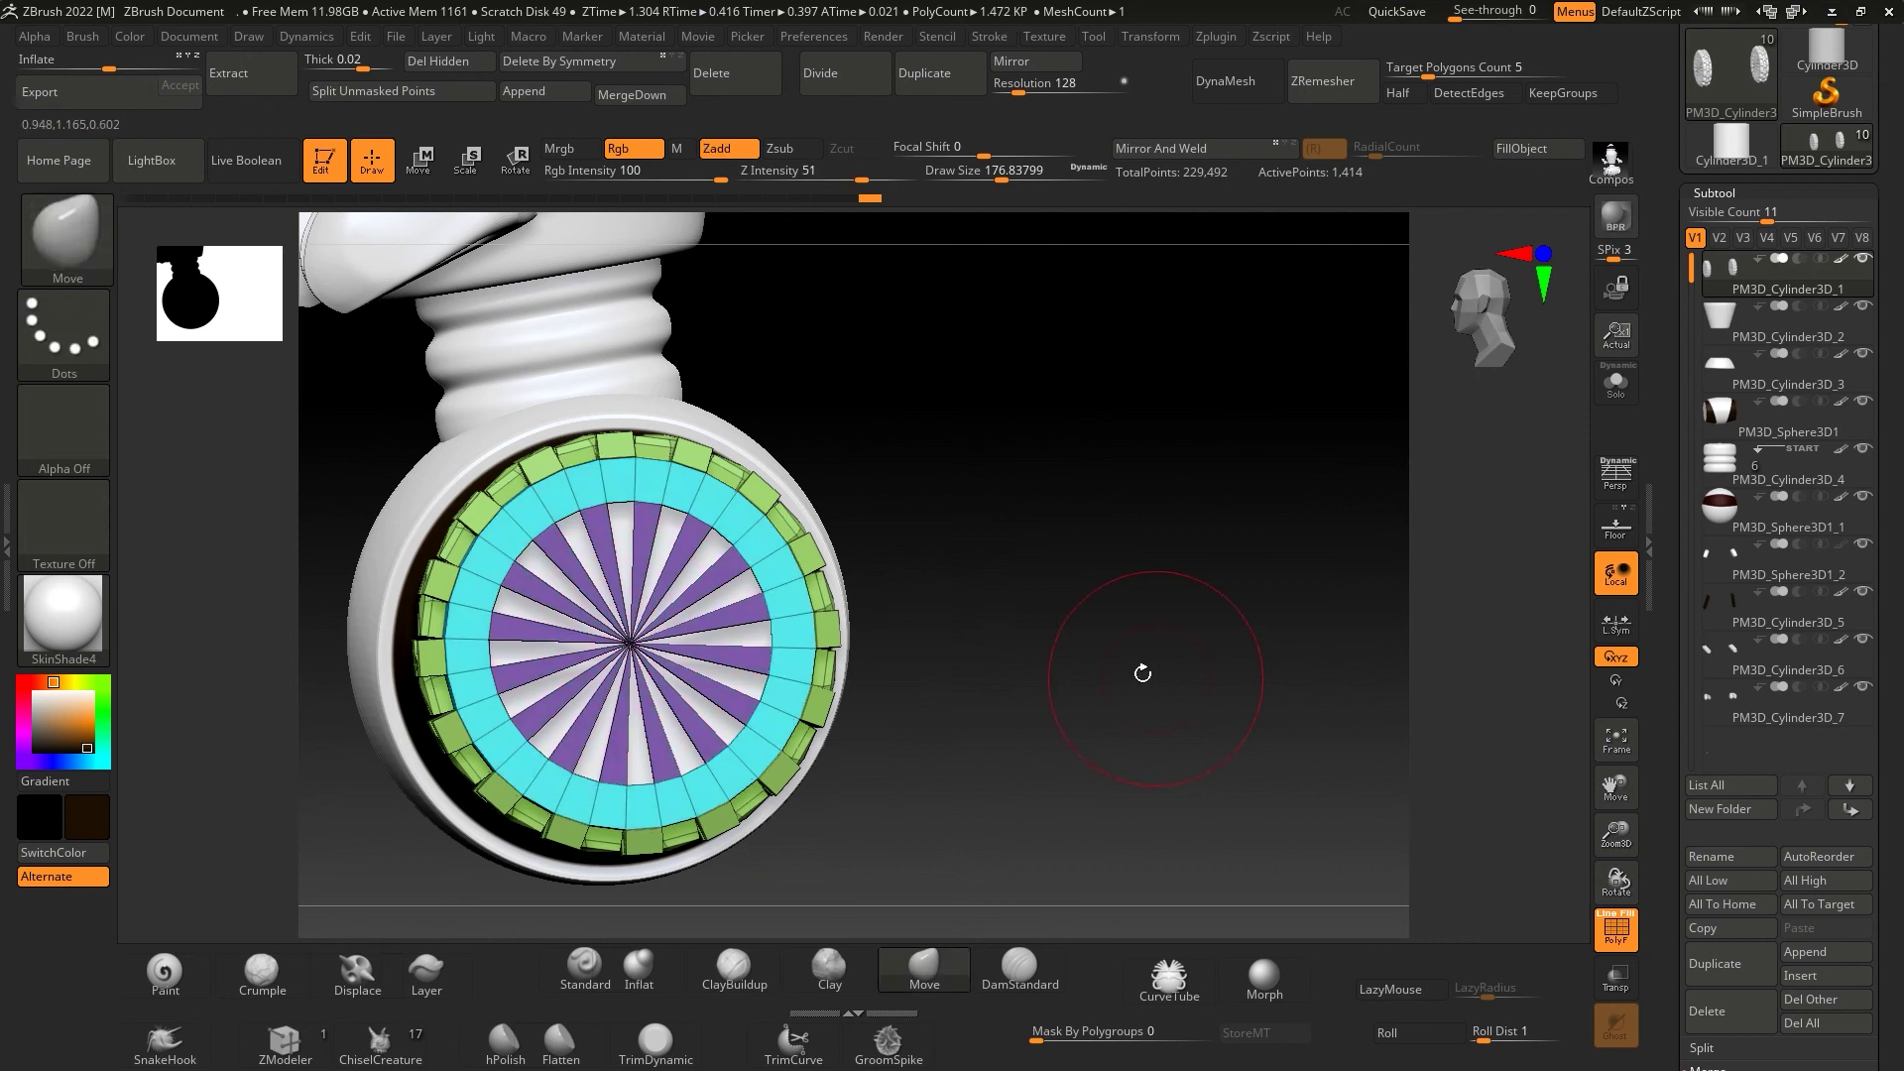
drag(1025, 604, 879, 658)
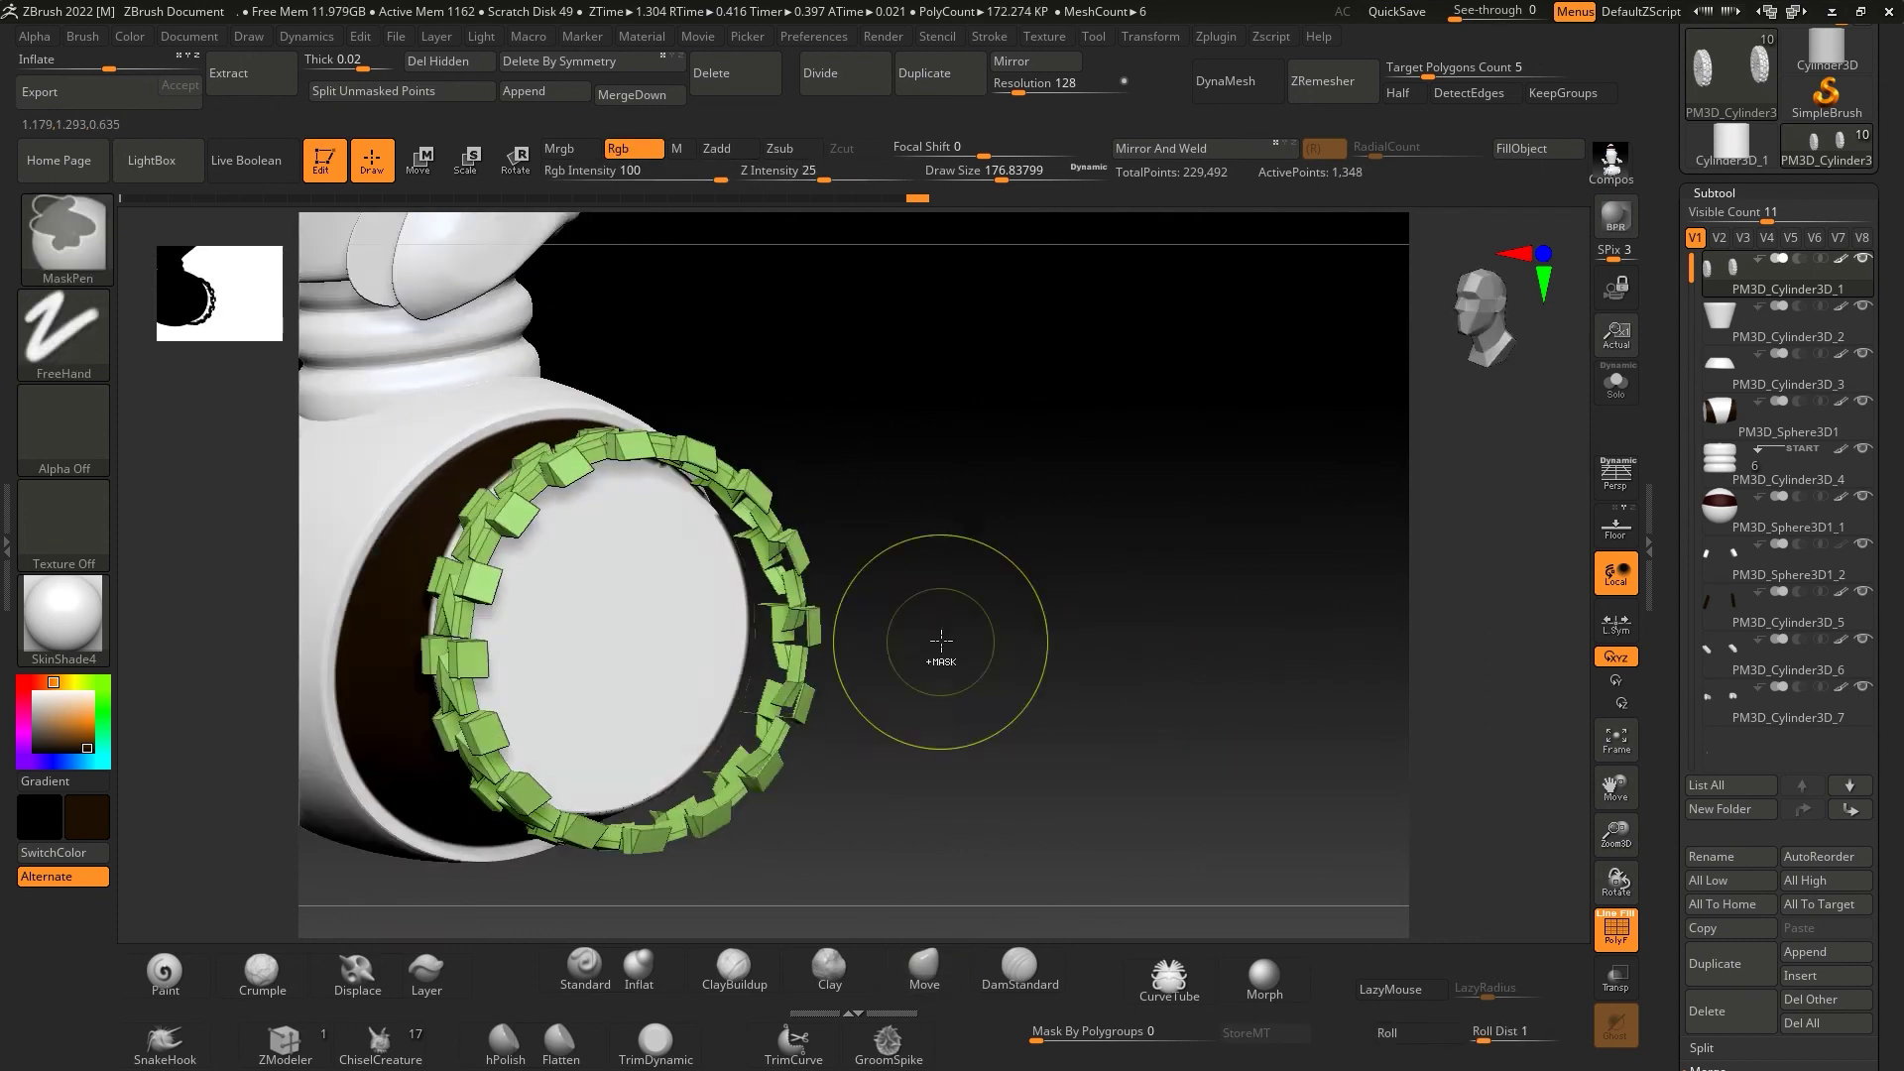
- Step through the wheel's undo history until the dark treaded rim surrounds a white hub
key(ctrl+z)
key(ctrl+shift+z)
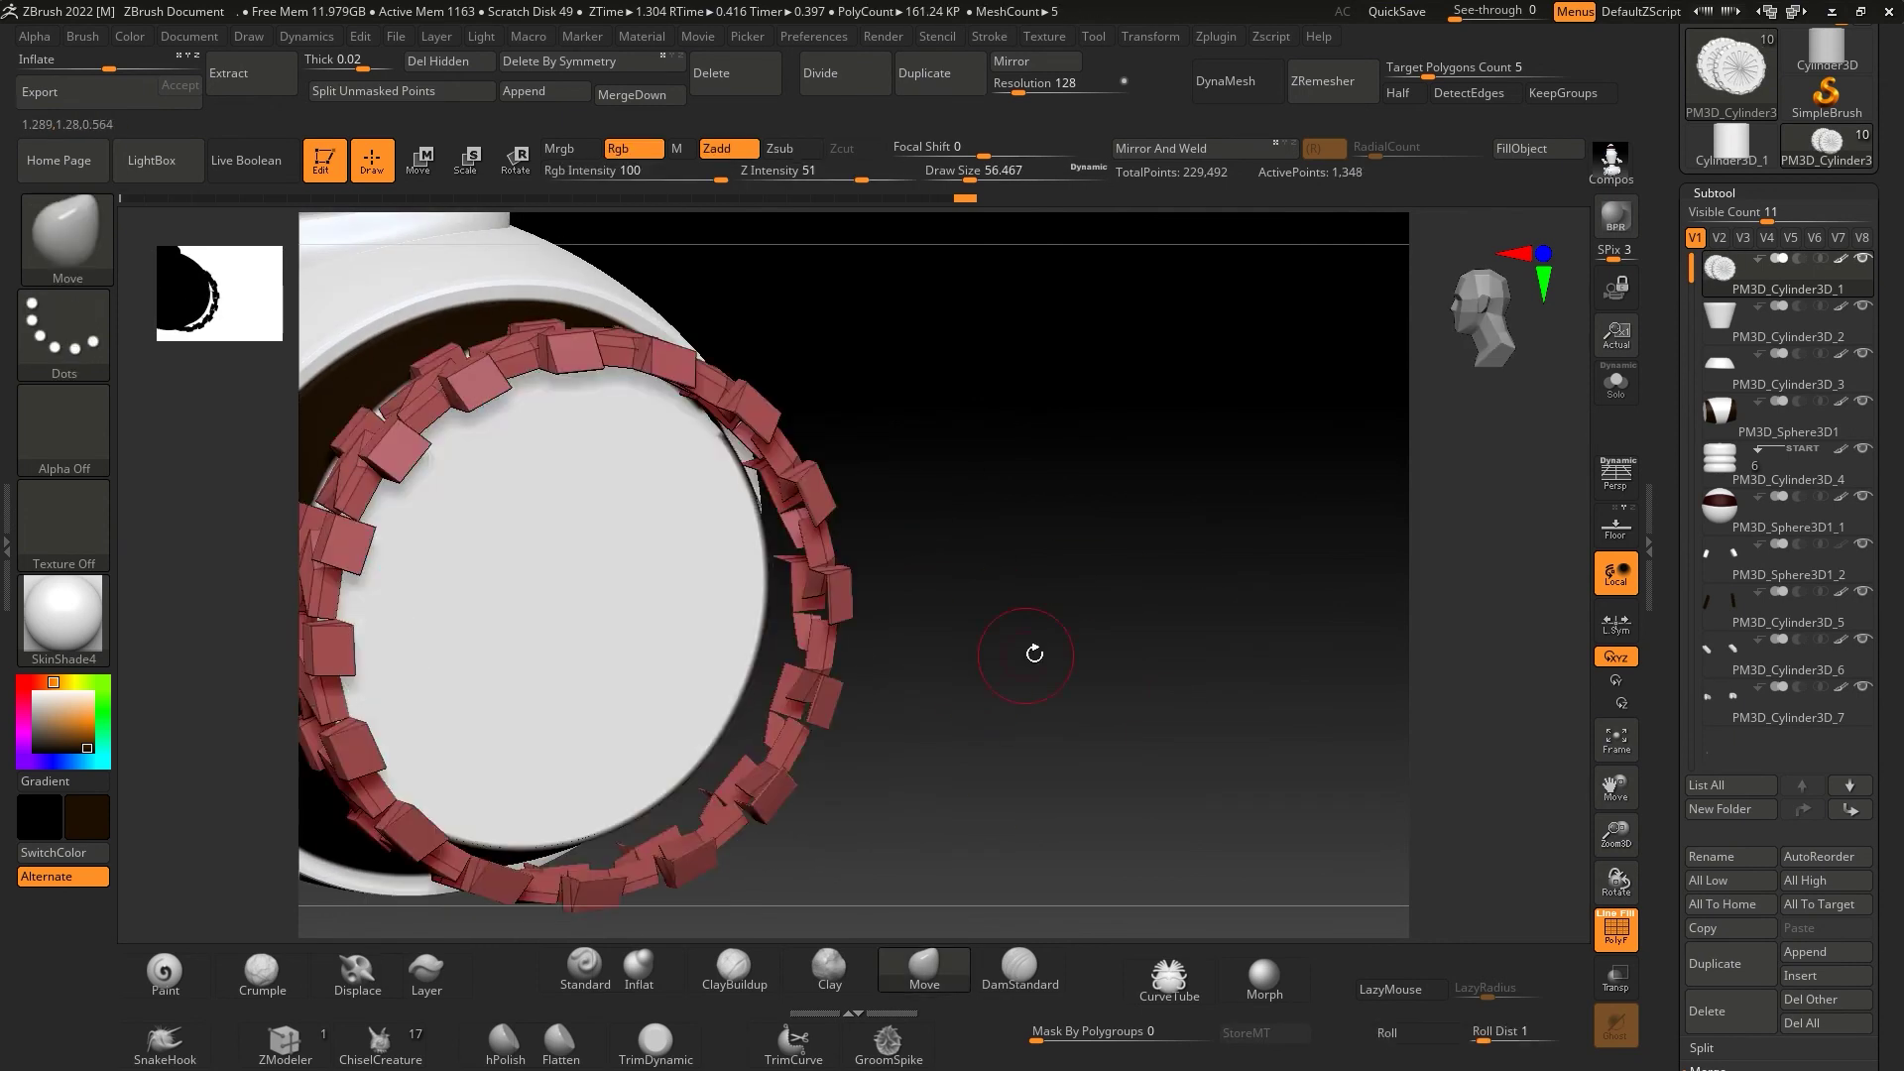
key(ctrl+z)
key(ctrl+shift+z)
key(ctrl+z)
key(ctrl+shift+z)
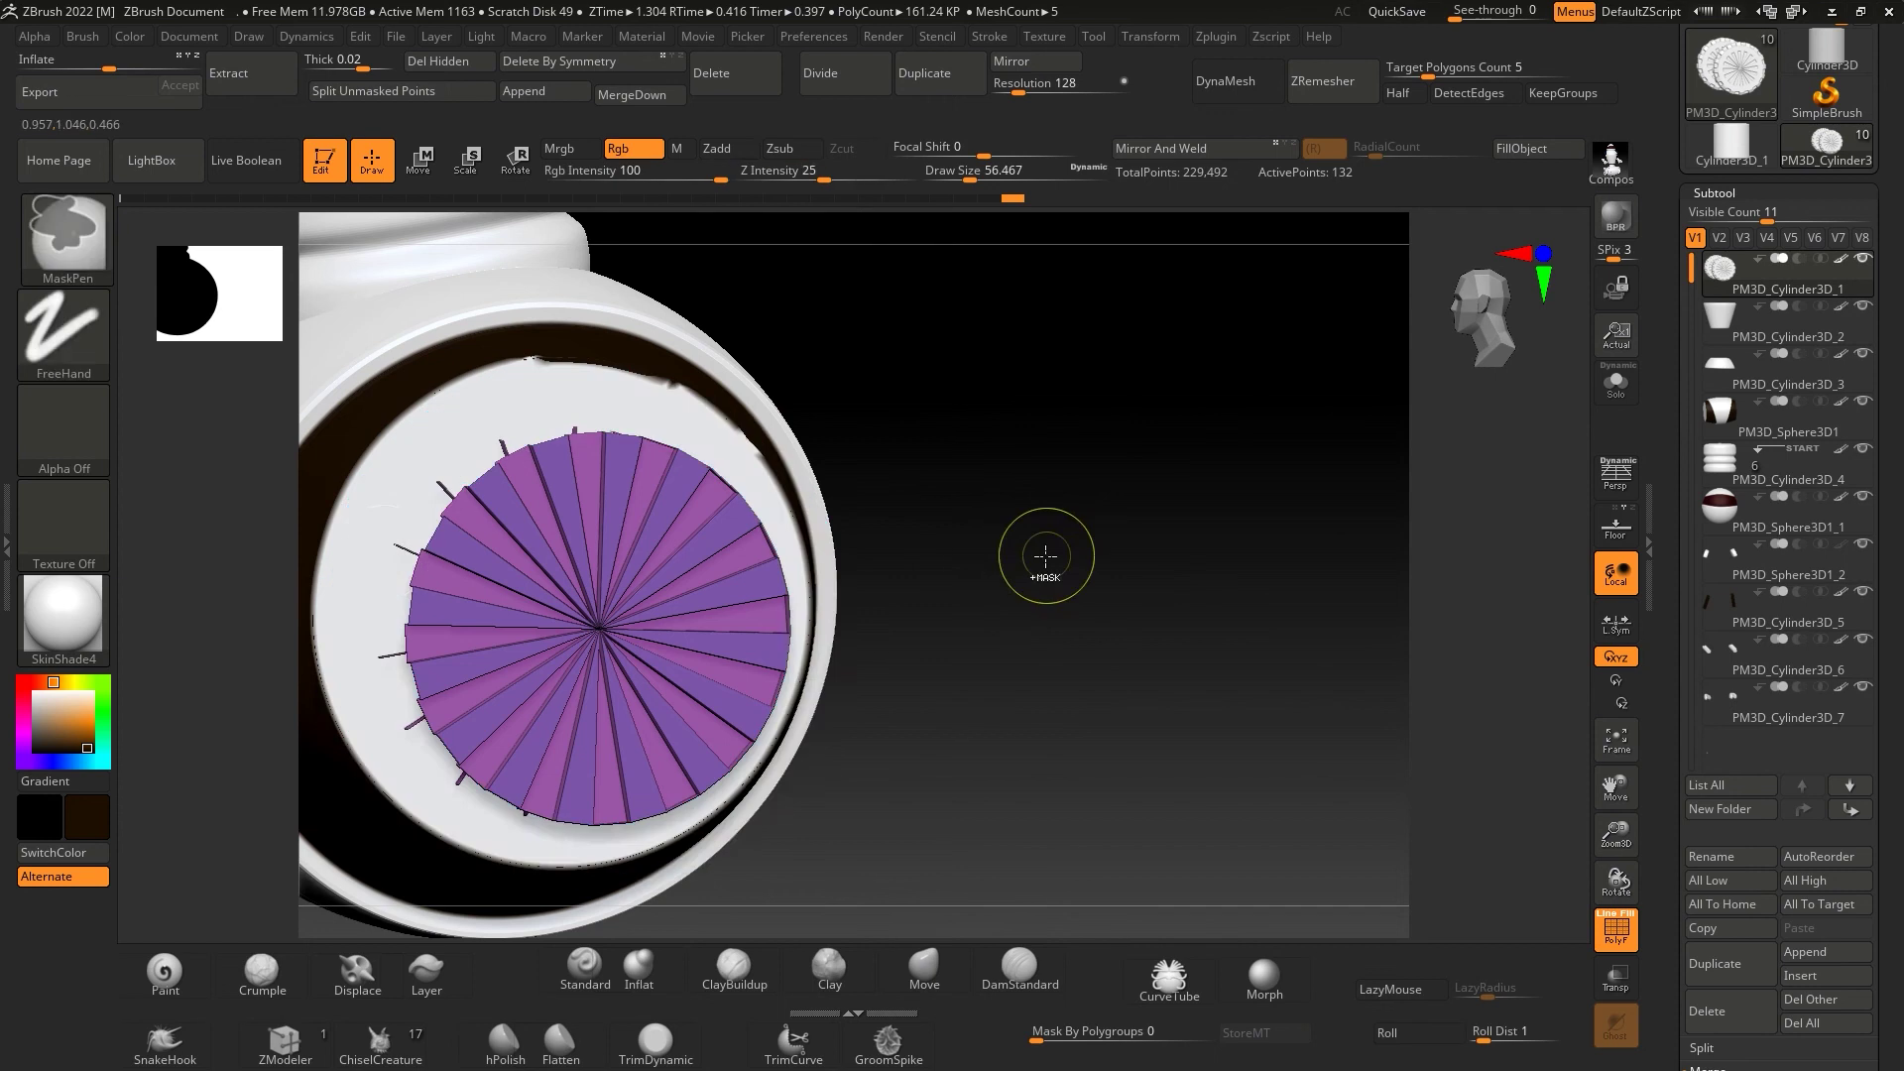
key(ctrl+shift+z)
key(ctrl+shift+z)
key(ctrl+shift+z)
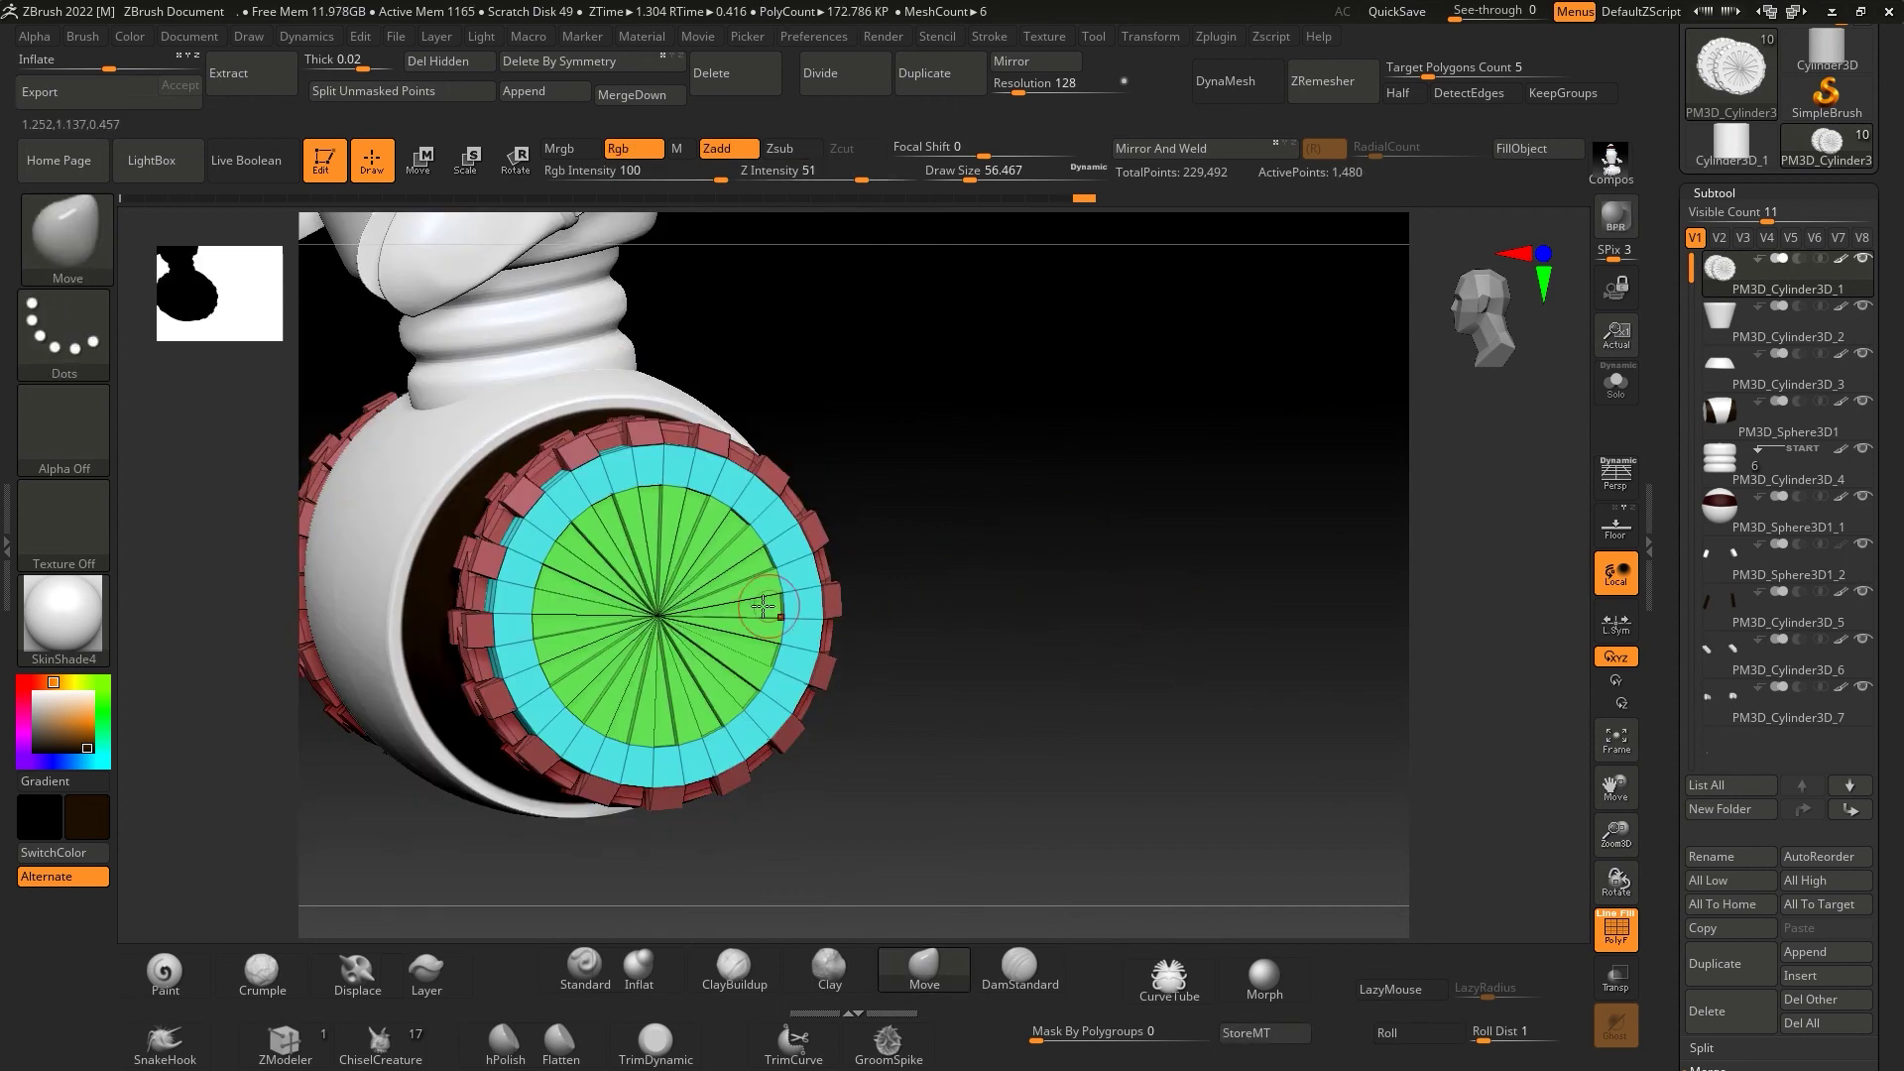
key(ctrl+shift+z)
key(ctrl+shift+z)
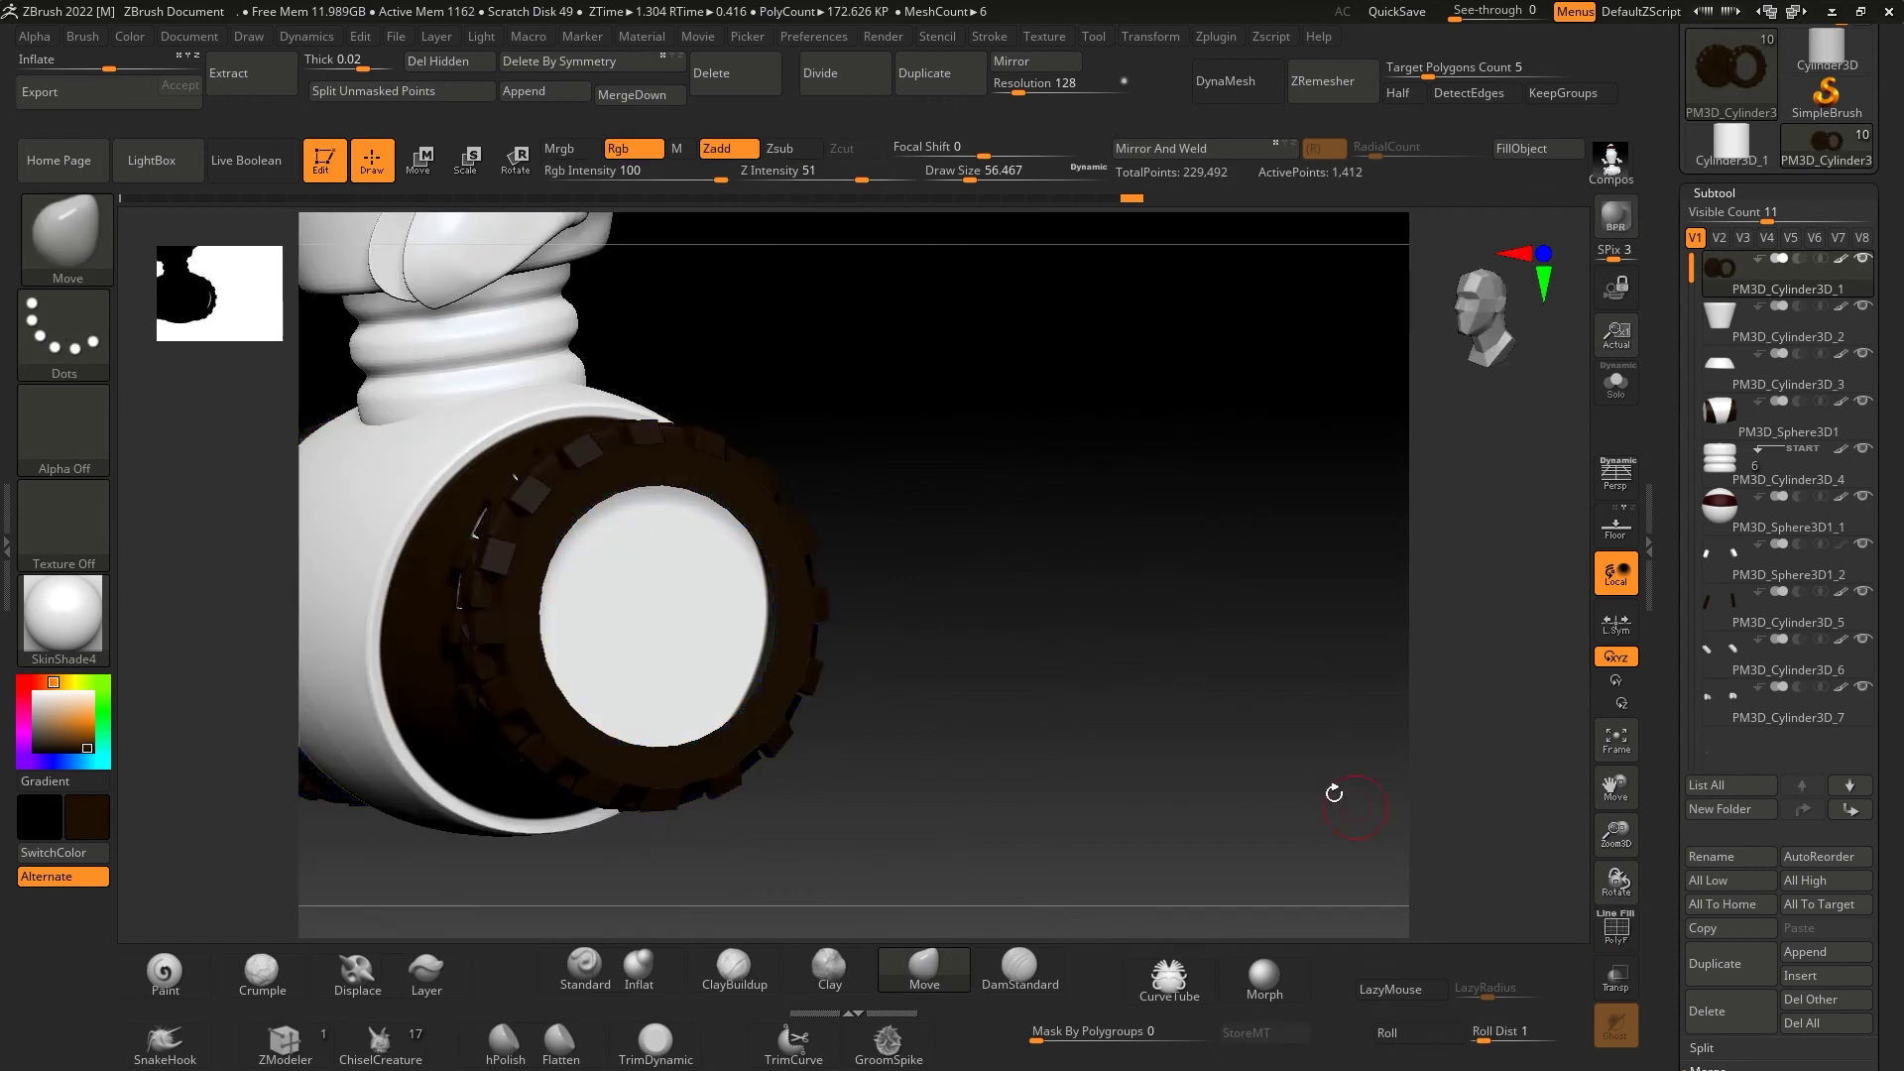
key(ctrl+shift+z)
key(ctrl+shift+z)
key(ctrl+shift+z)
key(ctrl+shift+z)
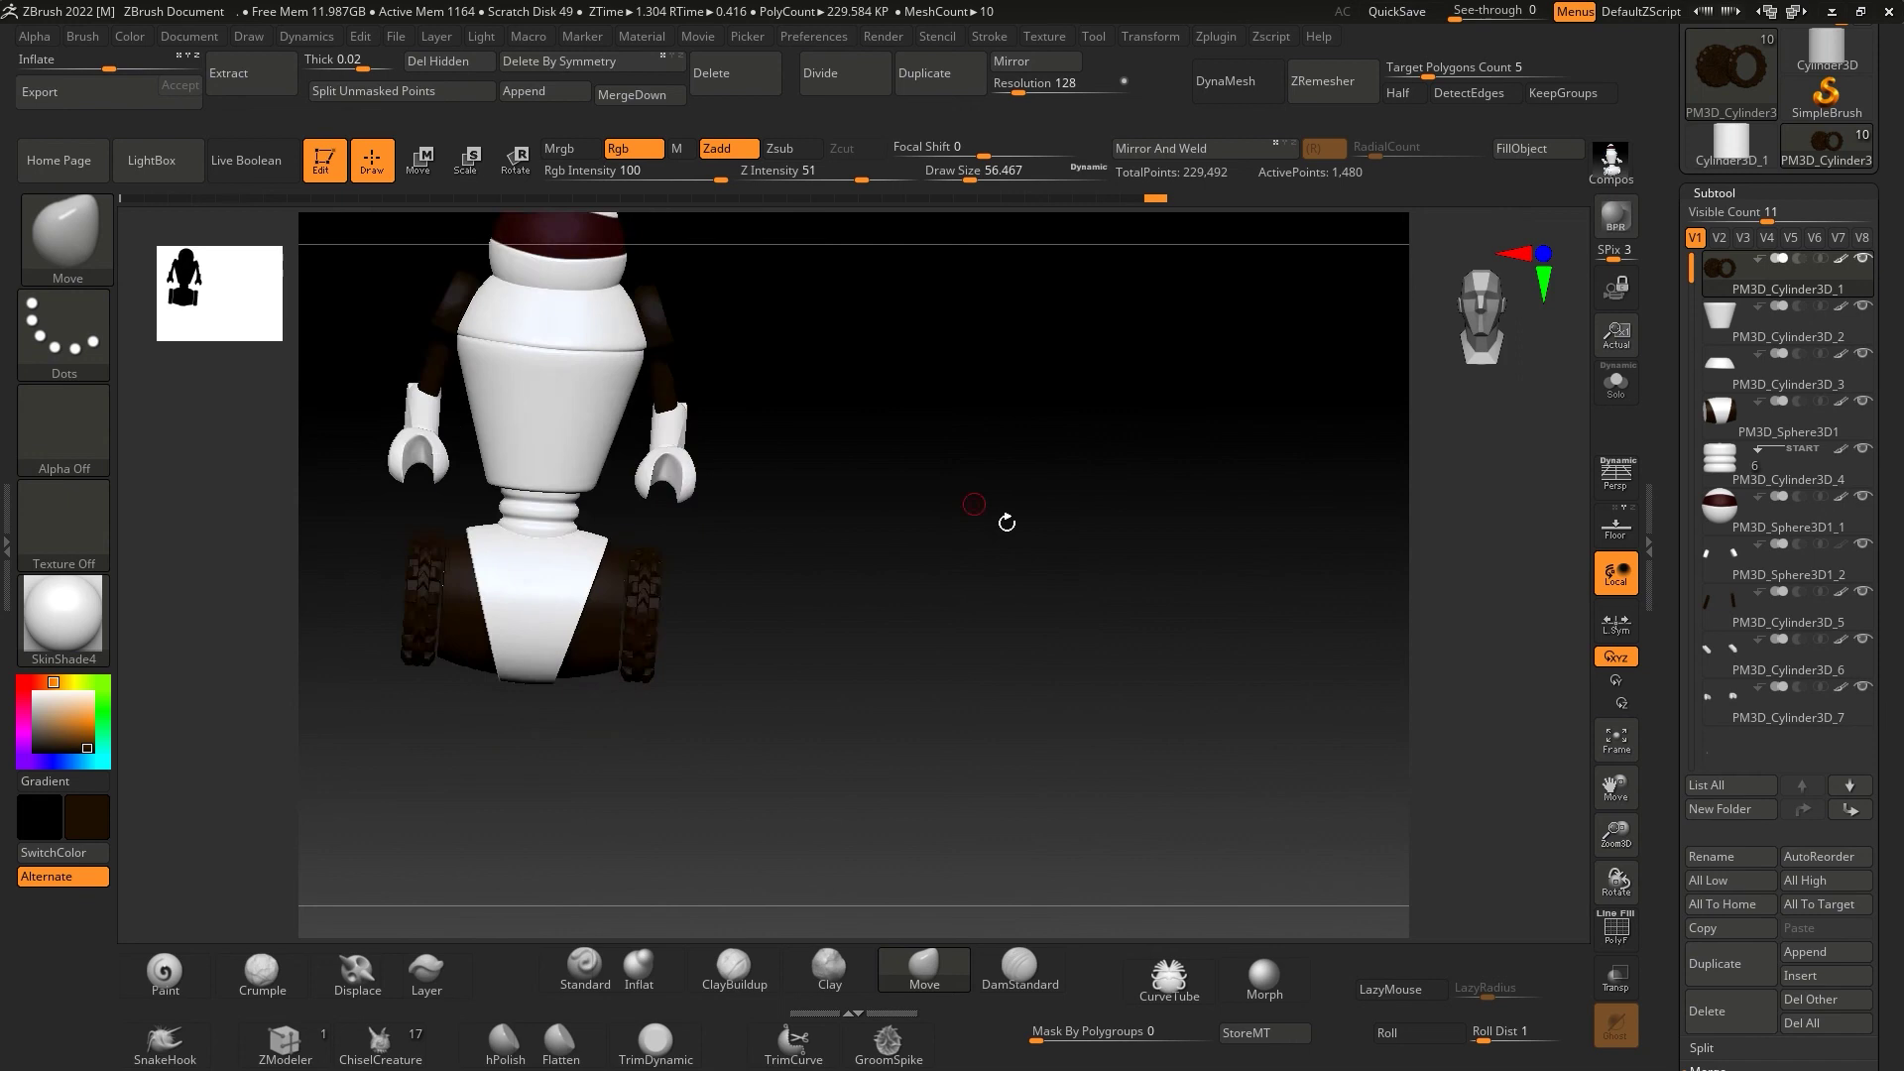
- Frame the whole robot, select the shoulder pads and reapply the recently undone edits
drag(1007, 523, 848, 568)
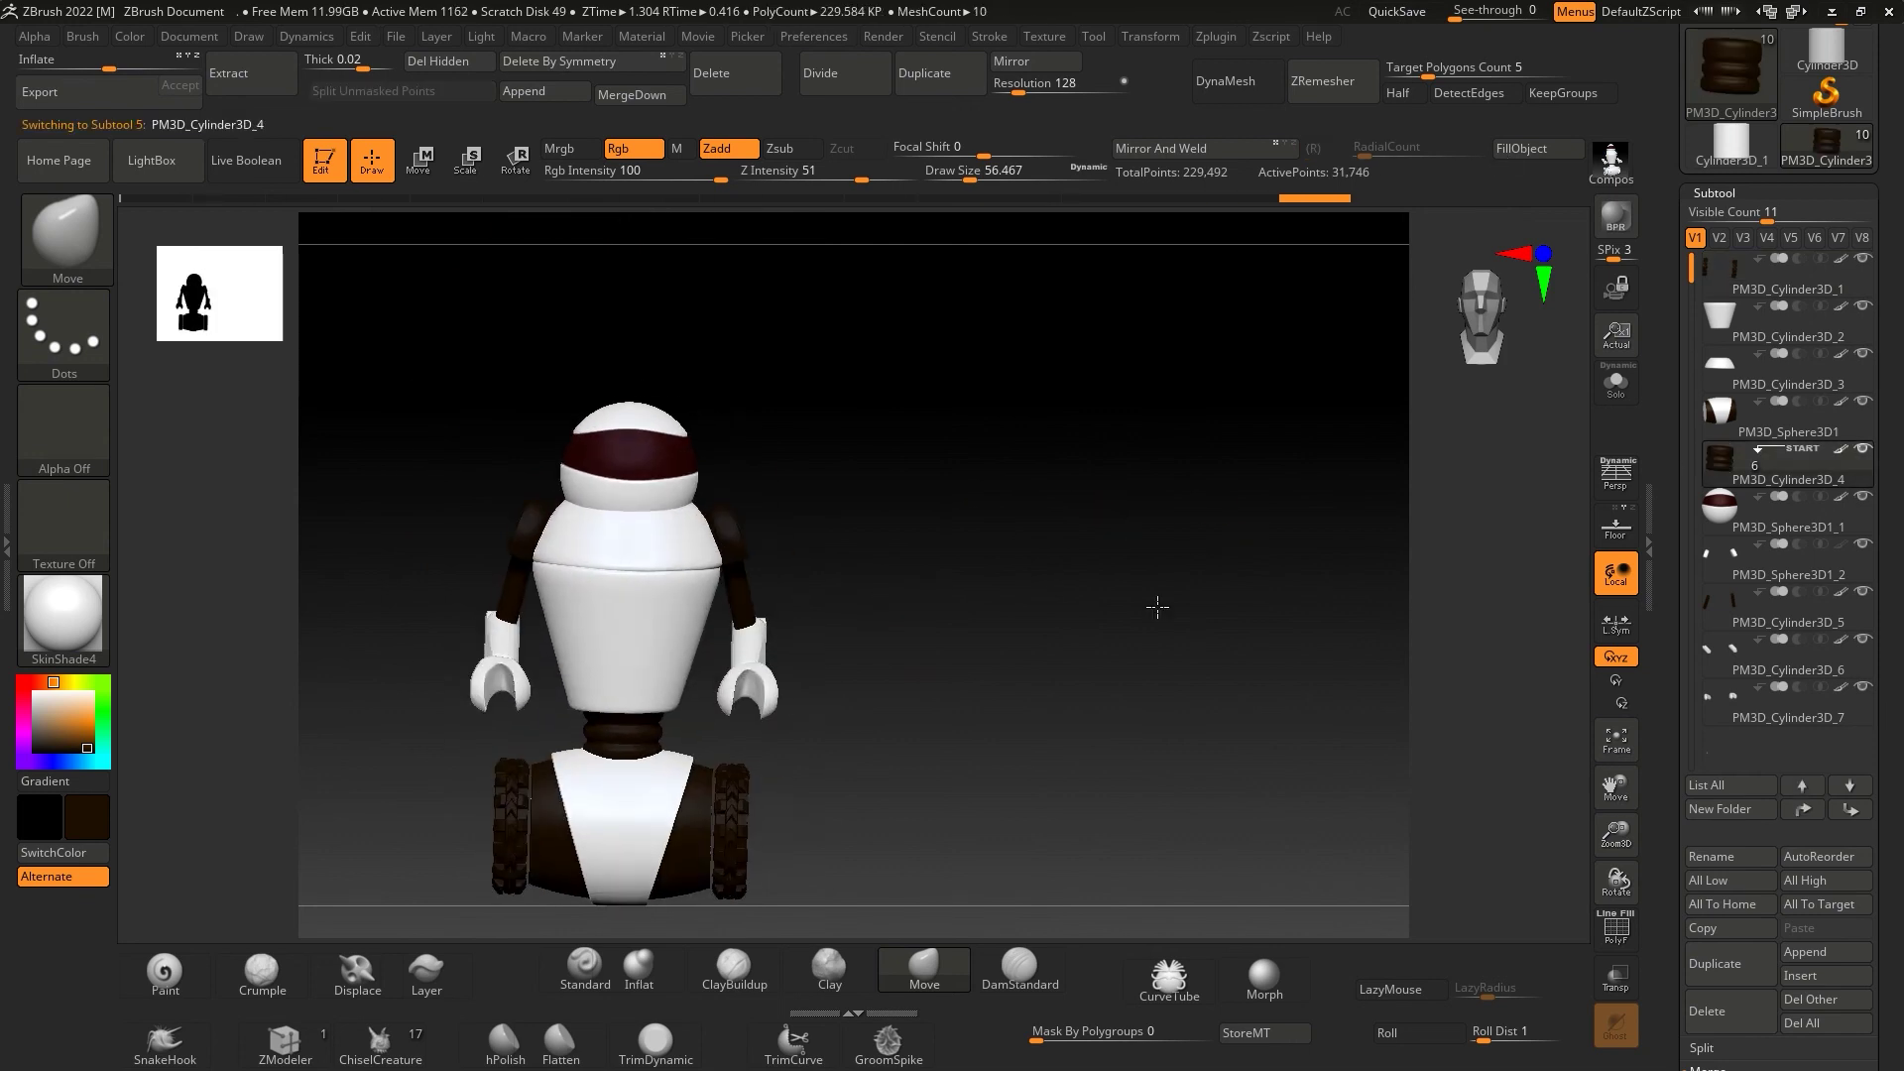
click(1616, 741)
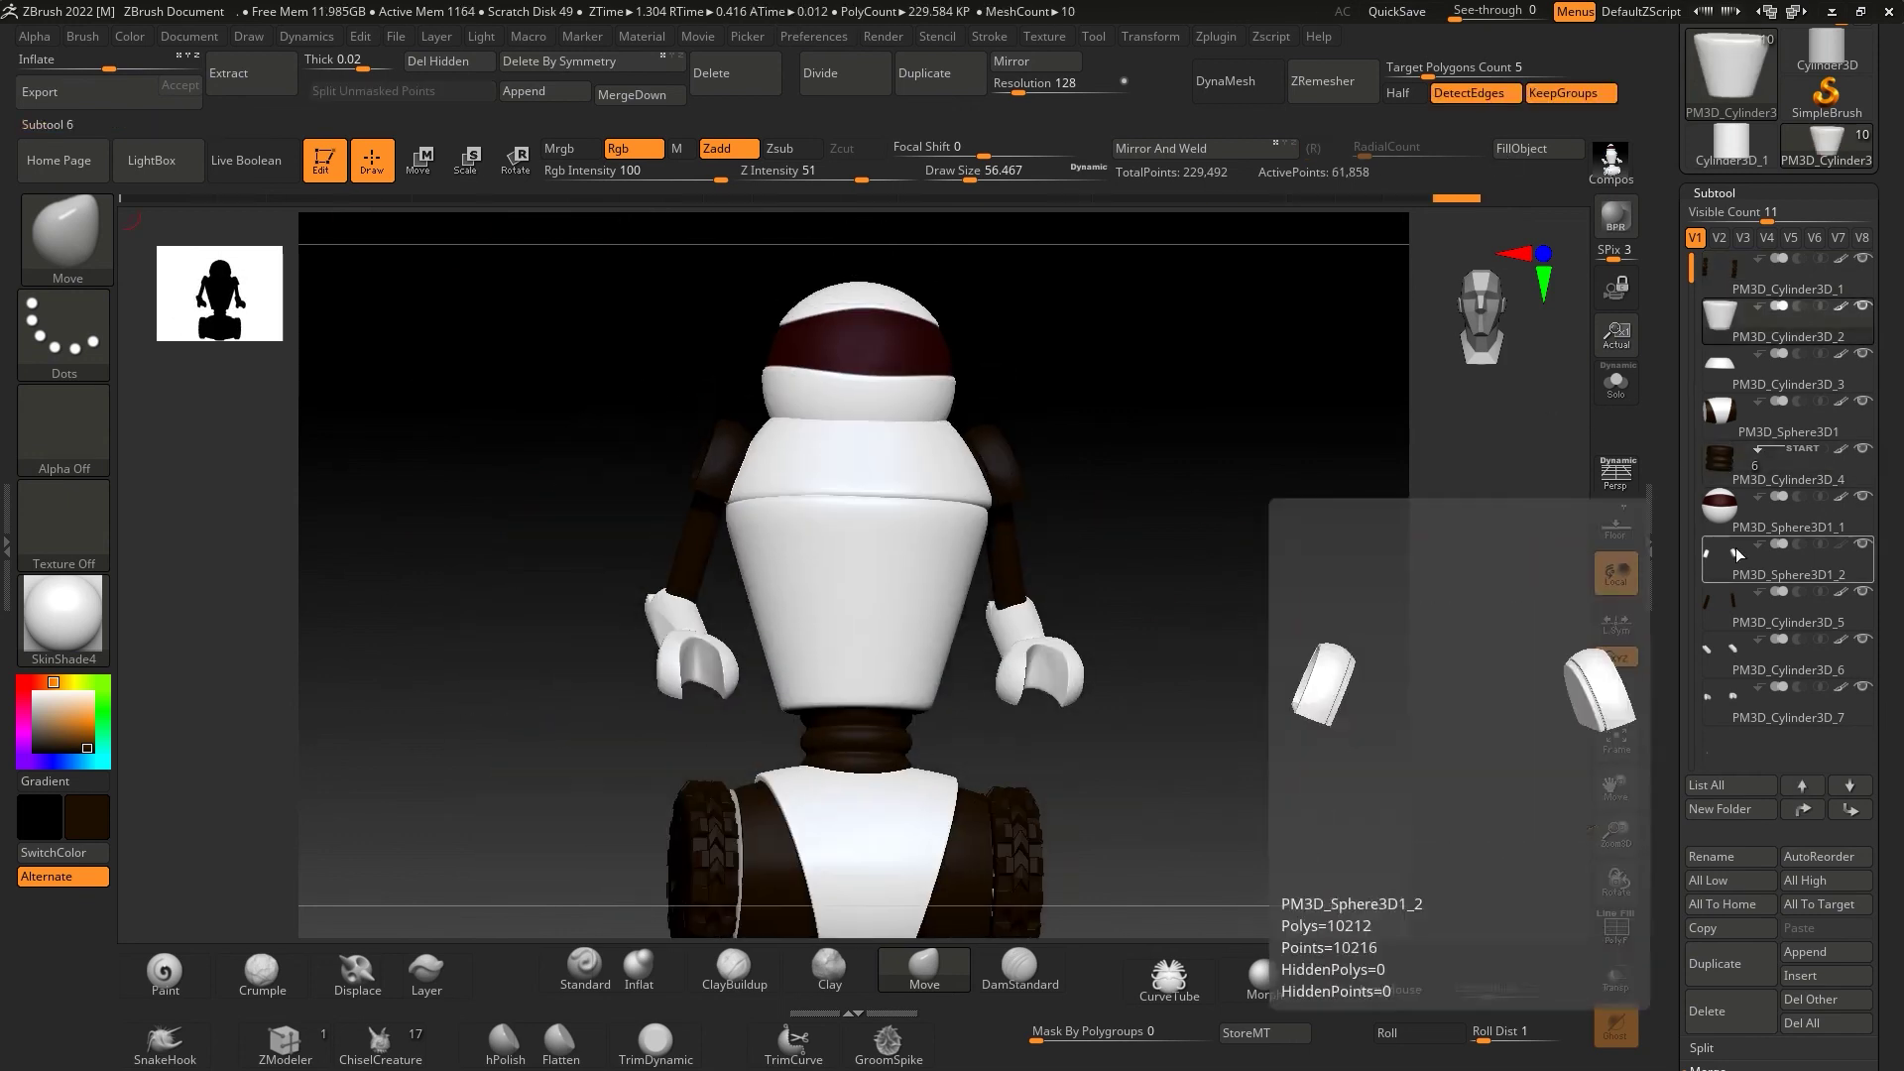
click(1785, 560)
drag(1389, 570, 1248, 575)
key(ctrl+shift+z)
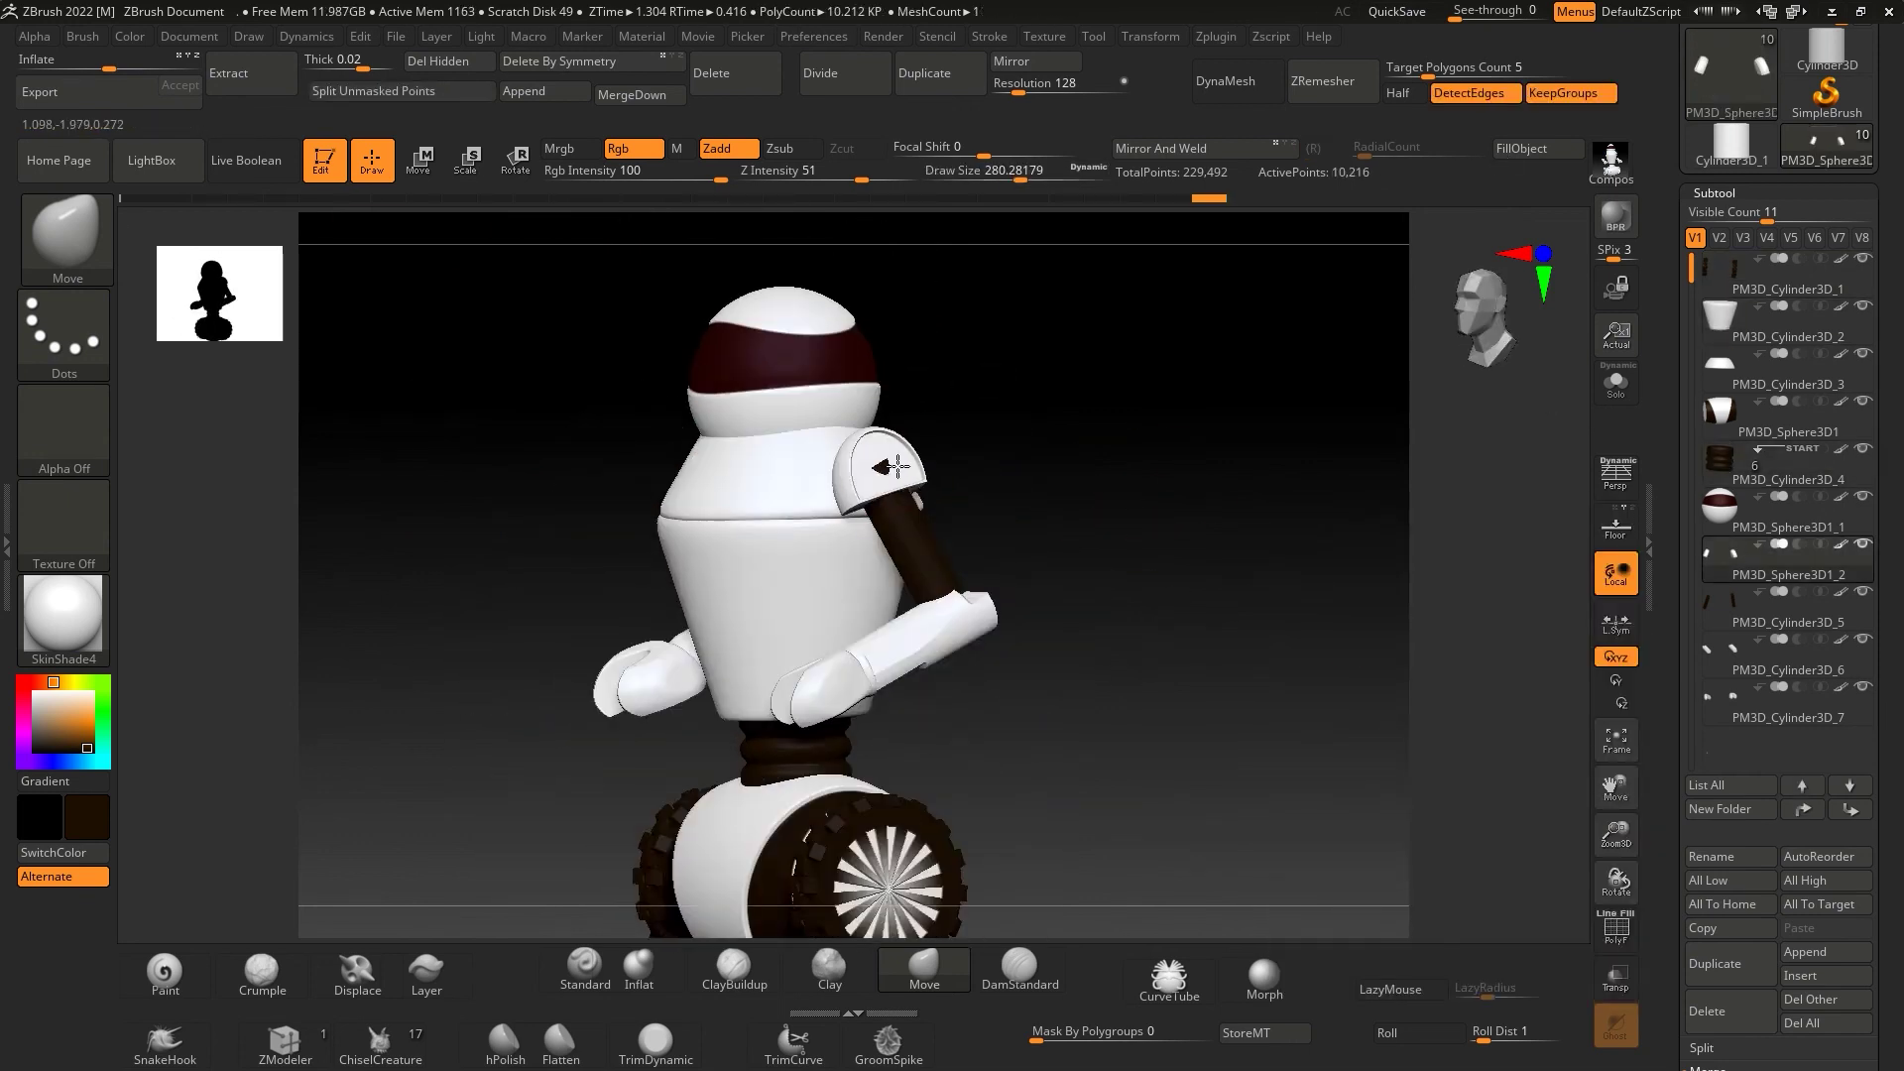
key(ctrl+shift+z)
key(ctrl+shift+z)
key(ctrl+shift+z)
key(ctrl+shift+z)
key(ctrl+shift+z)
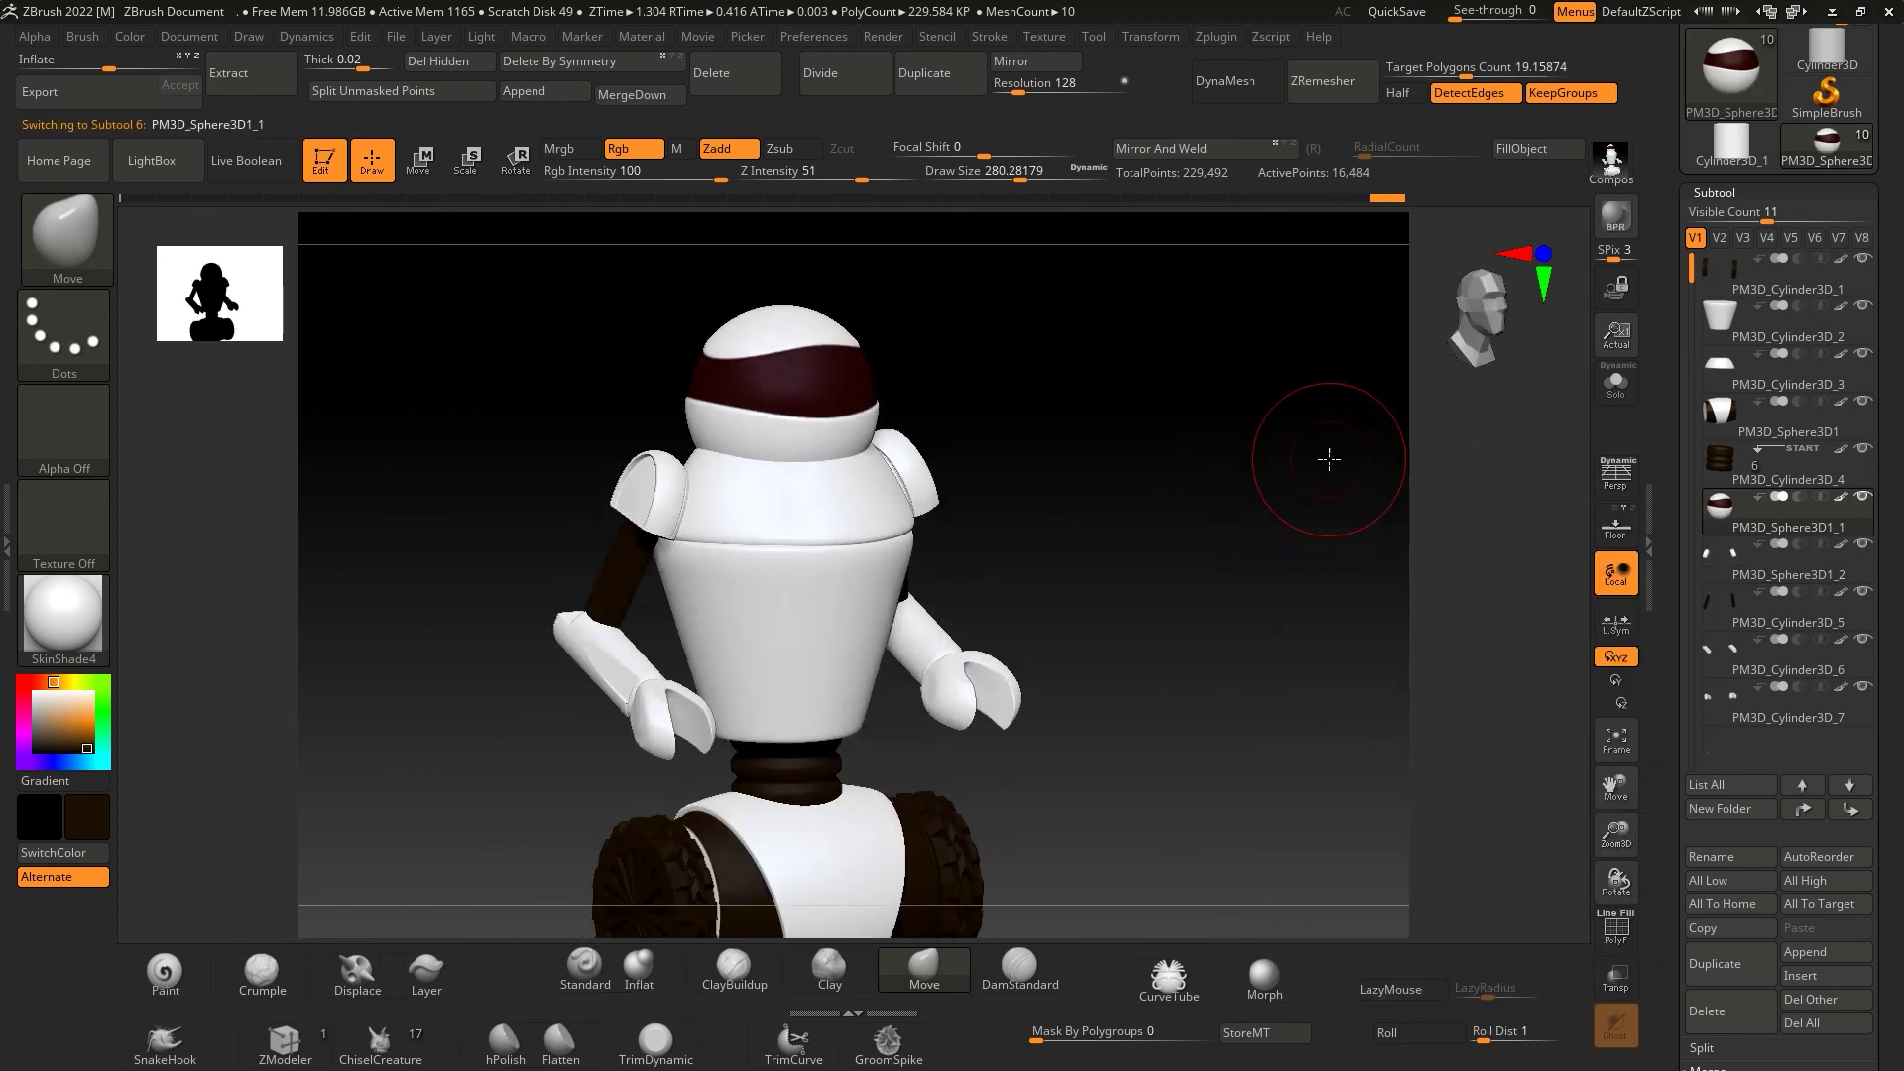
key(ctrl+shift+z)
key(ctrl+shift+z)
key(ctrl+z)
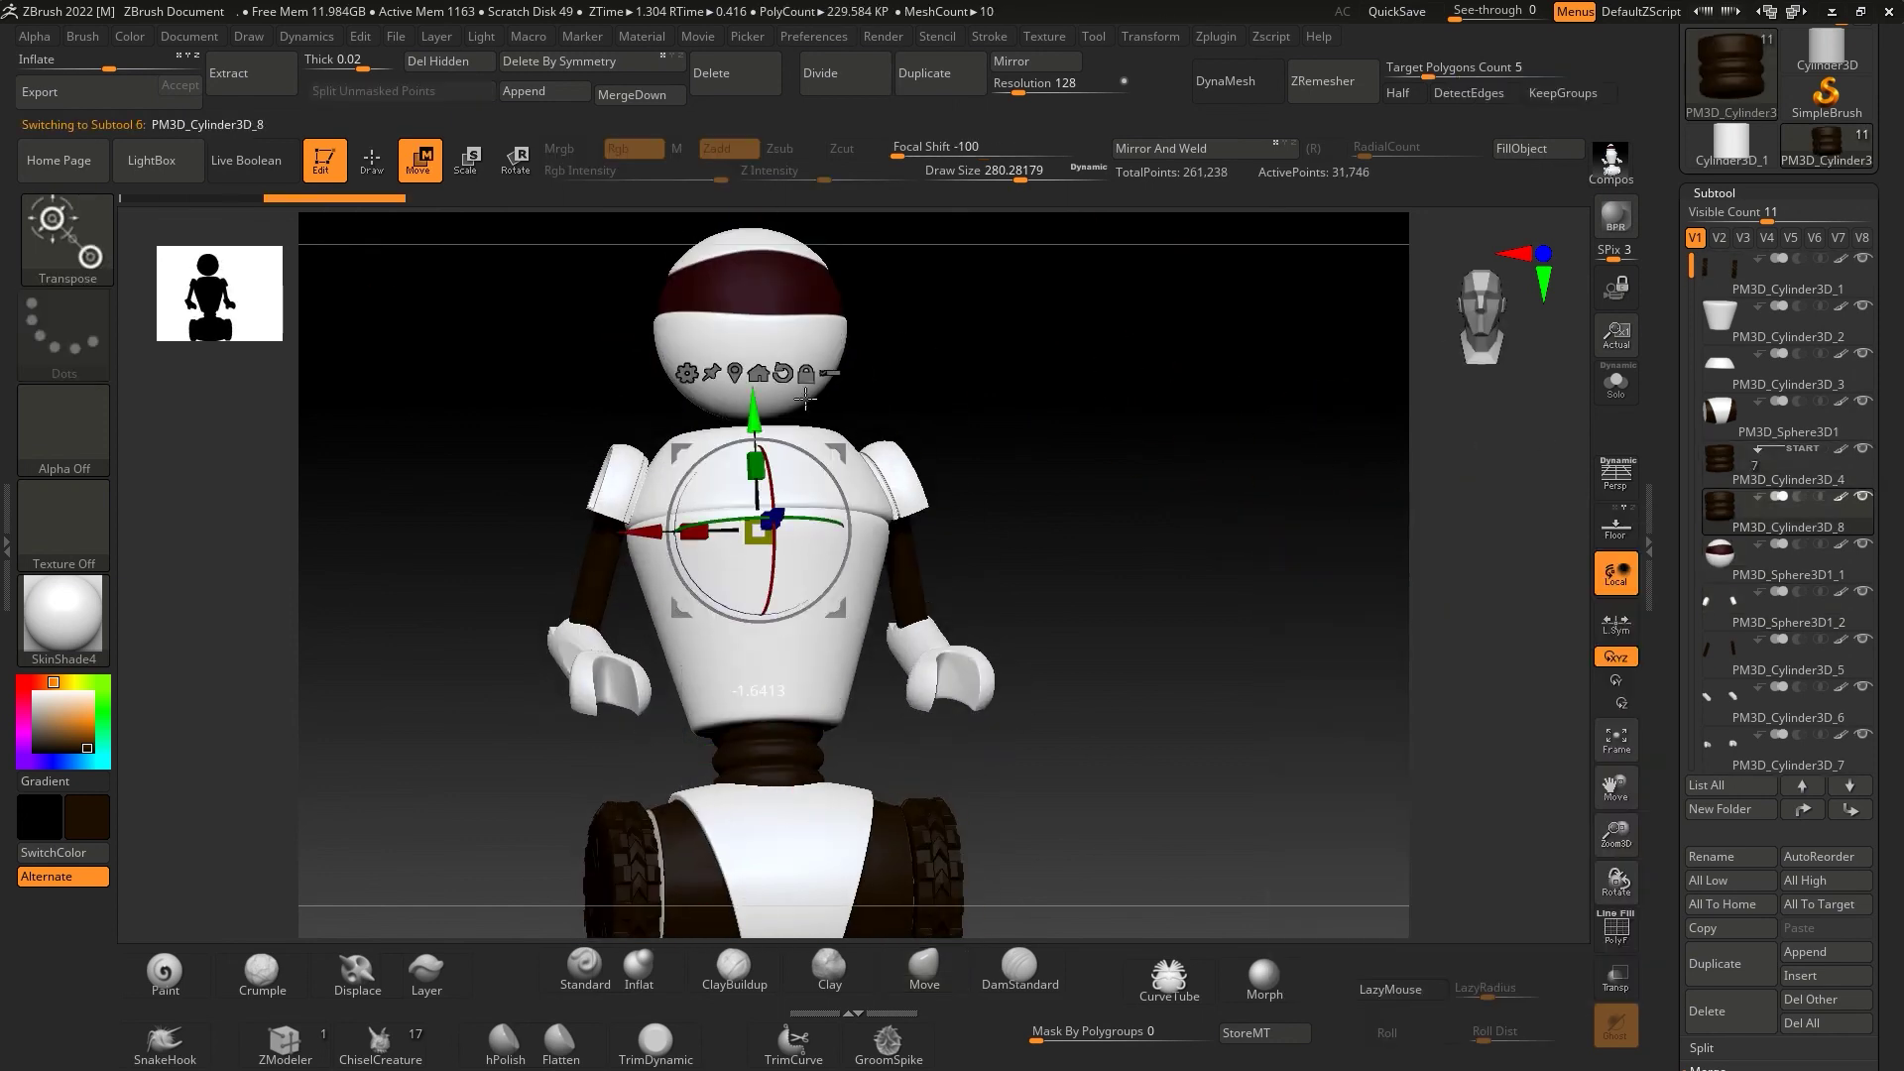
- Duplicate the upper chest subtool and ZRemesh it with a higher target polygon count
key(ctrl+shift+z)
key(ctrl+shift+z)
key(q)
key(f)
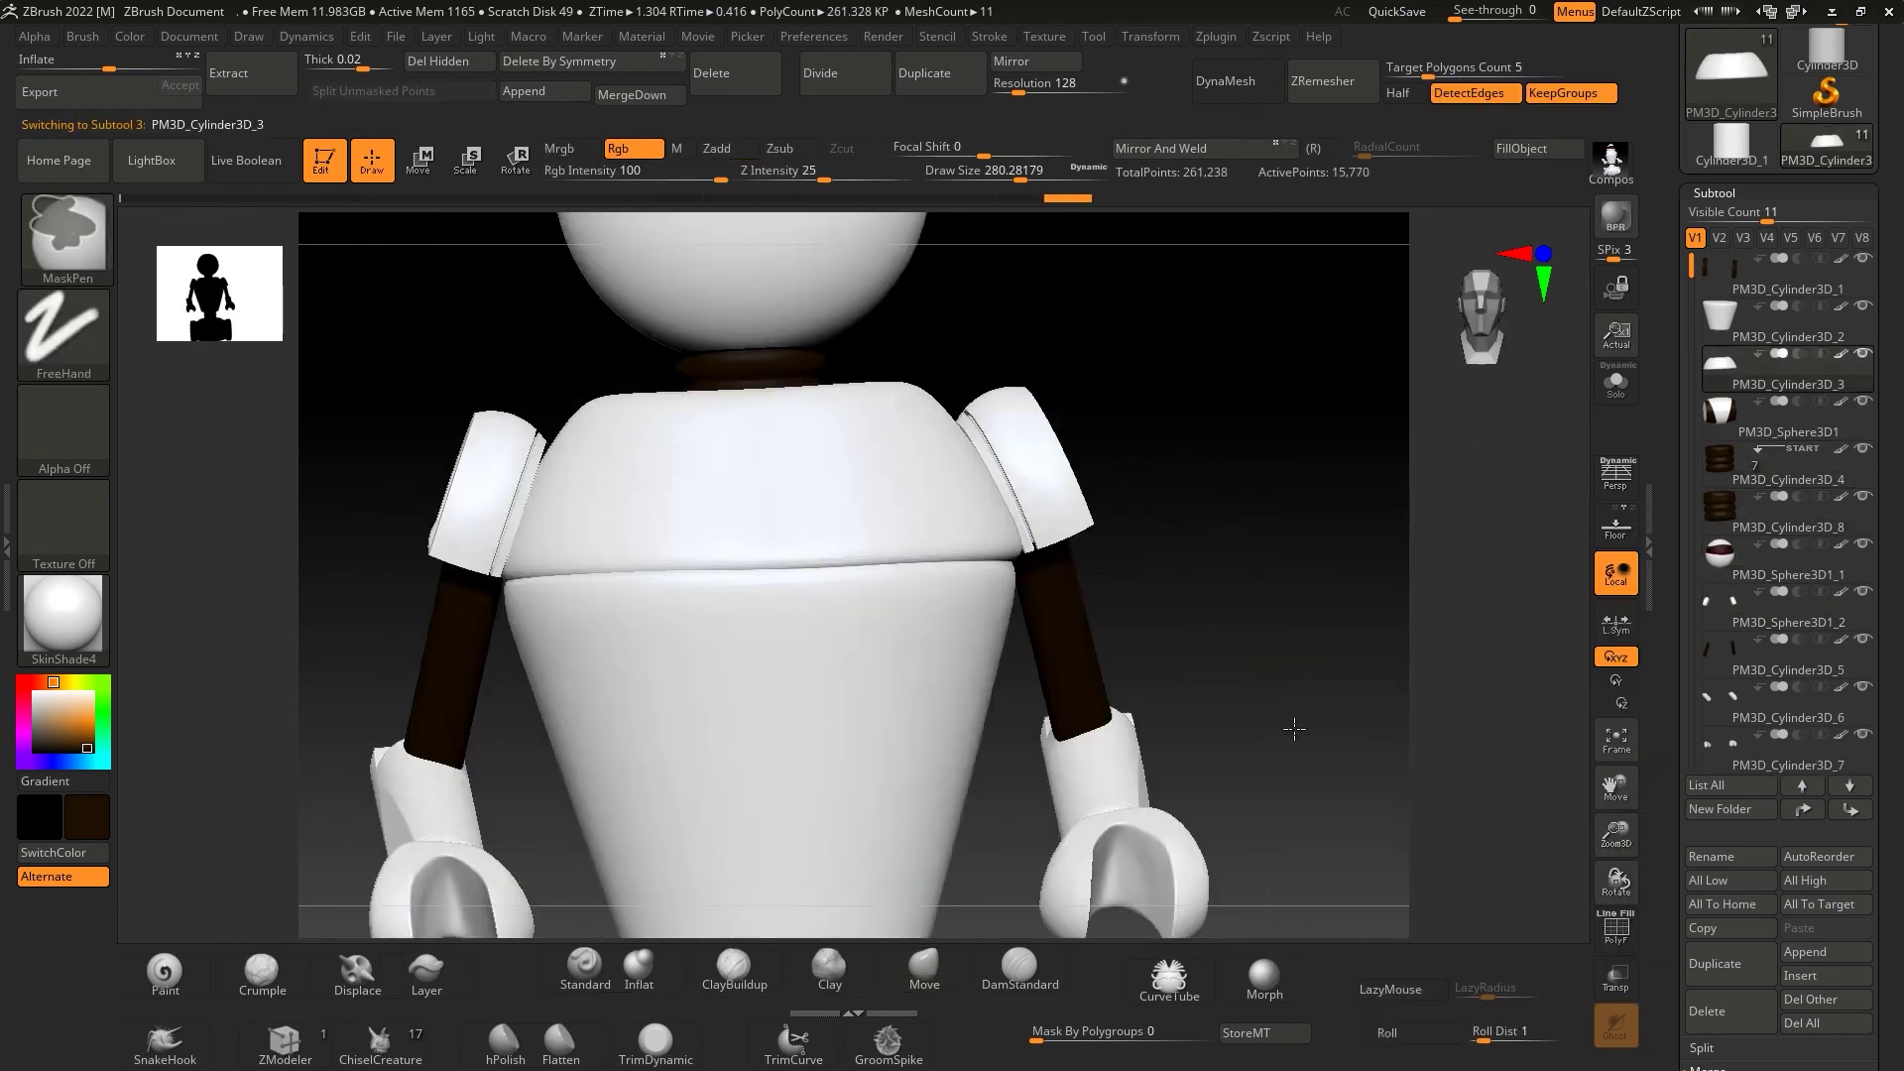
key(shift+f)
drag(1139, 708, 1274, 228)
drag(1427, 76, 1455, 74)
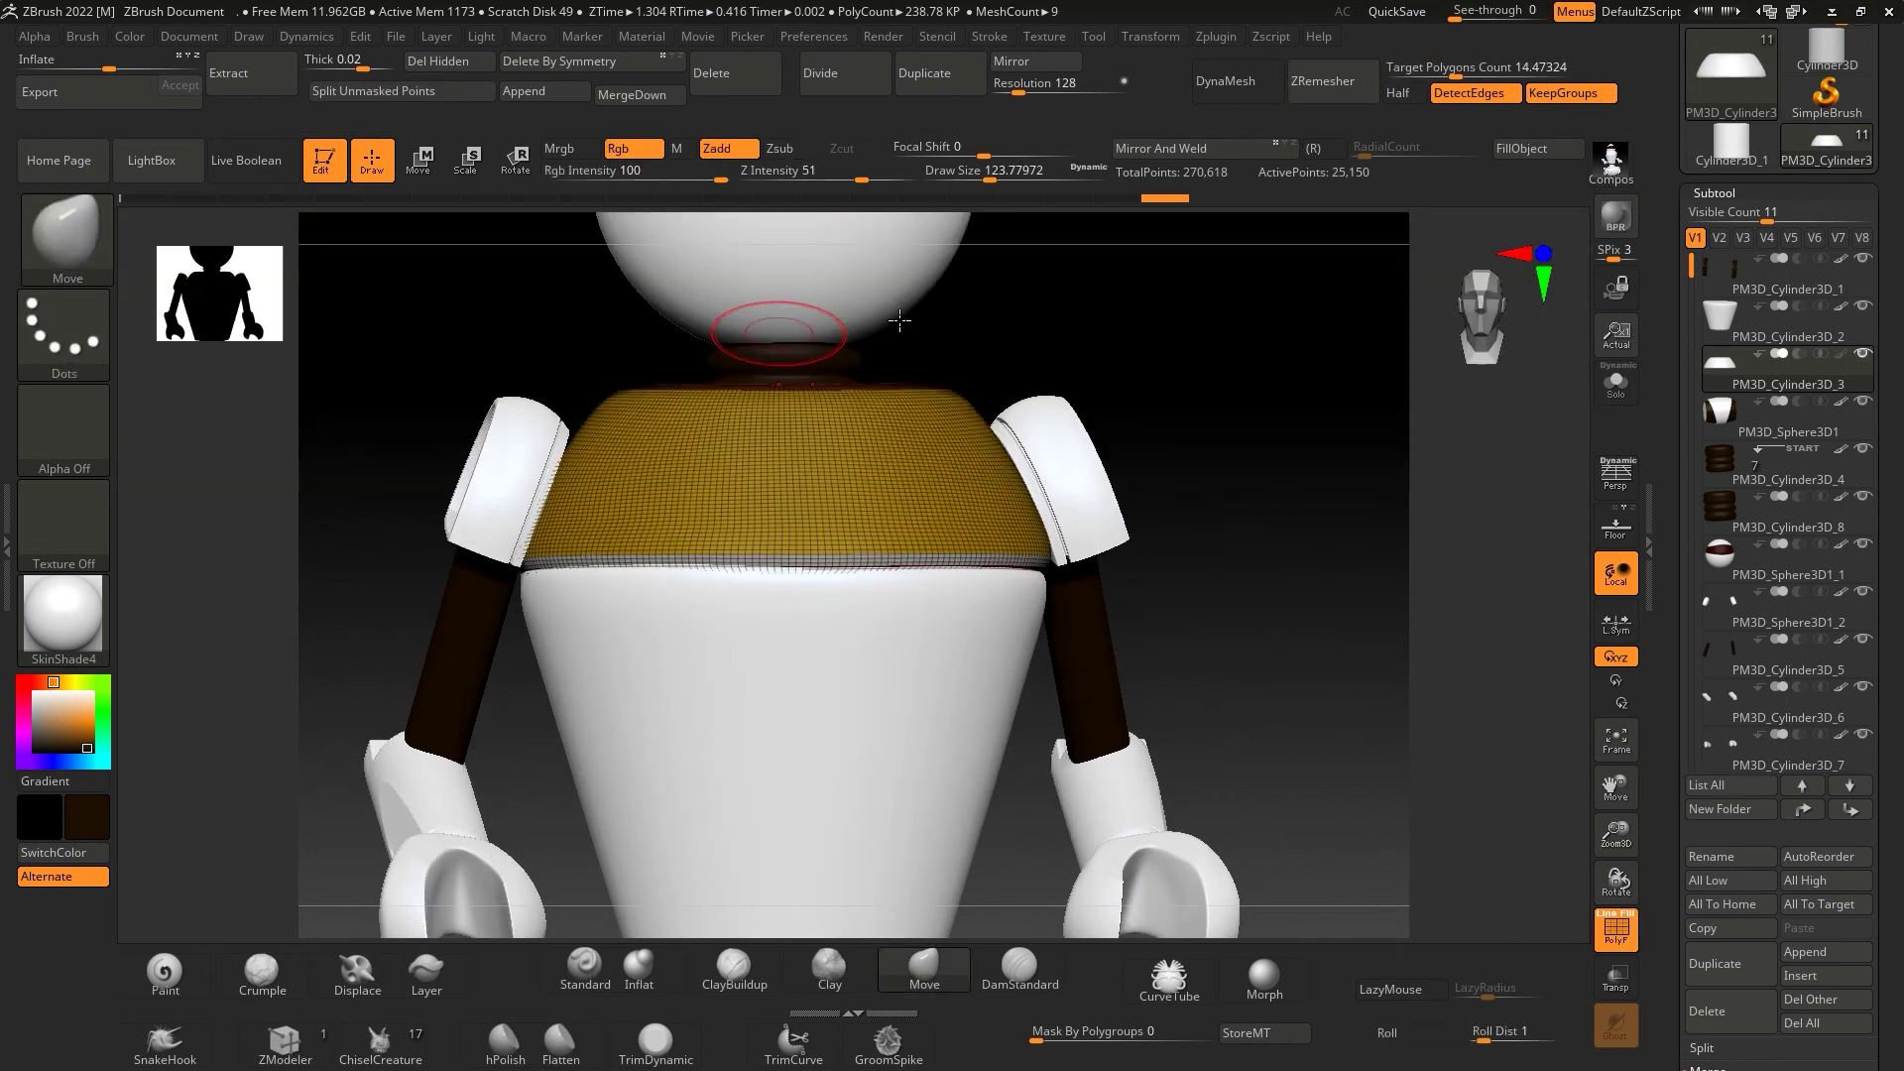
- Slice the chest into a 3x3 polygroup grid and fill the panel deep purple
ctrl+shift+drag(659, 340, 658, 807)
ctrl+shift+drag(383, 425, 1172, 426)
ctrl+shift+drag(383, 496, 1212, 510)
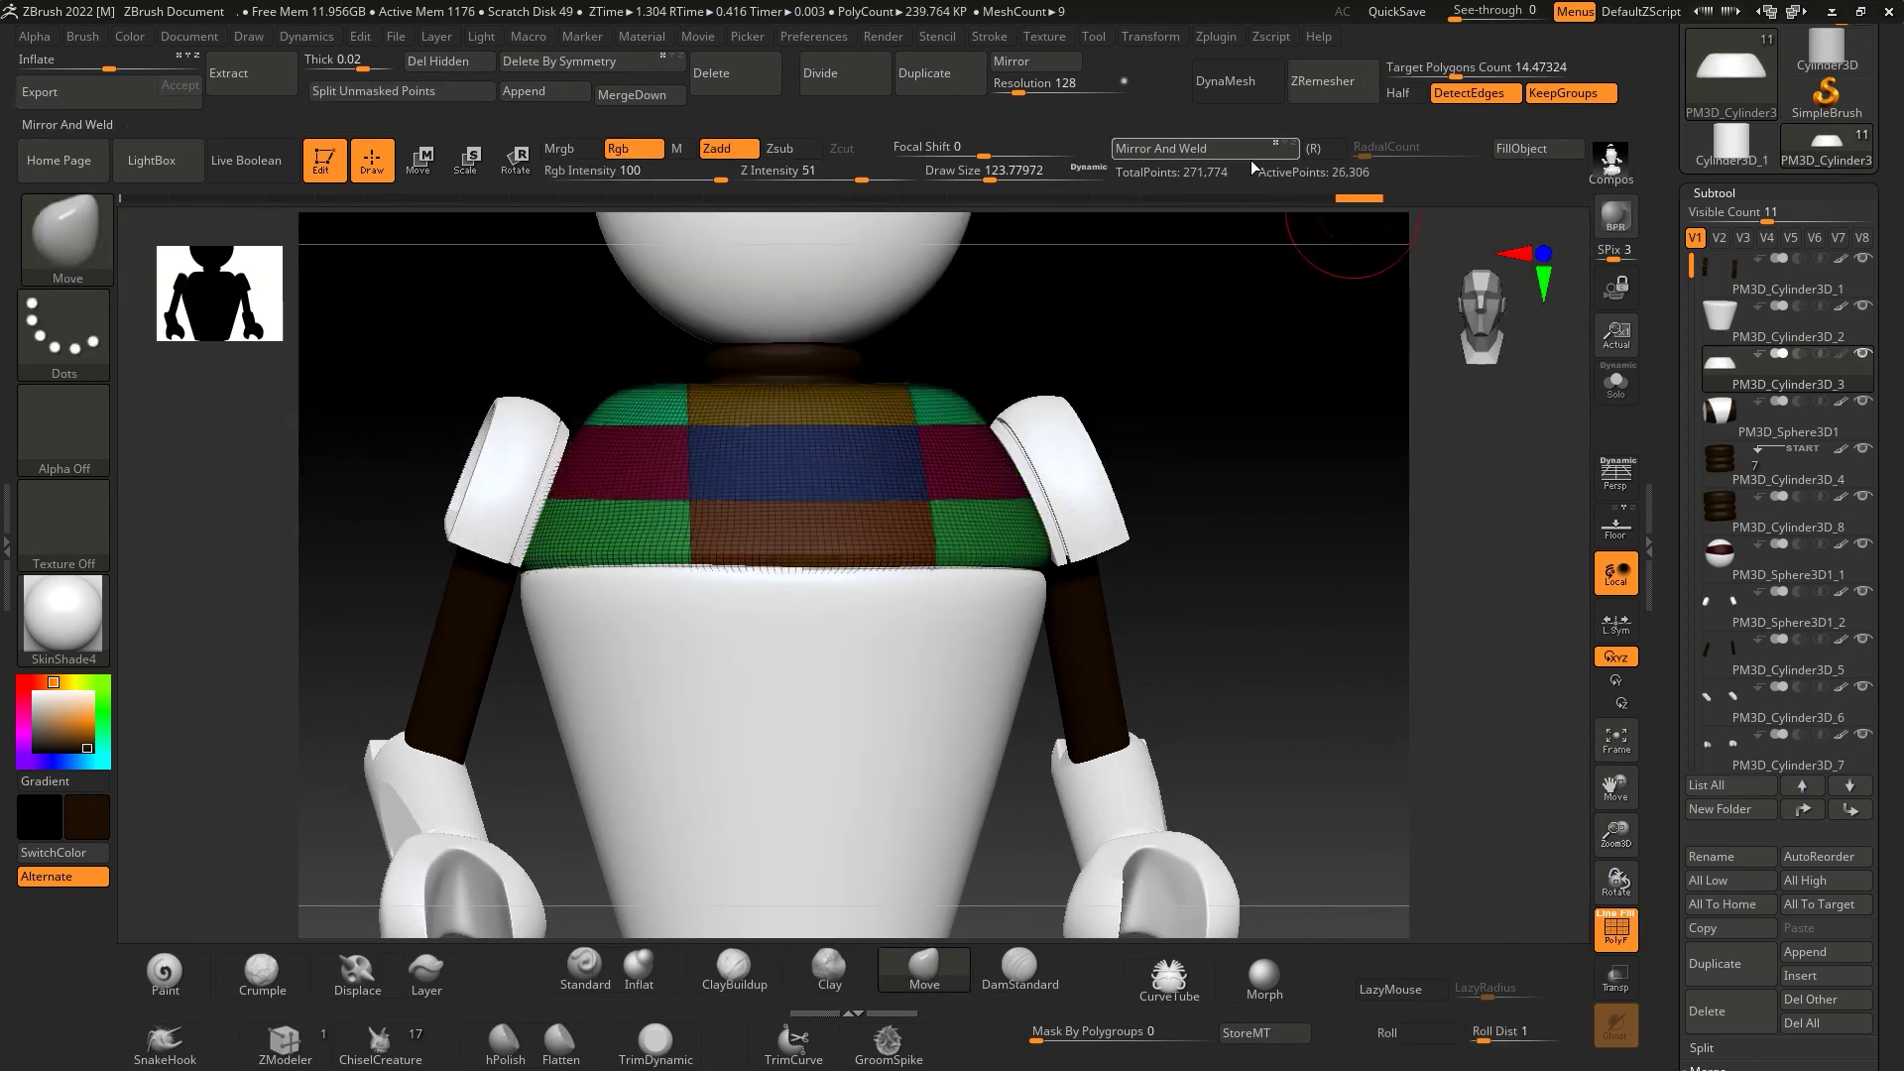
mouse_move(1329, 365)
mouse_down()
mouse_move(1322, 500)
mouse_move(543, 585)
mouse_up()
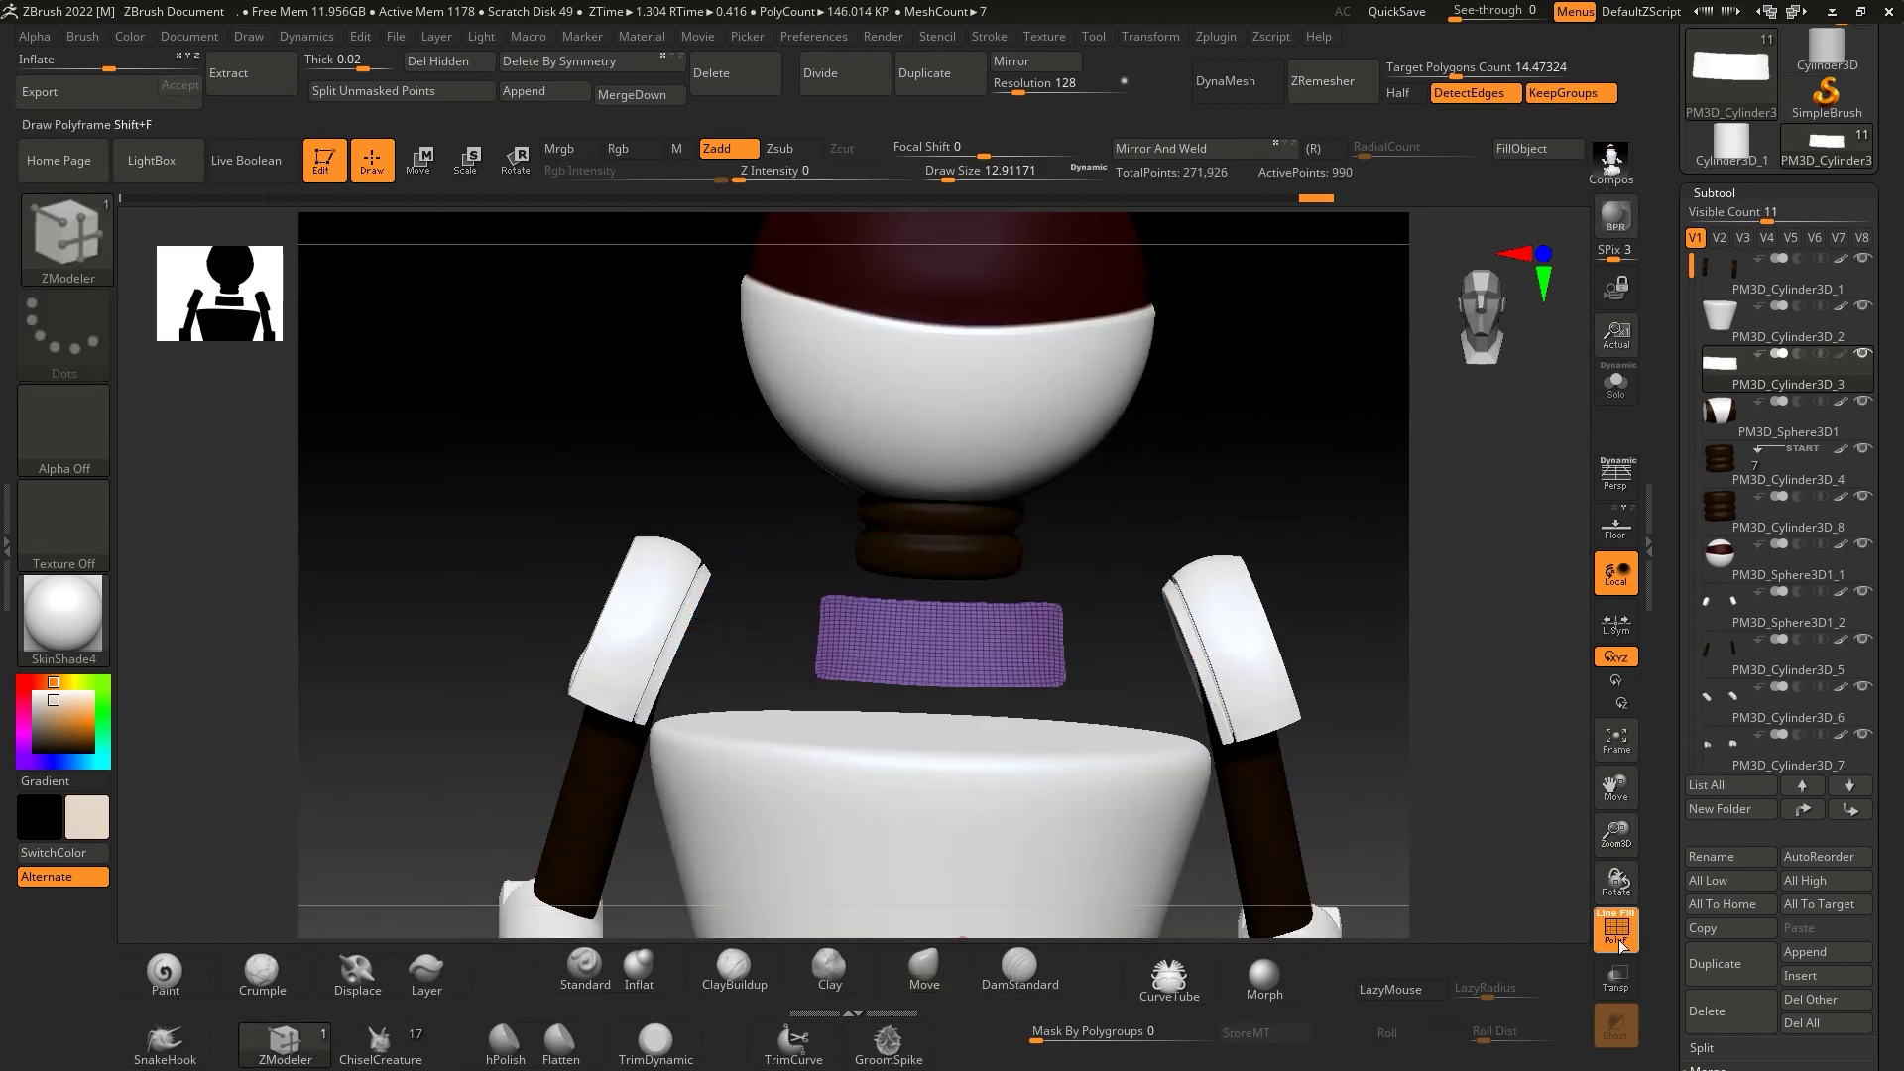
drag(68, 731, 79, 729)
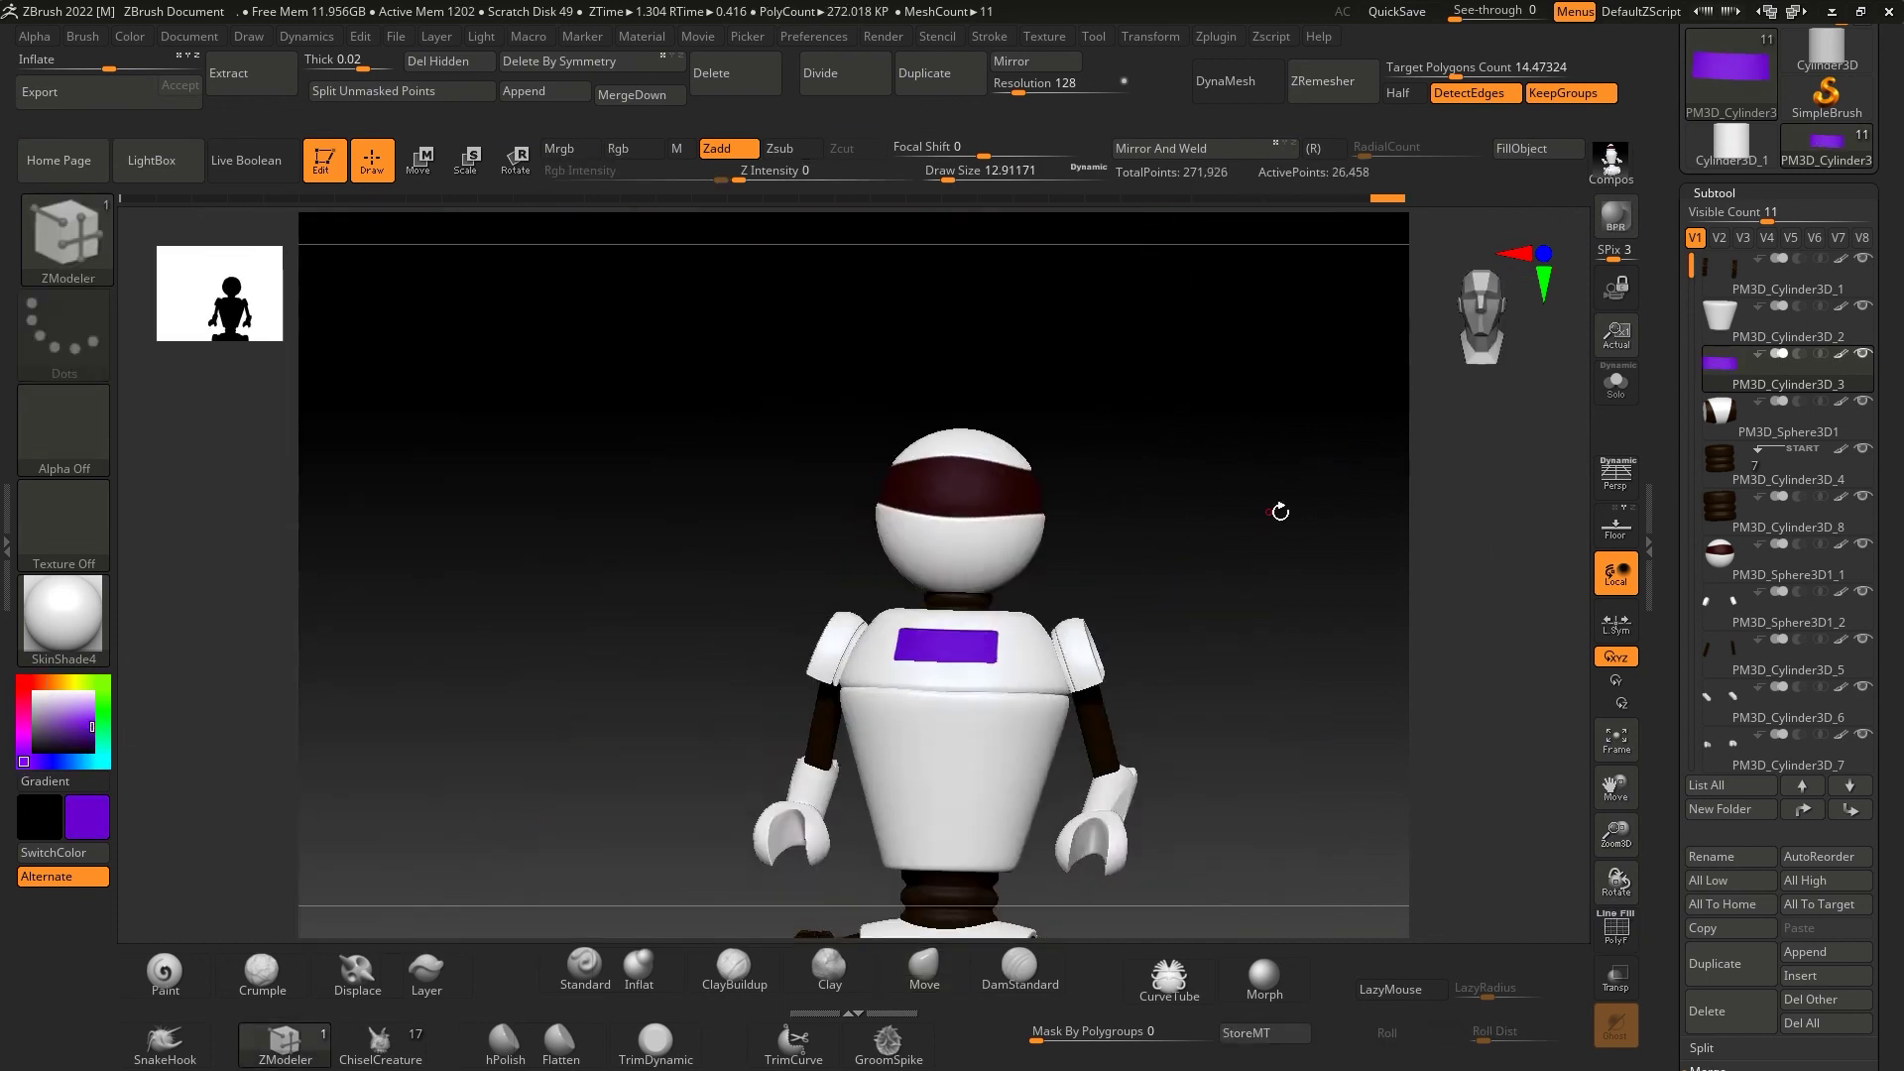
alt+click(928, 486)
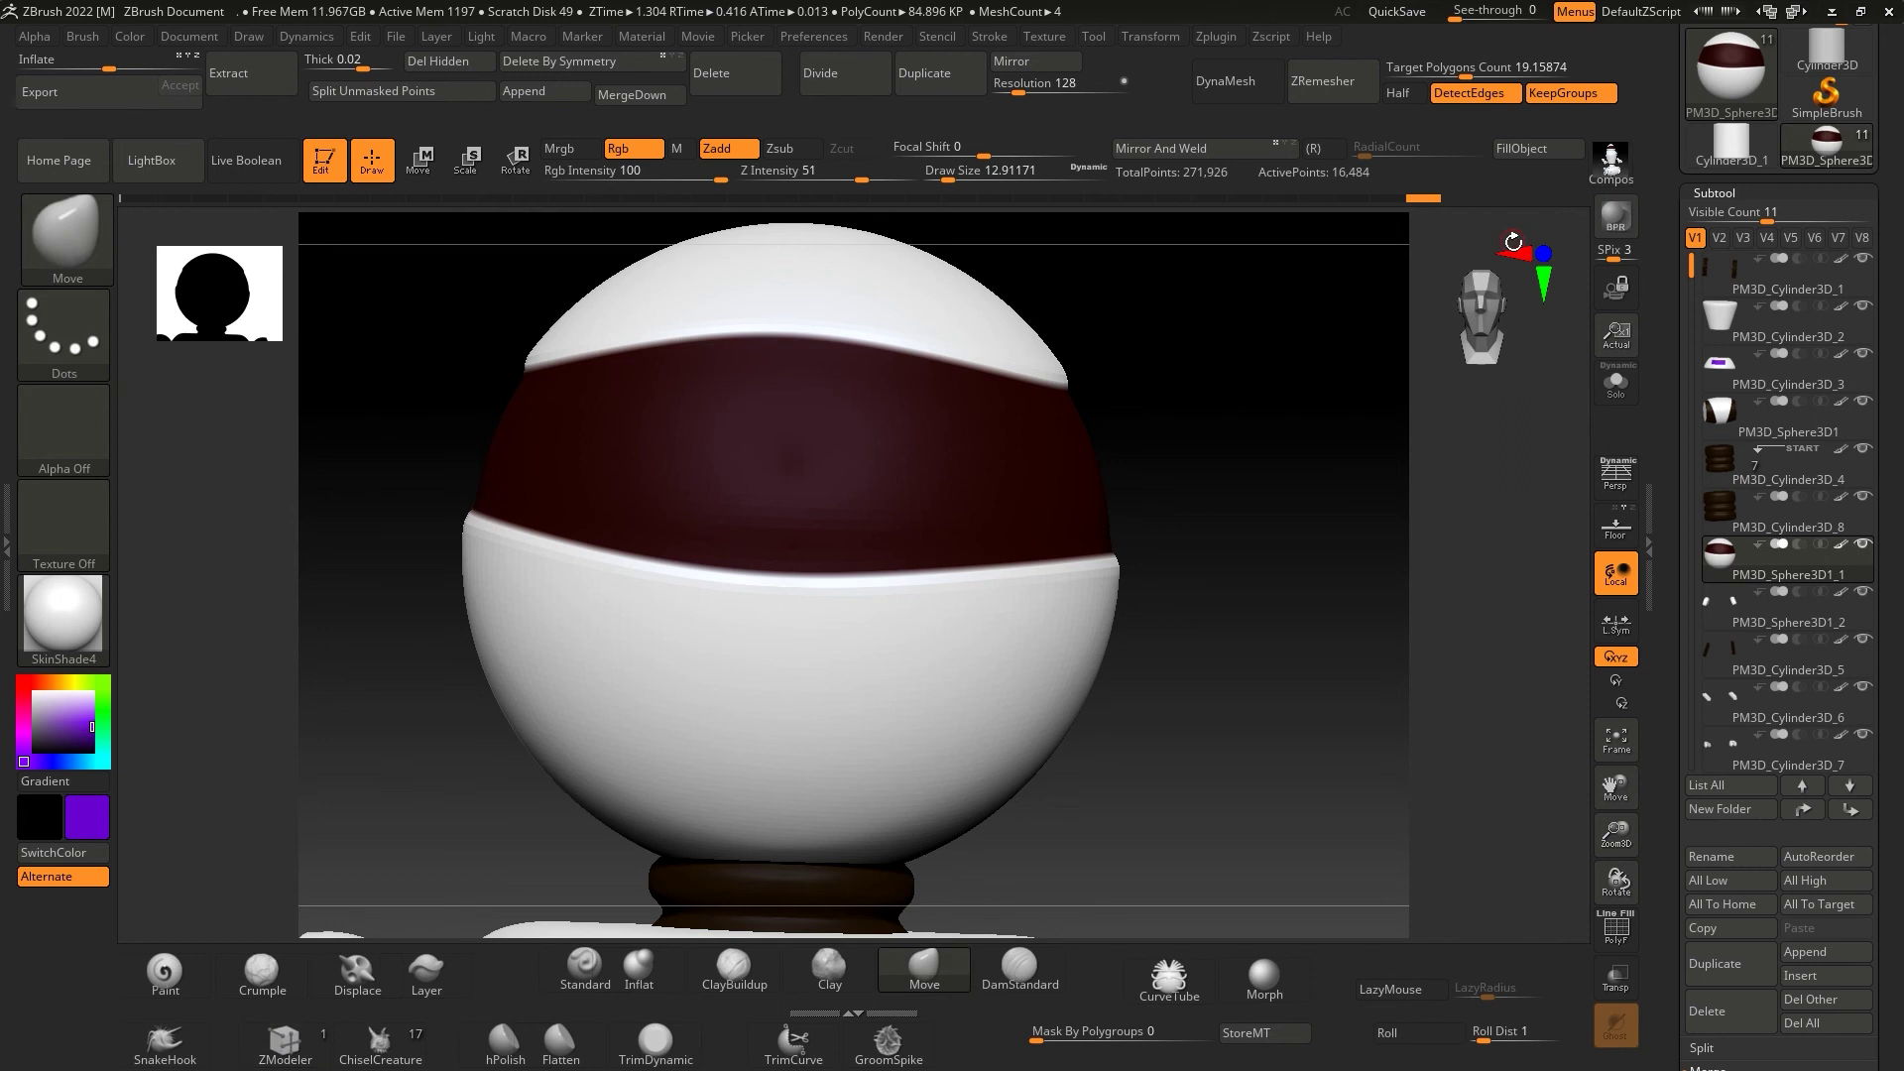
- Try the IMM ModelKit and IMM Parts insert-mesh brushes
key(b)
key(i)
key(m)
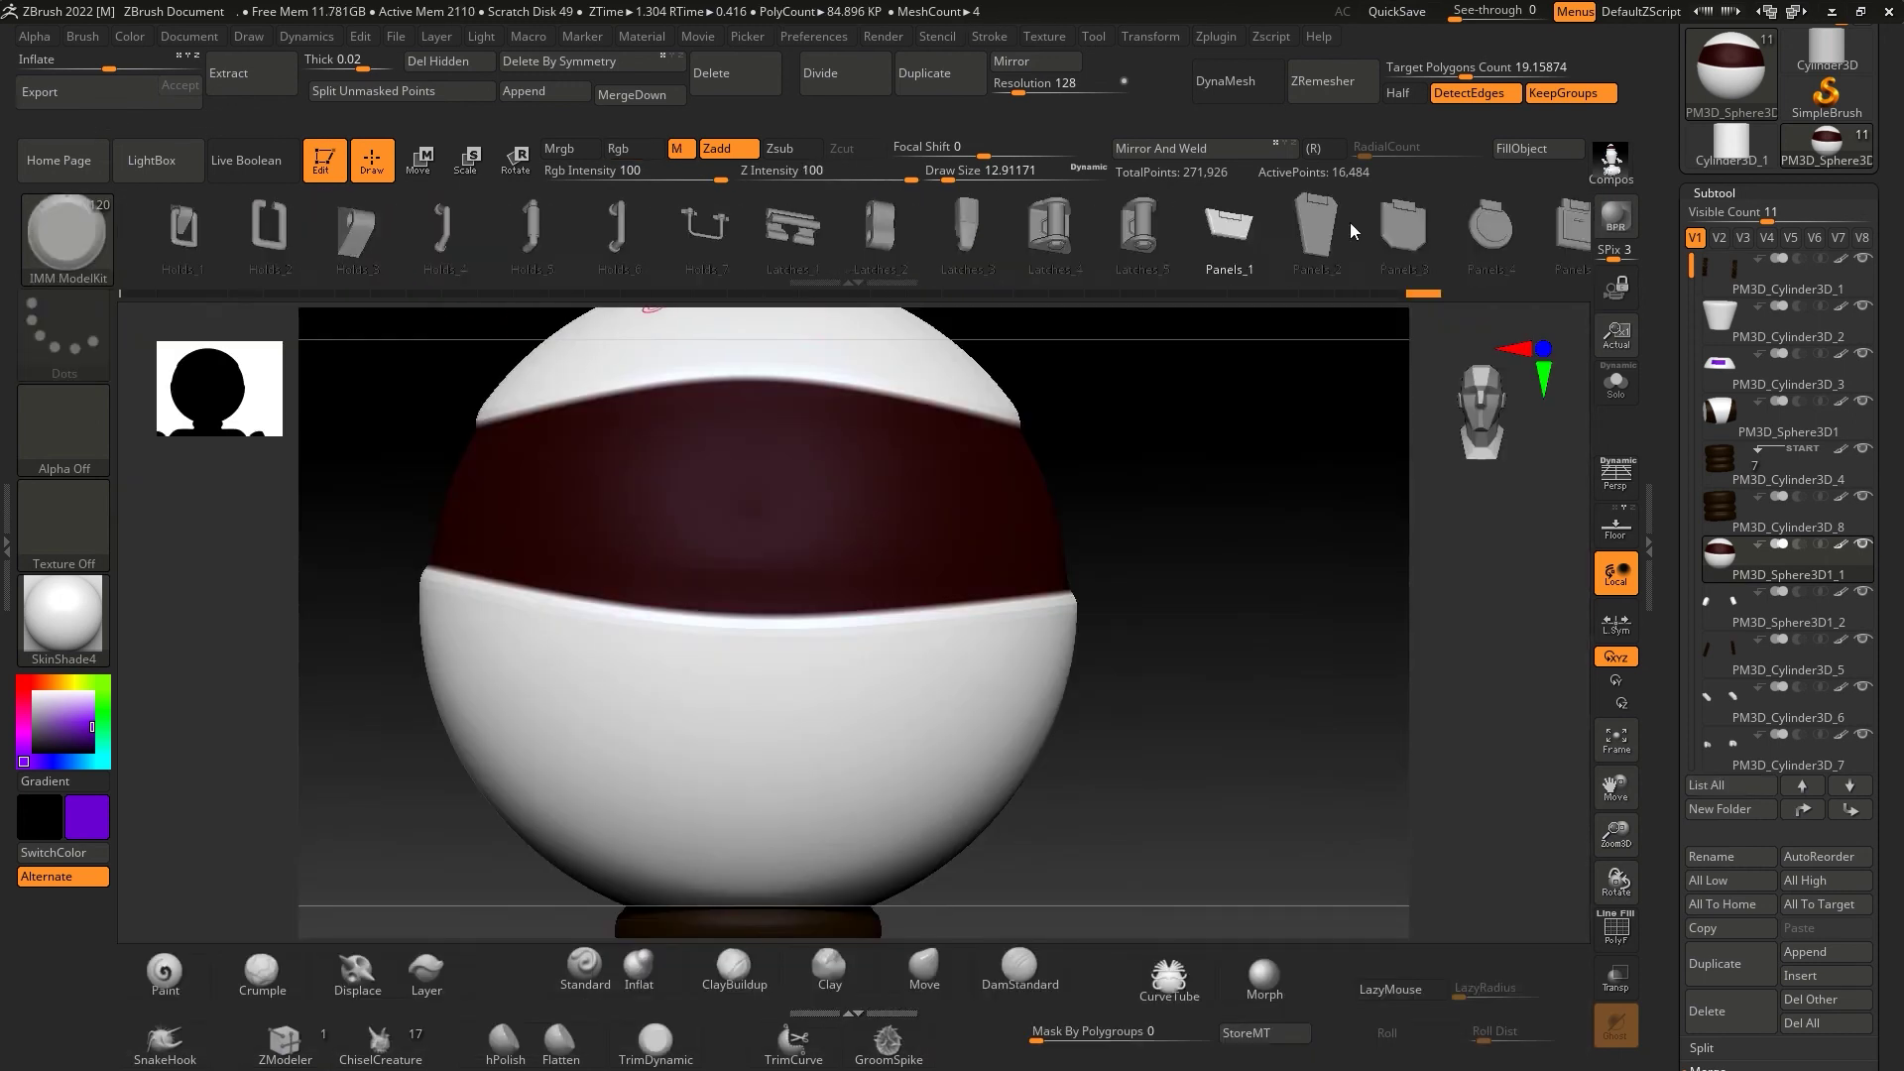
key(b)
key(i)
key(p)
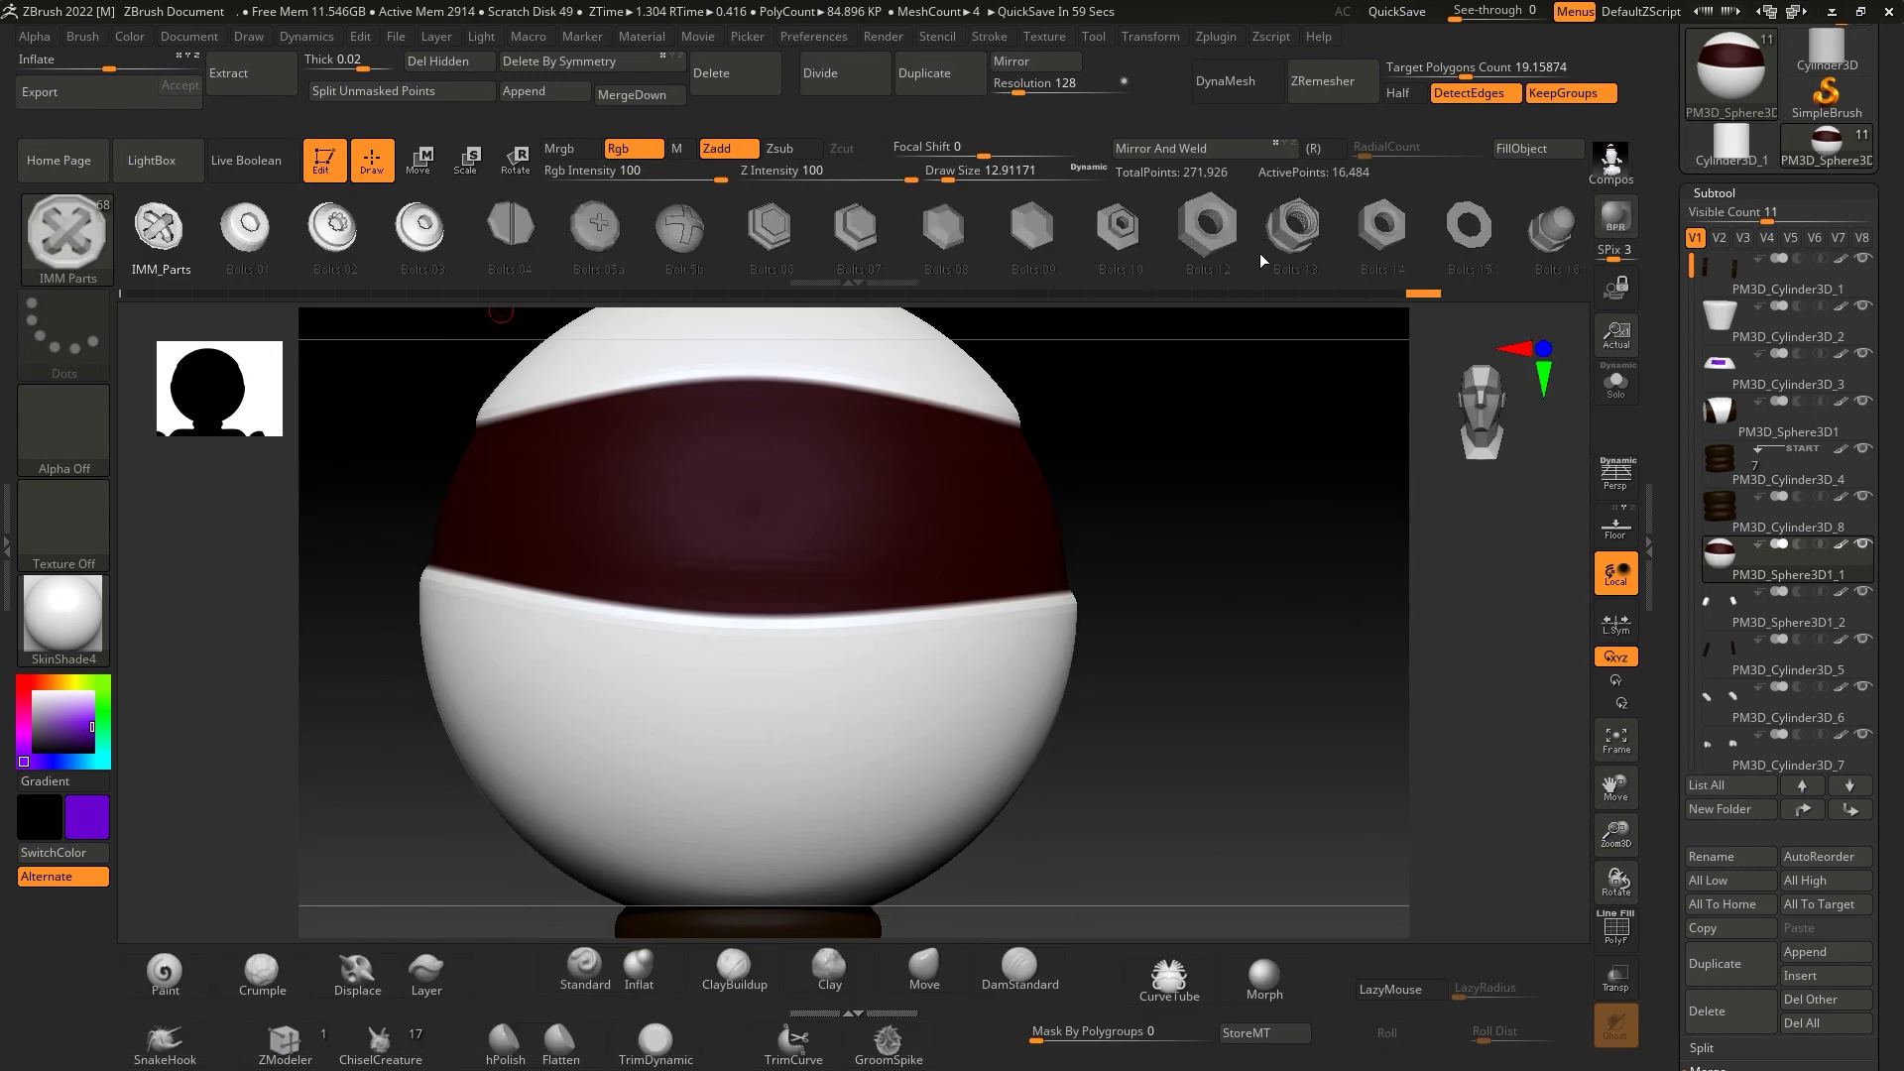
- Choose the IMM MachineParts brush and turn the robot to face forward toward the wheel
key(b)
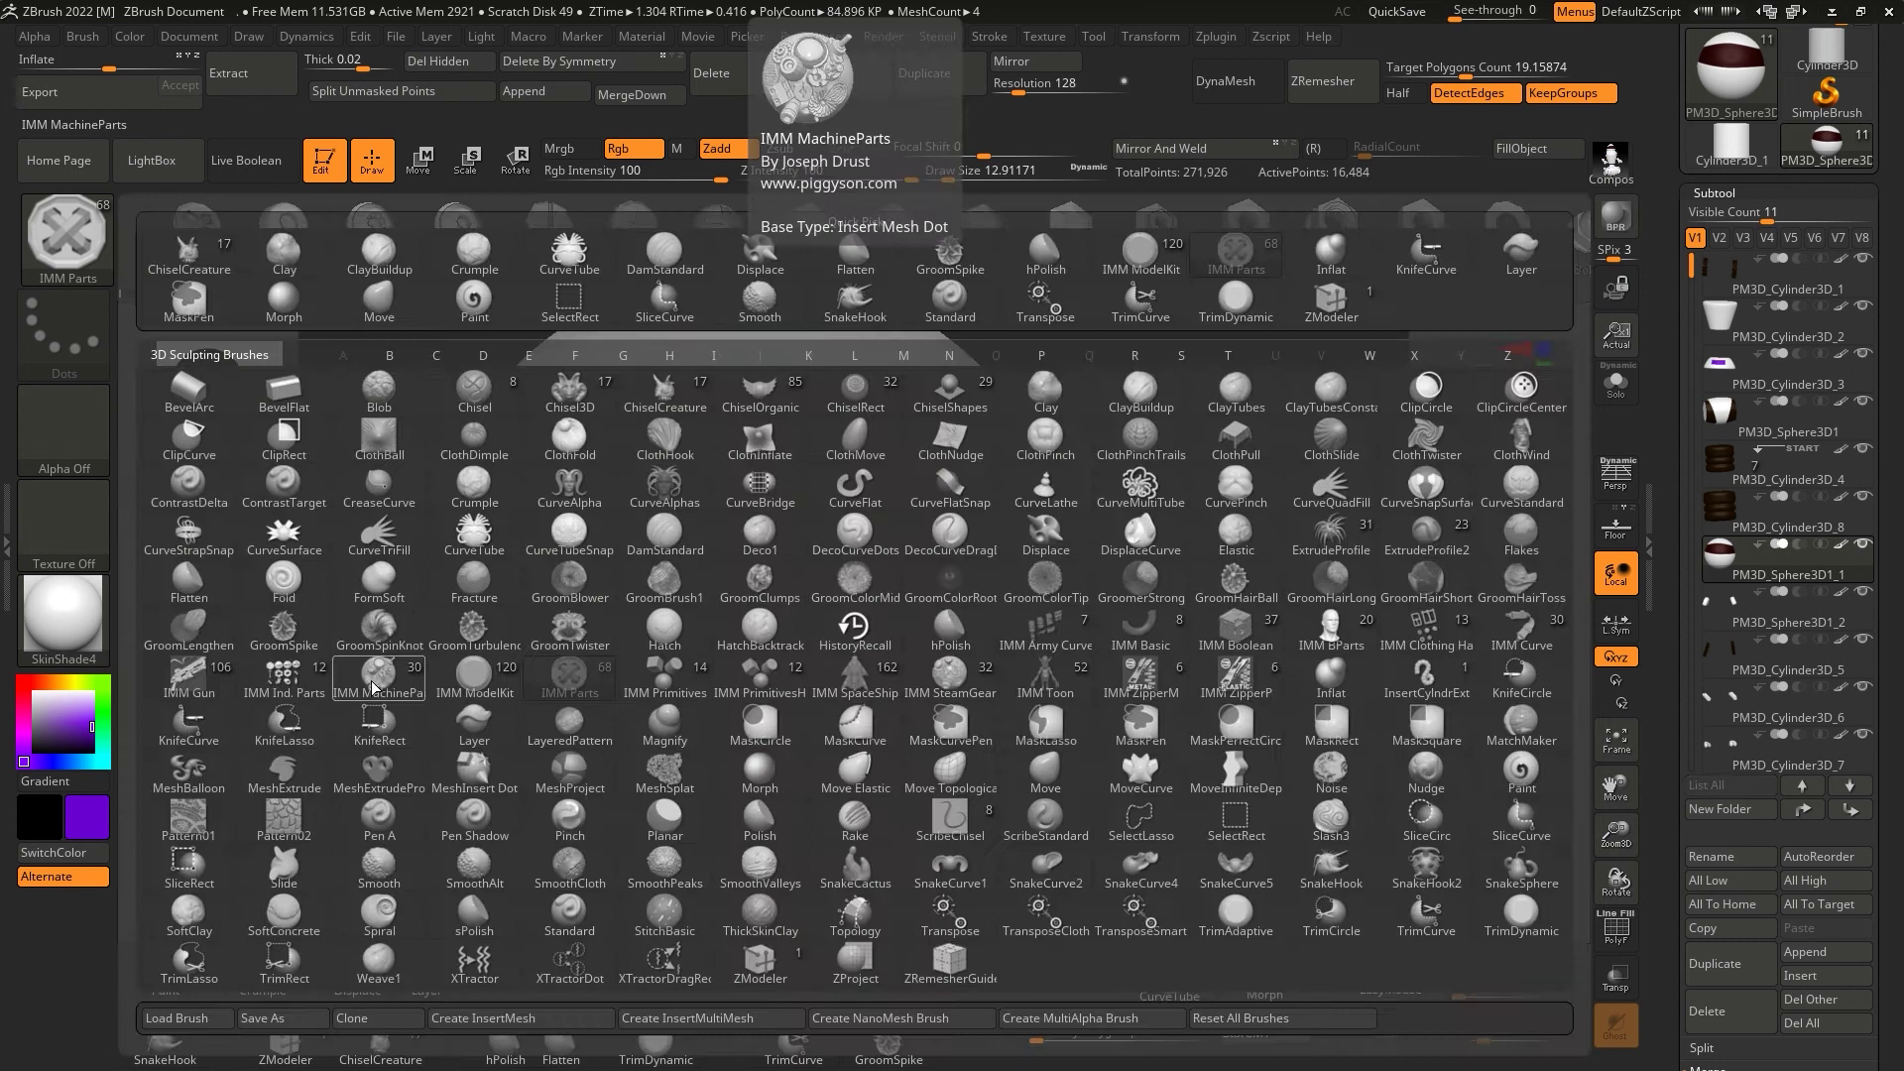
click(375, 687)
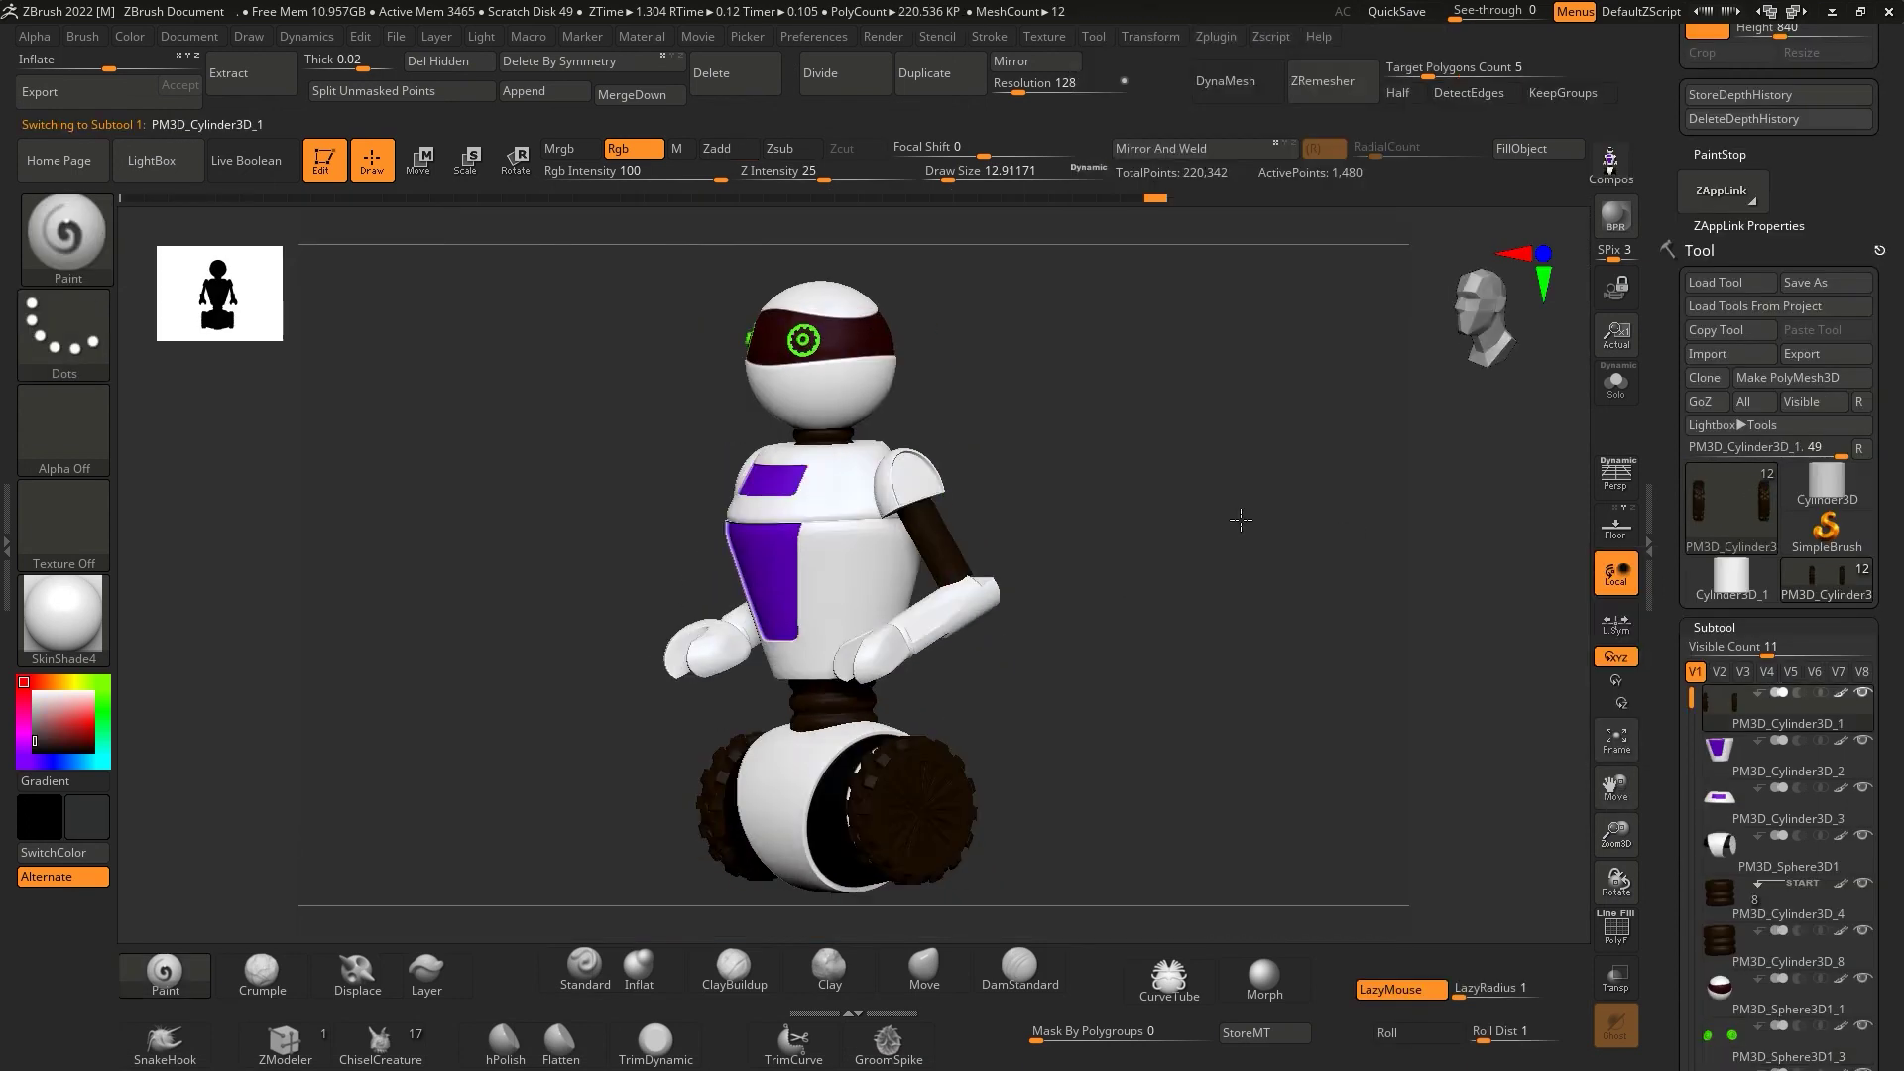
shift+drag(1241, 520, 92, 791)
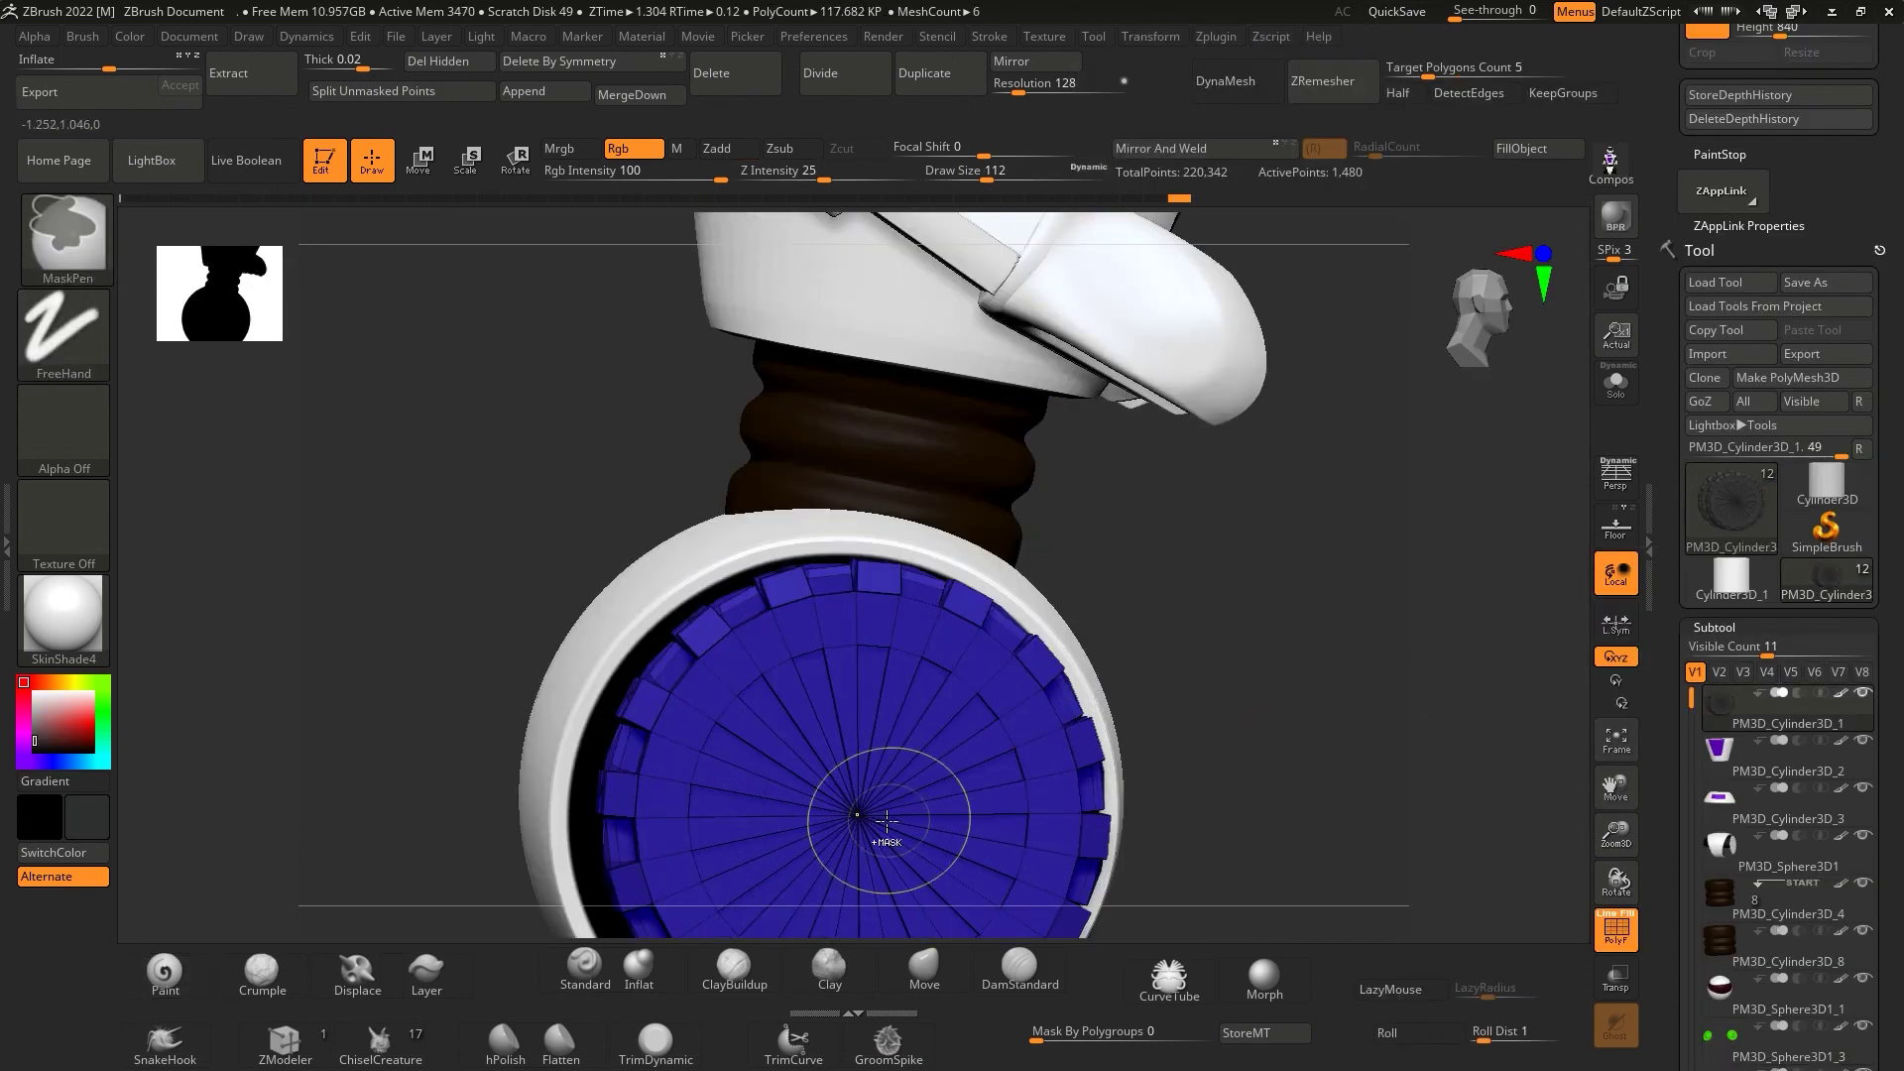
mouse_move(1160, 741)
mouse_down()
mouse_move(1245, 752)
mouse_move(753, 732)
mouse_up()
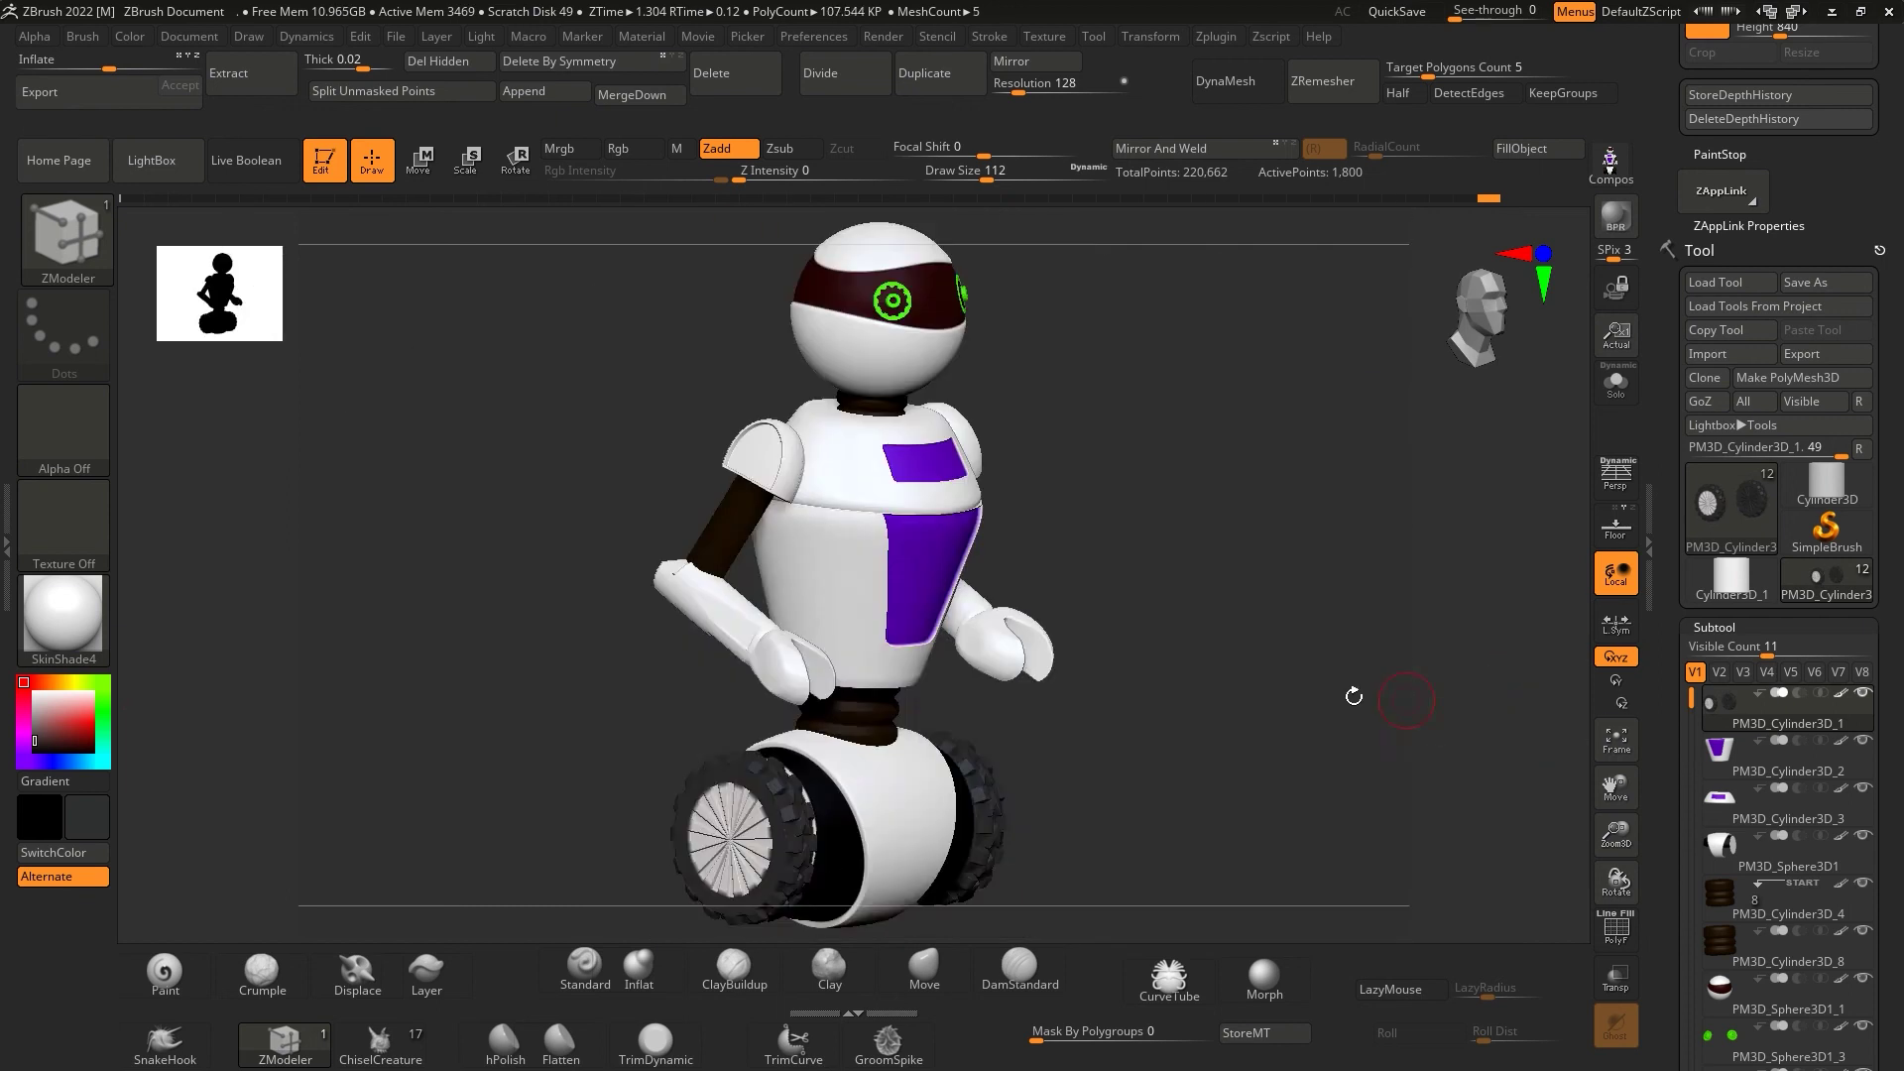
- Render the robot with BPR and begin exporting the composite image
click(1615, 217)
click(1610, 160)
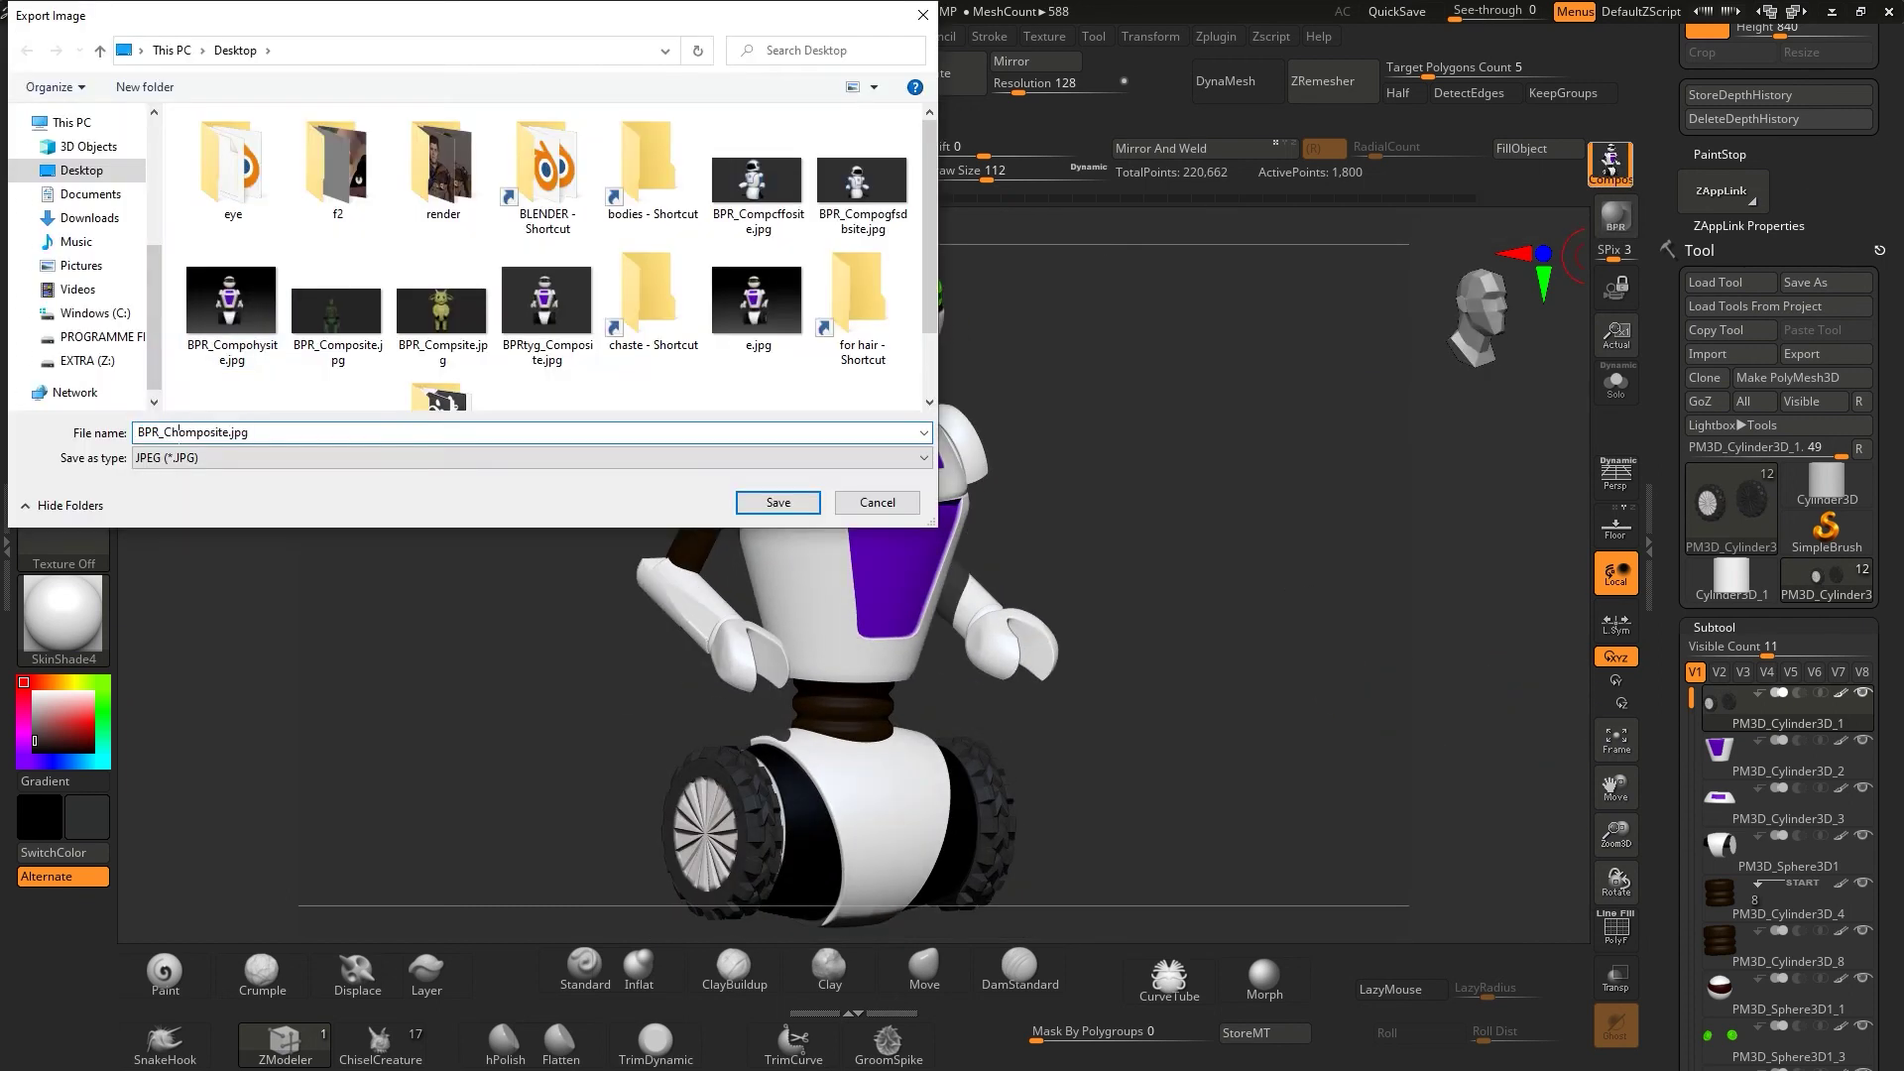
click(749, 503)
drag(1065, 944, 1571, 788)
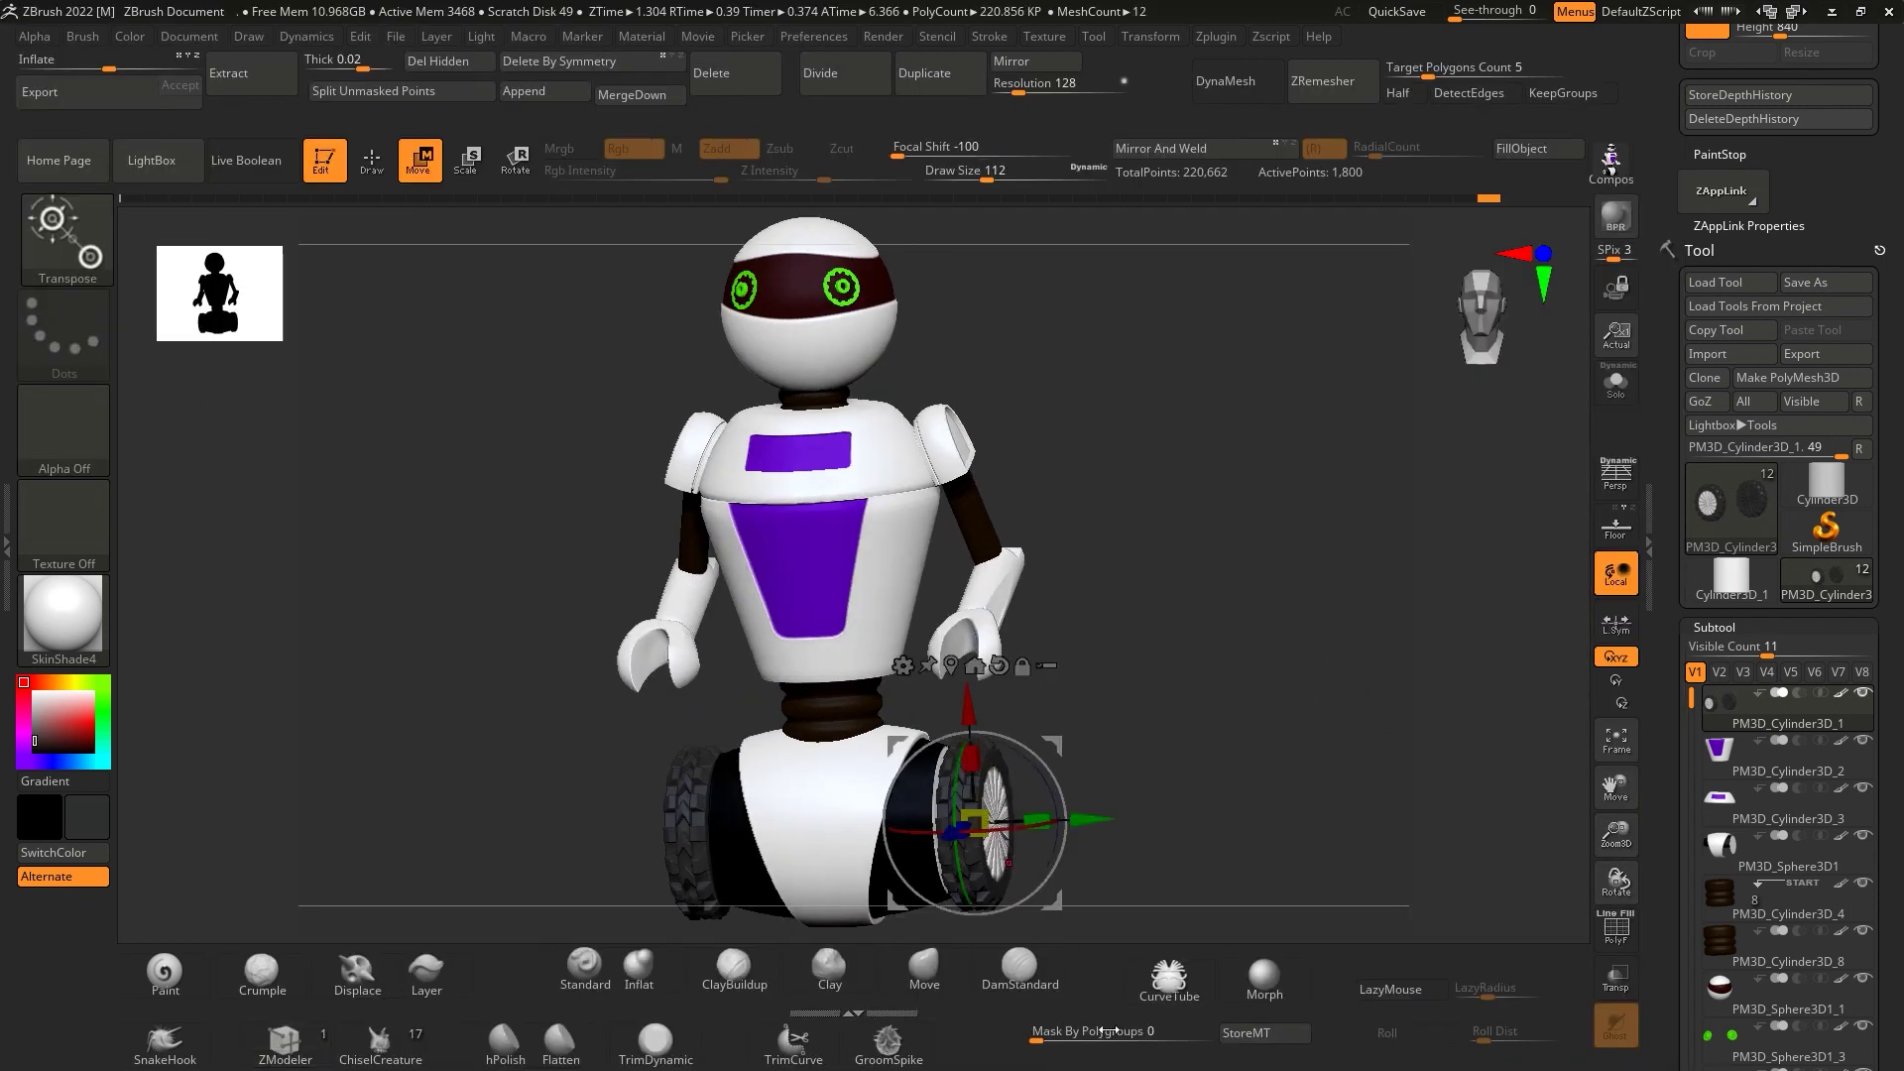
mouse_move(1083, 811)
mouse_down()
mouse_move(1053, 820)
mouse_move(1197, 684)
mouse_move(1268, 680)
mouse_up()
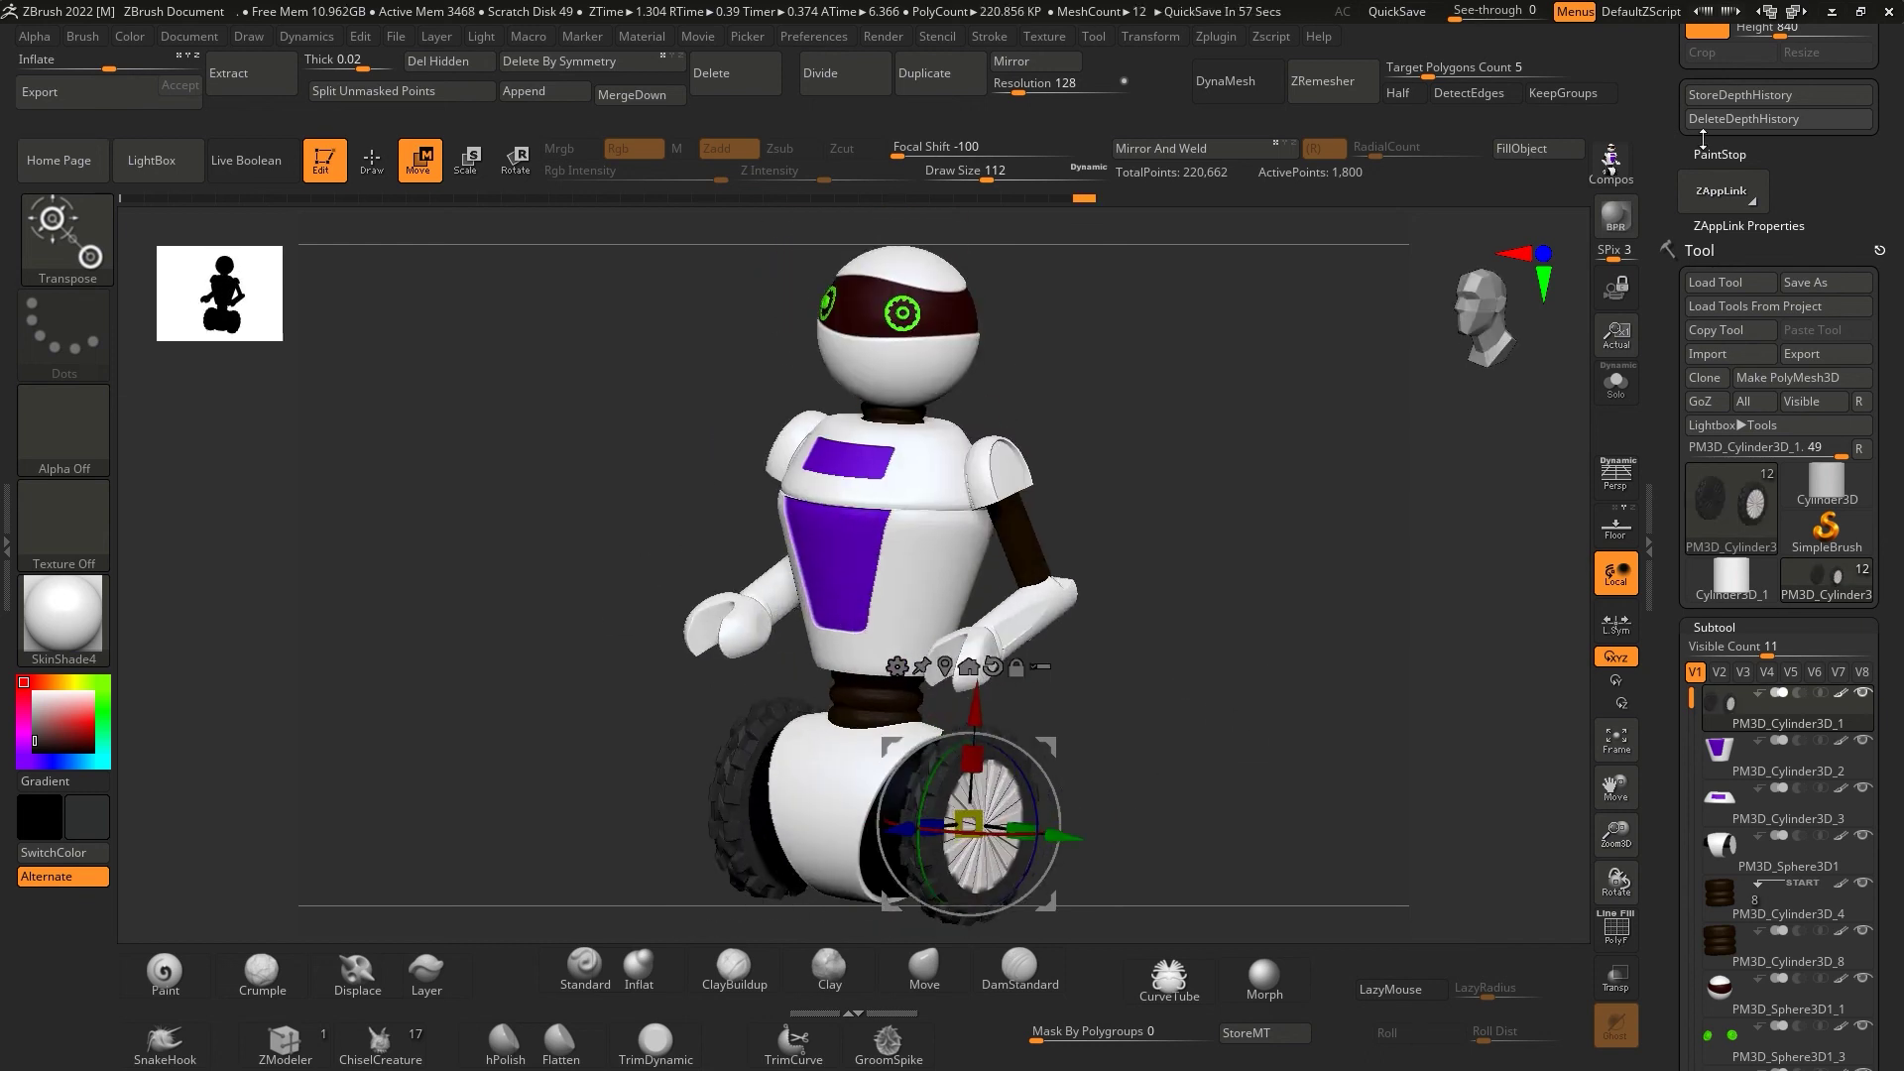
- Export the BPR composite to the Desktop as BPR_Chomposite.jpg
click(1610, 161)
click(778, 503)
scroll(1775, 694, down, 5)
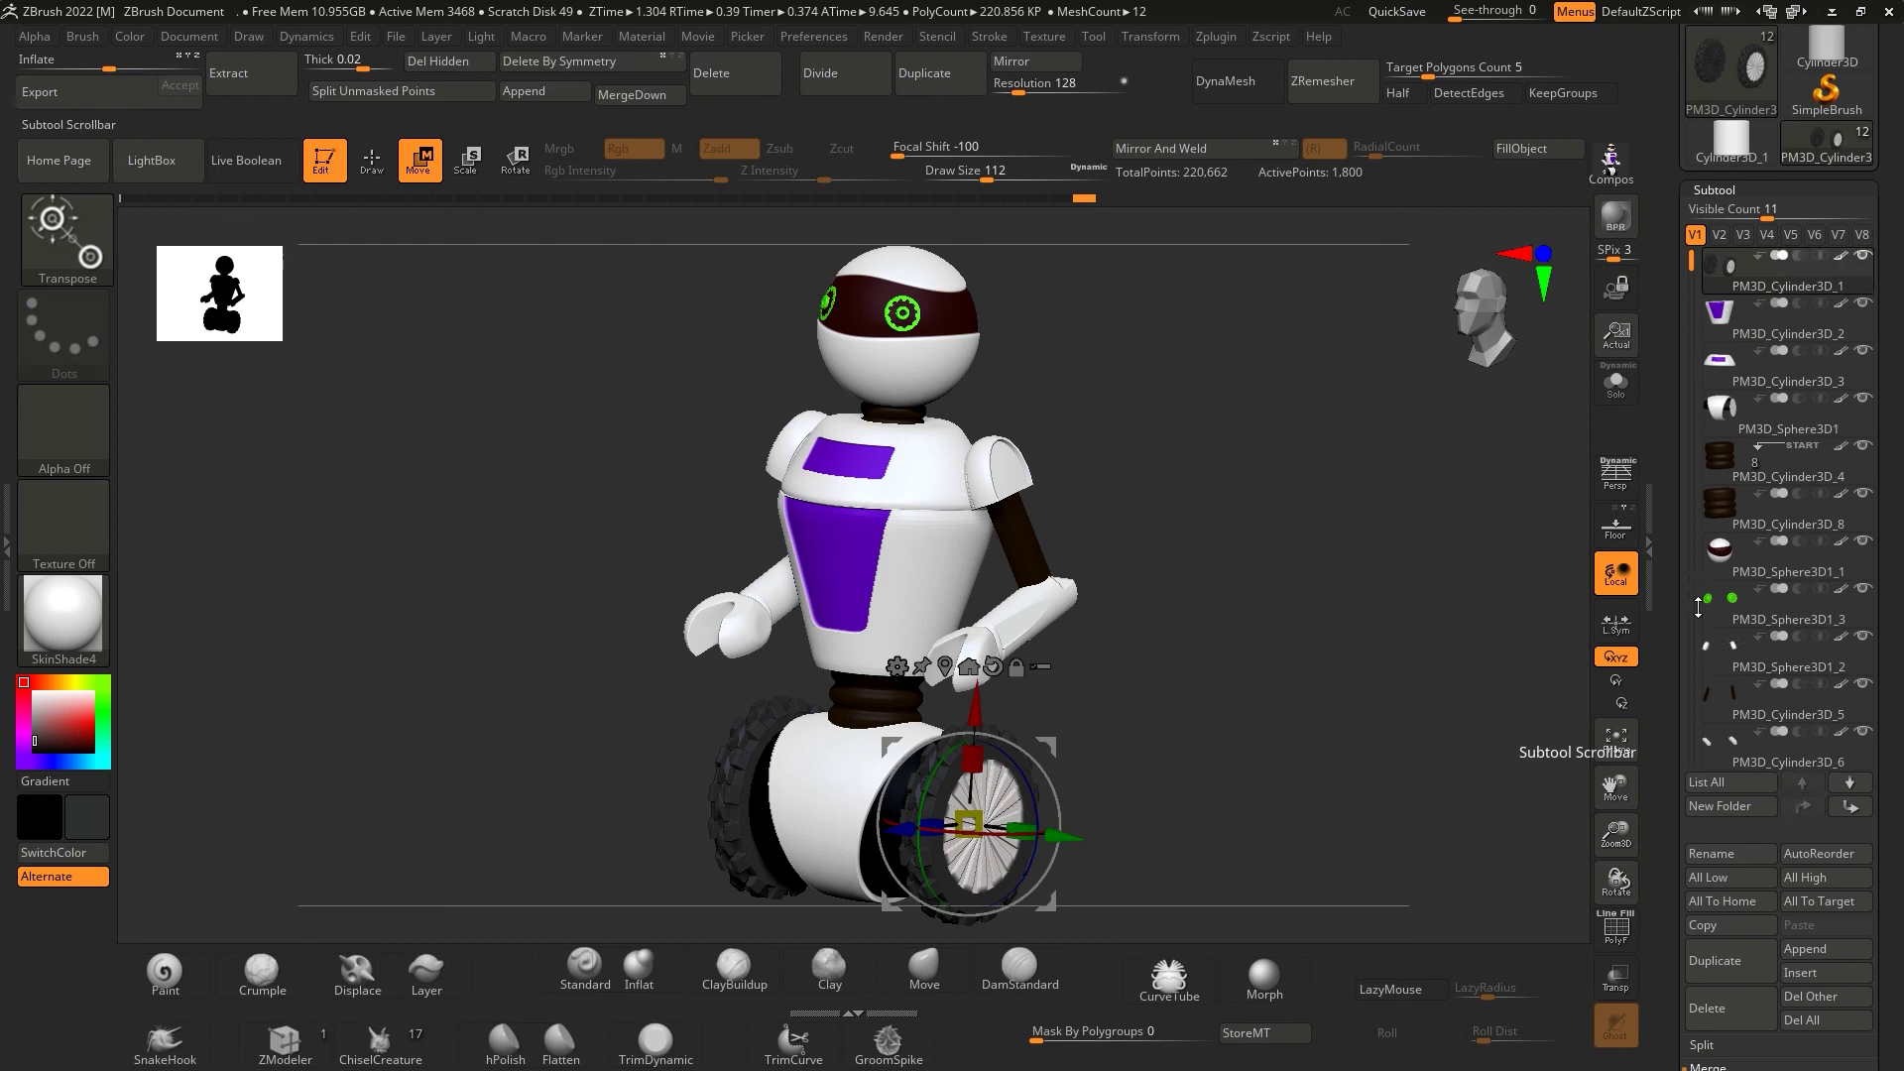
click(1747, 491)
- Select and frame the head subtool with wireframe shown, and pick a mask brush
click(1745, 552)
key(f)
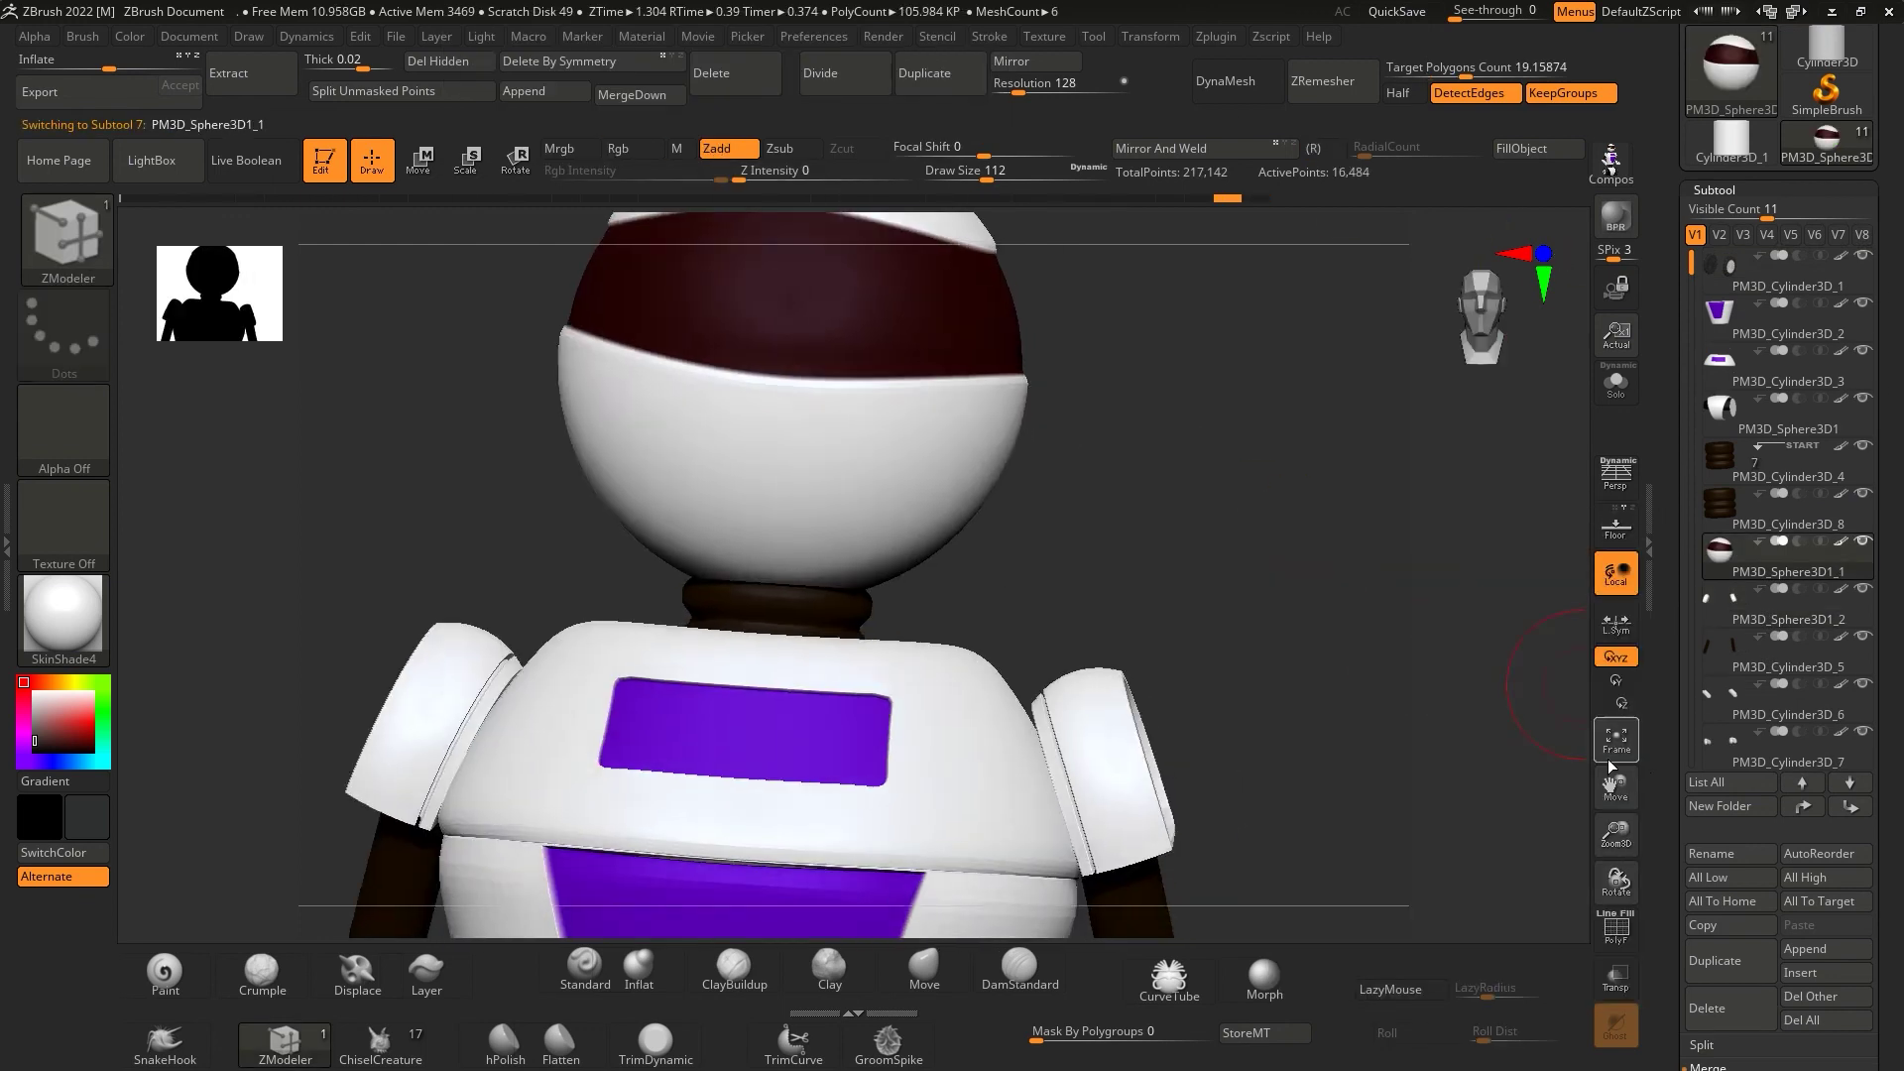
key(shift+f)
drag(1288, 490, 1284, 595)
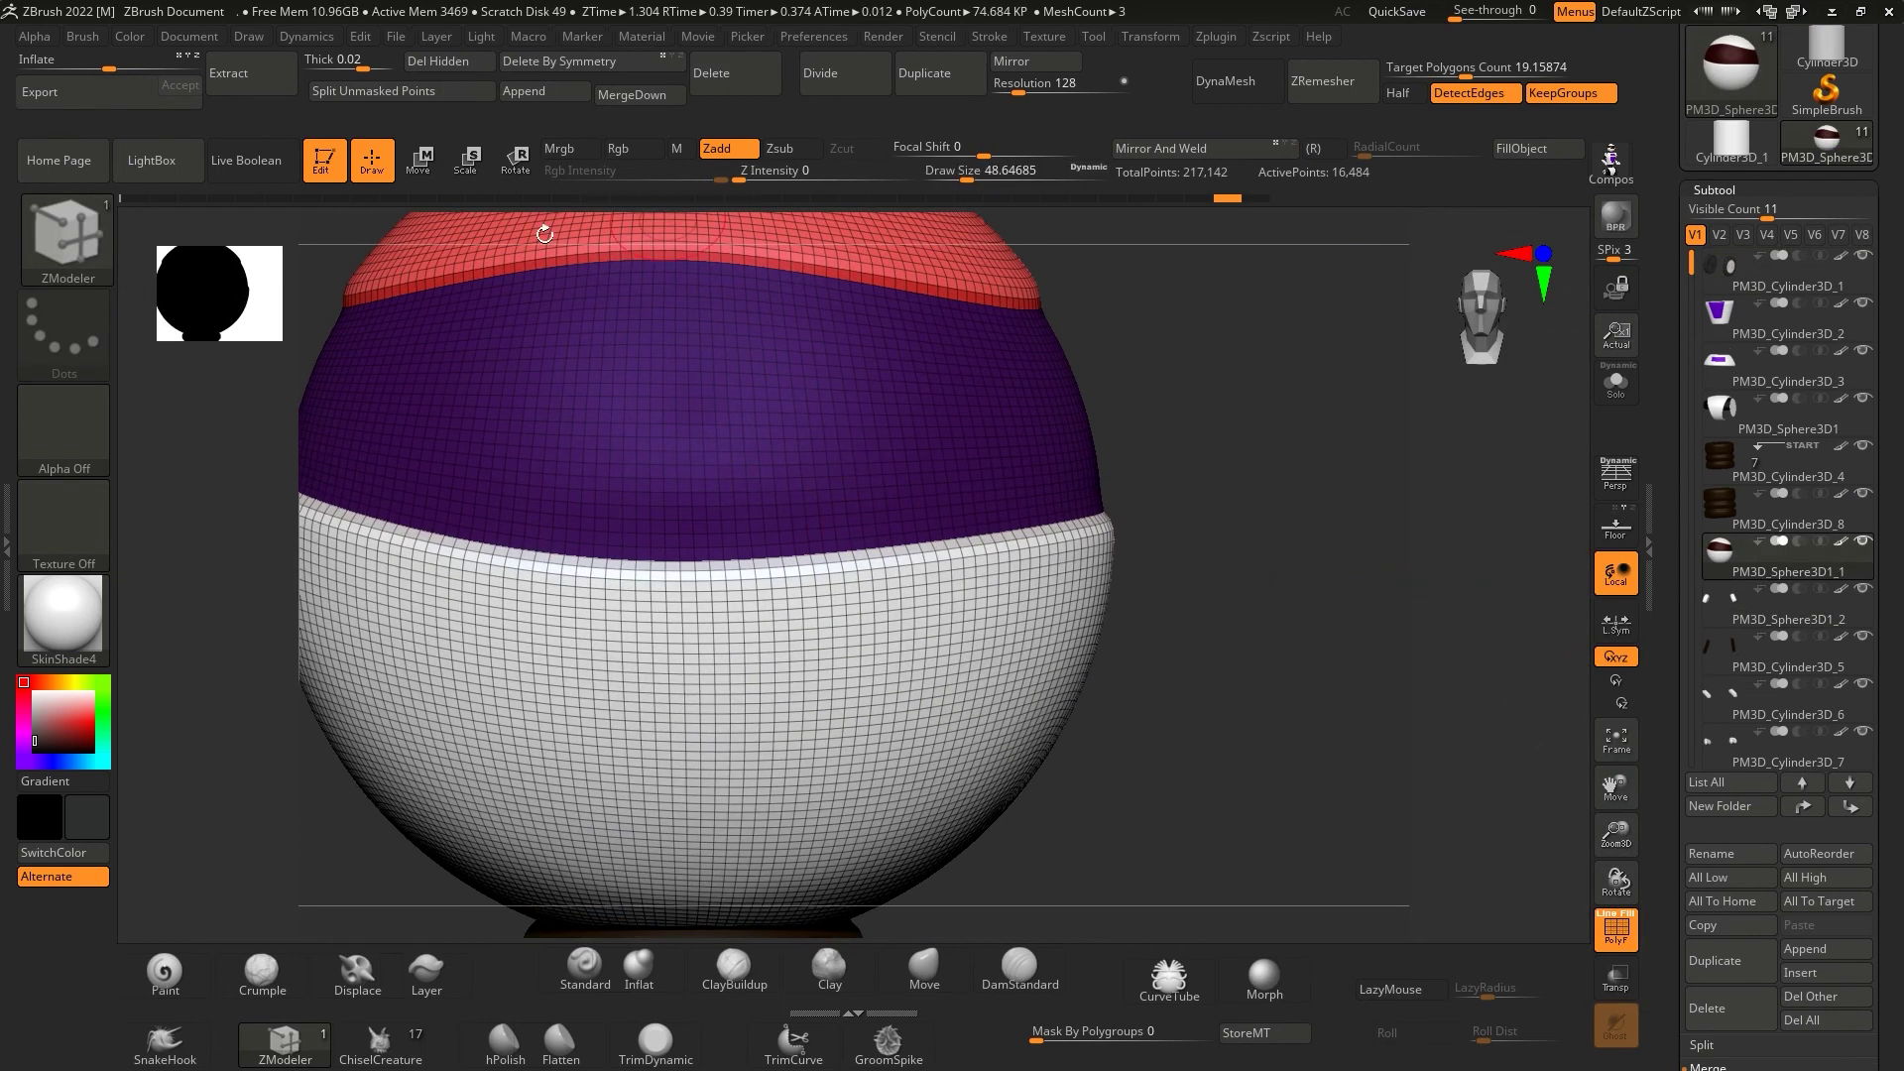
key(b)
key(z)
key(m)
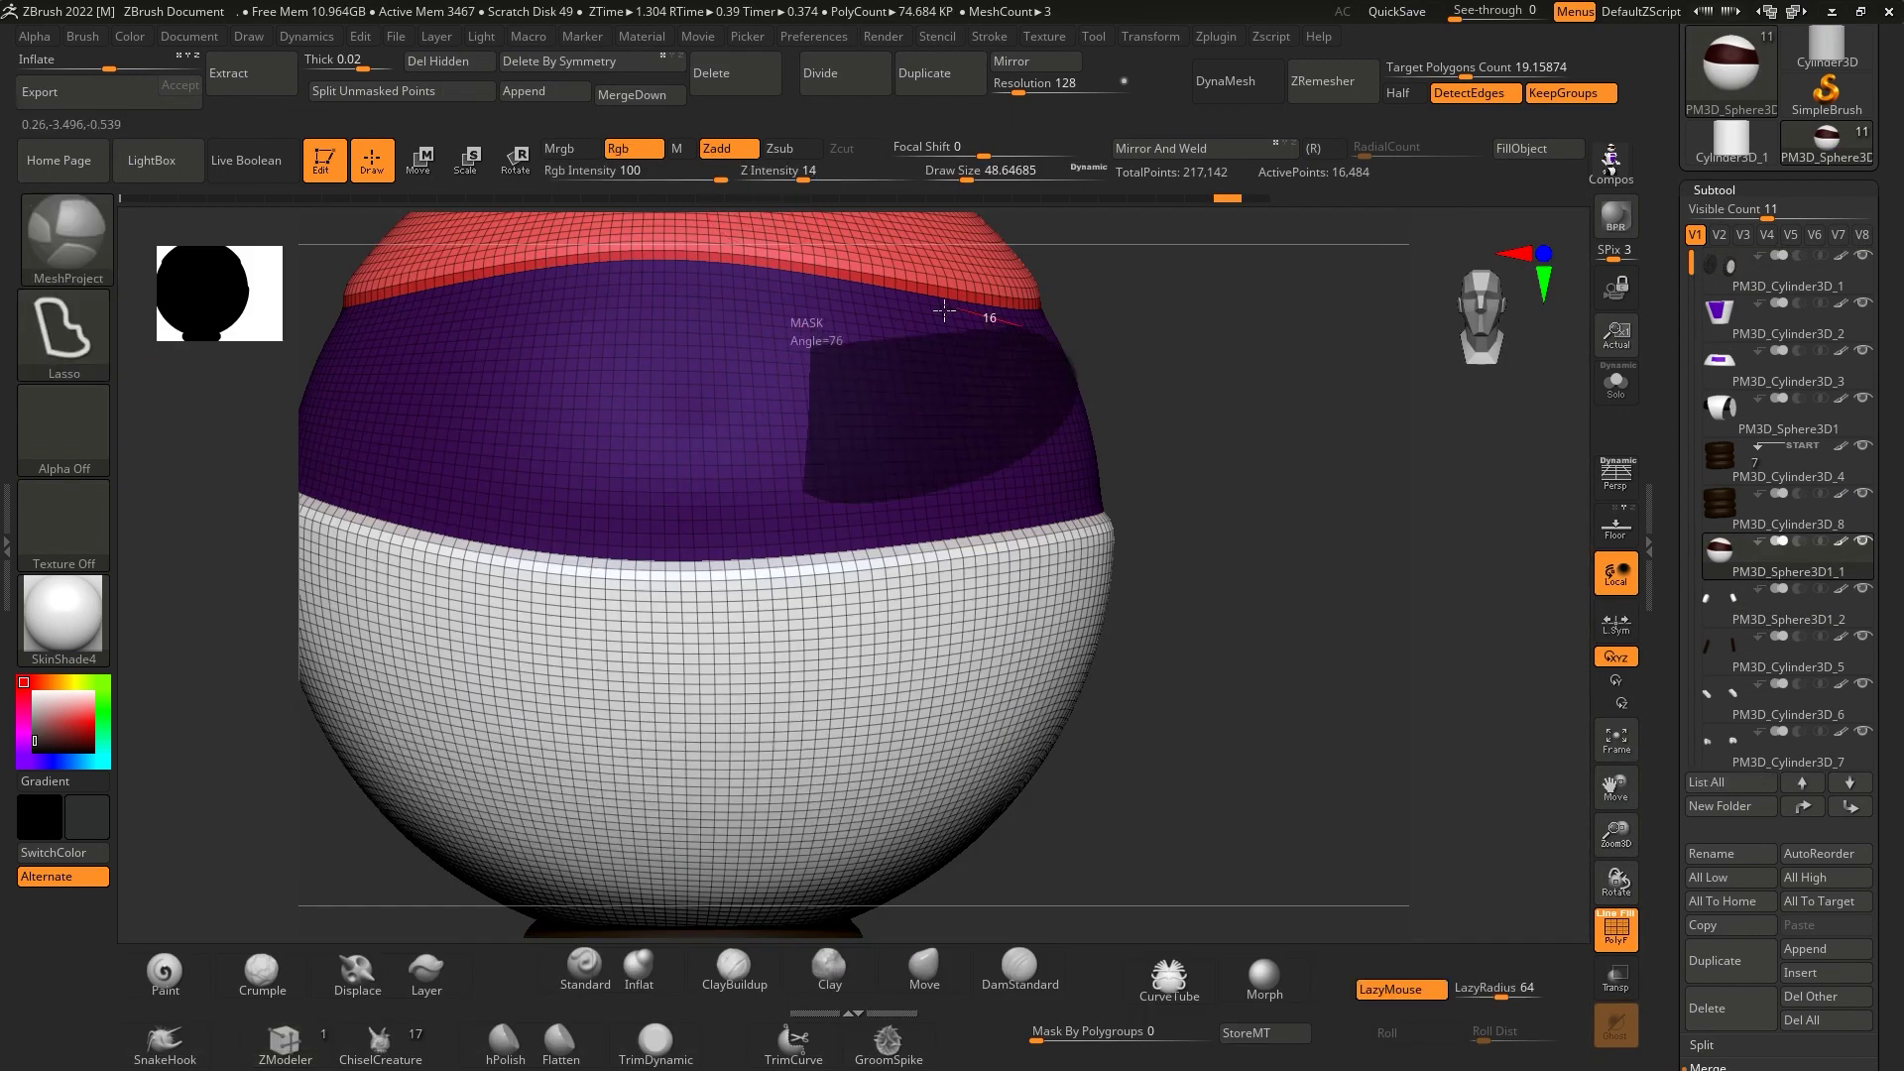
- Mask the visor with lasso and curve strokes, extract the green eye panels, then unhide all
ctrl+drag(944, 310, 947, 315)
key(ctrl+z)
ctrl+drag(762, 338, 762, 494)
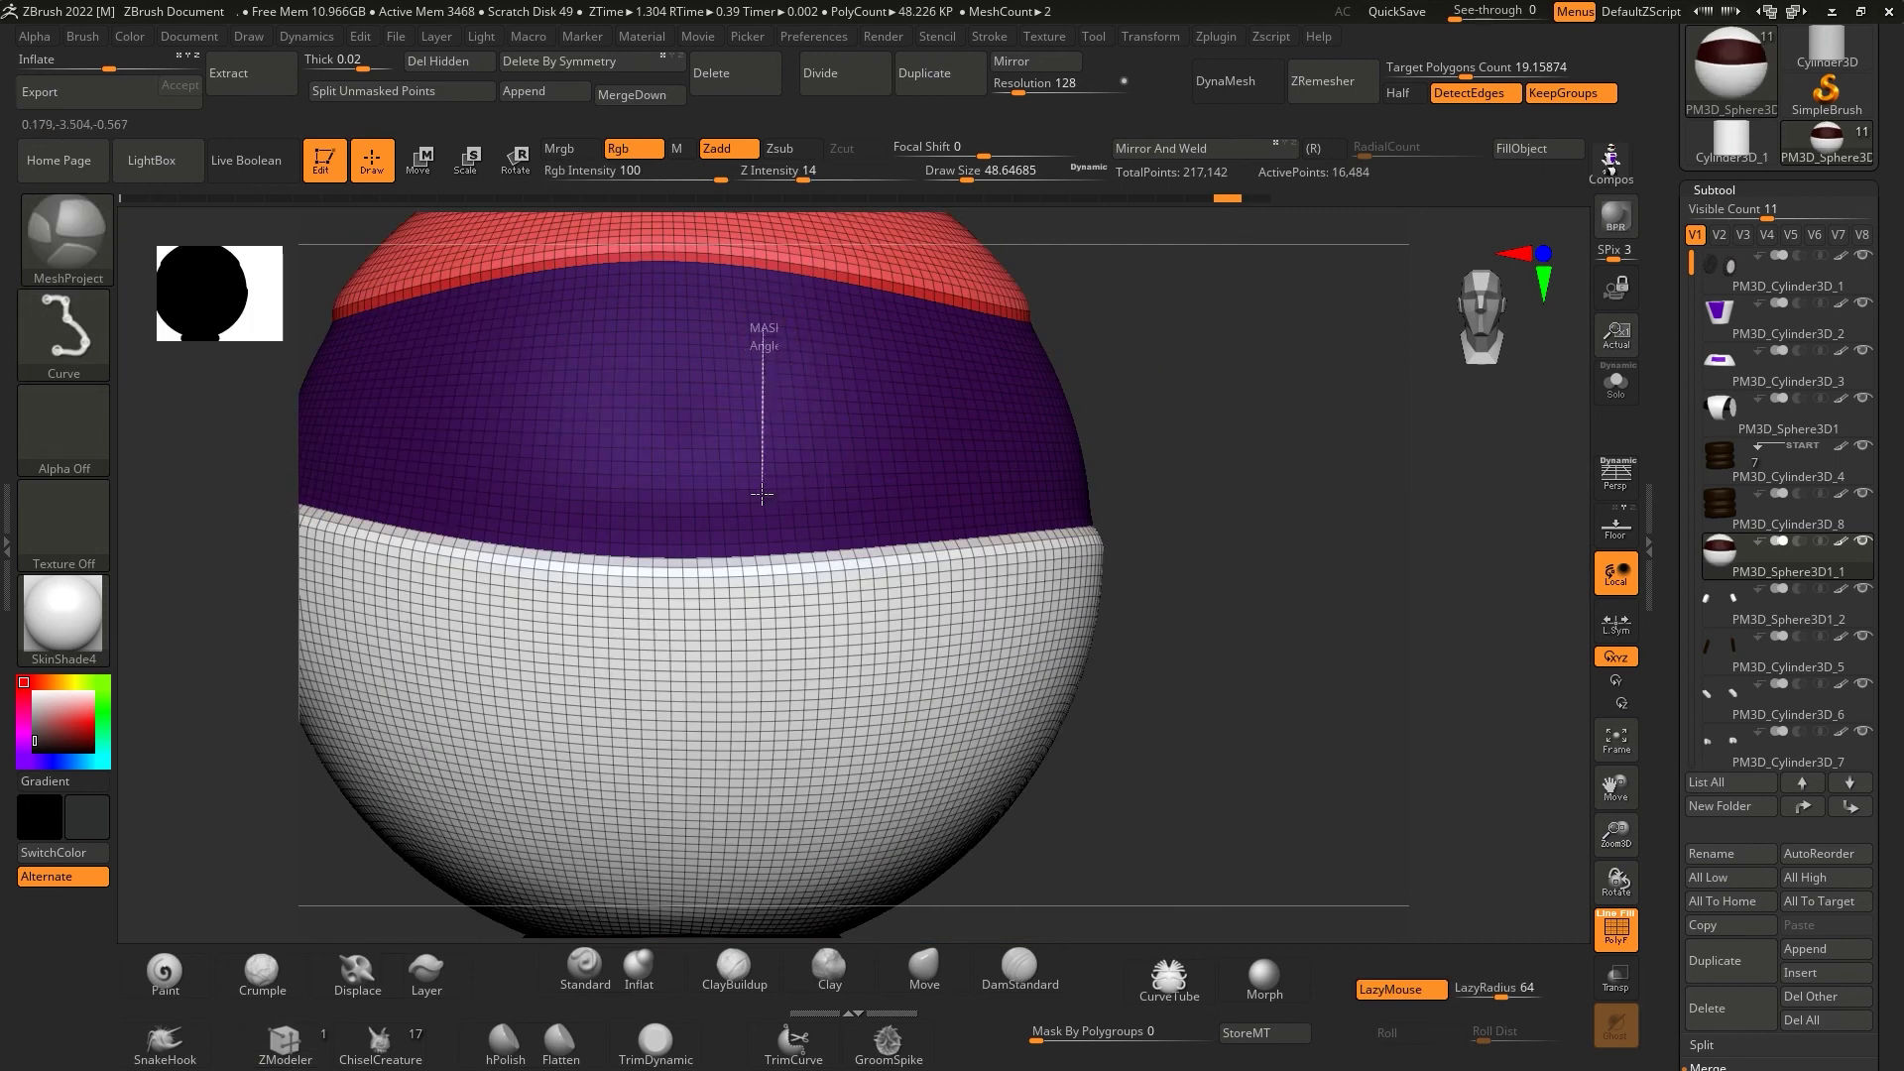
ctrl+shift+drag(762, 583, 1104, 583)
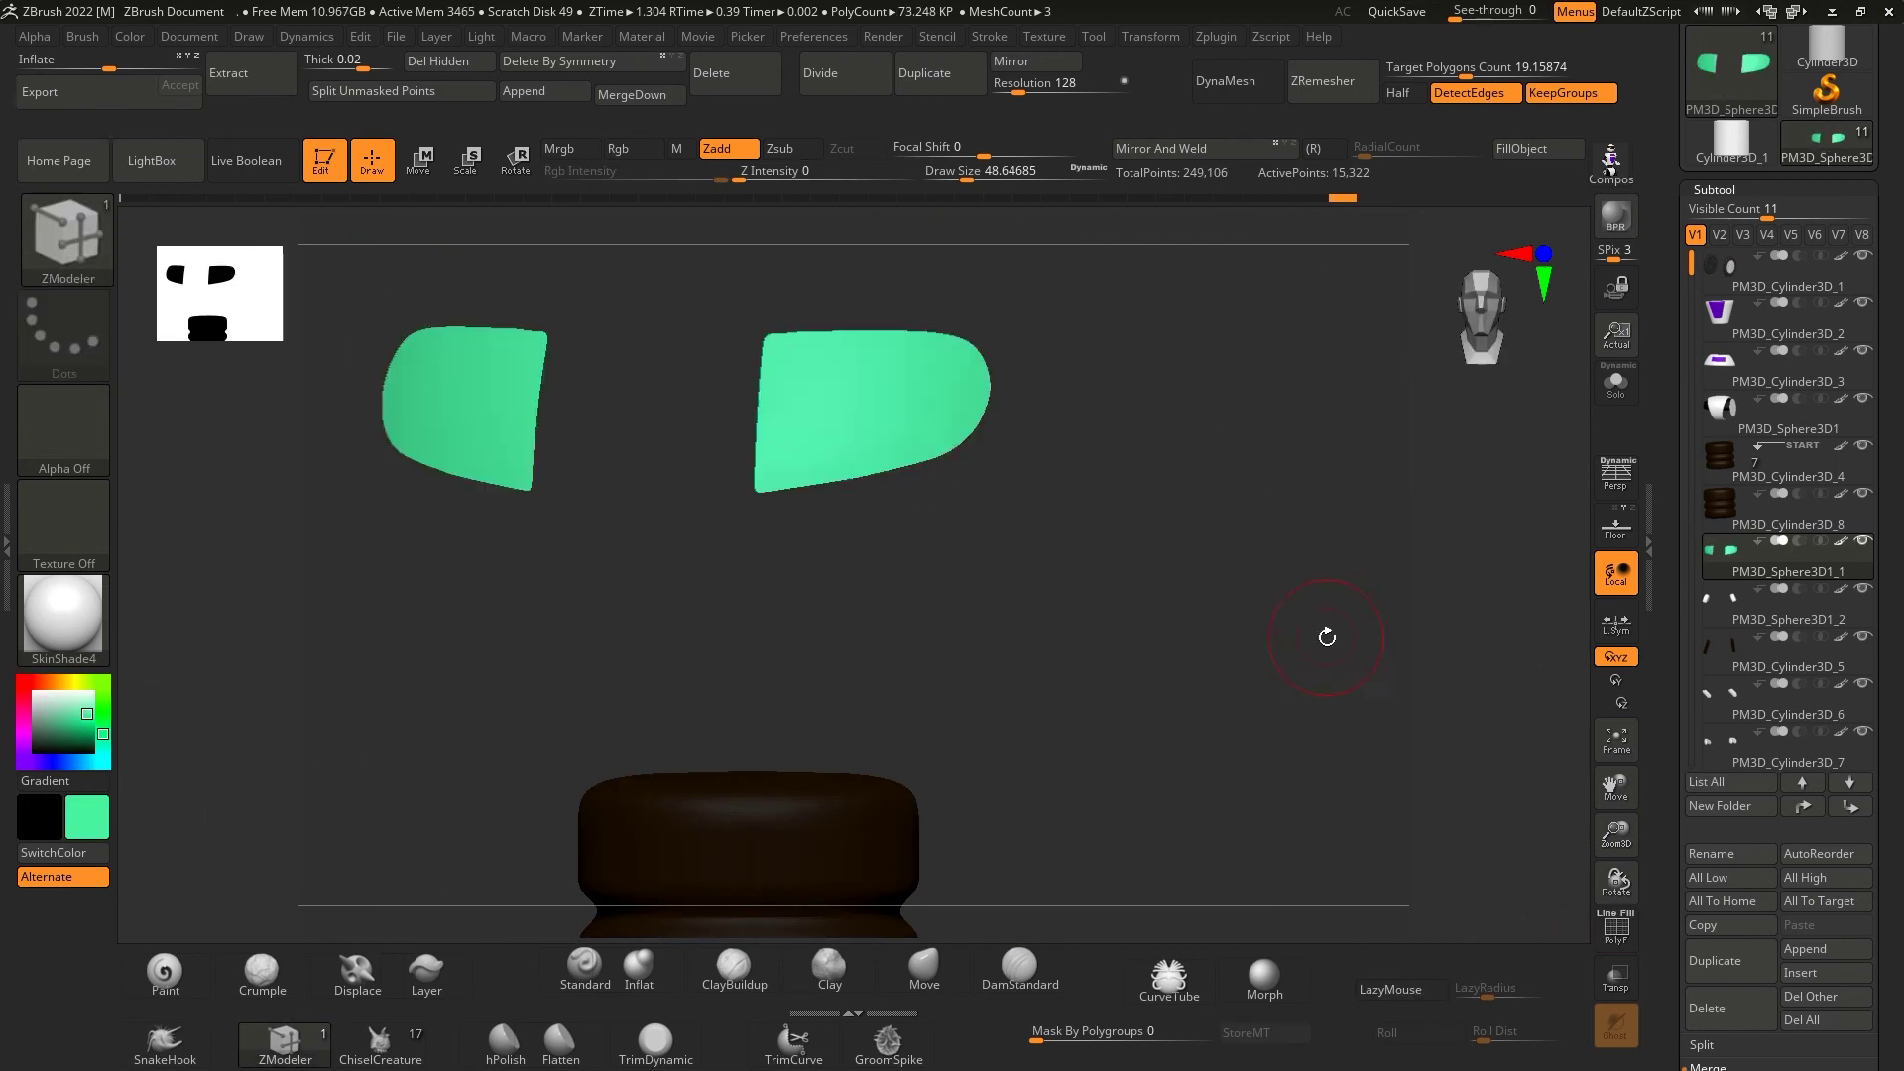
ctrl+shift+click(1327, 636)
drag(1327, 637, 1284, 711)
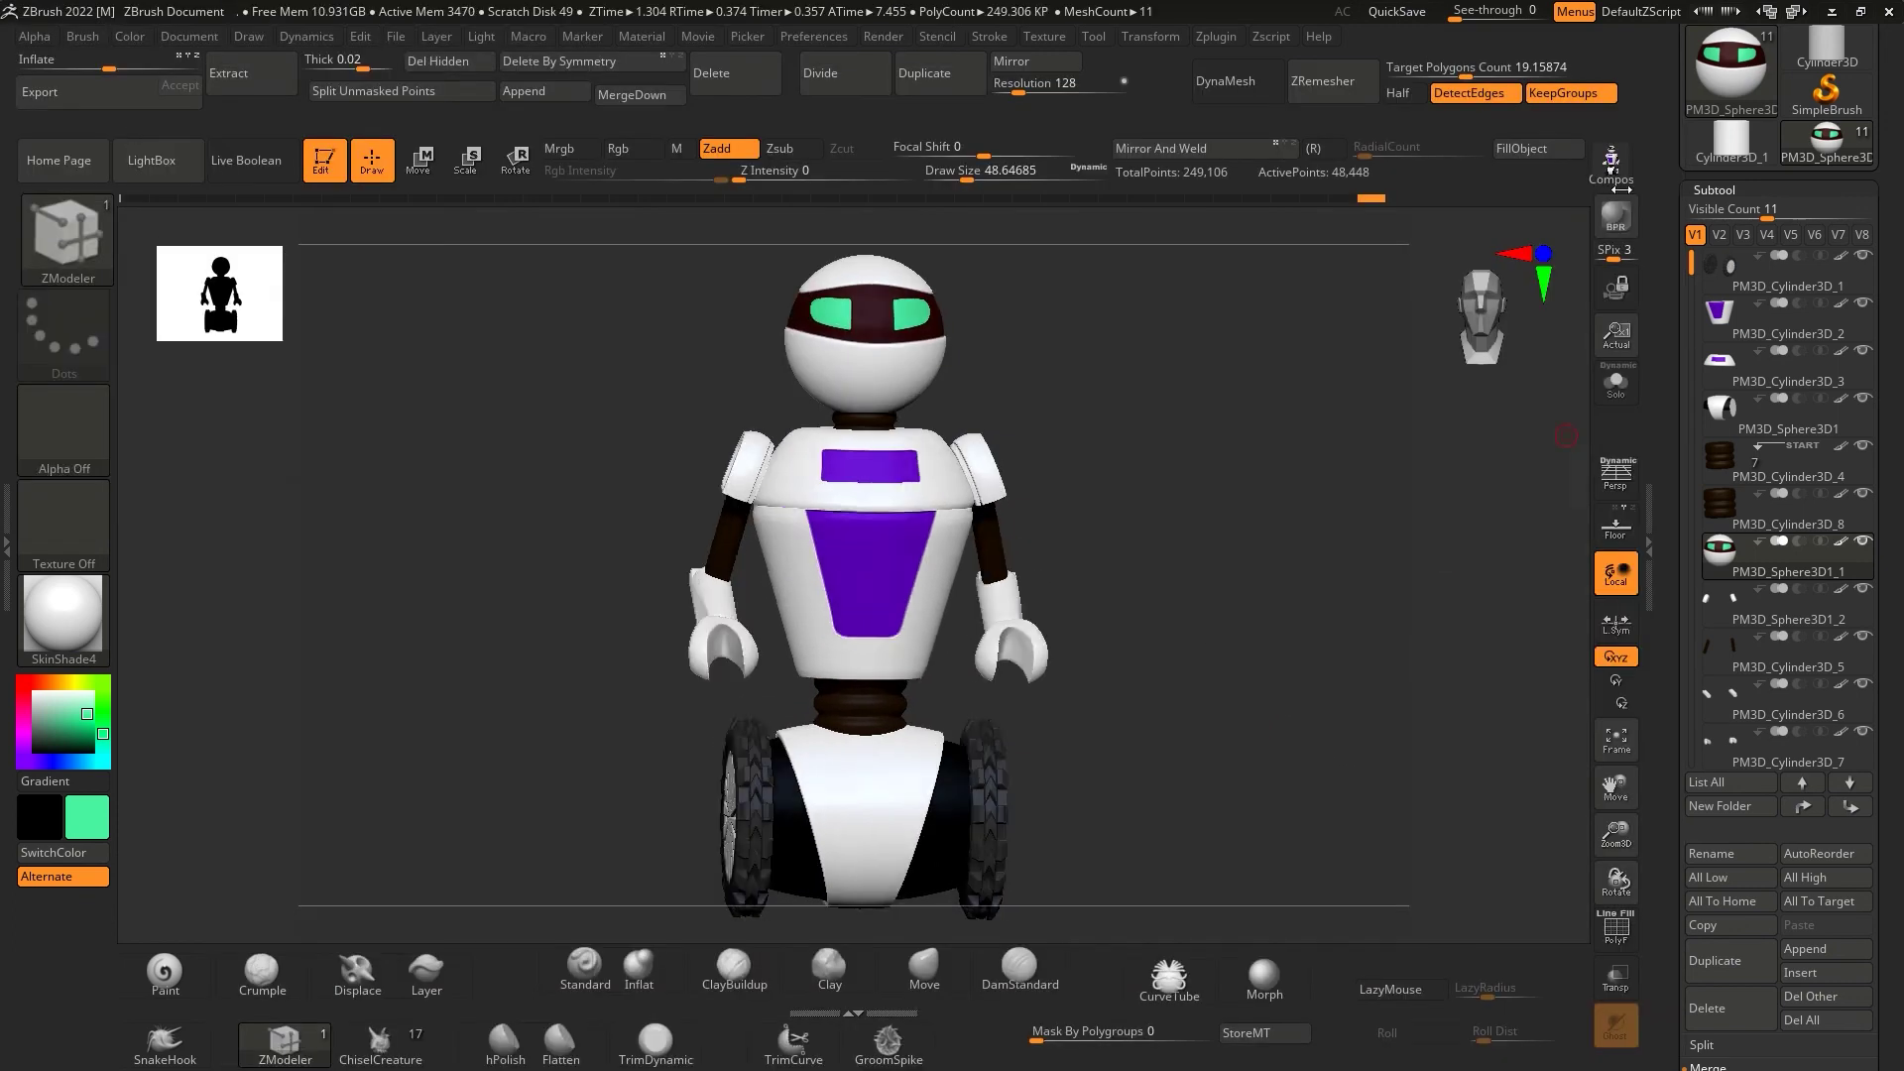
- Export a fresh render as BPR_Comchgcposite.jpg to the Desktop and open the Save Project dialog
click(1610, 162)
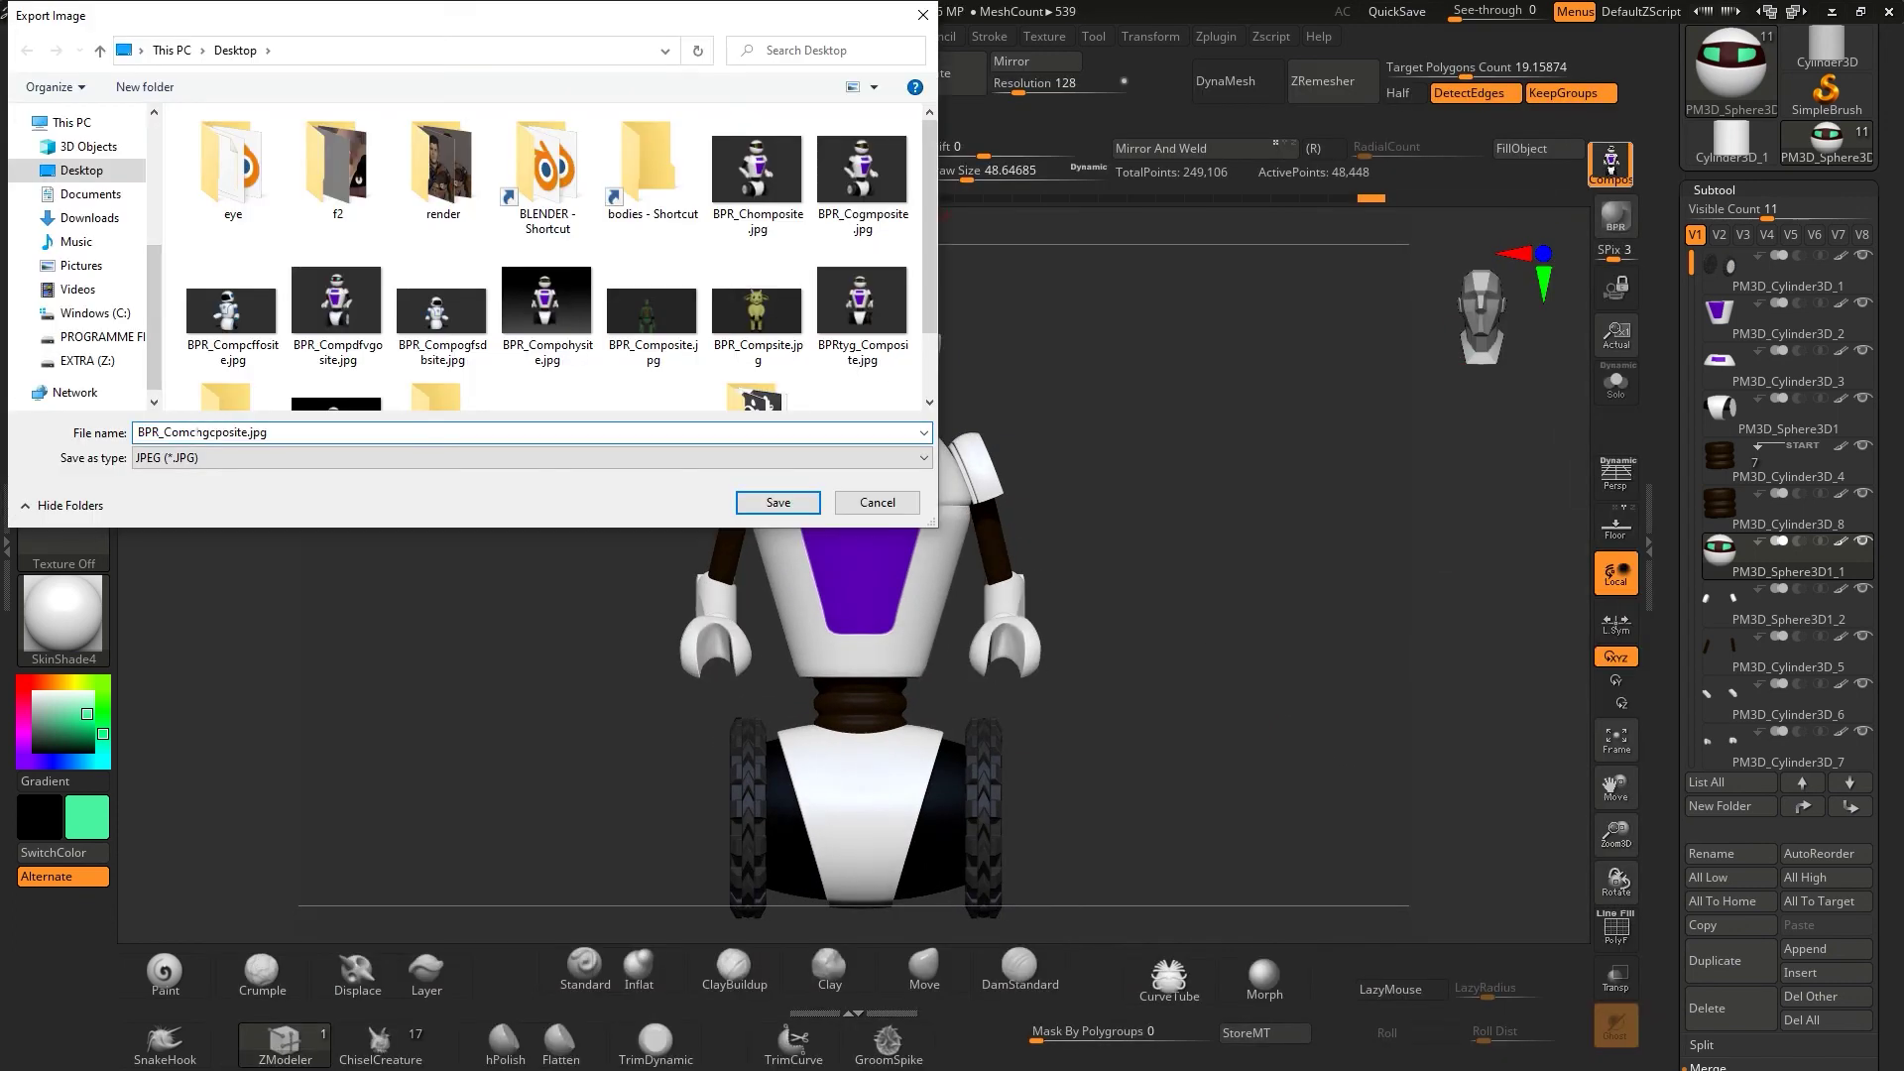
key(Return)
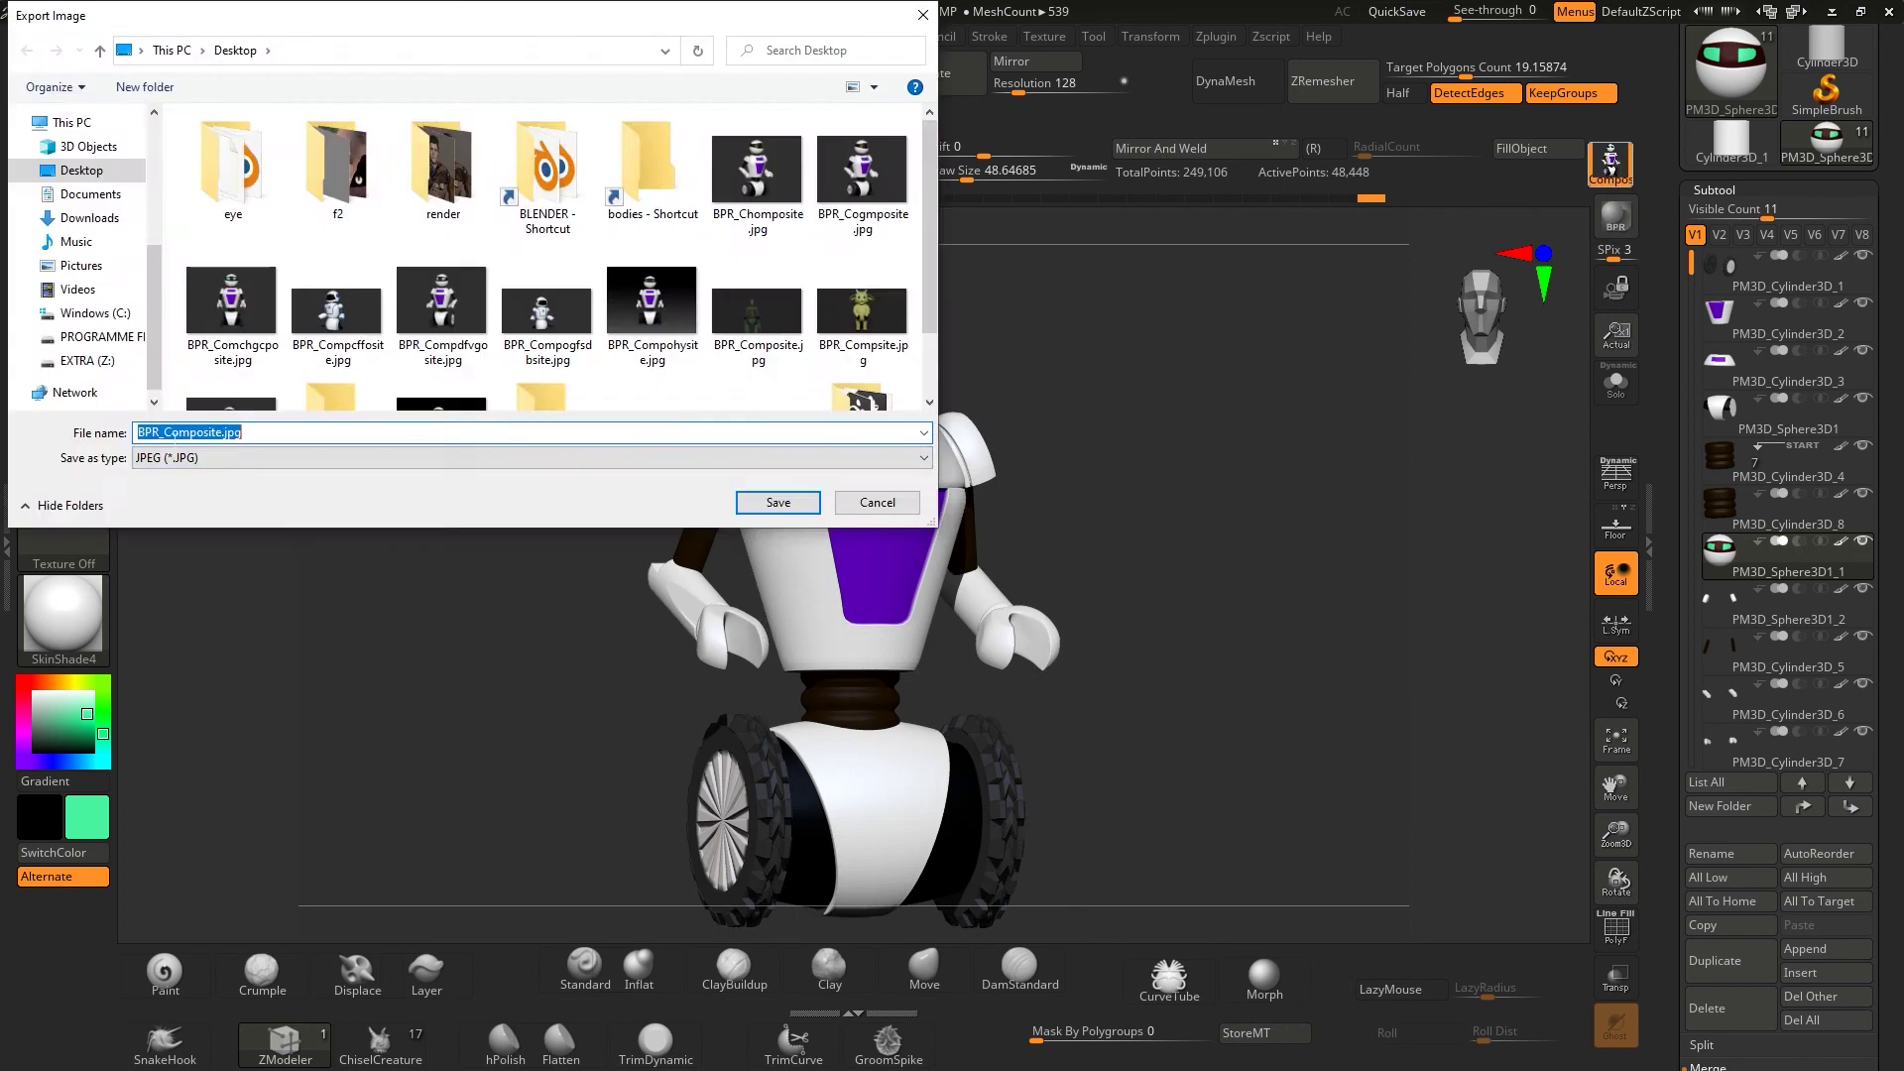
text(ygvh)
key(Return)
key(ctrl+s)
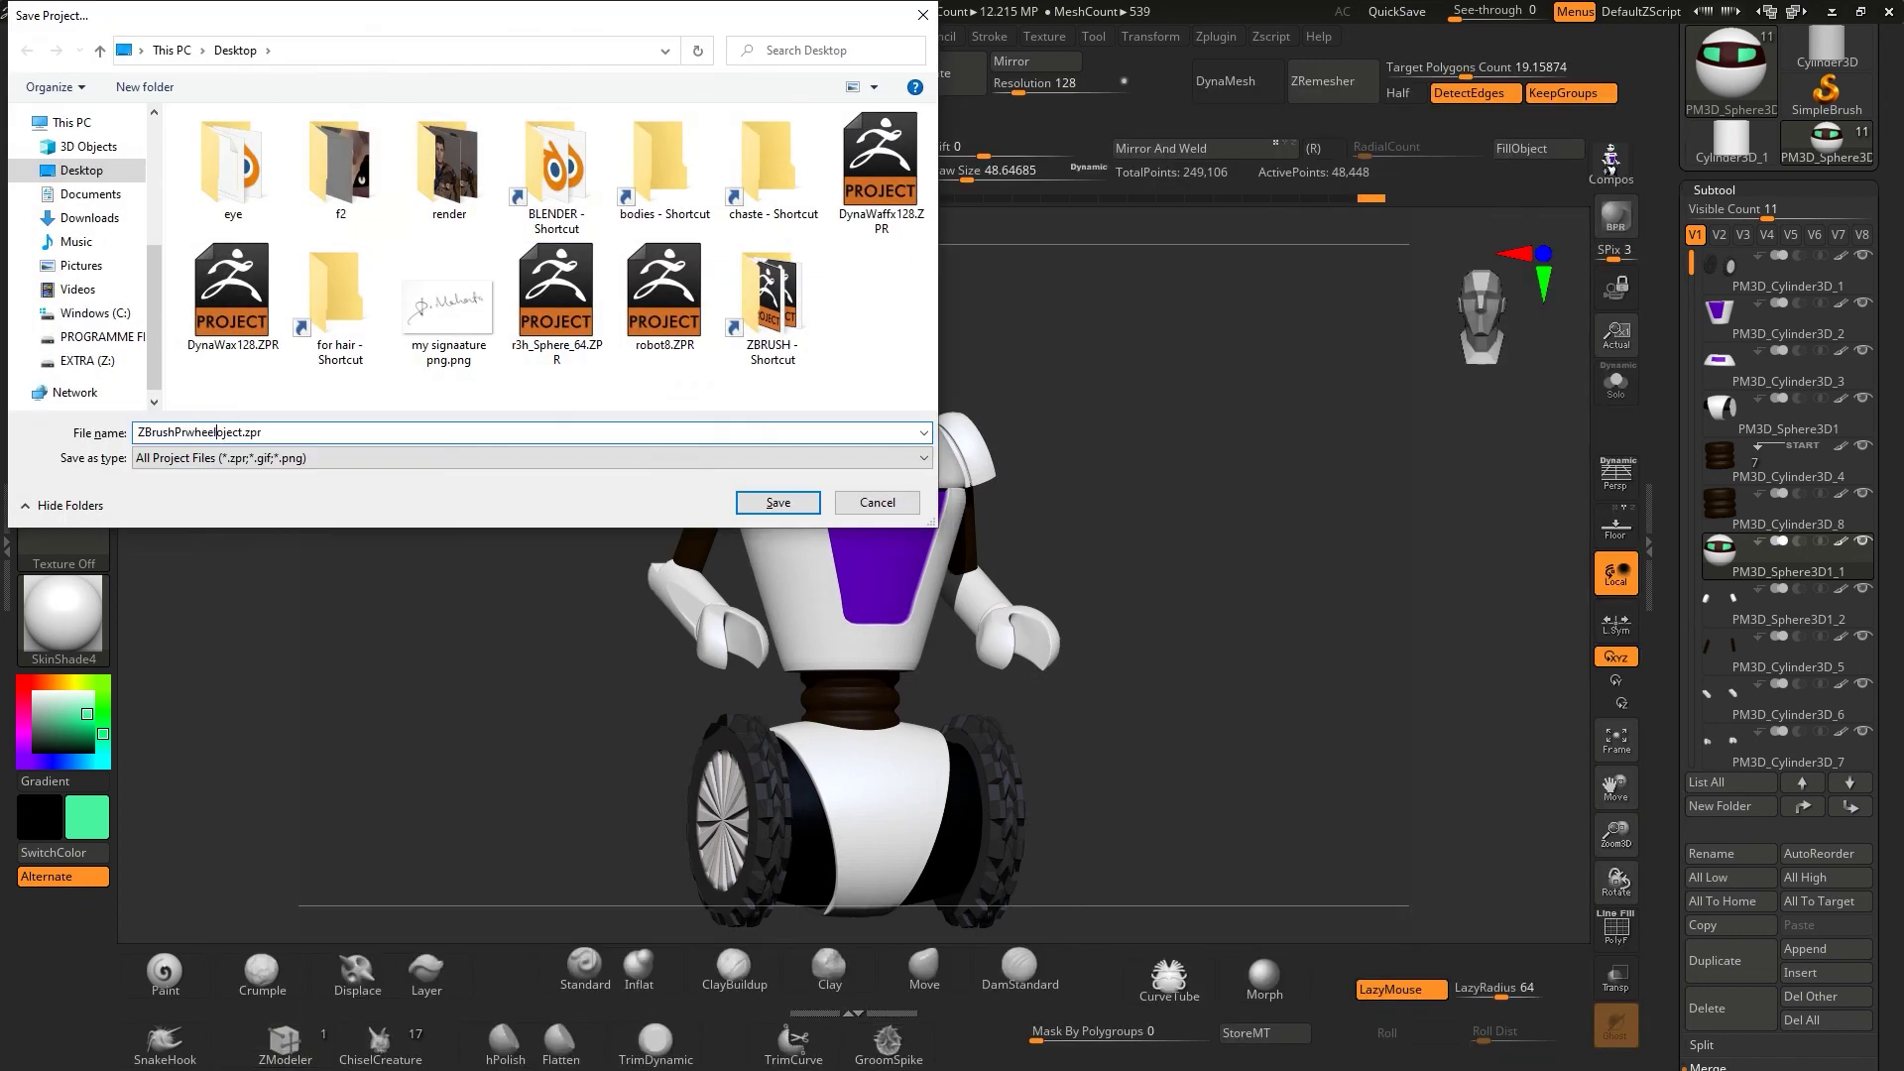